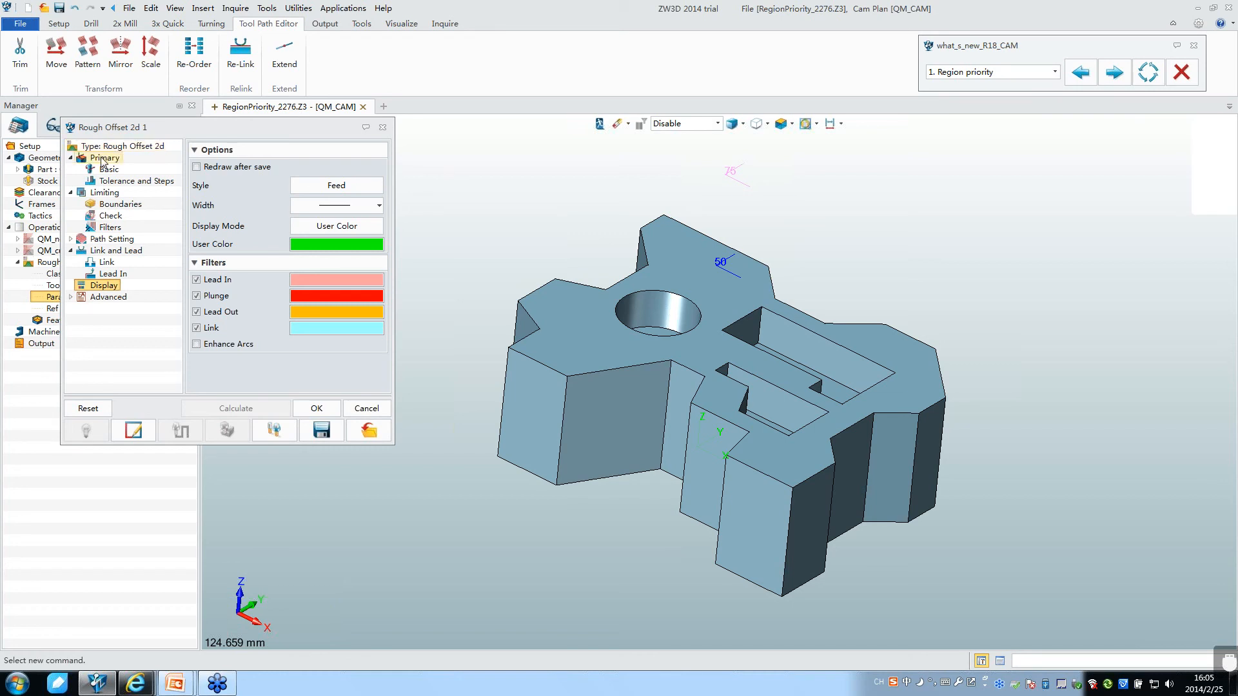
Step: Review the Primary, Limiting, Path Setting, Link and Lead, and Display parameters of the Rough Offset 2d 1 operation
{"action": "left_click", "coordinate": [103, 158]}
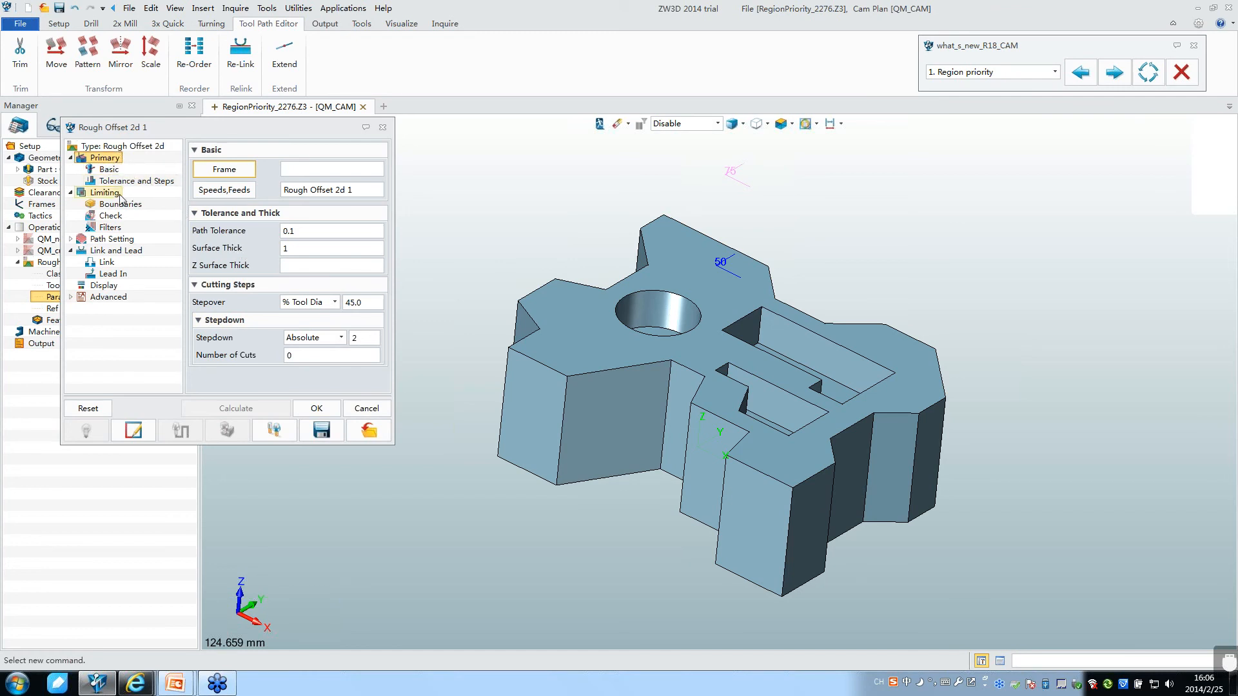
{"action": "left_click", "coordinate": [107, 193]}
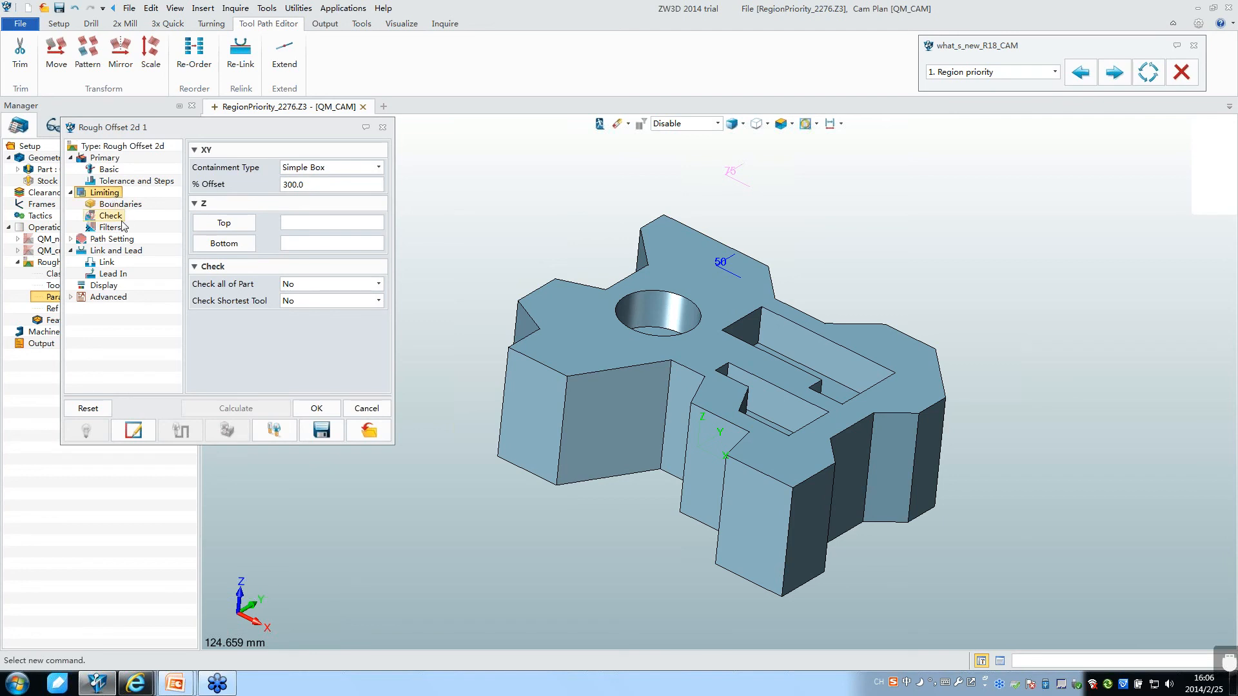
{"action": "left_click", "coordinate": [116, 239]}
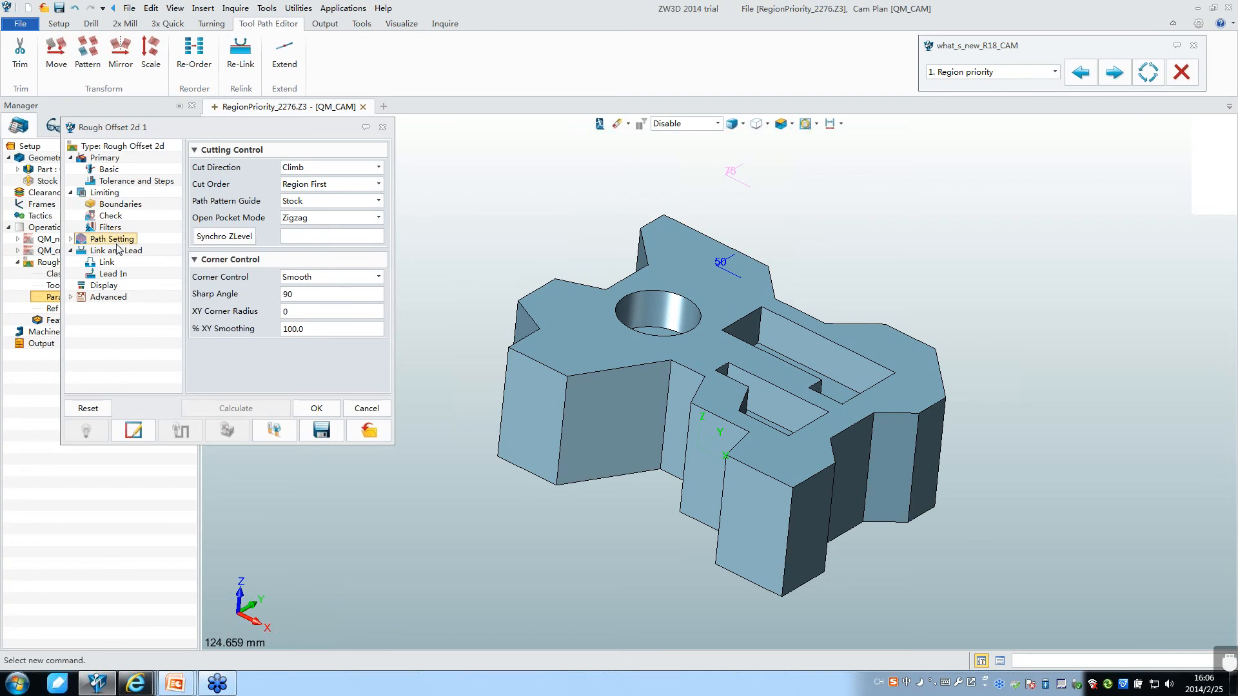
{"action": "left_click", "coordinate": [117, 251]}
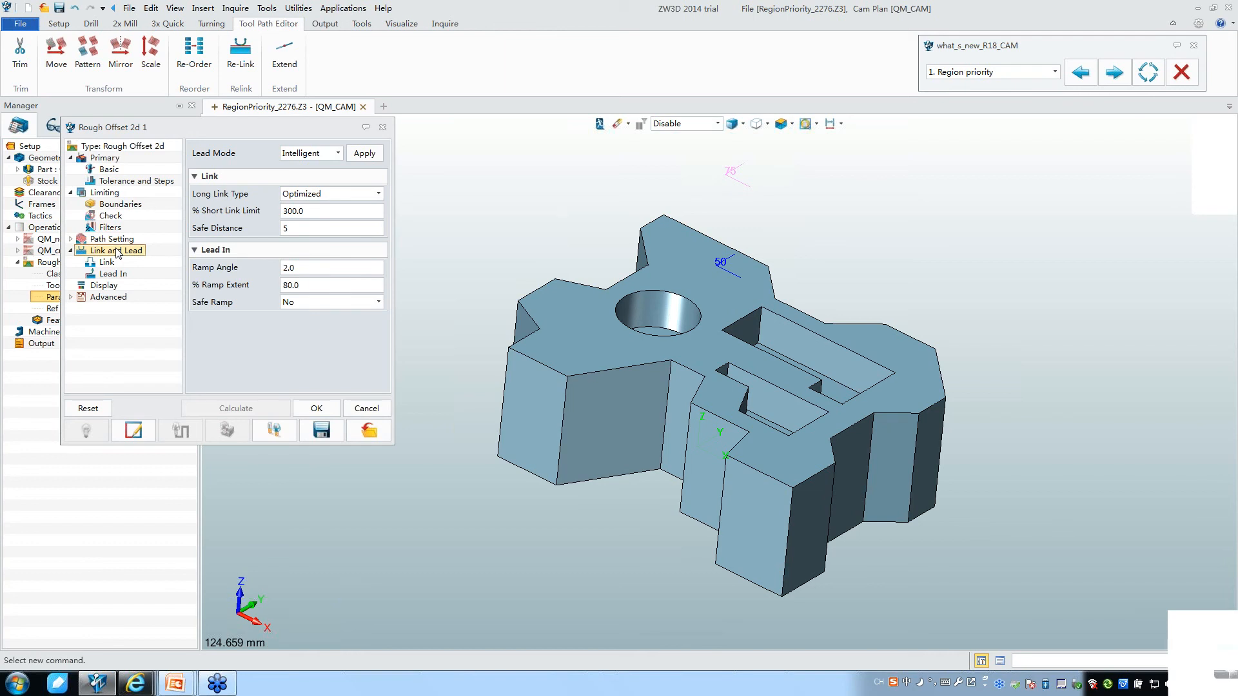
{"action": "left_click", "coordinate": [104, 285]}
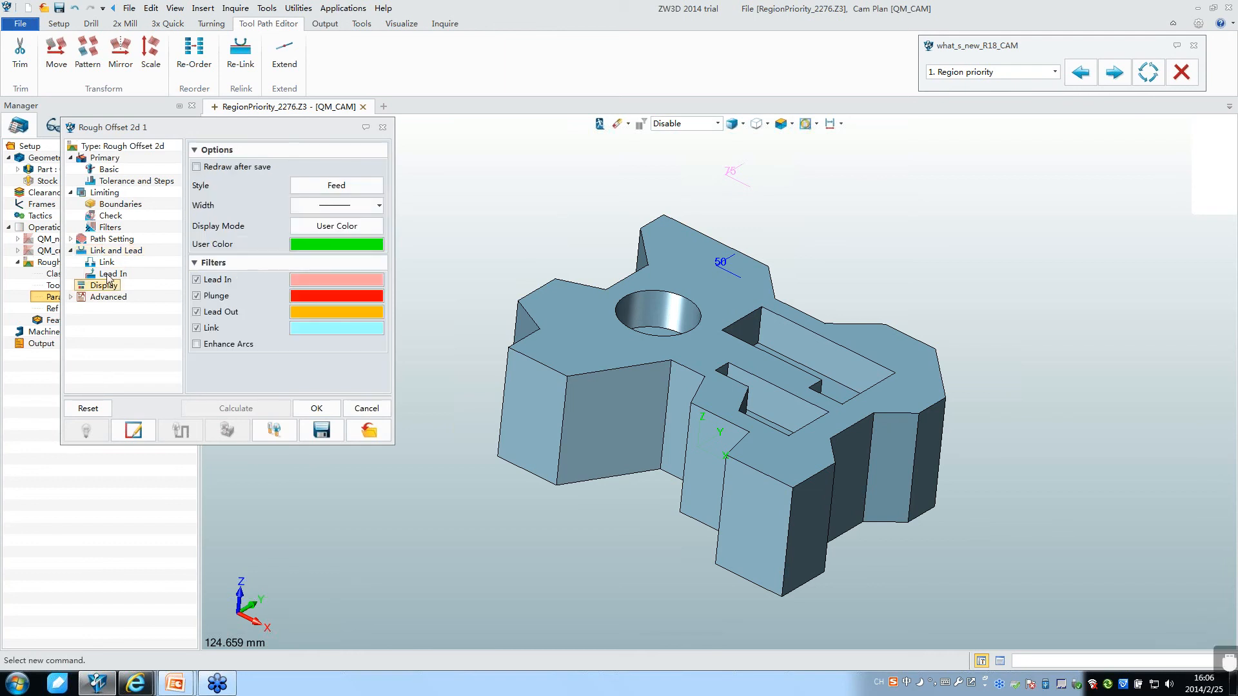
Step: Review the Advanced parameters of Rough Offset 2d 1, including More Setting, and close the parameter form
{"action": "left_click", "coordinate": [107, 297]}
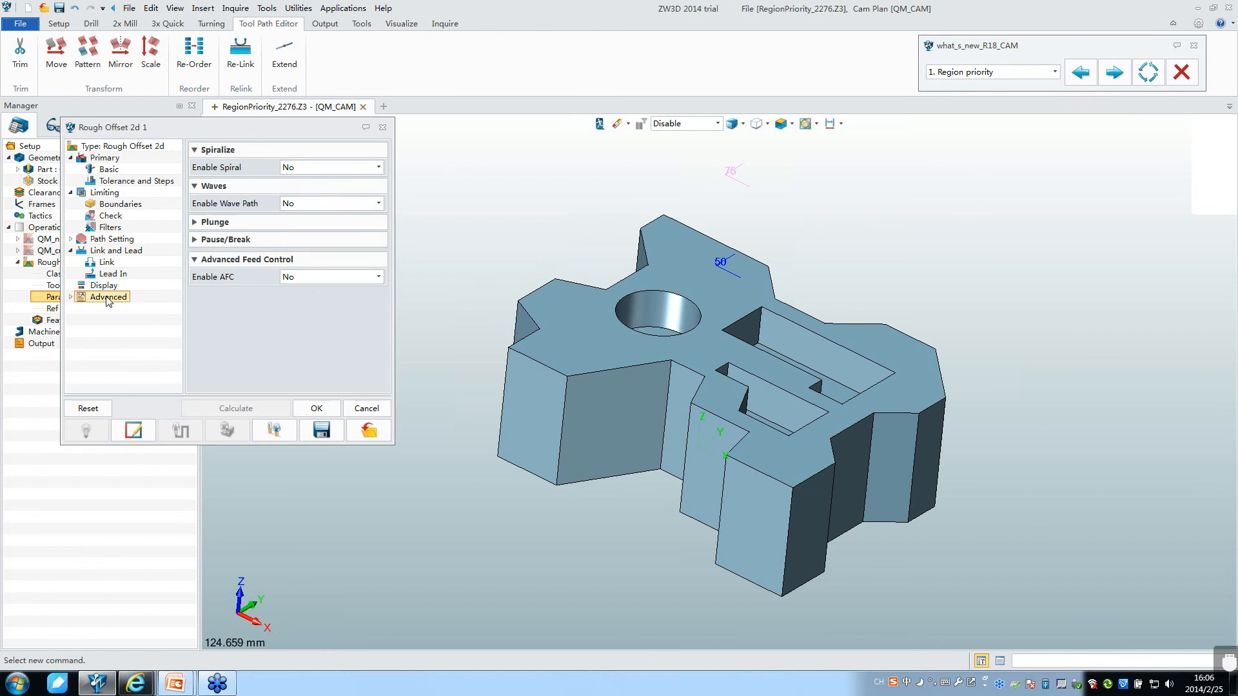
{"action": "left_click", "coordinate": [71, 297]}
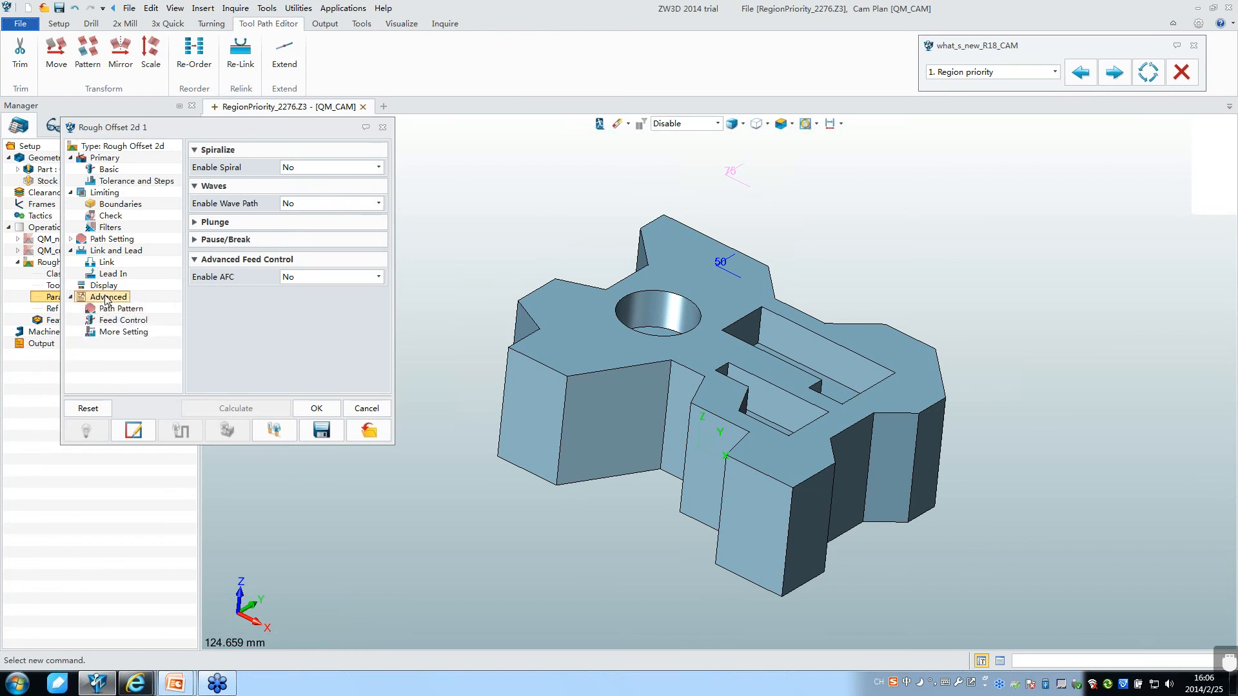
{"action": "left_click", "coordinate": [141, 333]}
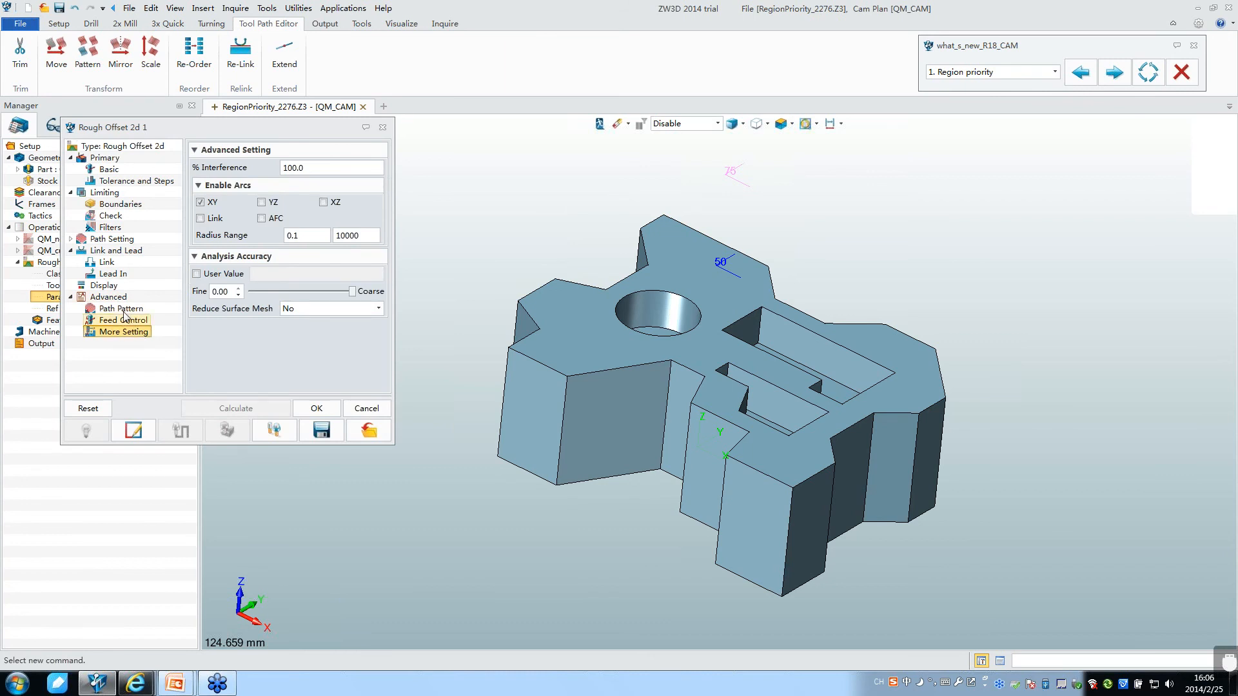
{"action": "left_click", "coordinate": [103, 298]}
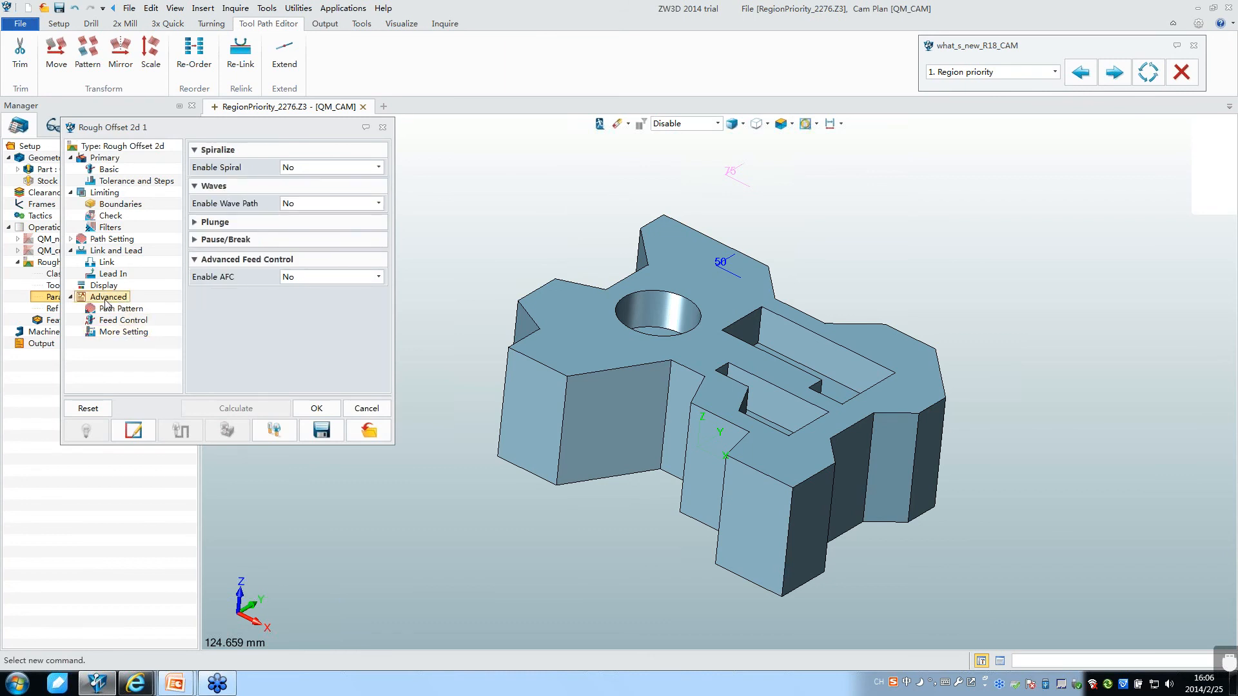
{"action": "left_click", "coordinate": [71, 297]}
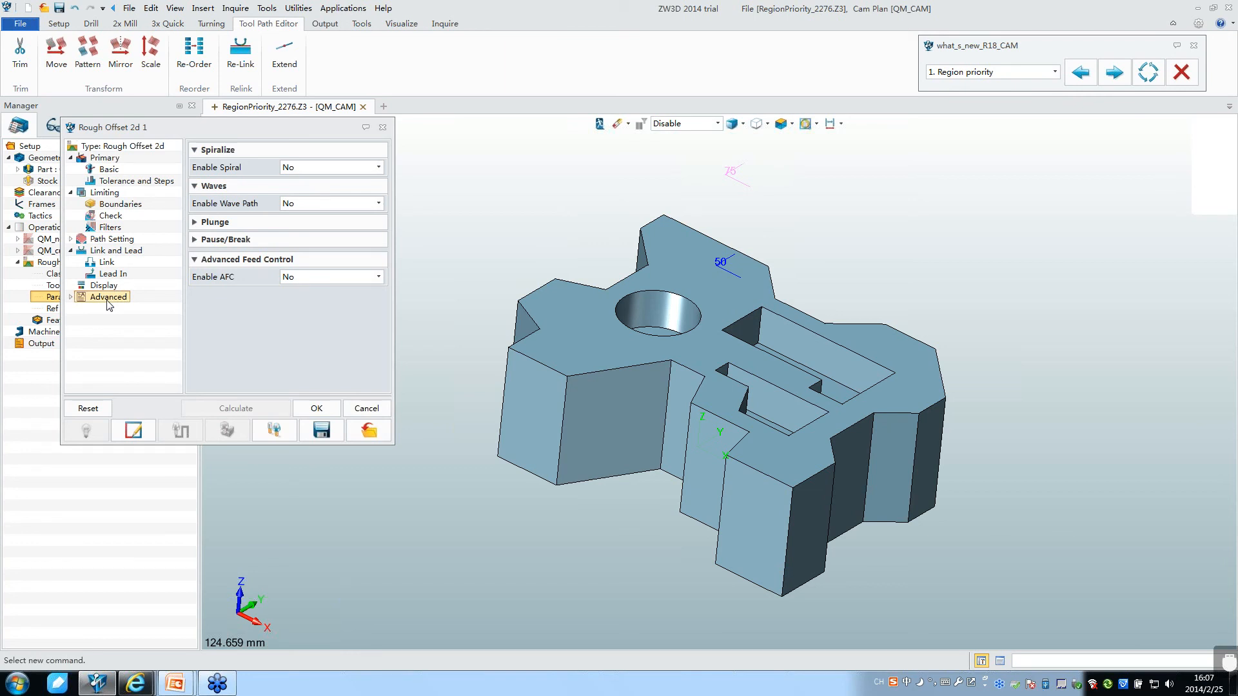
{"action": "left_click", "coordinate": [71, 297]}
{"action": "left_click", "coordinate": [71, 298]}
{"action": "left_click", "coordinate": [382, 127]}
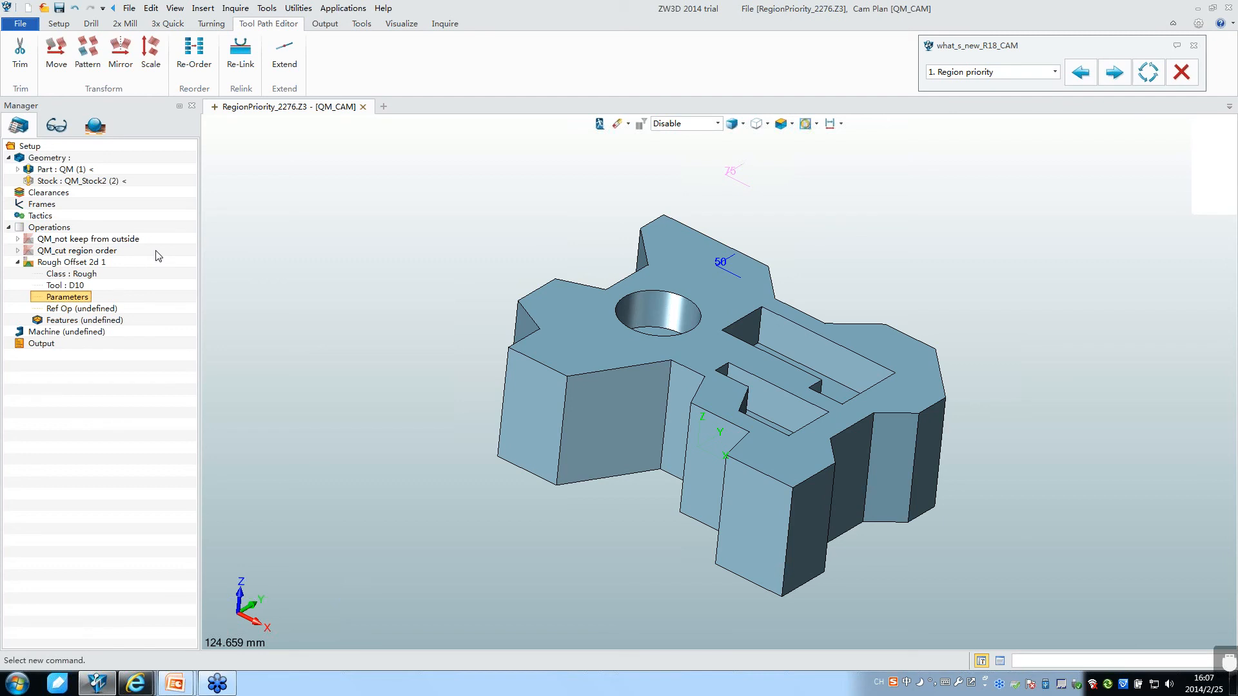
Step: Hide the Frames entry of the setup tree through the Cam Plan Manager display settings
{"action": "left_click", "coordinate": [30, 146]}
{"action": "right_click", "coordinate": [32, 149]}
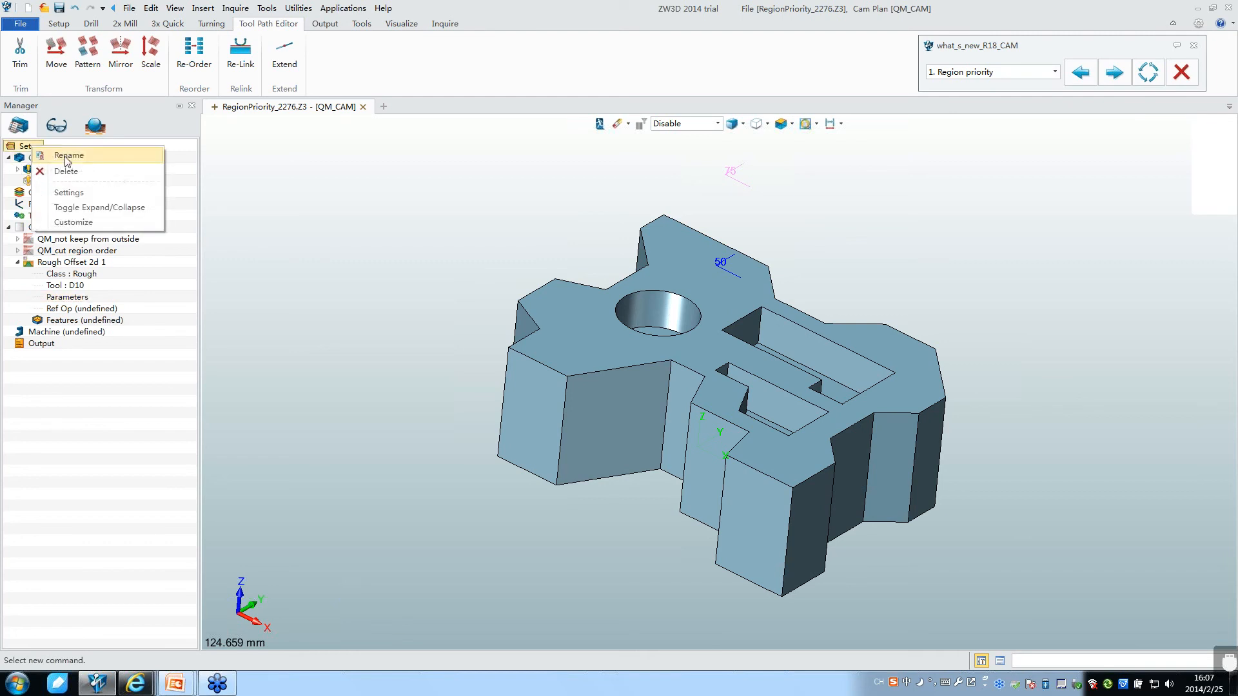
{"action": "left_click", "coordinate": [64, 194]}
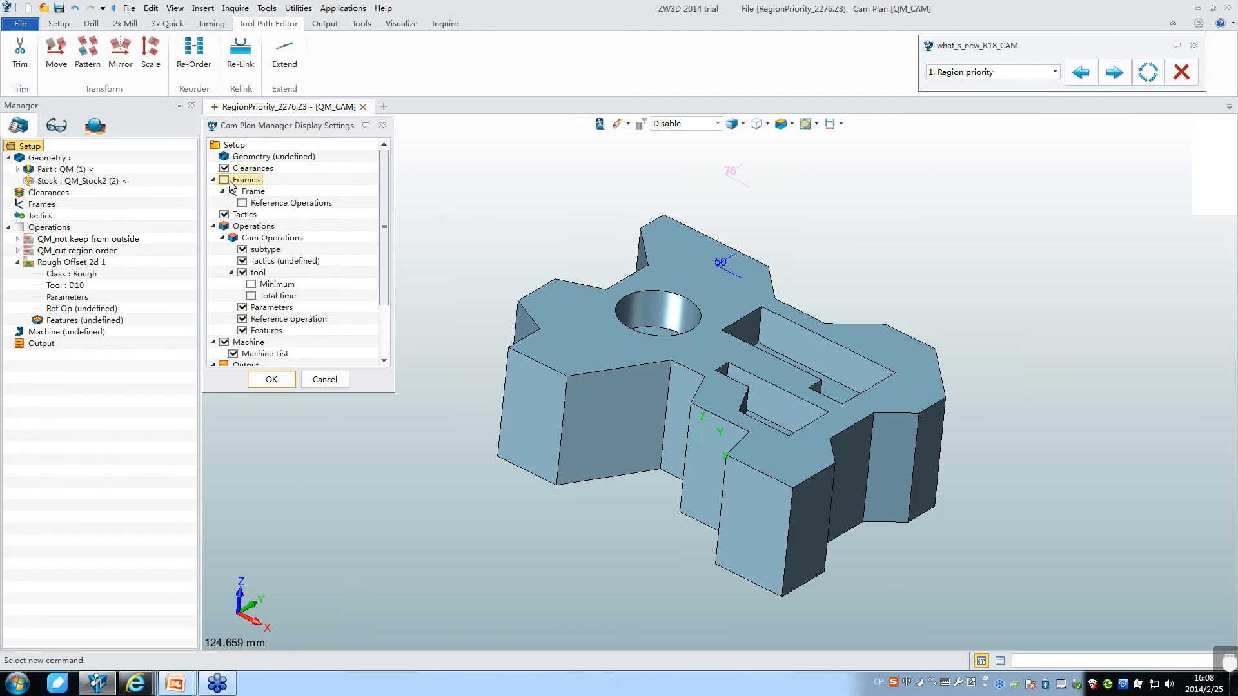
{"action": "left_click", "coordinate": [274, 379]}
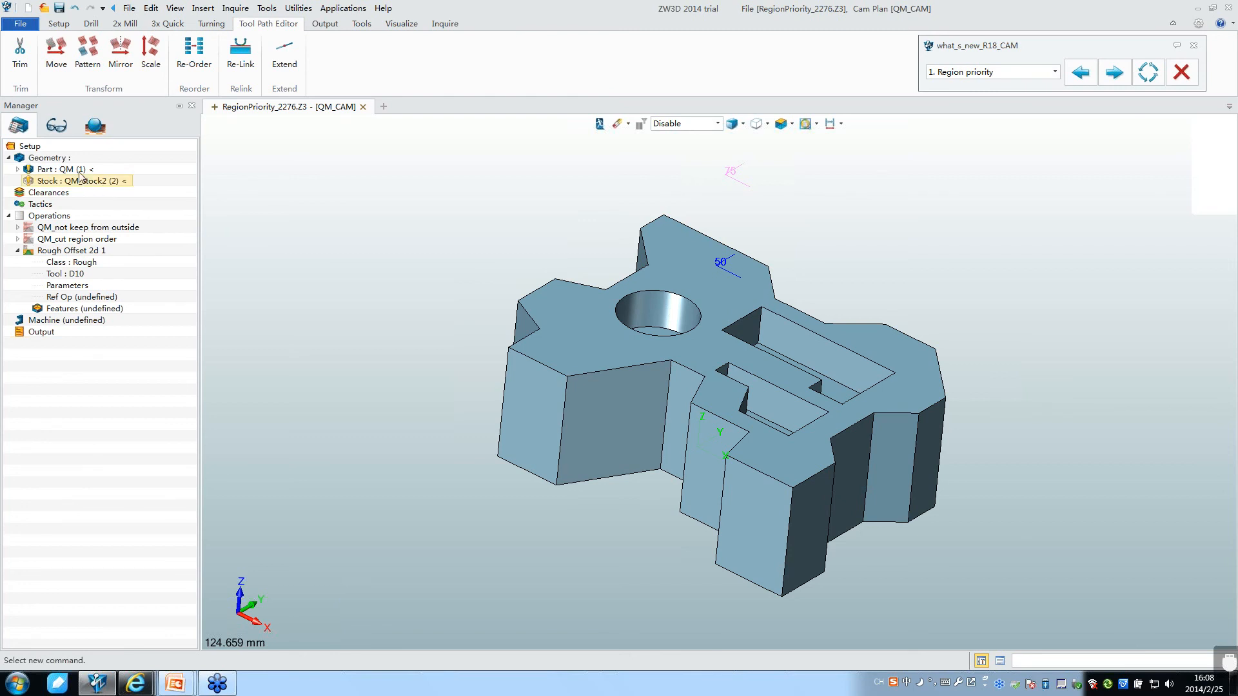
Step: Show Frames and Tools, including each tool's reference operations, in the Cam Plan Manager display settings
{"action": "right_click", "coordinate": [37, 147]}
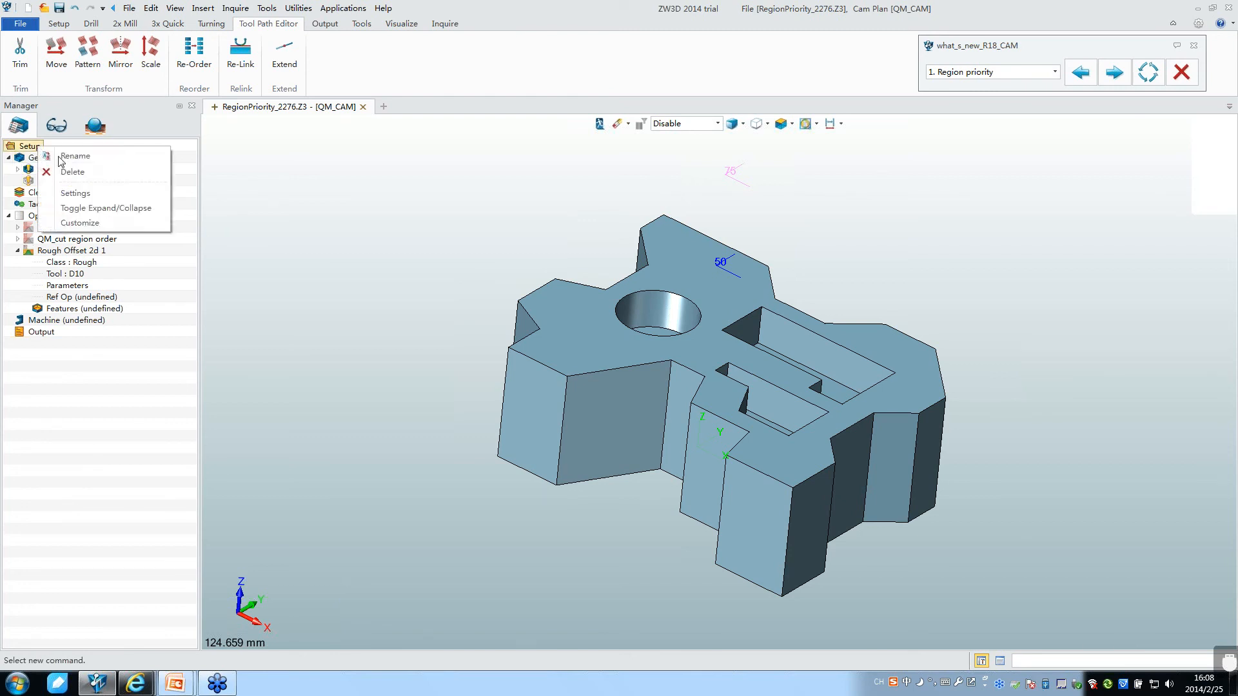
{"action": "left_click", "coordinate": [76, 192]}
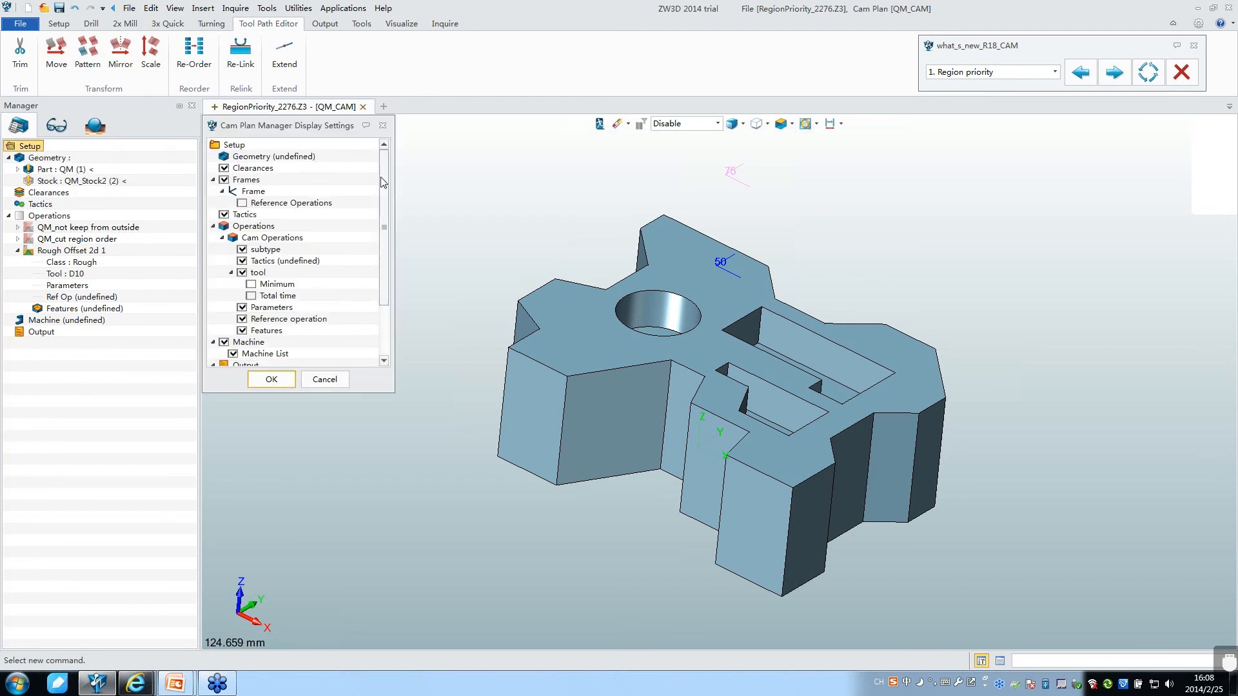
{"action": "scroll", "coordinate": [265, 253], "scroll_direction": "down", "scroll_amount": 2}
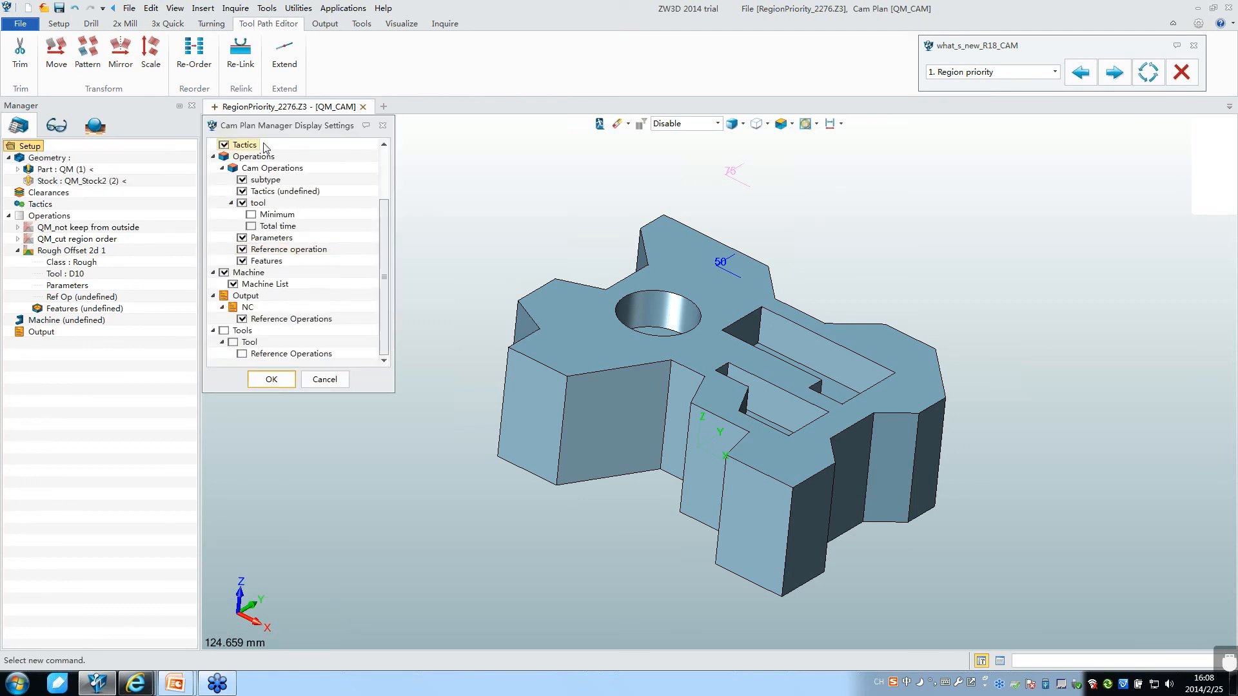
{"action": "left_click", "coordinate": [224, 330]}
{"action": "left_click", "coordinate": [242, 342]}
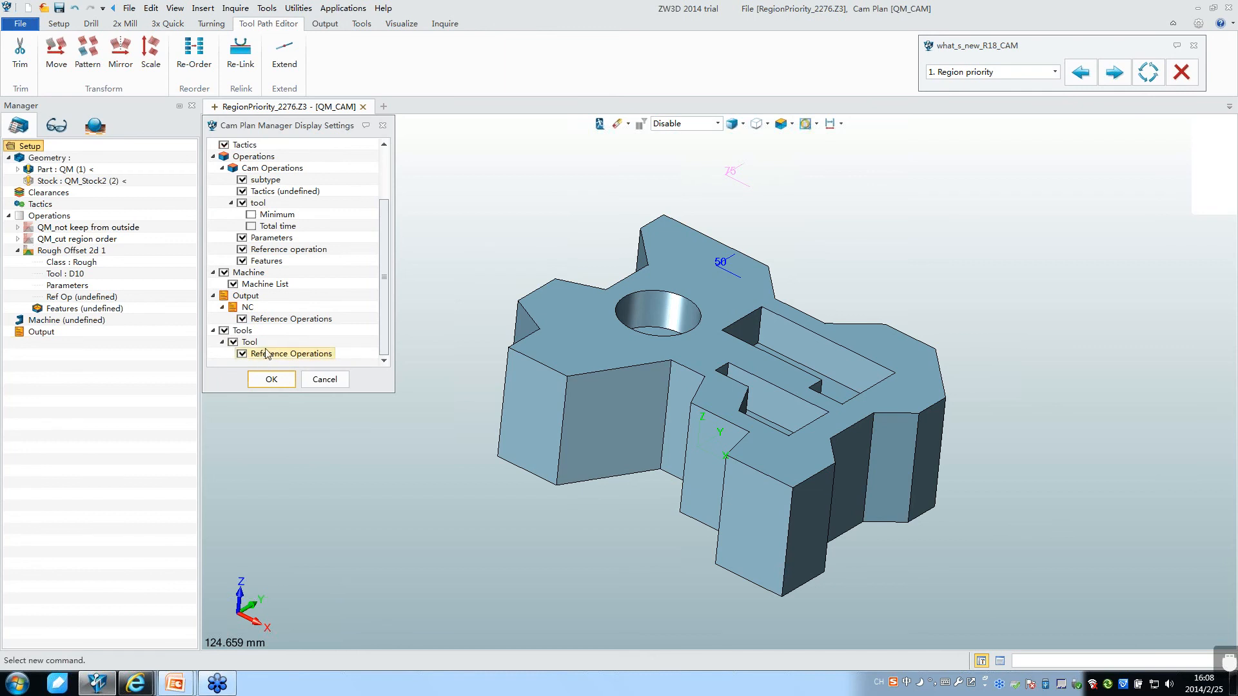
{"action": "left_click", "coordinate": [276, 378]}
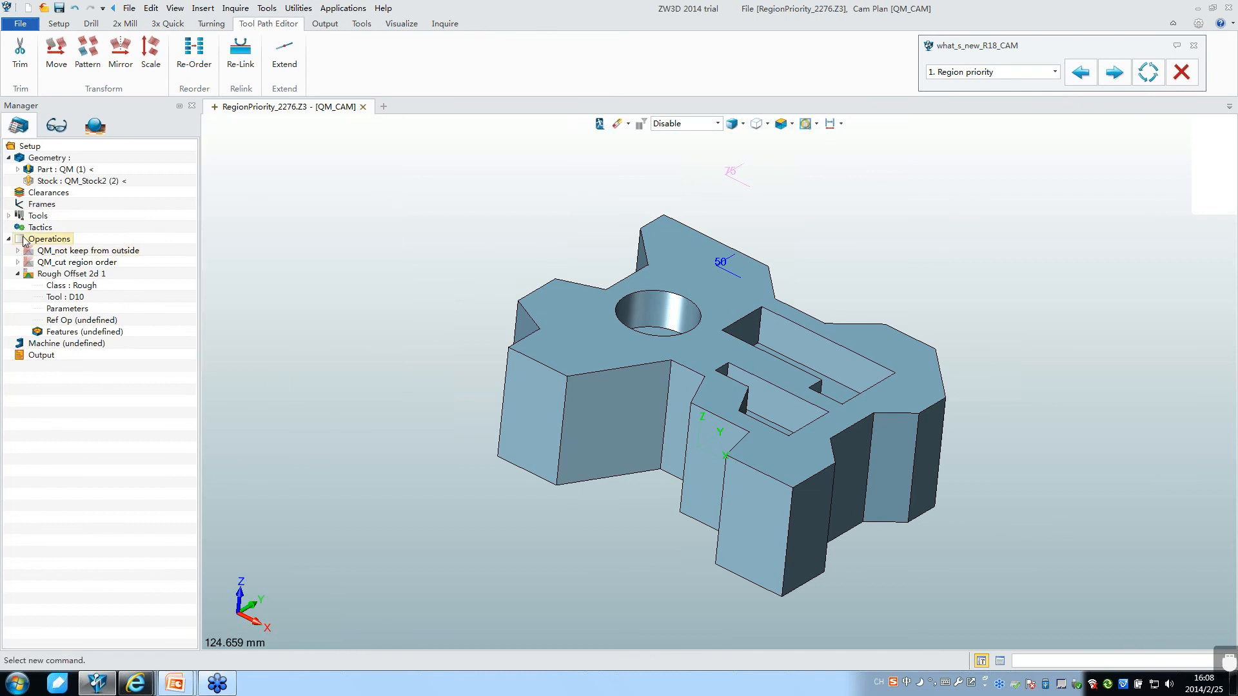
Step: Inspect the plan's tools and the operations that use tool D6R3, and collapse the Tools branch
{"action": "left_click", "coordinate": [9, 215]}
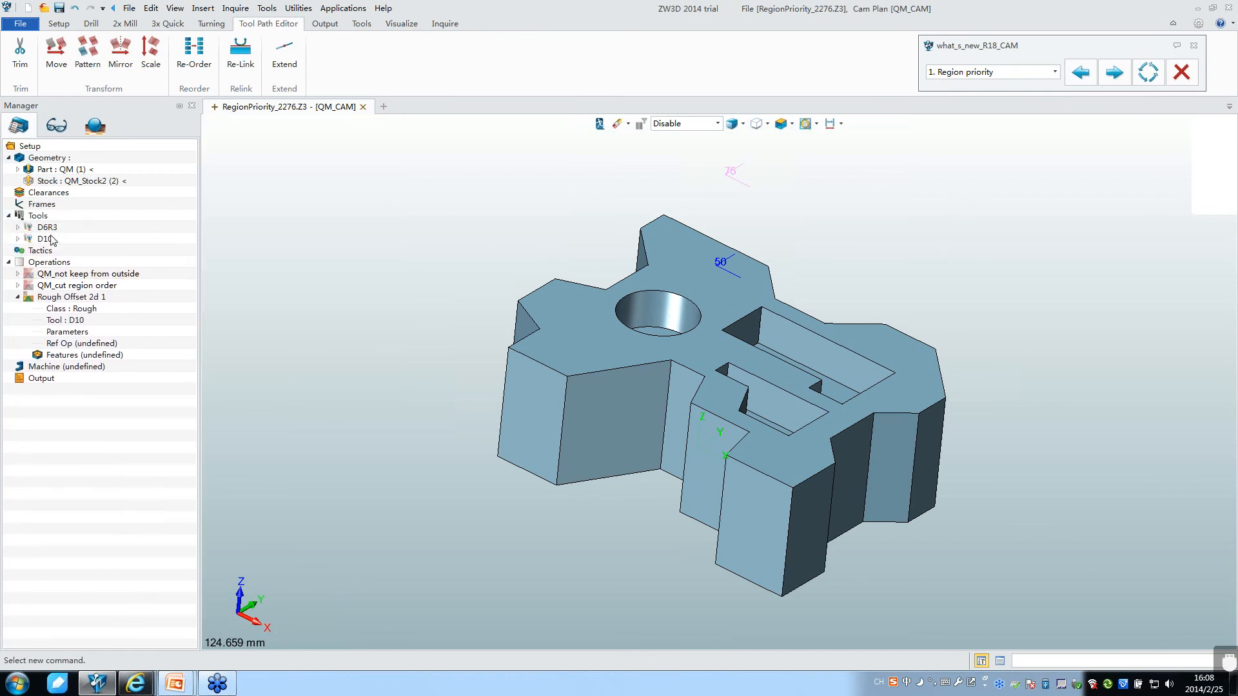
{"action": "left_click", "coordinate": [9, 215]}
{"action": "left_click", "coordinate": [9, 215]}
{"action": "left_click", "coordinate": [17, 227]}
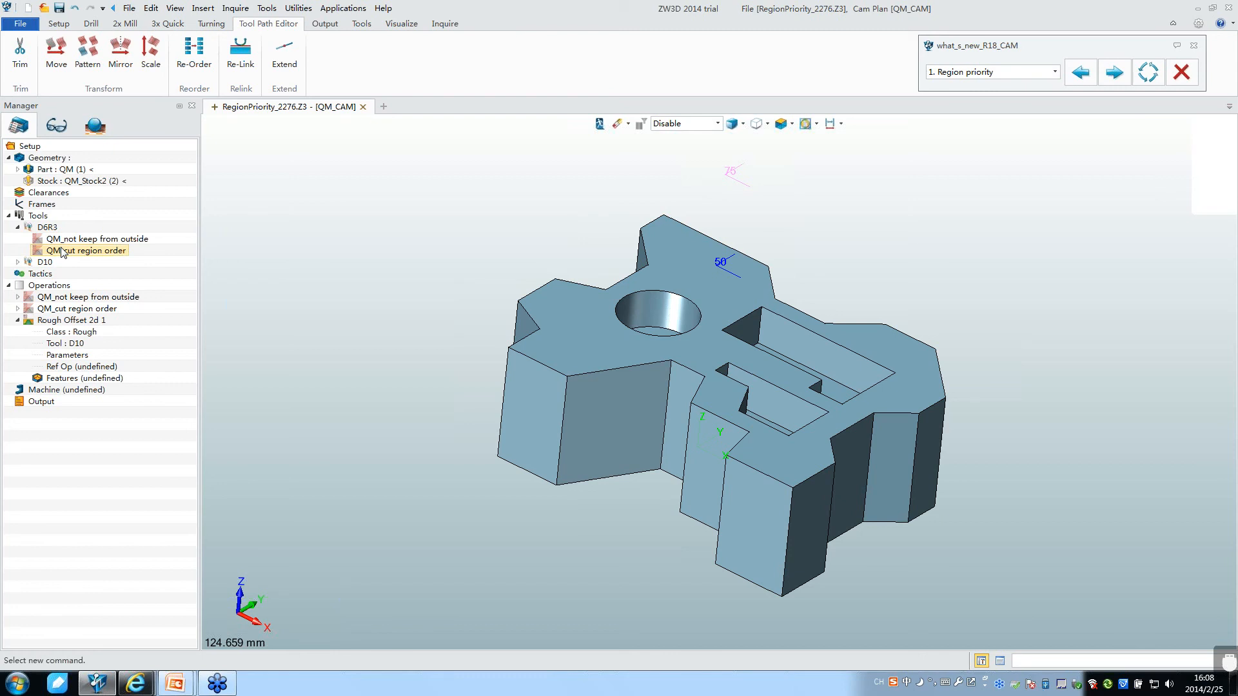
{"action": "left_click", "coordinate": [17, 228]}
{"action": "left_click", "coordinate": [8, 216]}
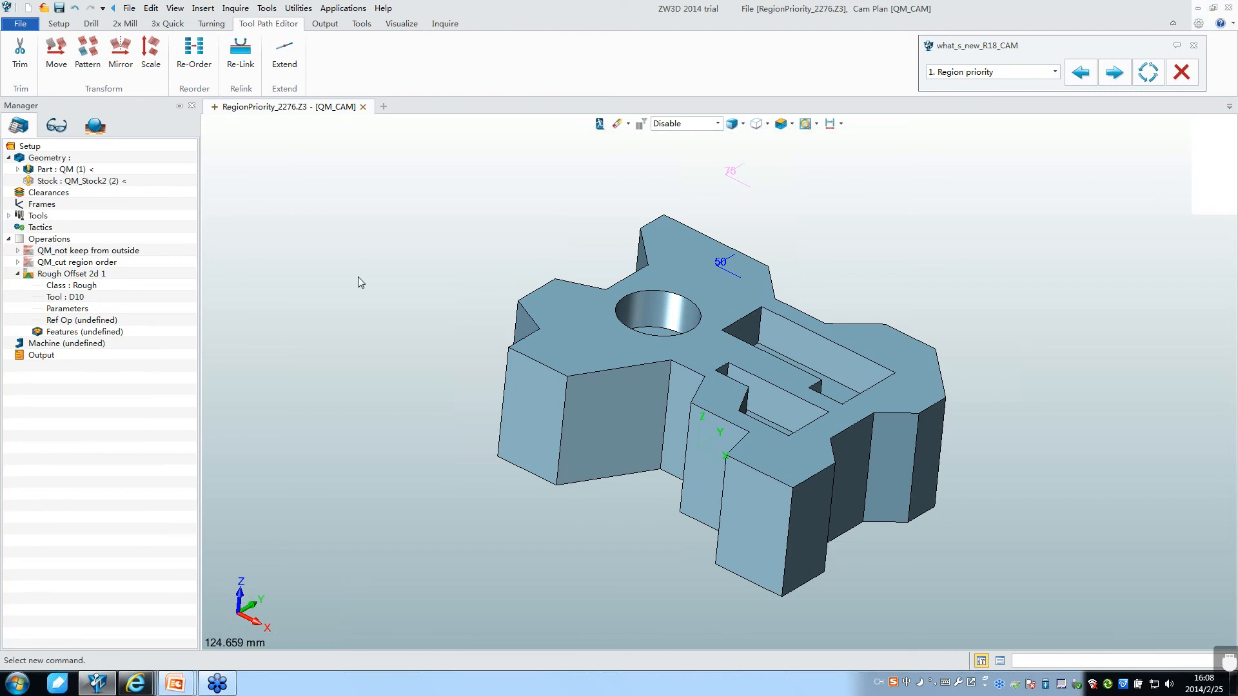
Step: Switch to the ZW3D2014 What's New slide show in PowerPoint and advance to the Optimized Cut Order of Roughing slide
{"action": "key", "text": "alt+Tab"}
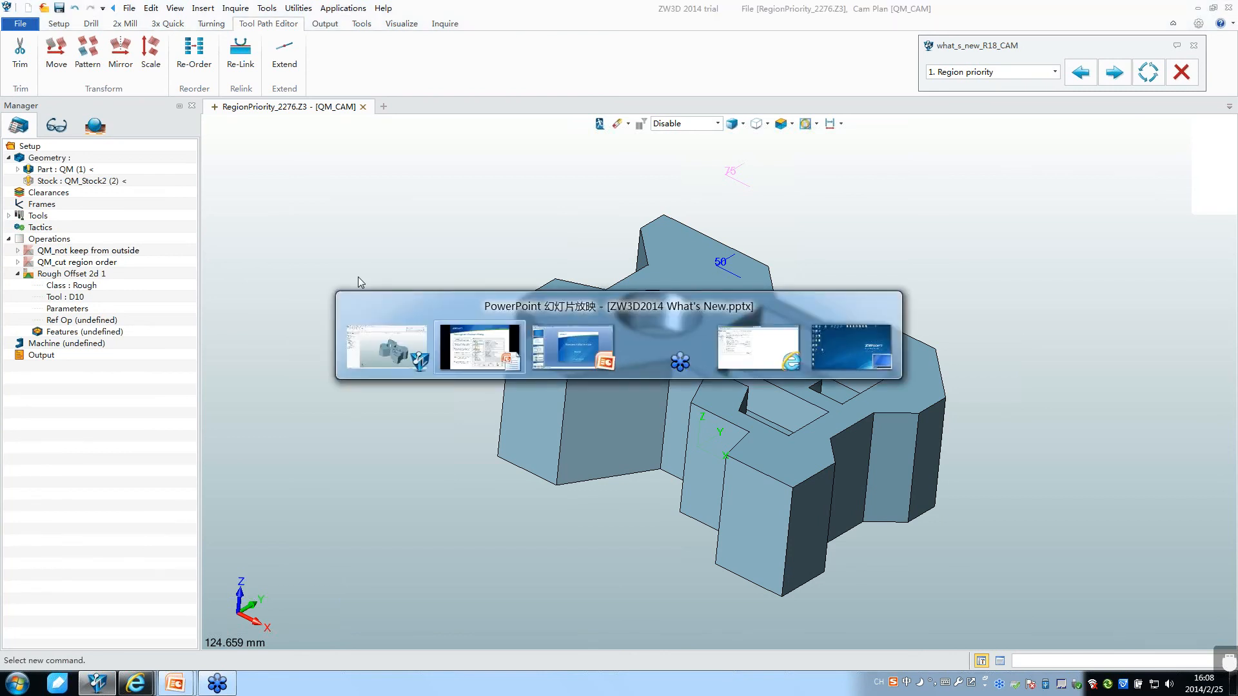
{"action": "key", "text": "Right"}
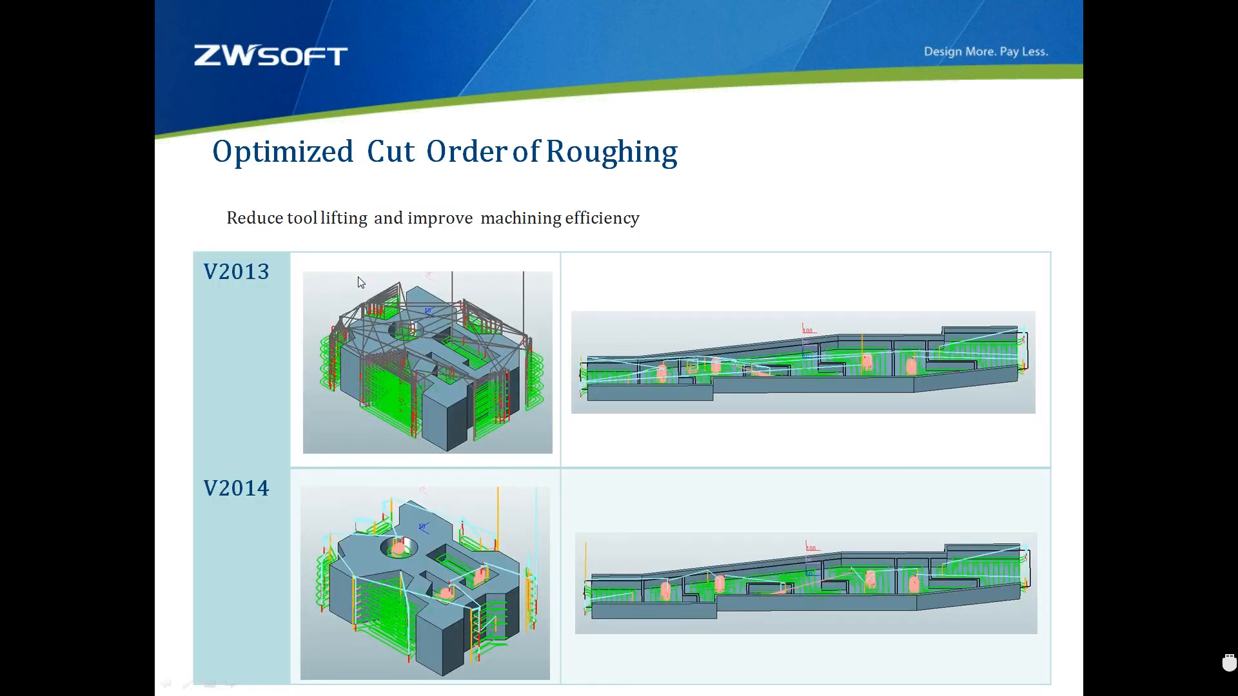
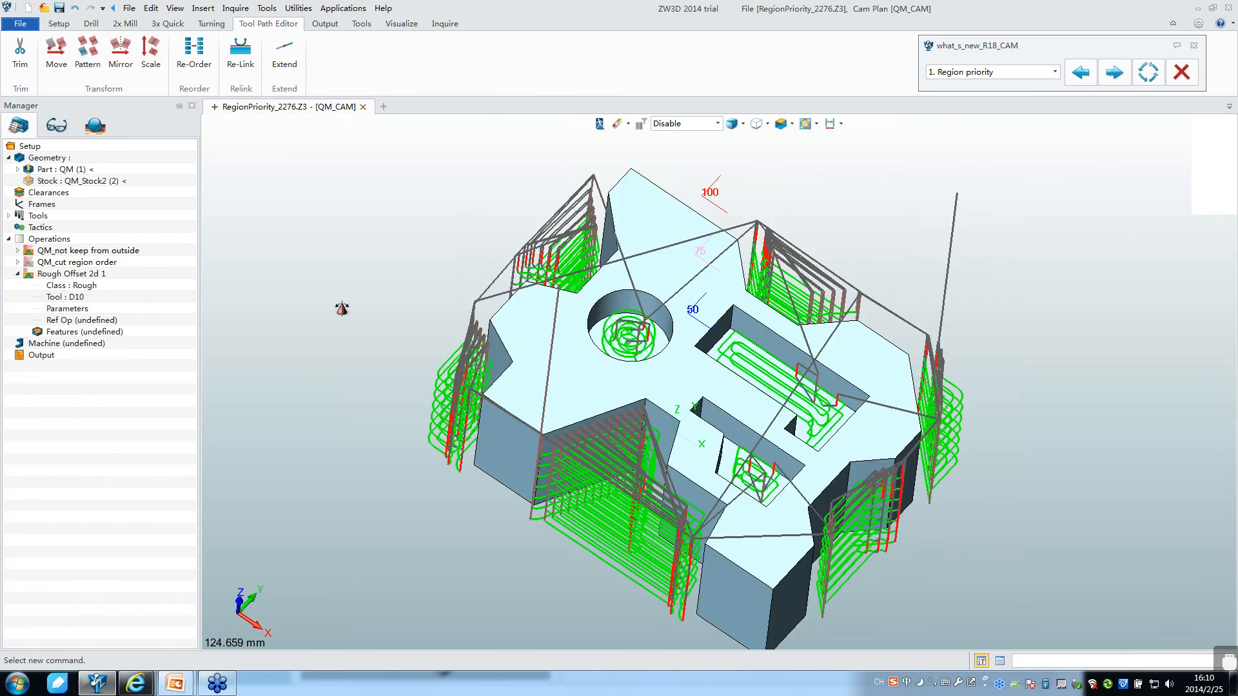
Step: Hide the tool path of QM_not keep from outside and duplicate that operation
{"action": "middle_click_drag", "start_coordinate": [342, 309], "coordinate": [331, 292]}
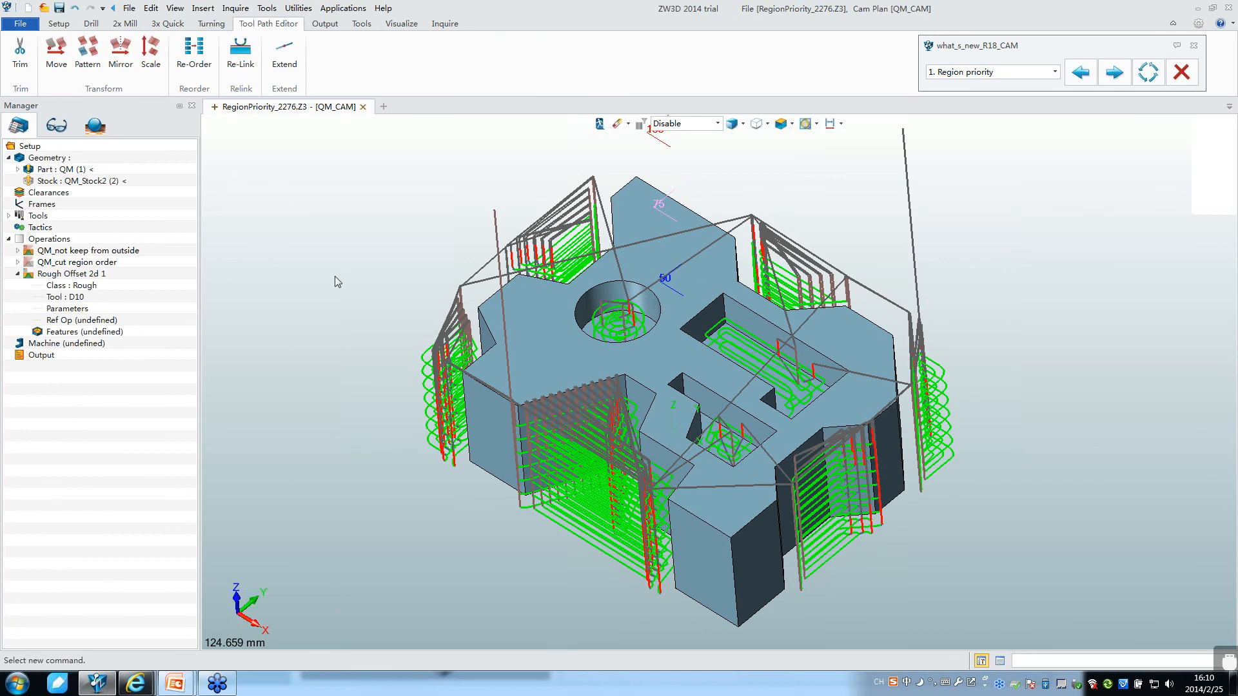
{"action": "left_click", "coordinate": [31, 253]}
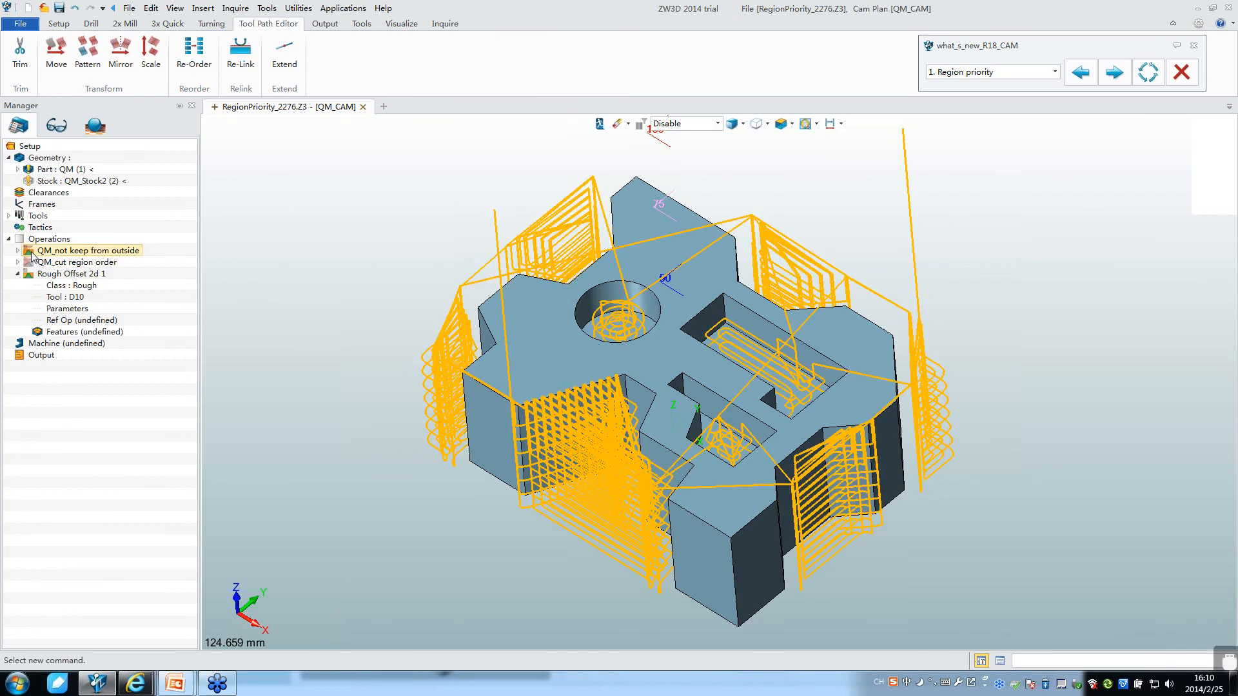
{"action": "left_click", "coordinate": [52, 276]}
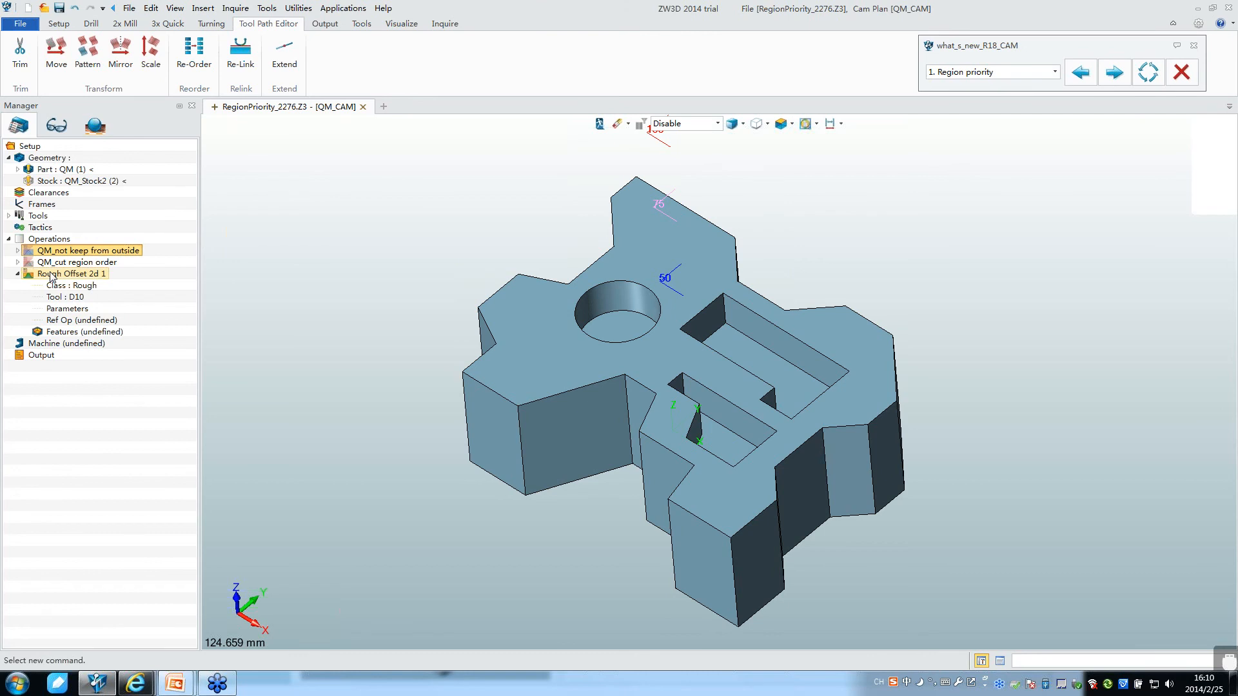
{"action": "right_click", "coordinate": [54, 253]}
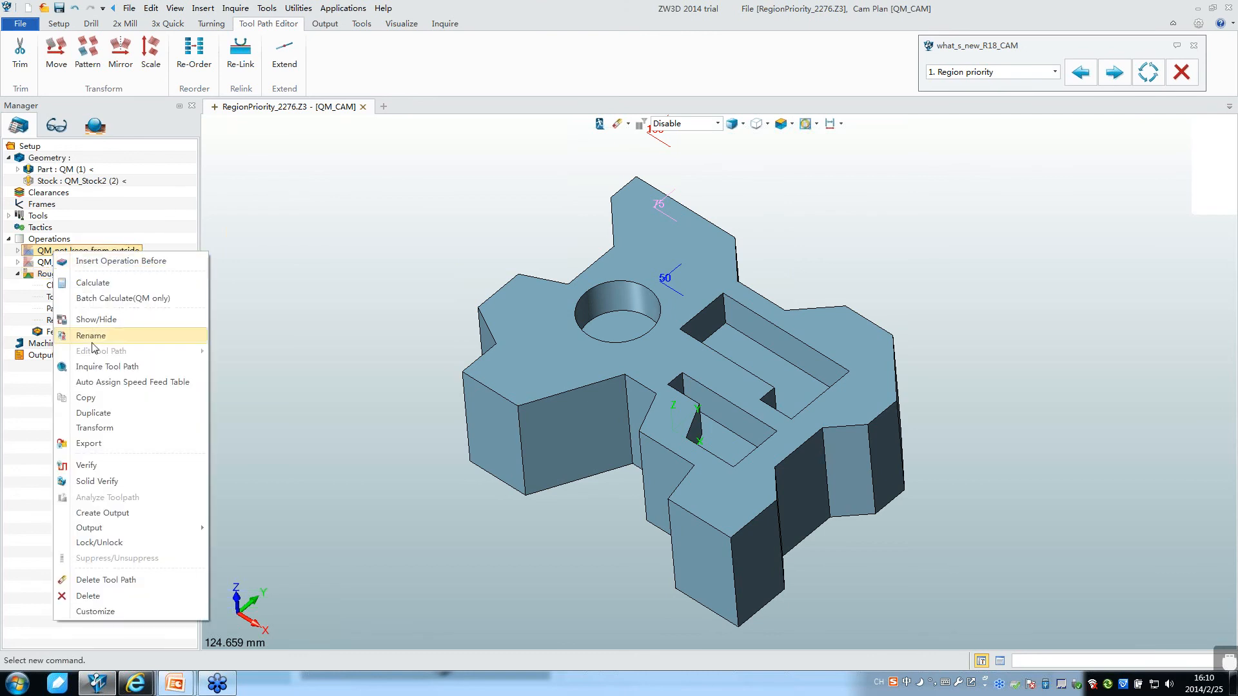
{"action": "left_click", "coordinate": [100, 413]}
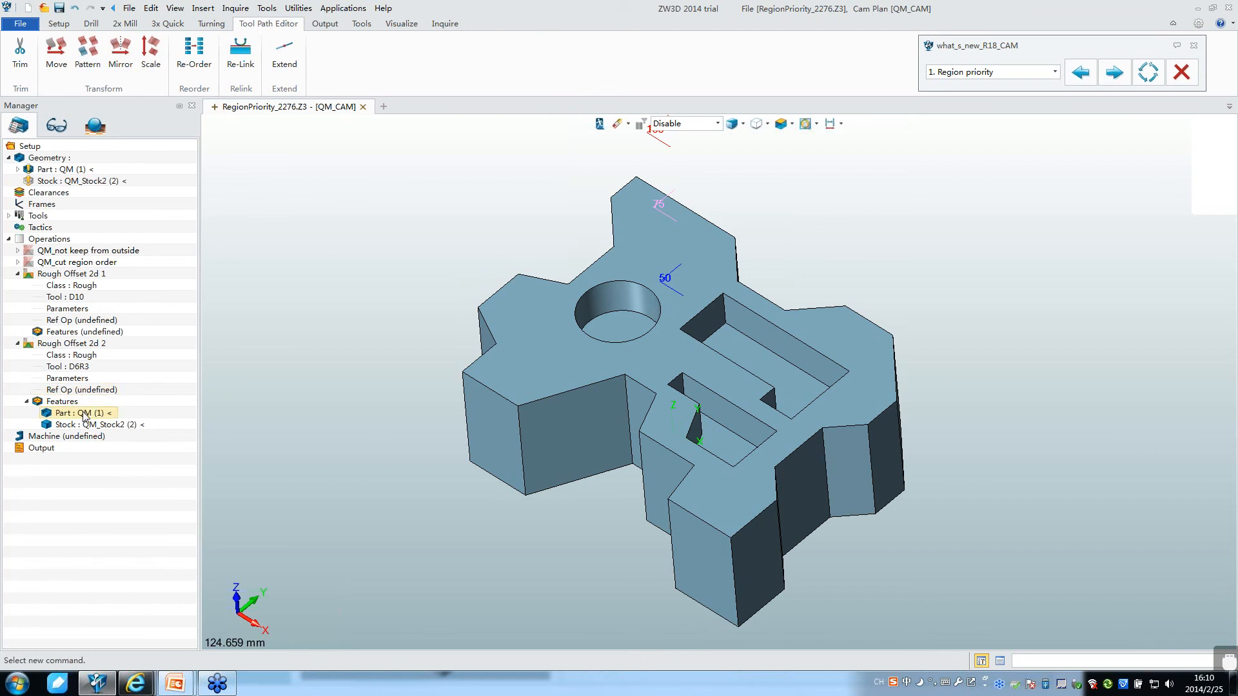
Step: Calculate the tool path of the duplicated Rough Offset 2d 2 operation
{"action": "right_click", "coordinate": [78, 349]}
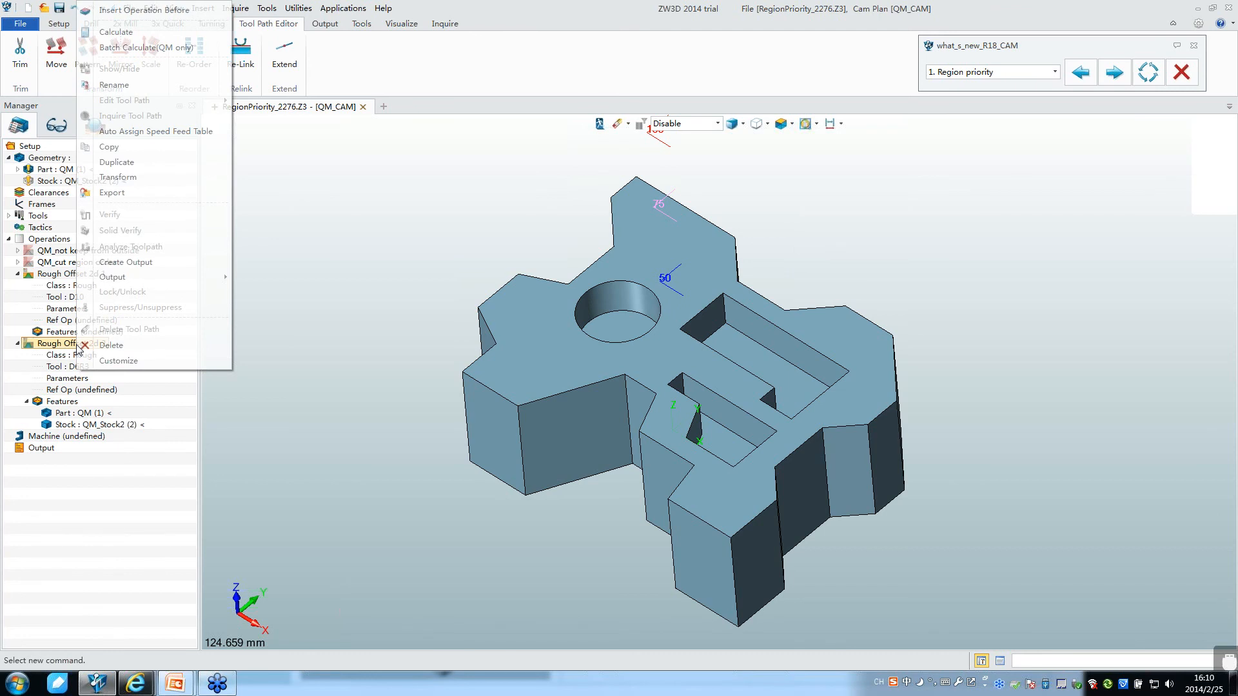
{"action": "left_click", "coordinate": [117, 32]}
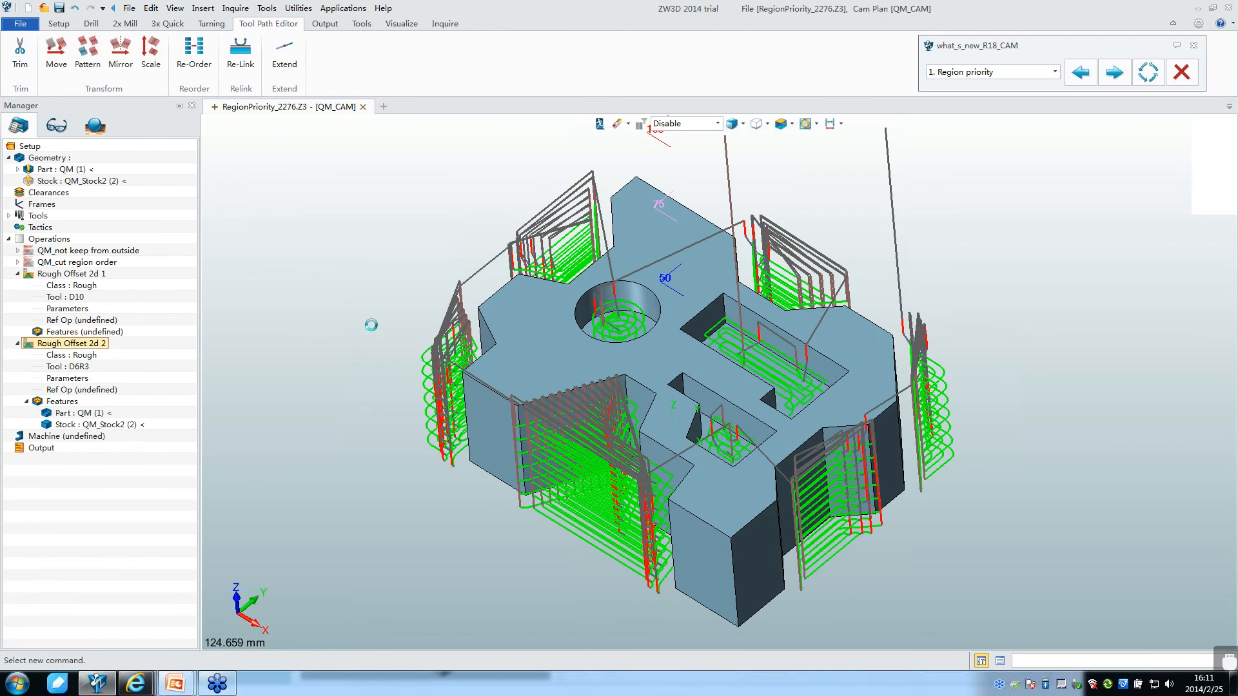
{"action": "right_click_drag", "start_coordinate": [370, 325], "coordinate": [389, 363]}
Step: Hide the Rough Offset 2d 2 tool path and display the QM_not keep from outside tool path for comparison
{"action": "left_click", "coordinate": [29, 345]}
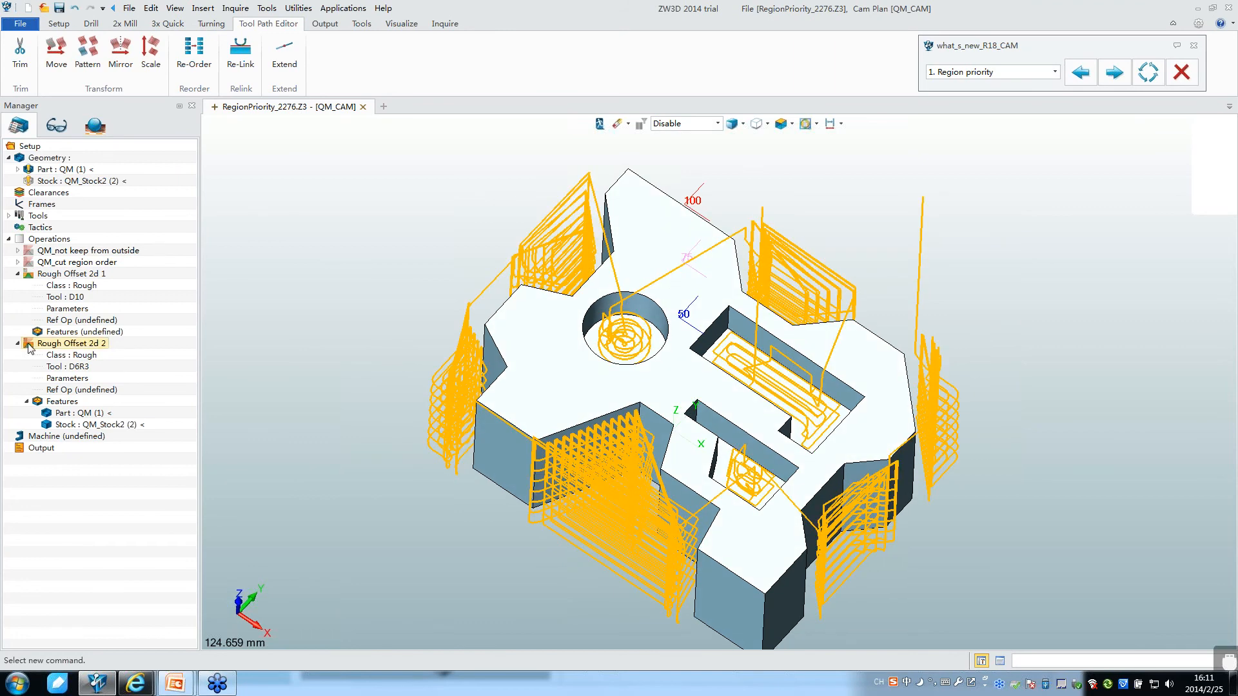
{"action": "left_click", "coordinate": [313, 354]}
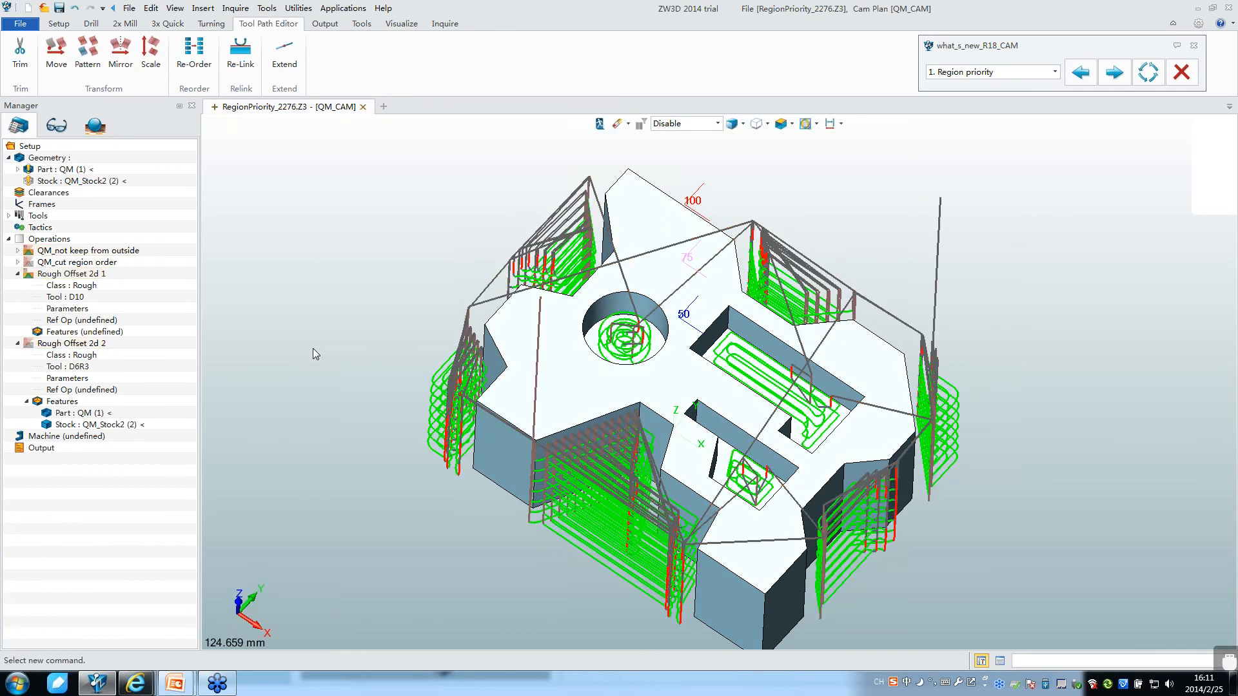
{"action": "right_click_drag", "start_coordinate": [312, 354], "coordinate": [318, 337]}
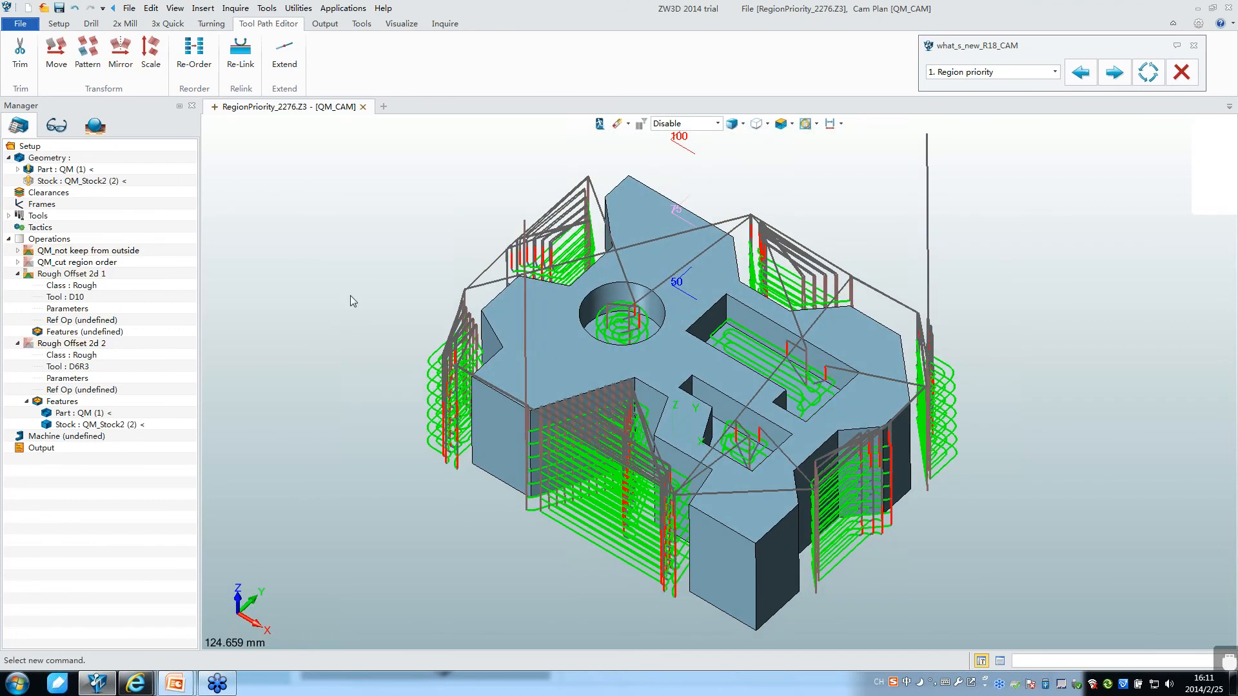
Step: Hide the QM_not keep from outside tool path and display the Rough Offset 2d 2 tool path
{"action": "left_click", "coordinate": [34, 260]}
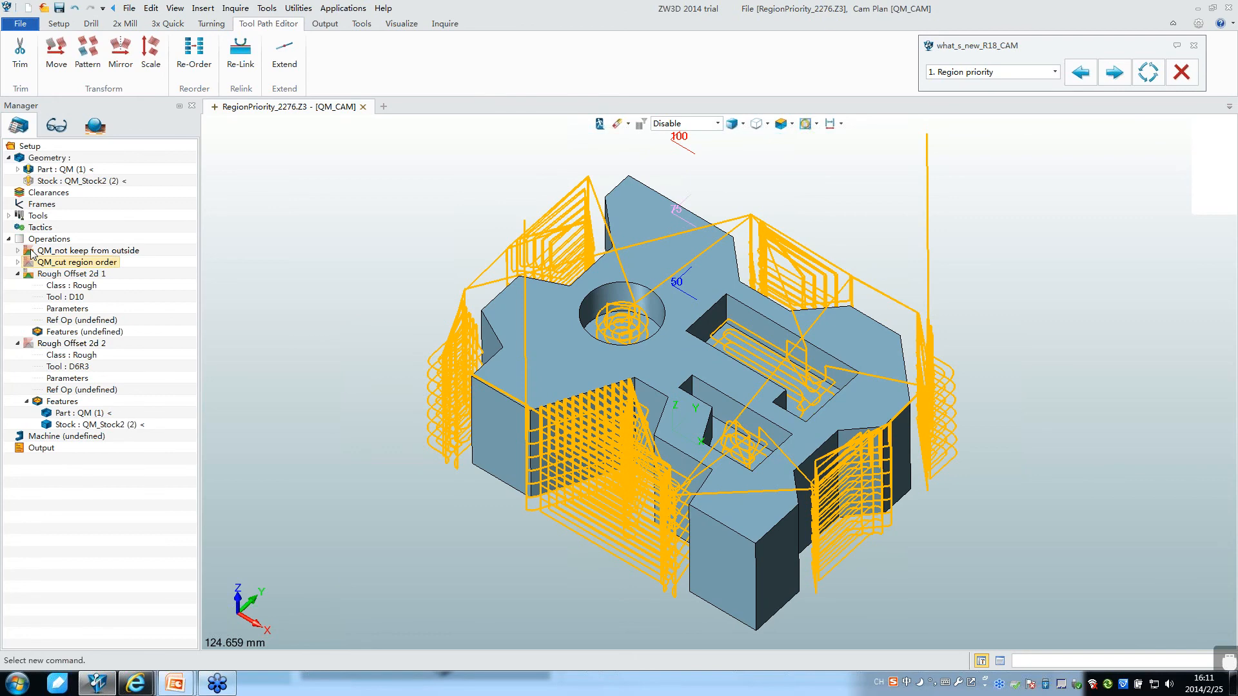
{"action": "left_click", "coordinate": [30, 344]}
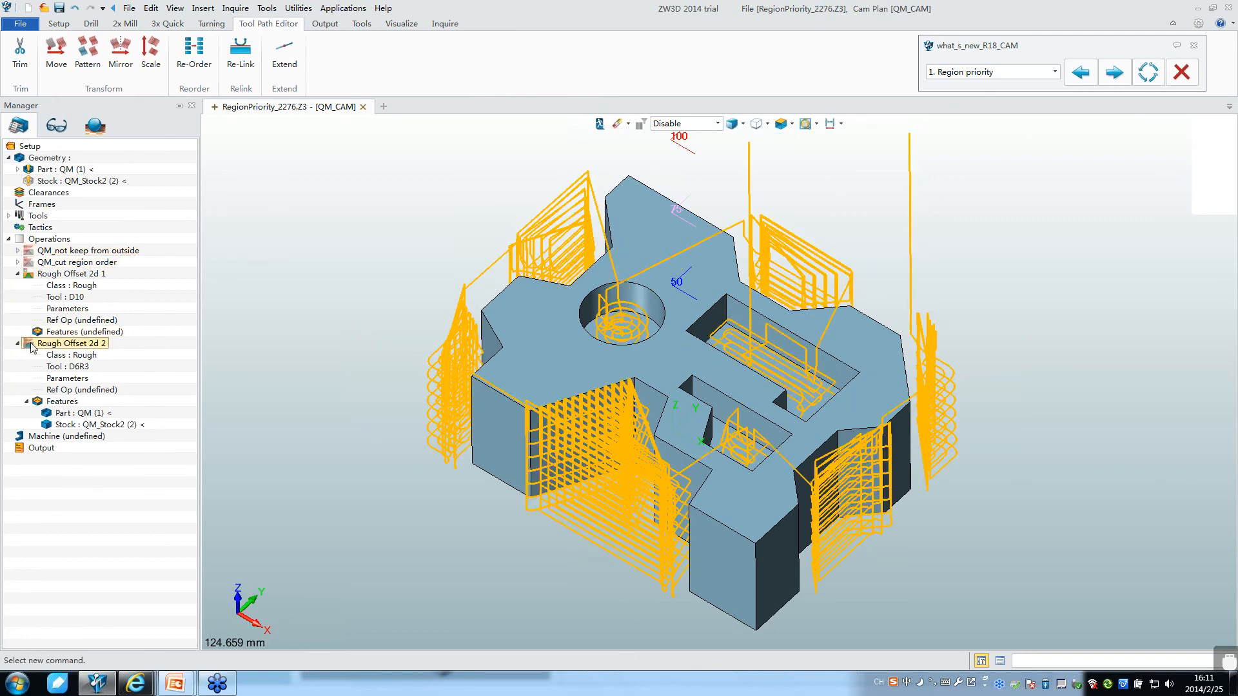
{"action": "left_click", "coordinate": [322, 356]}
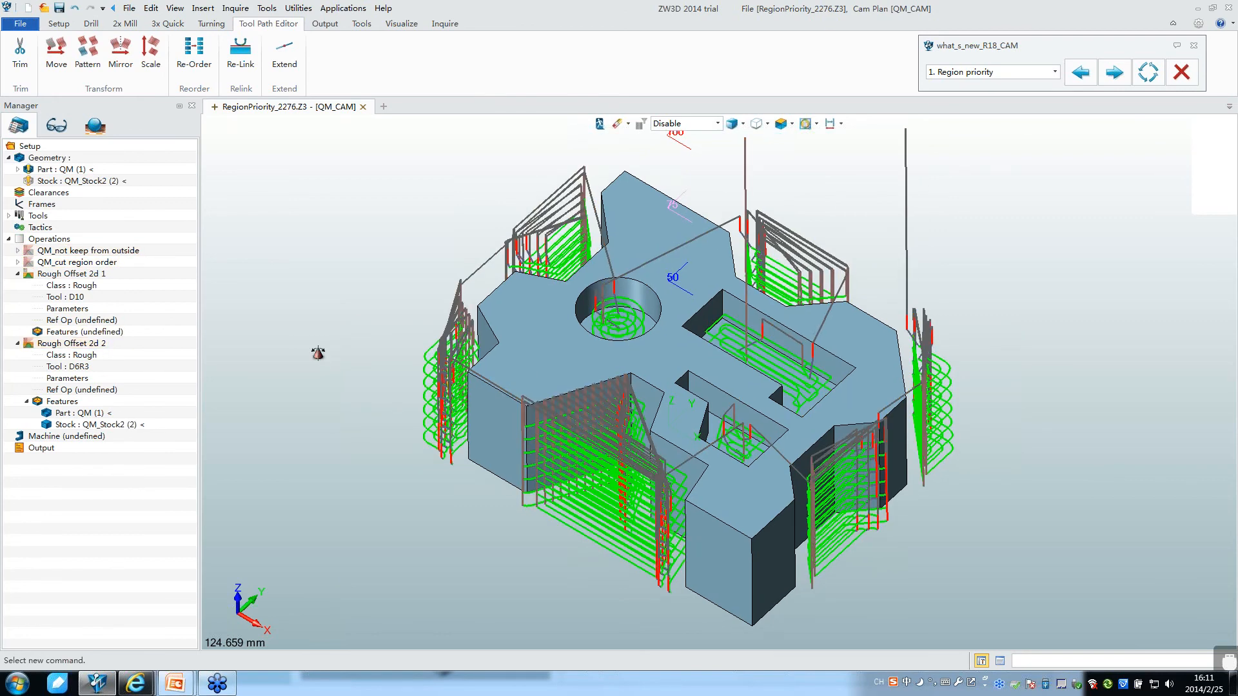
Step: Run a solid verification of Rough Offset 2d 2 on the QM_Stock2 stock and close the session
{"action": "left_click", "coordinate": [71, 344]}
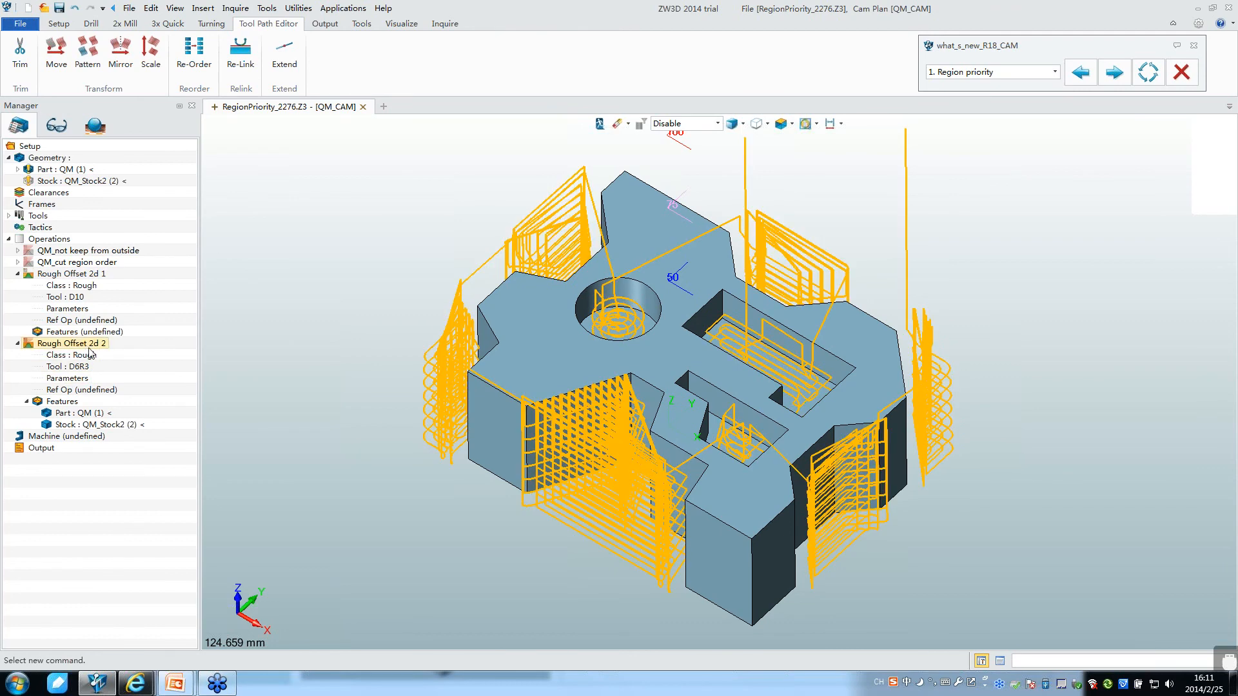
{"action": "right_click", "coordinate": [81, 345]}
{"action": "left_click", "coordinate": [122, 230]}
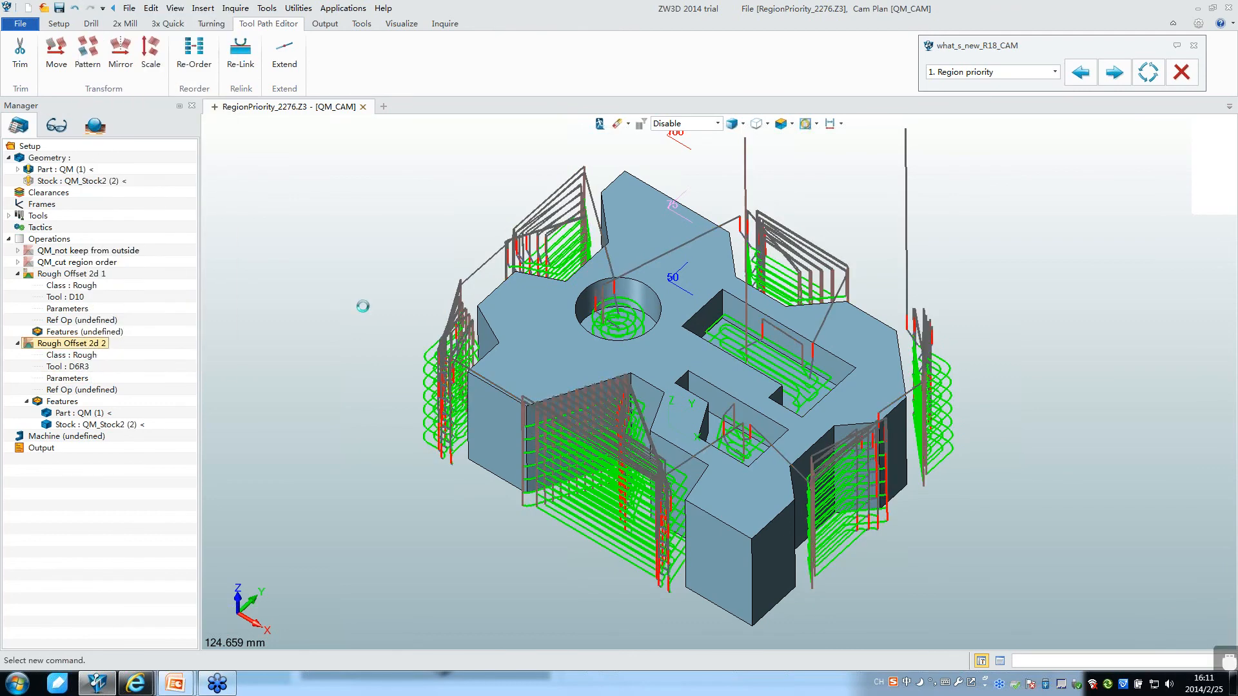
{"action": "left_click", "coordinate": [26, 364]}
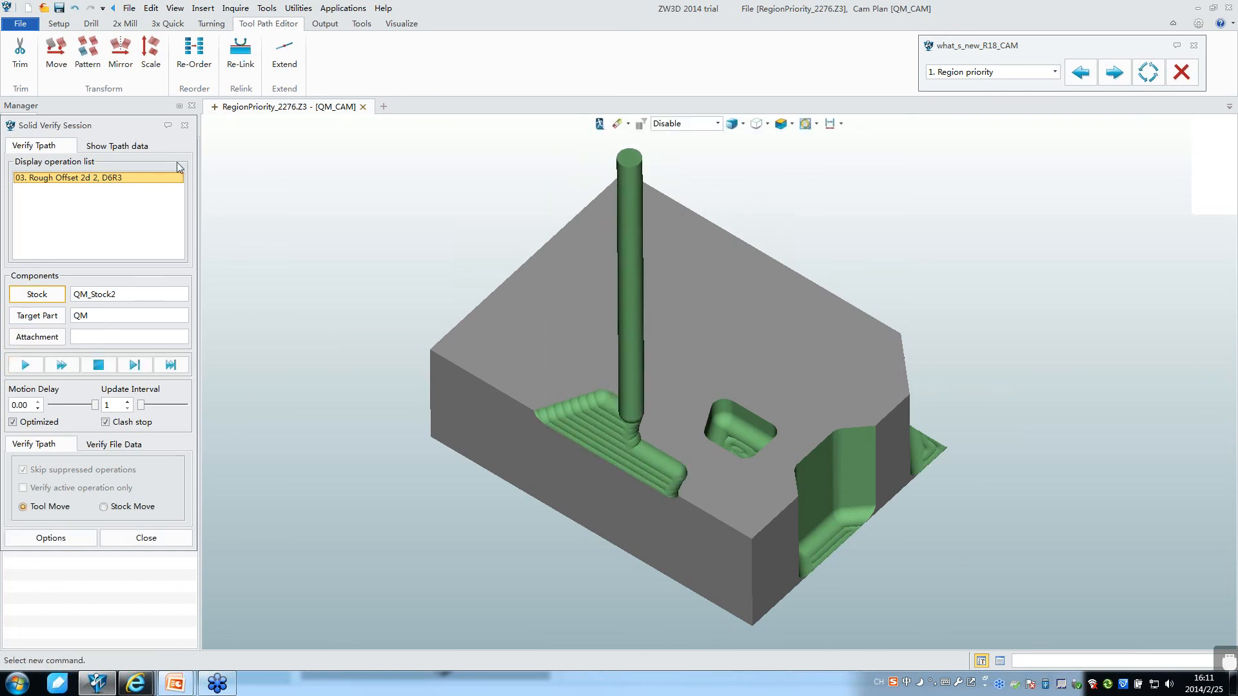
{"action": "left_click", "coordinate": [185, 127]}
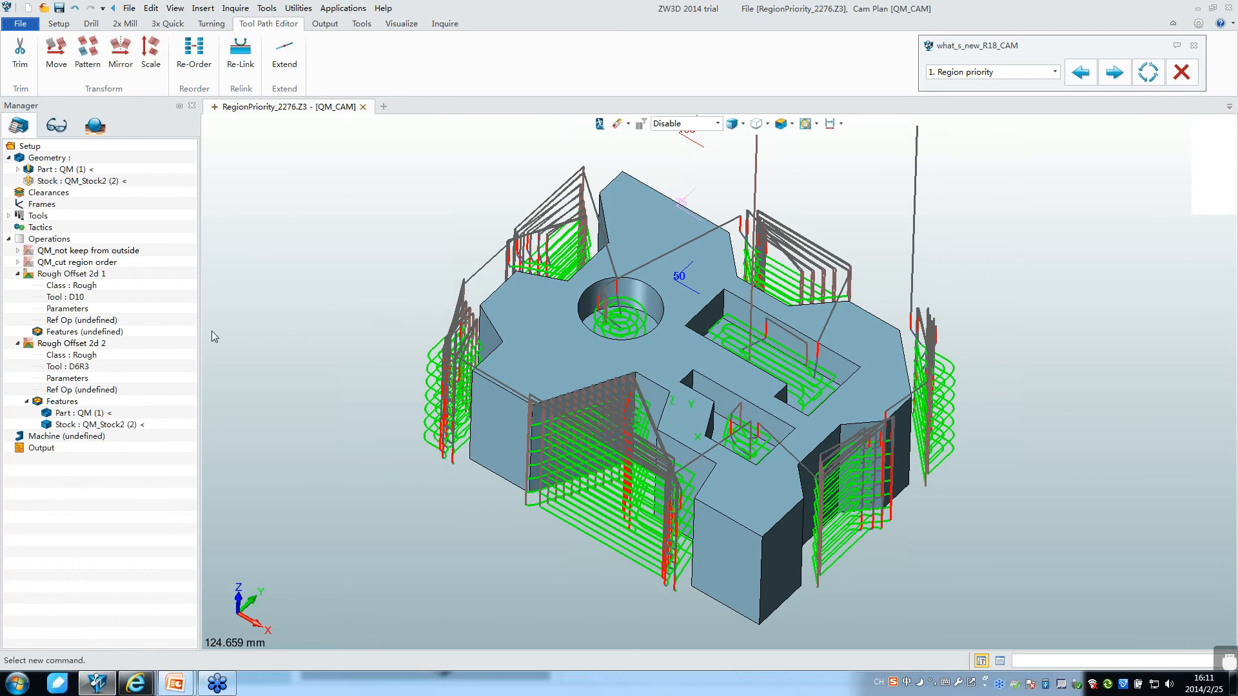
Step: Hide the Rough Offset 2d 2 tool path, assign part QM and stock QM_Stock2 to Rough Offset 2d 1, and calculate that operation
{"action": "left_click", "coordinate": [28, 344]}
{"action": "right_click", "coordinate": [51, 273]}
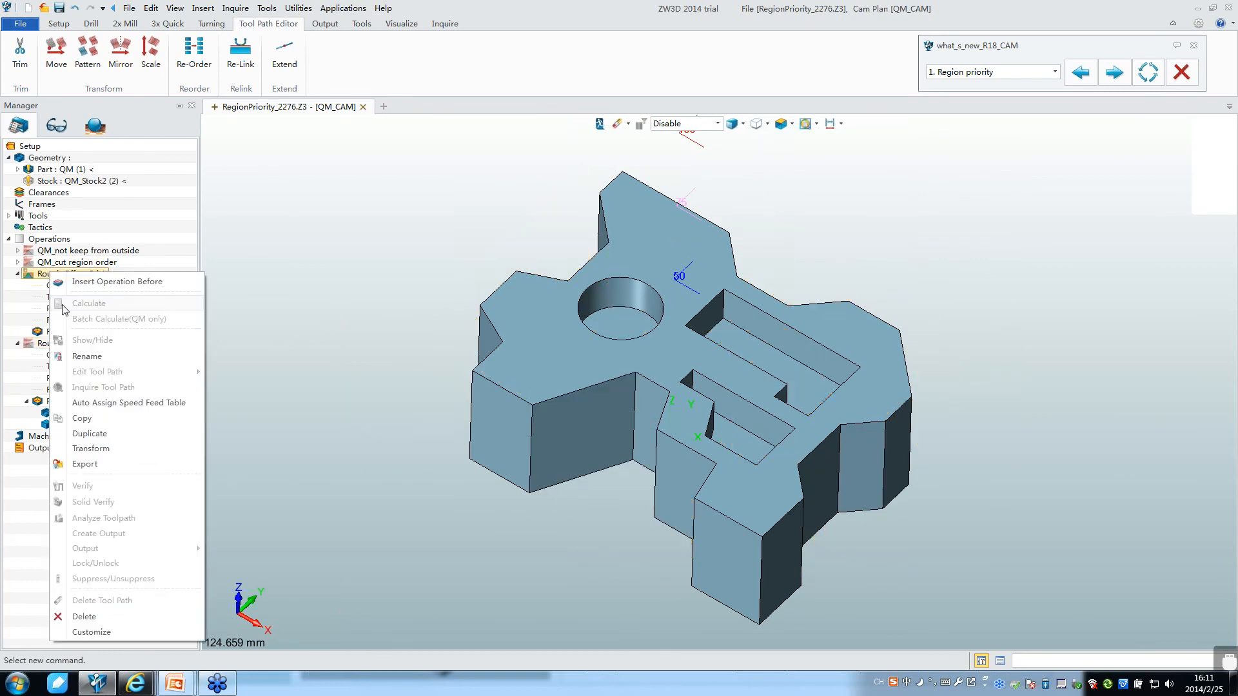
{"action": "left_click", "coordinate": [154, 294]}
{"action": "double_click", "coordinate": [66, 332]}
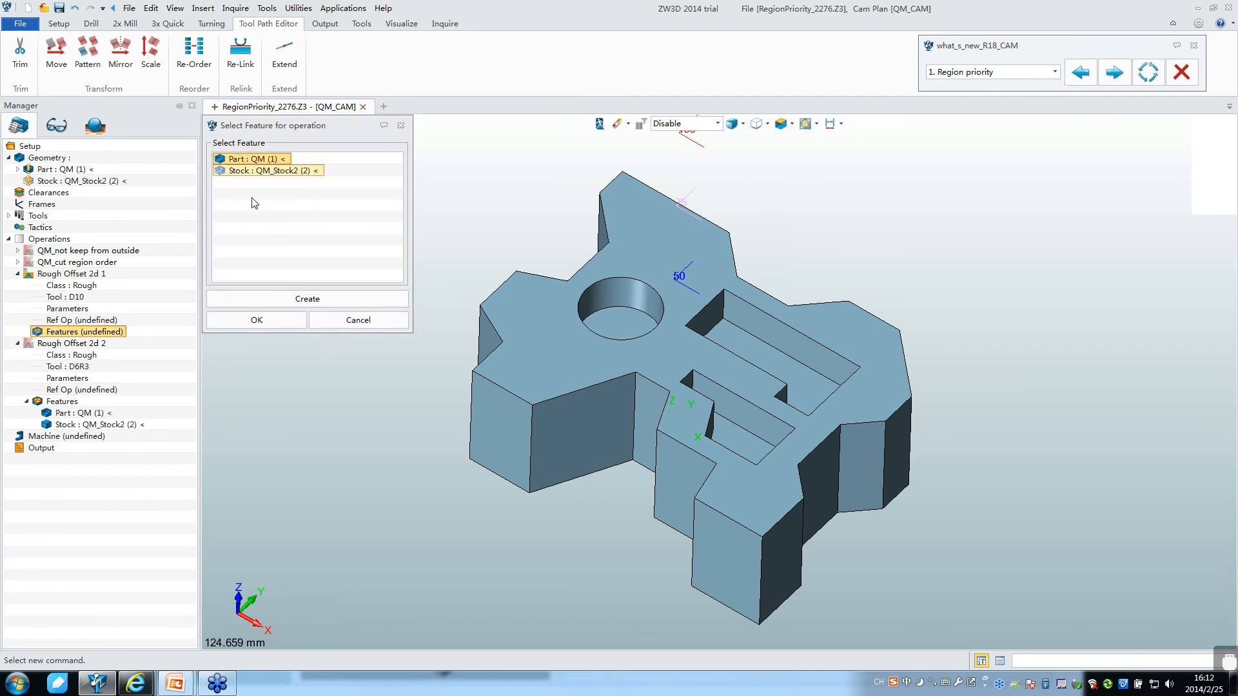
{"action": "left_click", "coordinate": [257, 320]}
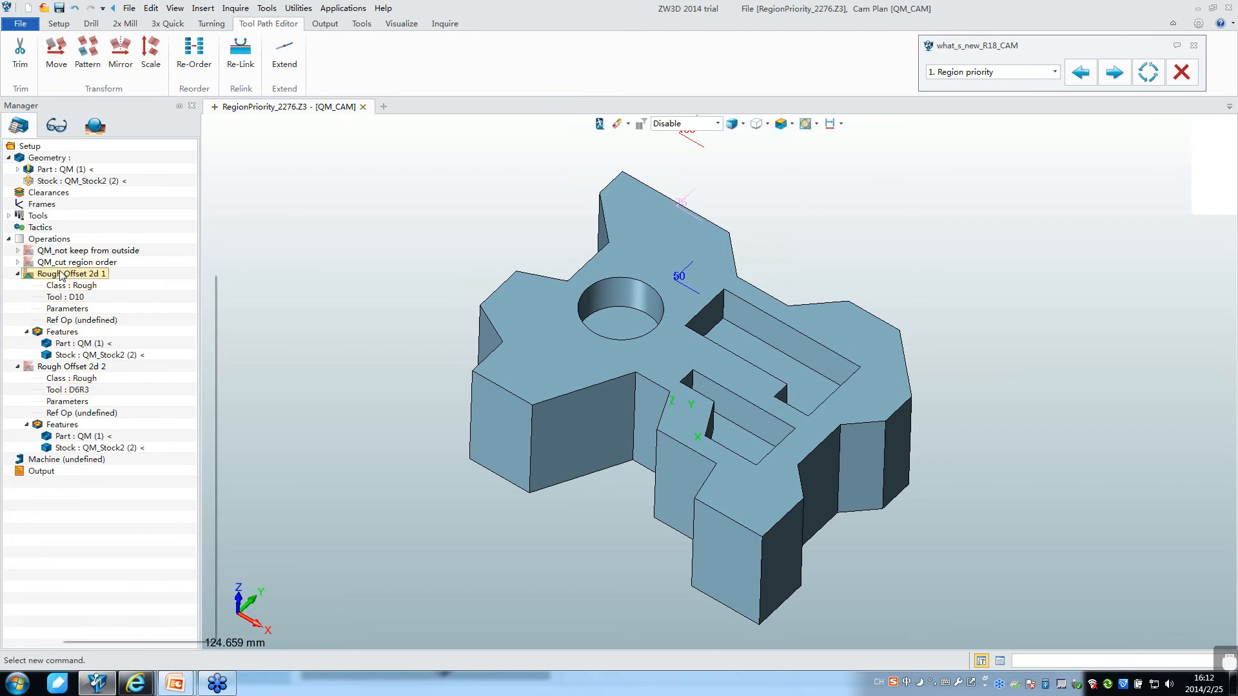
{"action": "right_click", "coordinate": [61, 275]}
{"action": "left_click", "coordinate": [90, 305]}
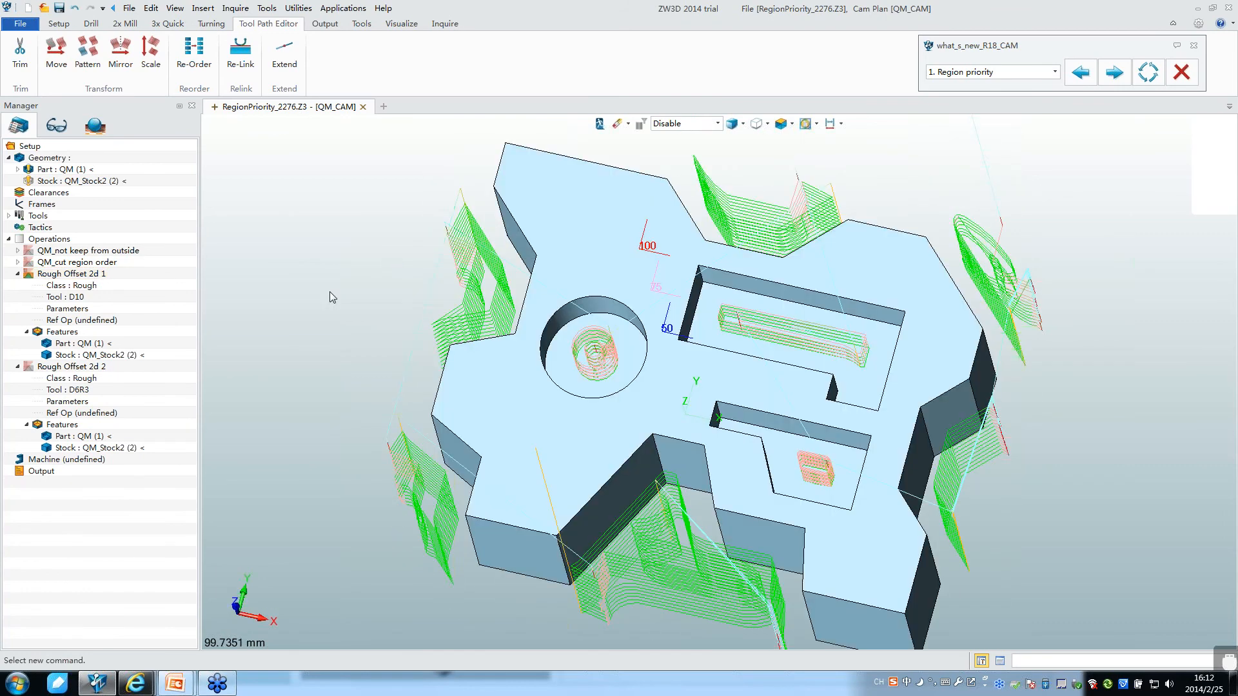
Step: Run a solid verification of Rough Offset 2d 1 with the motion delay set to -0.10
{"action": "left_click", "coordinate": [65, 274]}
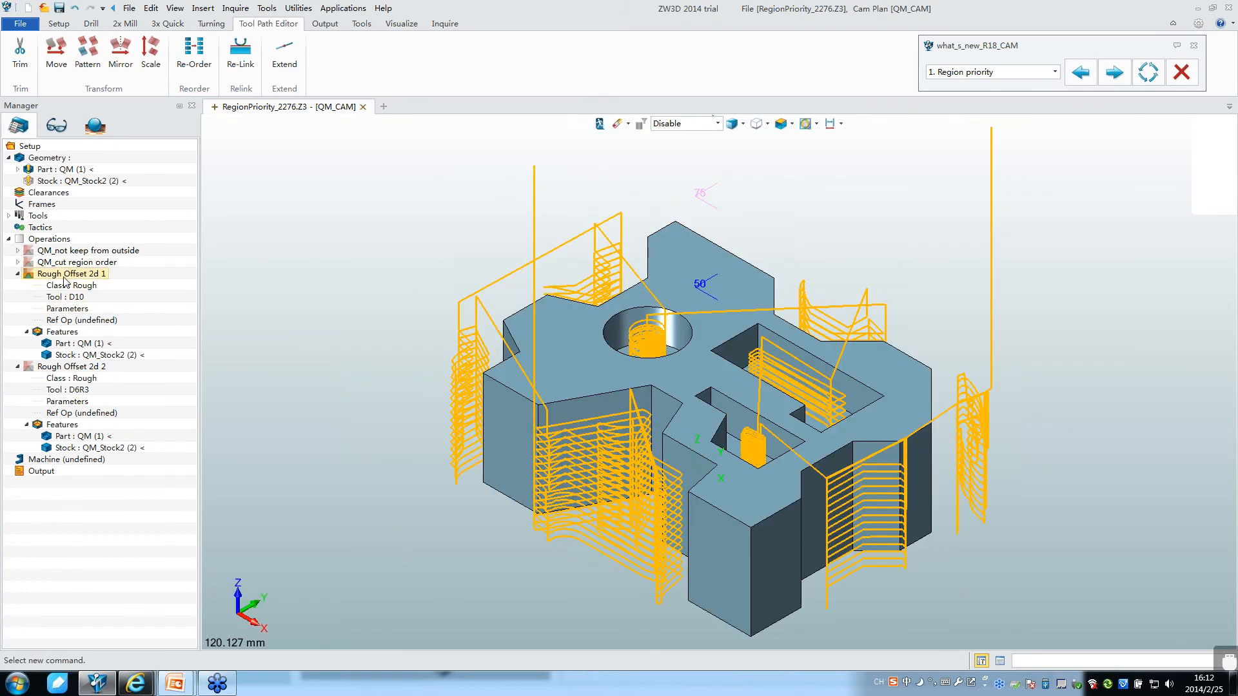
{"action": "right_click", "coordinate": [65, 274]}
{"action": "left_click", "coordinate": [110, 506]}
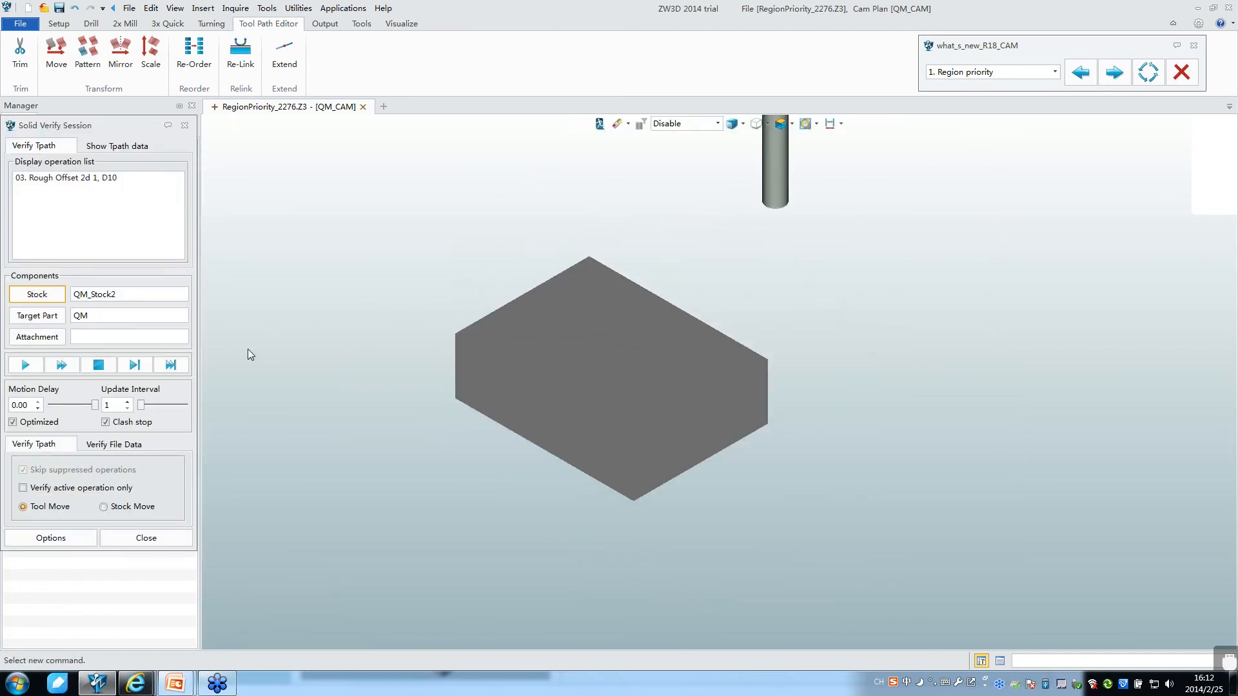
{"action": "left_click_drag", "start_coordinate": [97, 402], "coordinate": [90, 405]}
{"action": "left_click", "coordinate": [25, 365]}
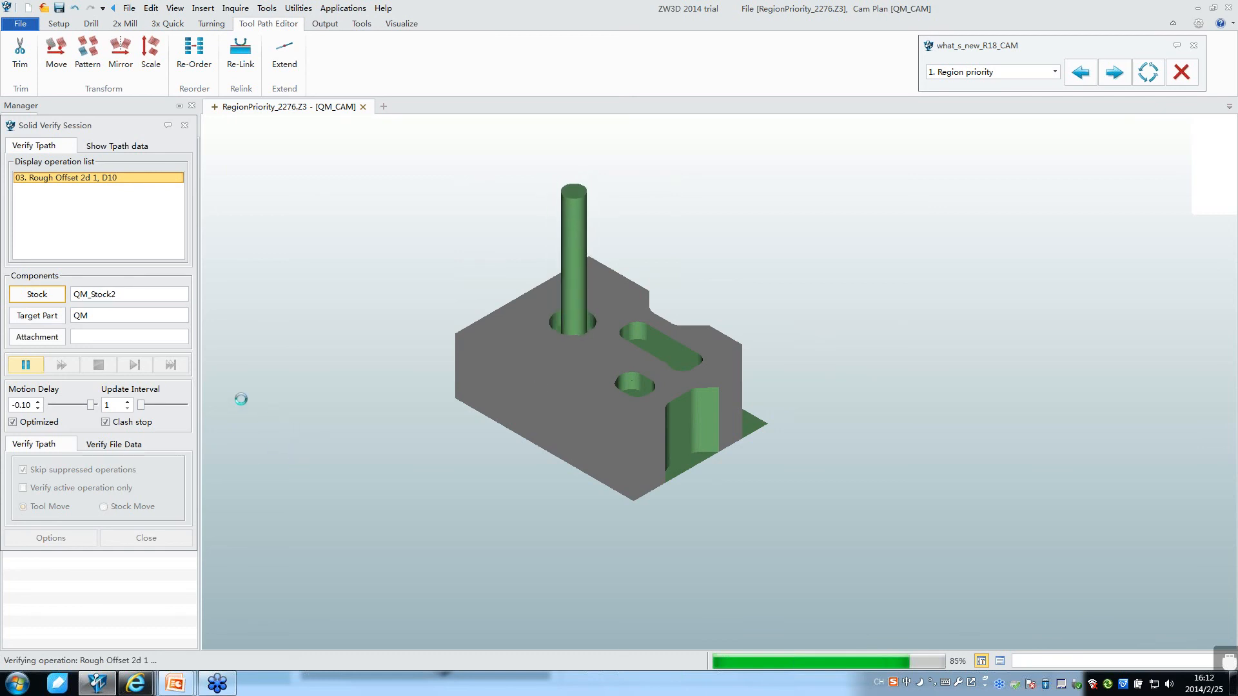
{"action": "left_click", "coordinate": [26, 366]}
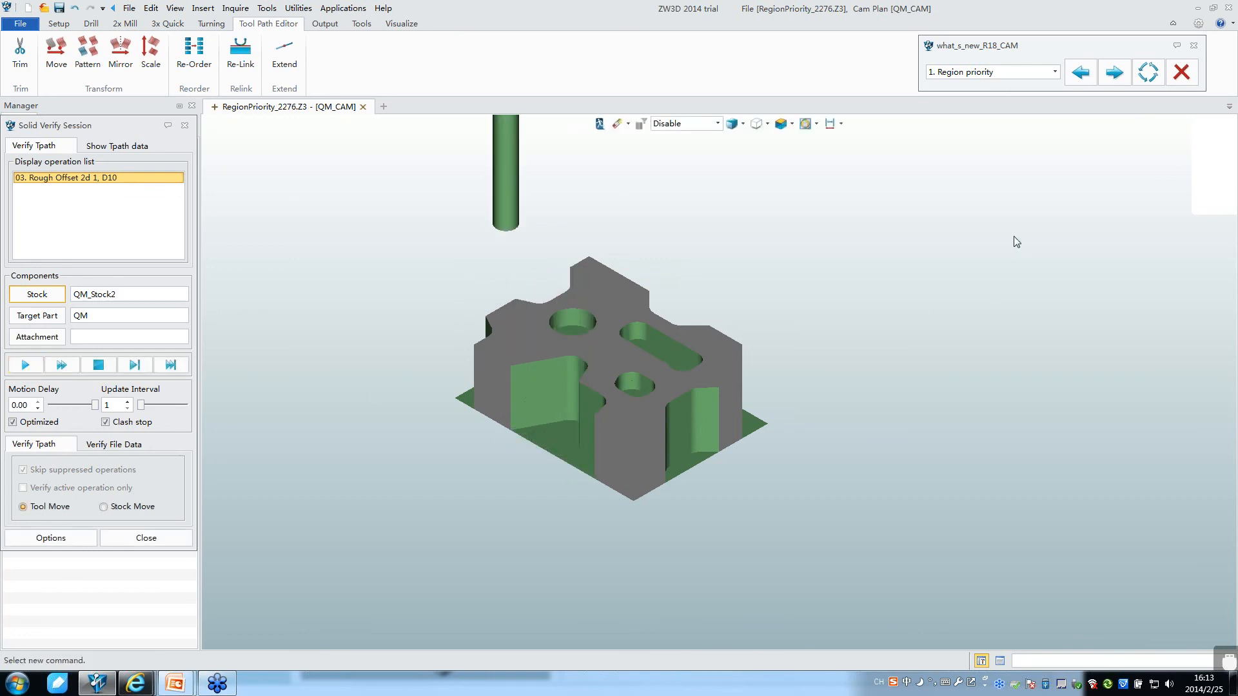
Step: Load the 2. Region Priority_2 example and start a solid verification of its Rough Offset 2d 1 operation
{"action": "left_click", "coordinate": [1124, 74]}
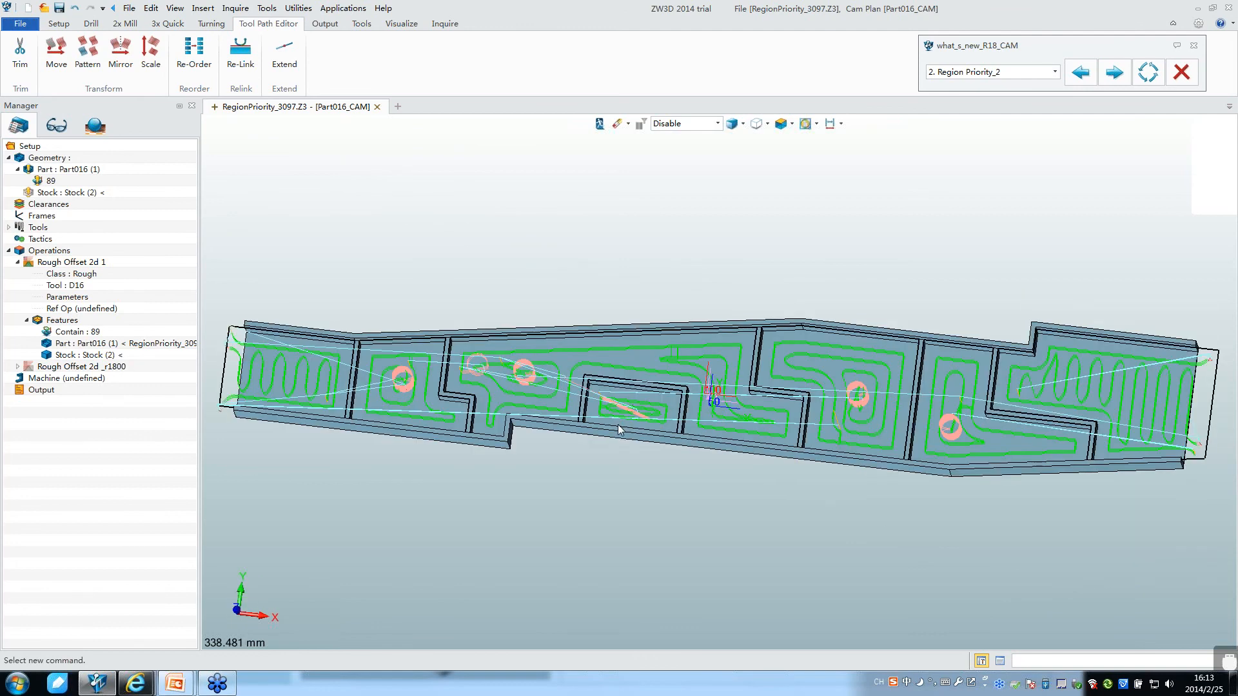
{"action": "left_click", "coordinate": [64, 261]}
{"action": "right_click", "coordinate": [69, 261]}
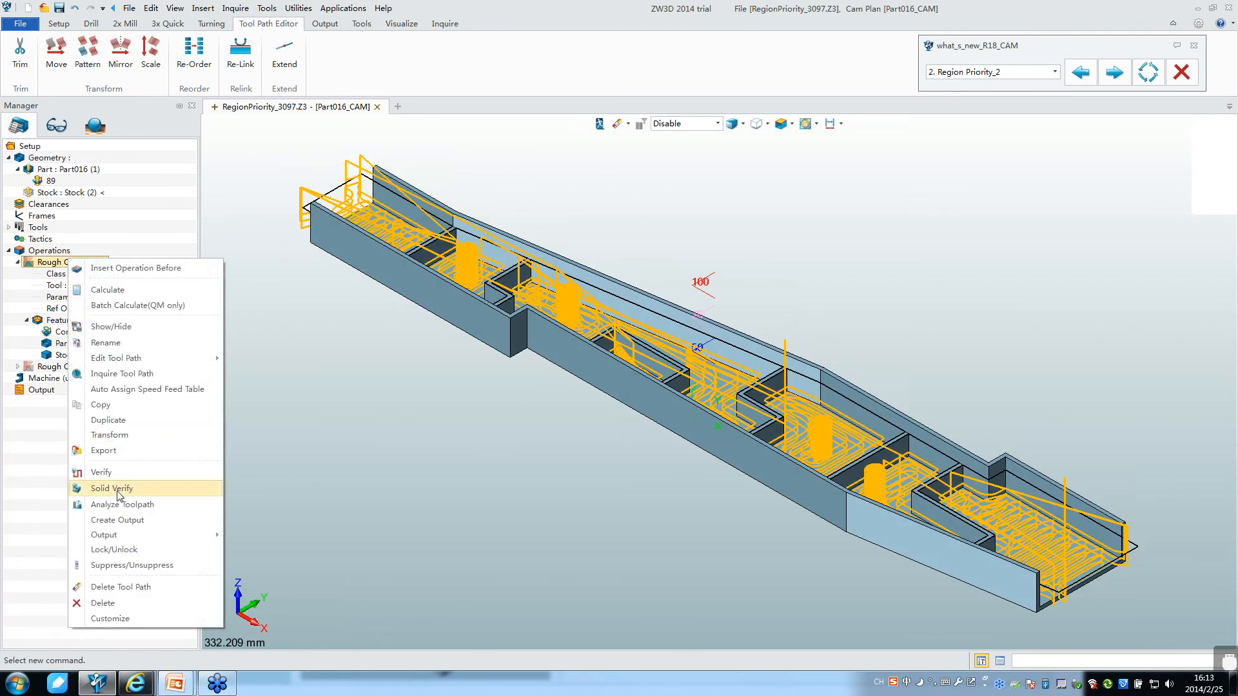
{"action": "left_click", "coordinate": [116, 490]}
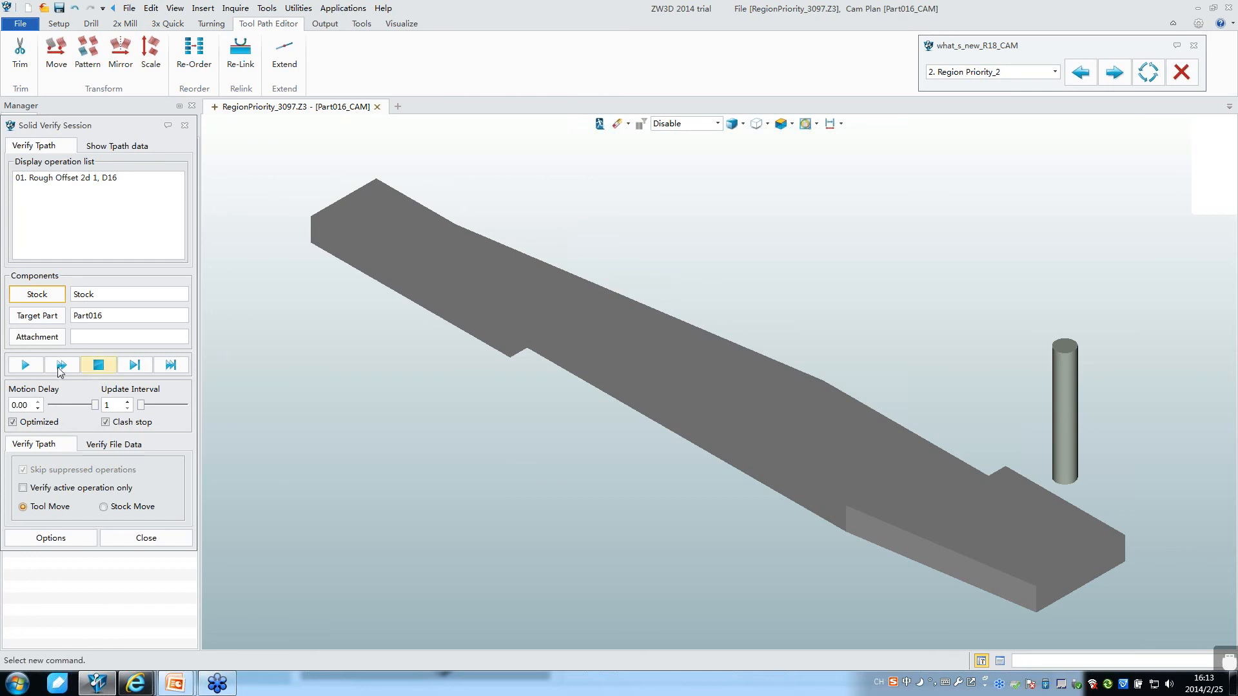
{"action": "left_click", "coordinate": [26, 364]}
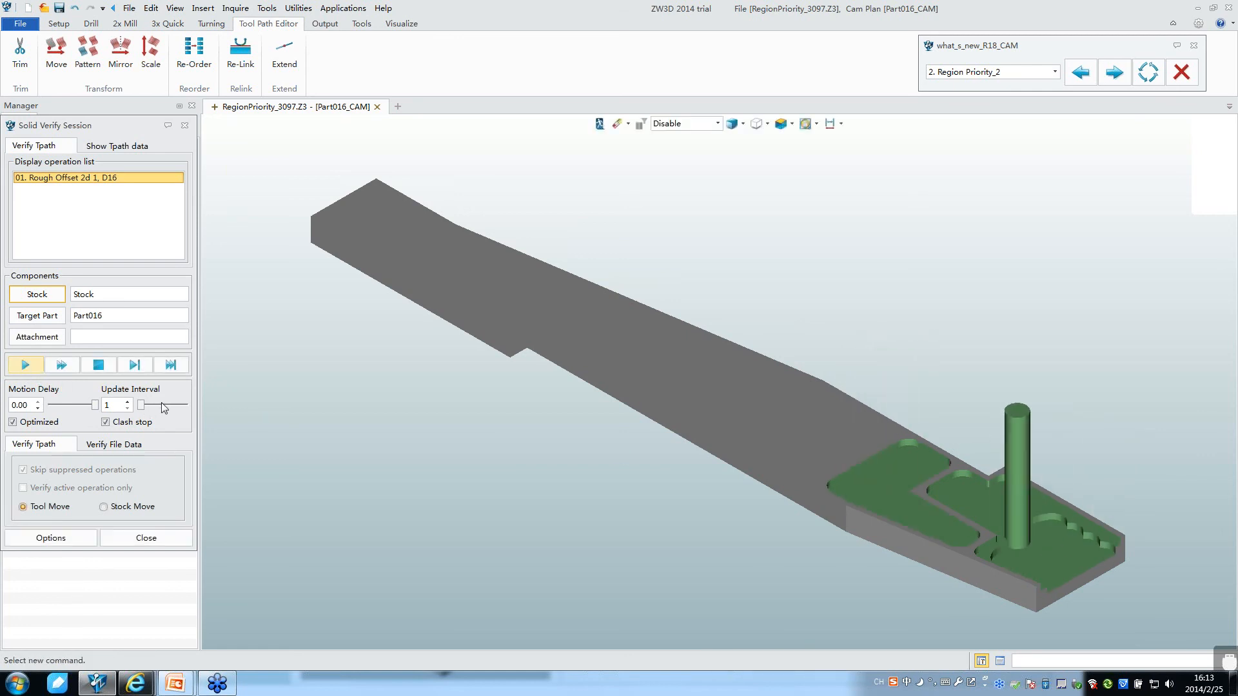
Step: Continue the Rough Offset 2d 1 simulation with an update interval of 53 and close the verification session
{"action": "left_click_drag", "start_coordinate": [141, 405], "coordinate": [167, 409]}
{"action": "left_click", "coordinate": [38, 370]}
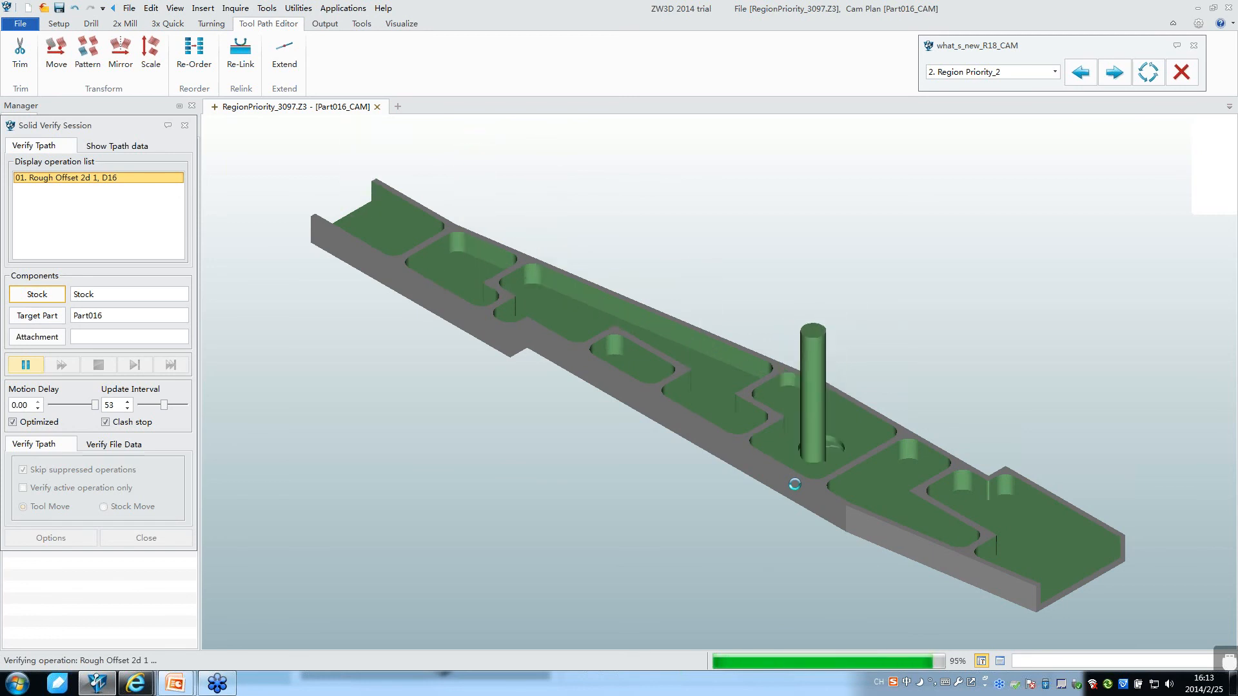
{"action": "left_click", "coordinate": [185, 125]}
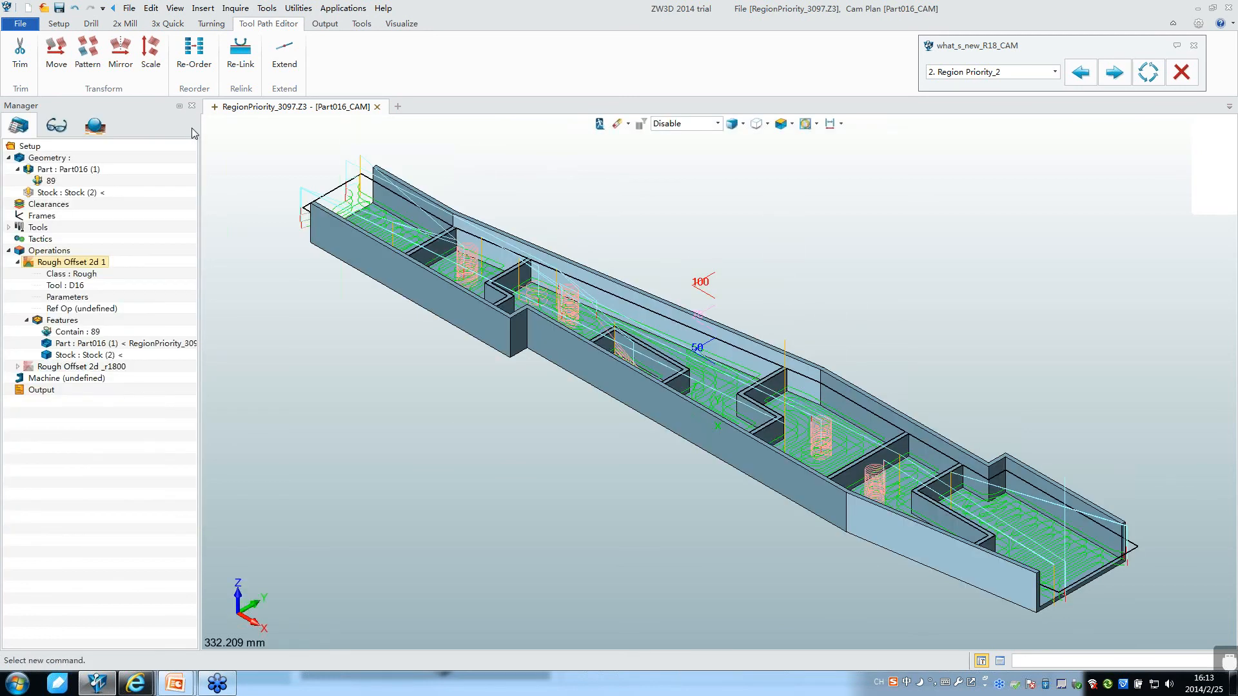
Step: Duplicate the Rough Offset 2d 1 operation and hide the original operation's tool path
{"action": "left_click", "coordinate": [15, 262]}
{"action": "right_click", "coordinate": [45, 263]}
{"action": "left_click", "coordinate": [114, 413]}
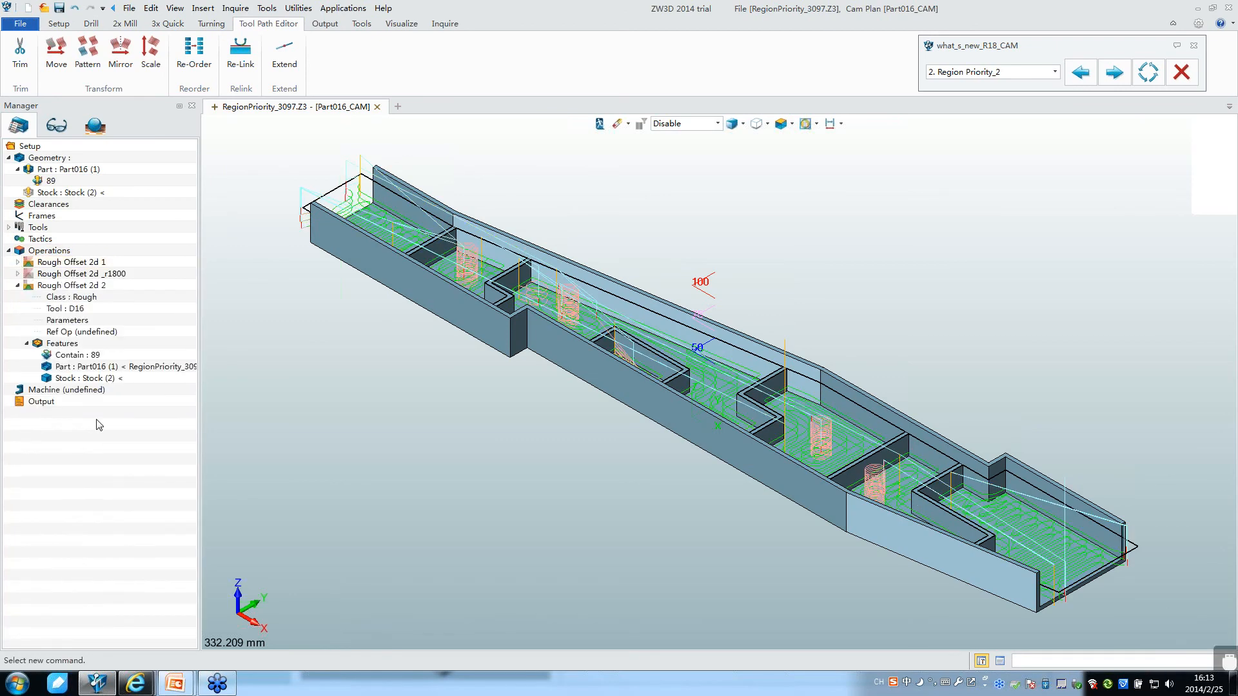
{"action": "left_click", "coordinate": [29, 263]}
Step: Calculate the tool path of the duplicated Rough Offset 2d 2 operation
{"action": "left_click", "coordinate": [65, 286]}
{"action": "right_click", "coordinate": [68, 287]}
{"action": "left_click", "coordinate": [135, 333]}
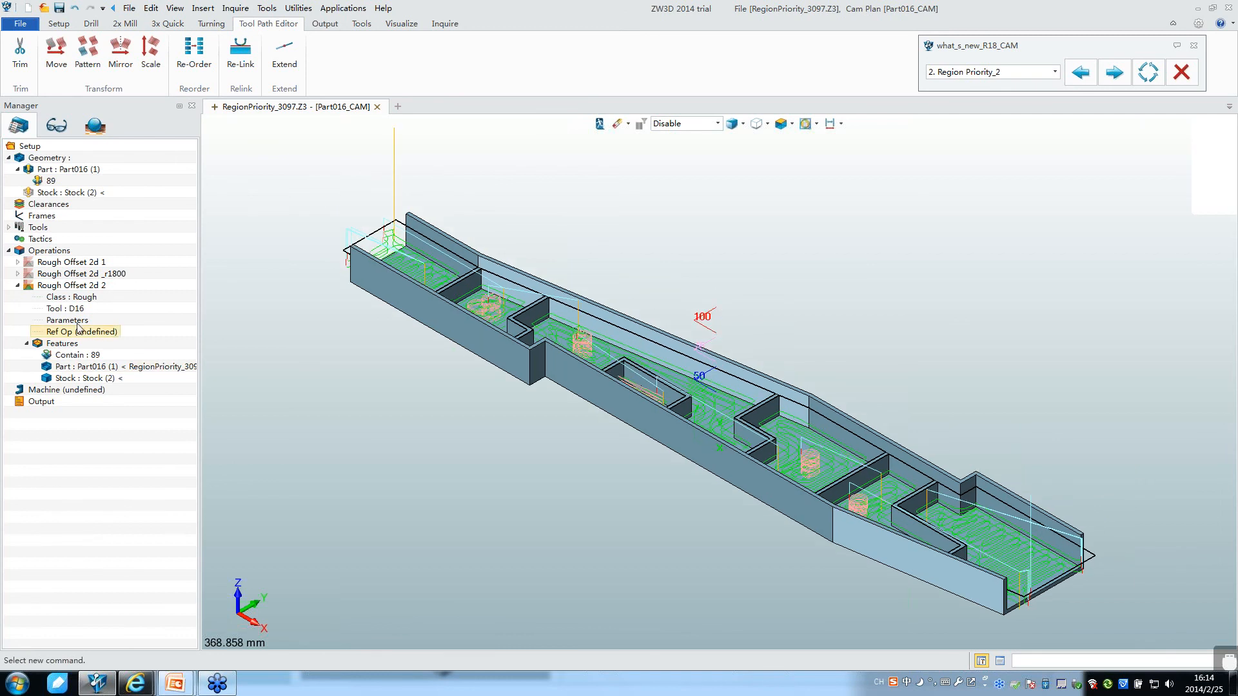
Step: Run a solid verification of Rough Offset 2d 2 with the motion delay set to -0.20 and close the session
{"action": "left_click", "coordinate": [47, 288]}
{"action": "right_click", "coordinate": [47, 290]}
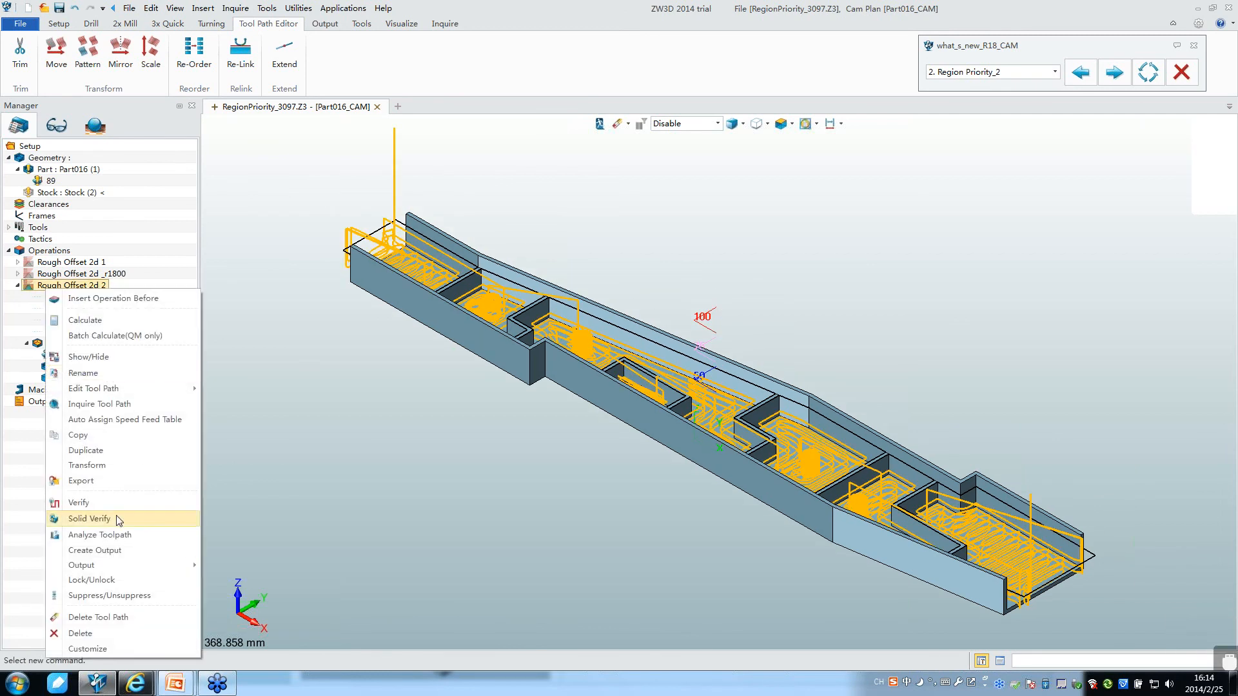
{"action": "left_click", "coordinate": [96, 519]}
{"action": "left_click_drag", "start_coordinate": [90, 407], "coordinate": [86, 406]}
{"action": "left_click", "coordinate": [26, 365]}
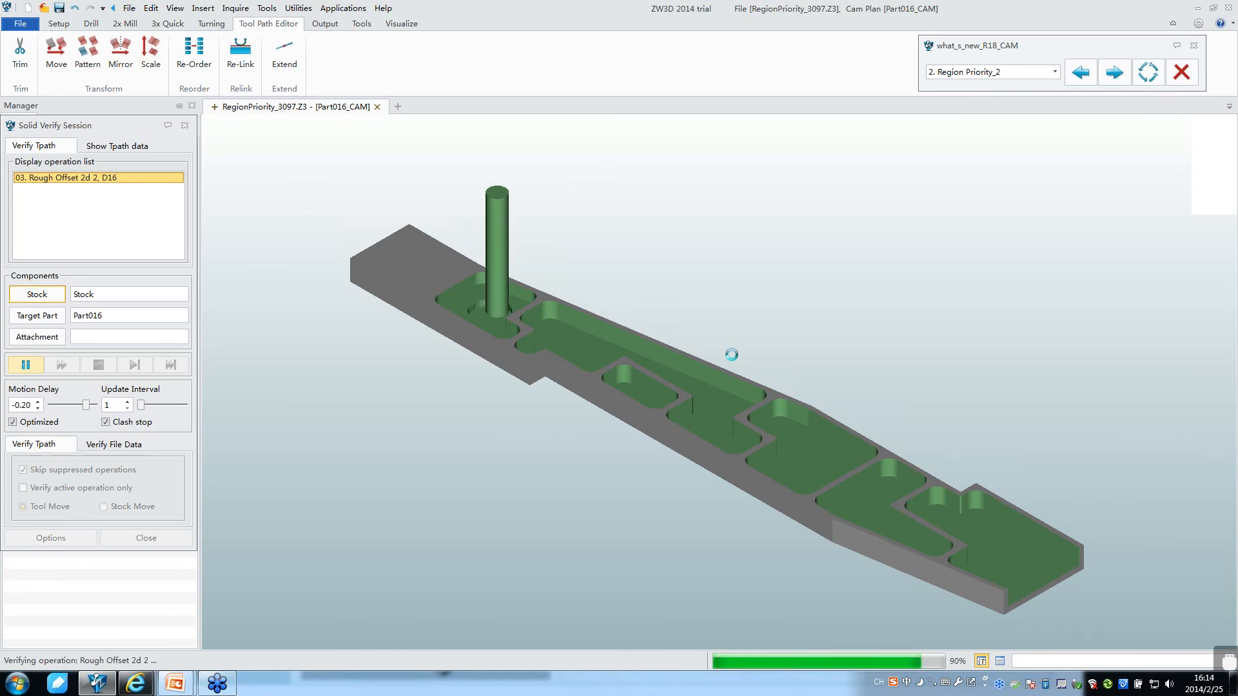
{"action": "left_click", "coordinate": [184, 126]}
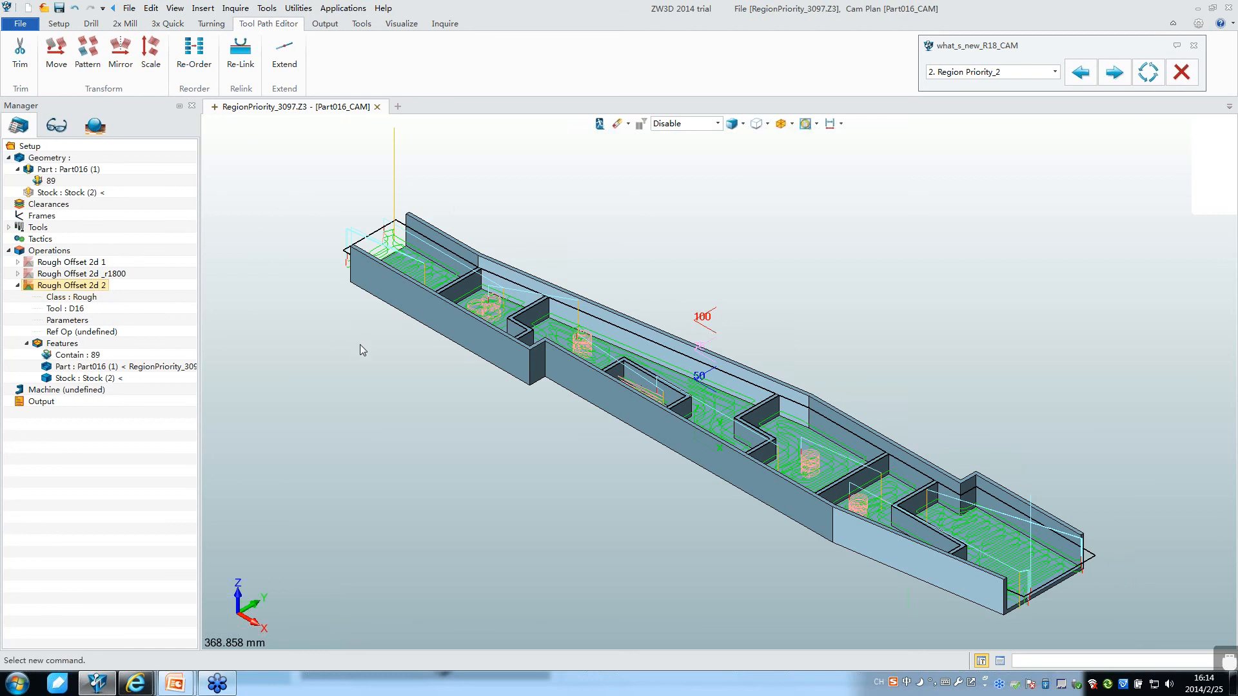
Step: Examine the cut order between the pockets in the Rough Offset 2d 2 tool path from above and in isometric view
{"action": "middle_click_drag", "start_coordinate": [360, 348], "coordinate": [384, 379]}
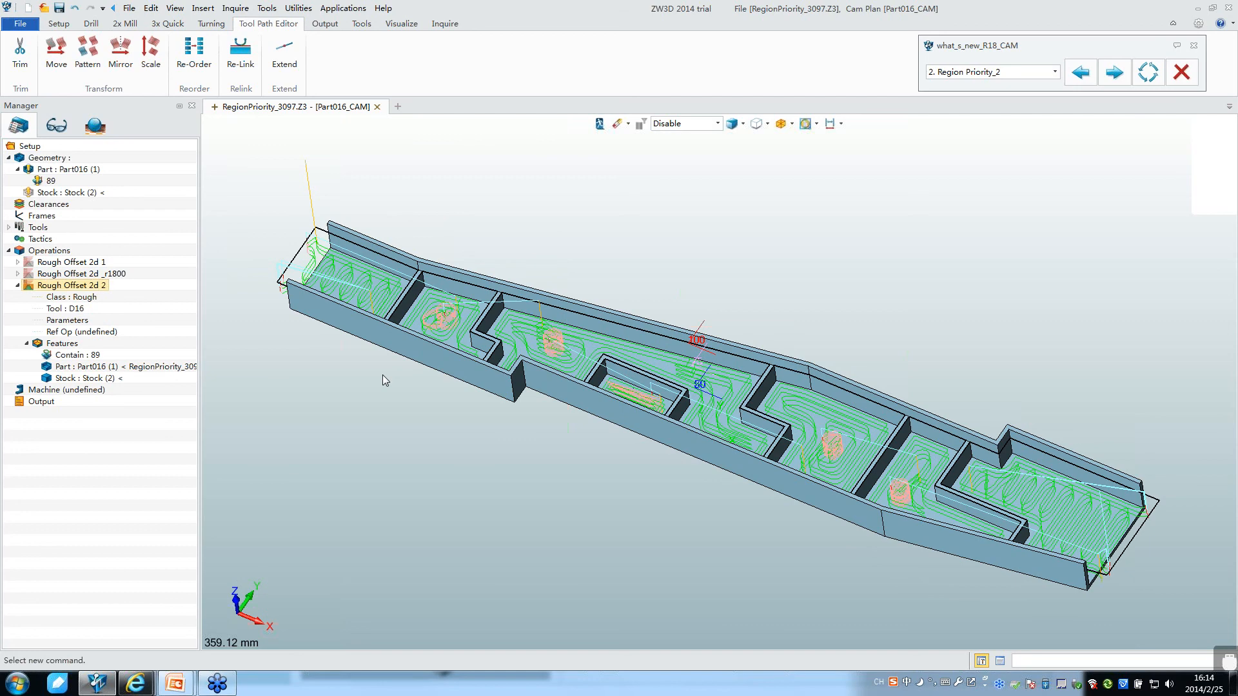
{"action": "key", "text": "ctrl+Up"}
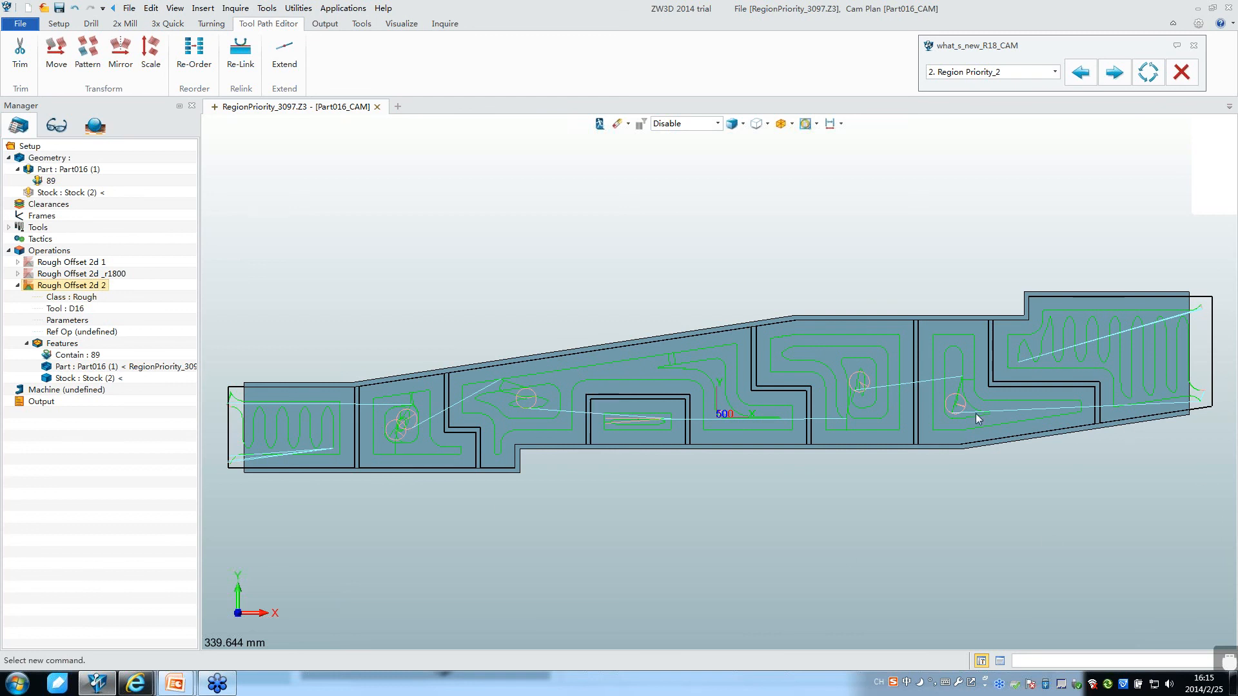
{"action": "key", "text": "ctrl+Home"}
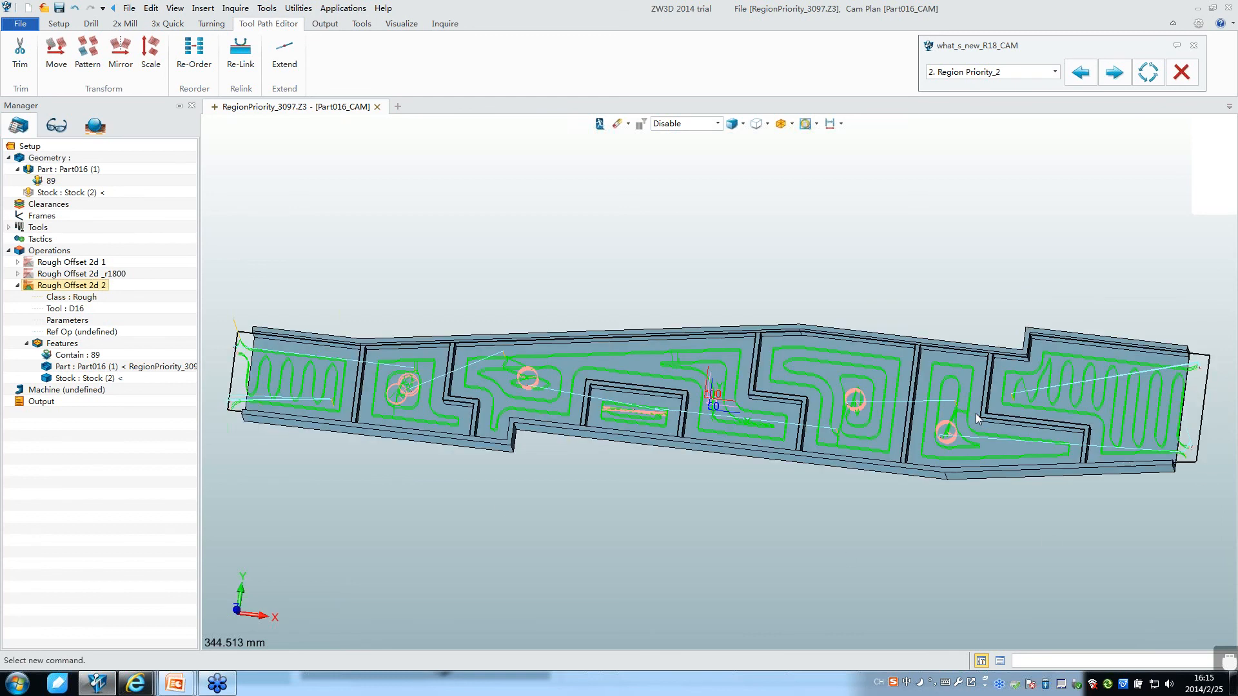
{"action": "scroll", "coordinate": [976, 413], "scroll_direction": "down", "scroll_amount": 1}
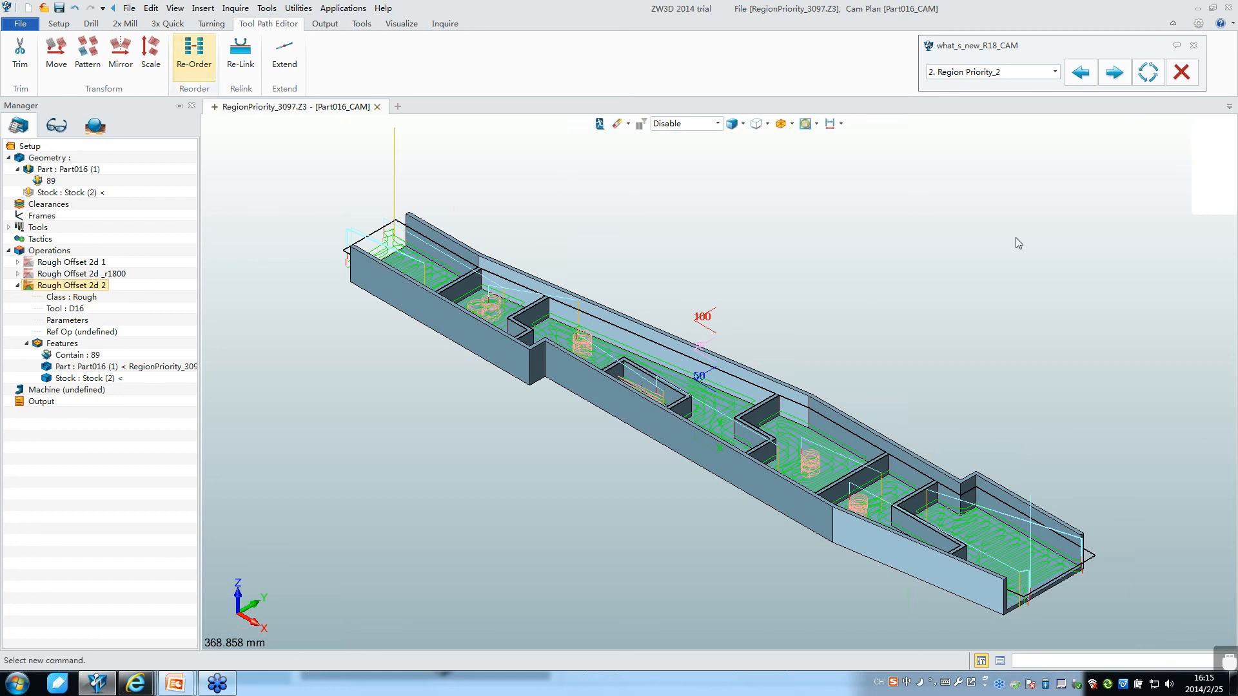
Step: Show the New Tool Path Editor slide in PowerPoint, and return to ZW3D to load the 3. Toolpath Editor example
{"action": "key", "text": "alt+Tab"}
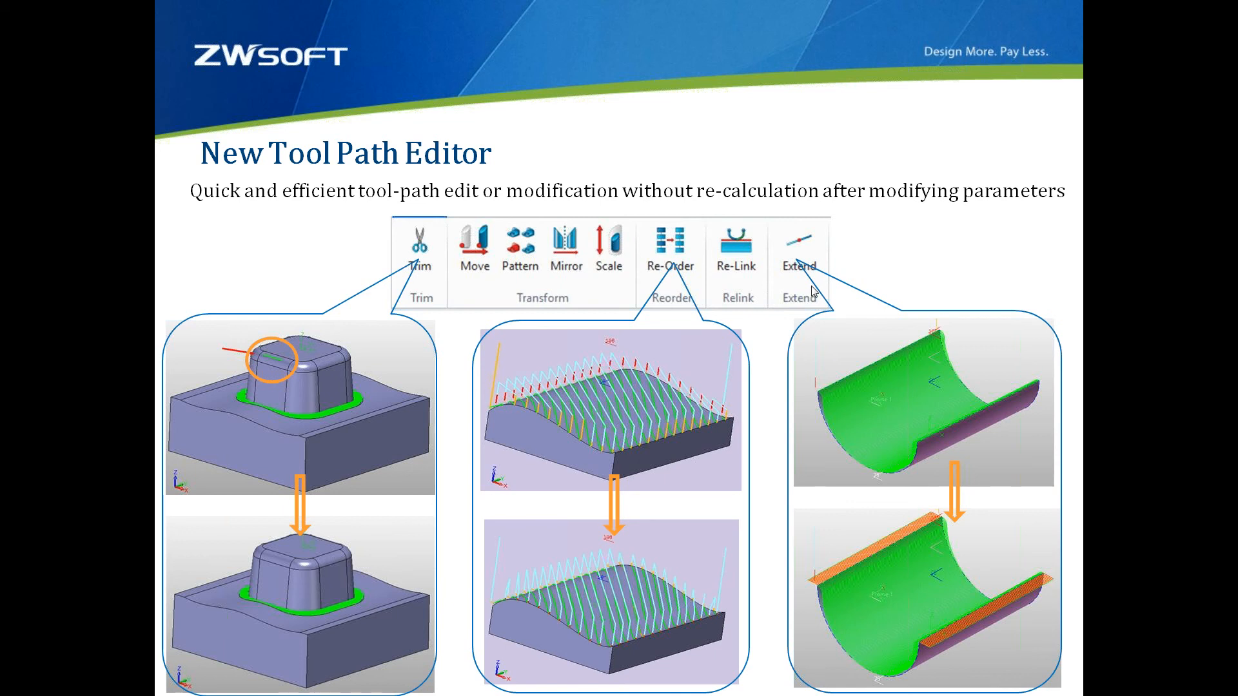
{"action": "key", "text": "alt+Tab"}
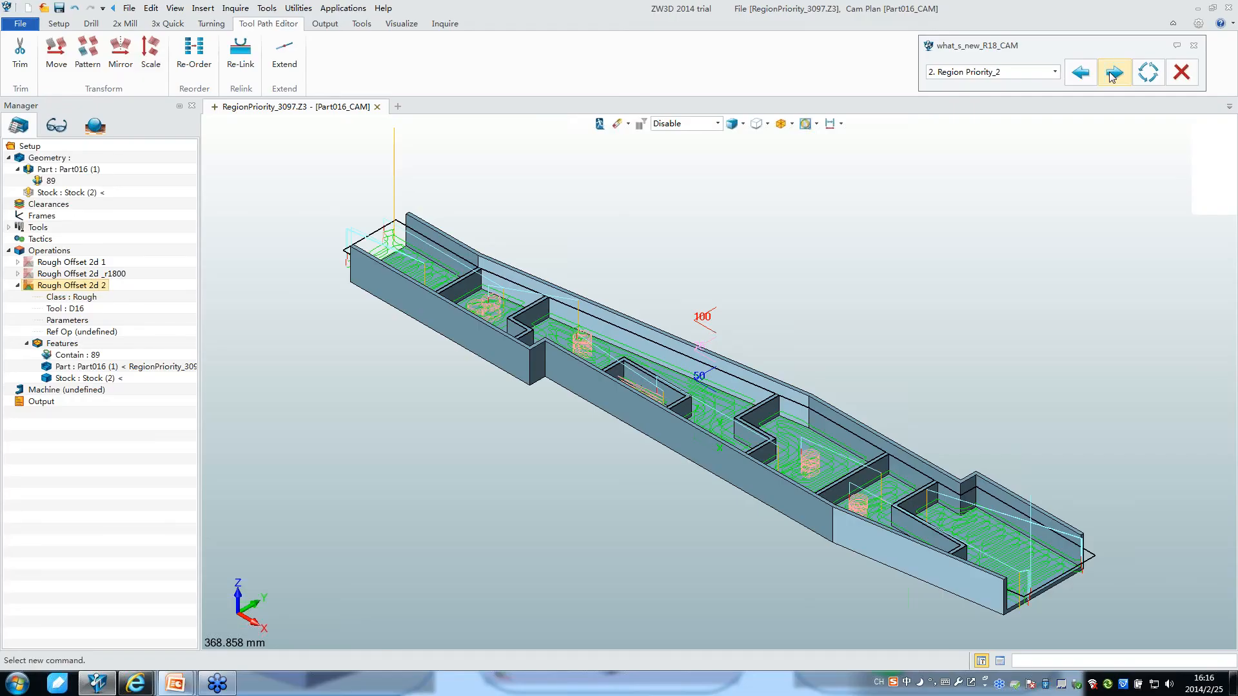
{"action": "left_click", "coordinate": [1113, 73]}
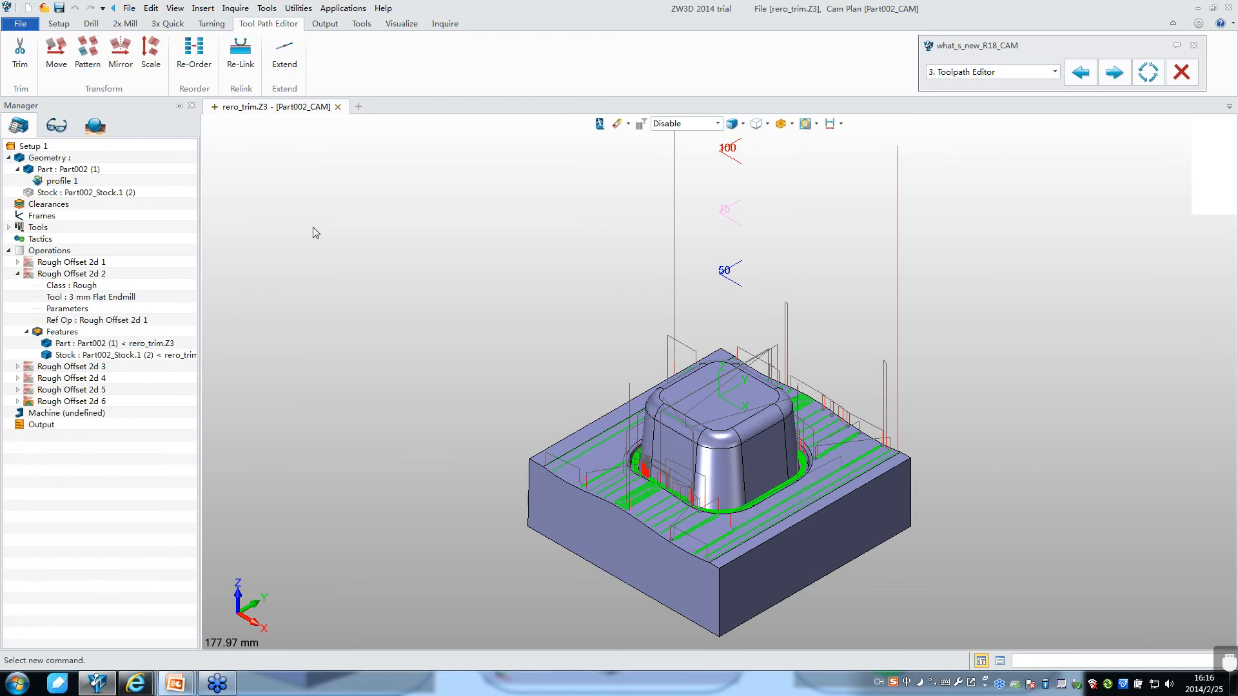
{"action": "middle_click_drag", "start_coordinate": [505, 346], "coordinate": [472, 248]}
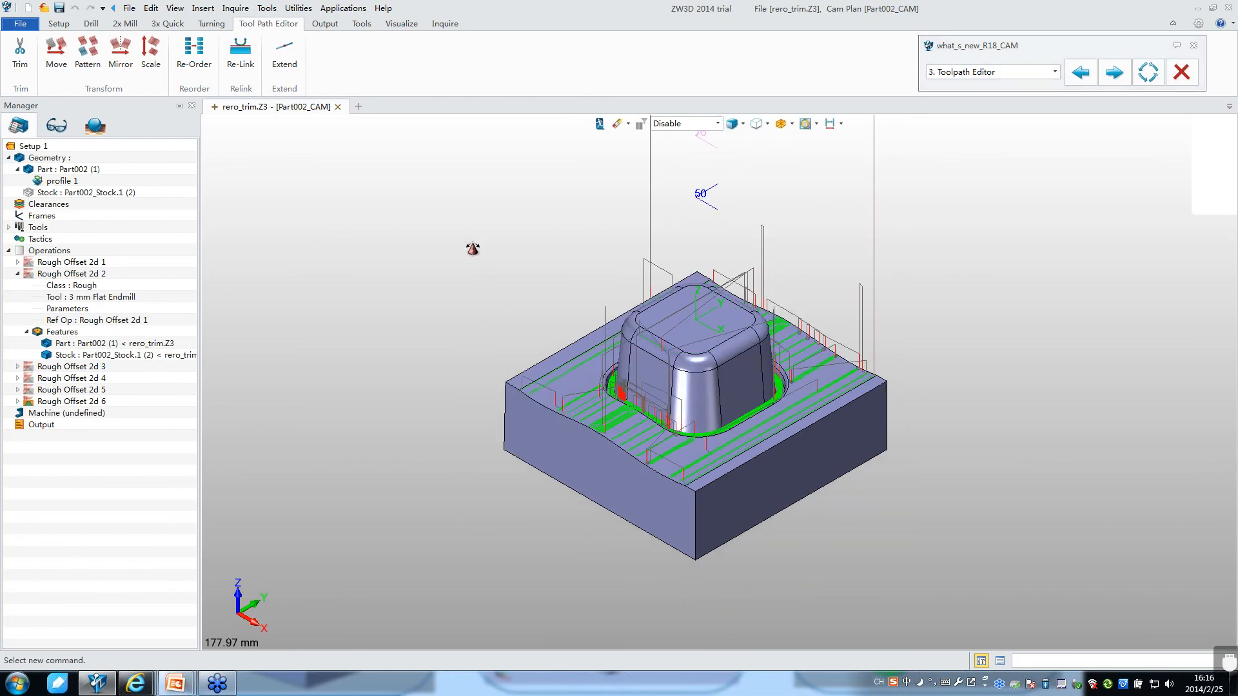
{"action": "scroll", "coordinate": [617, 331], "scroll_direction": "up", "scroll_amount": 3}
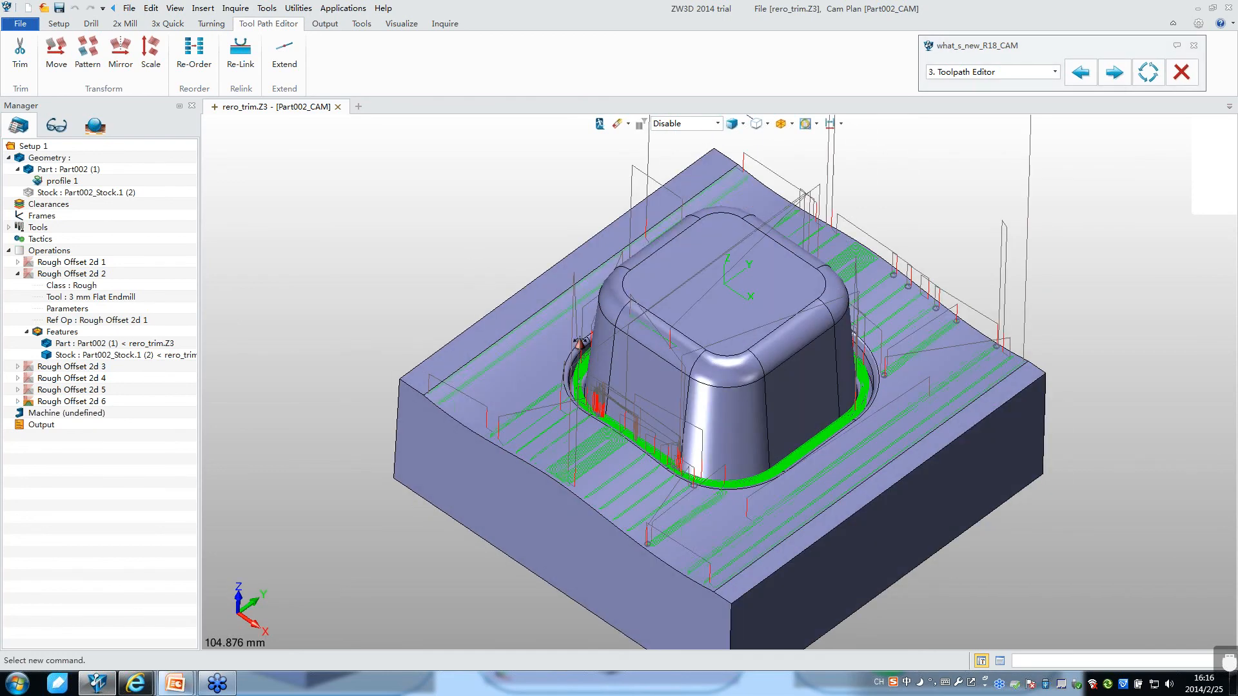
Step: Start a tool path trim on the Rough Offset 2d 6 operation with the trim type set to Polygon
{"action": "right_click_drag", "start_coordinate": [580, 343], "coordinate": [585, 362]}
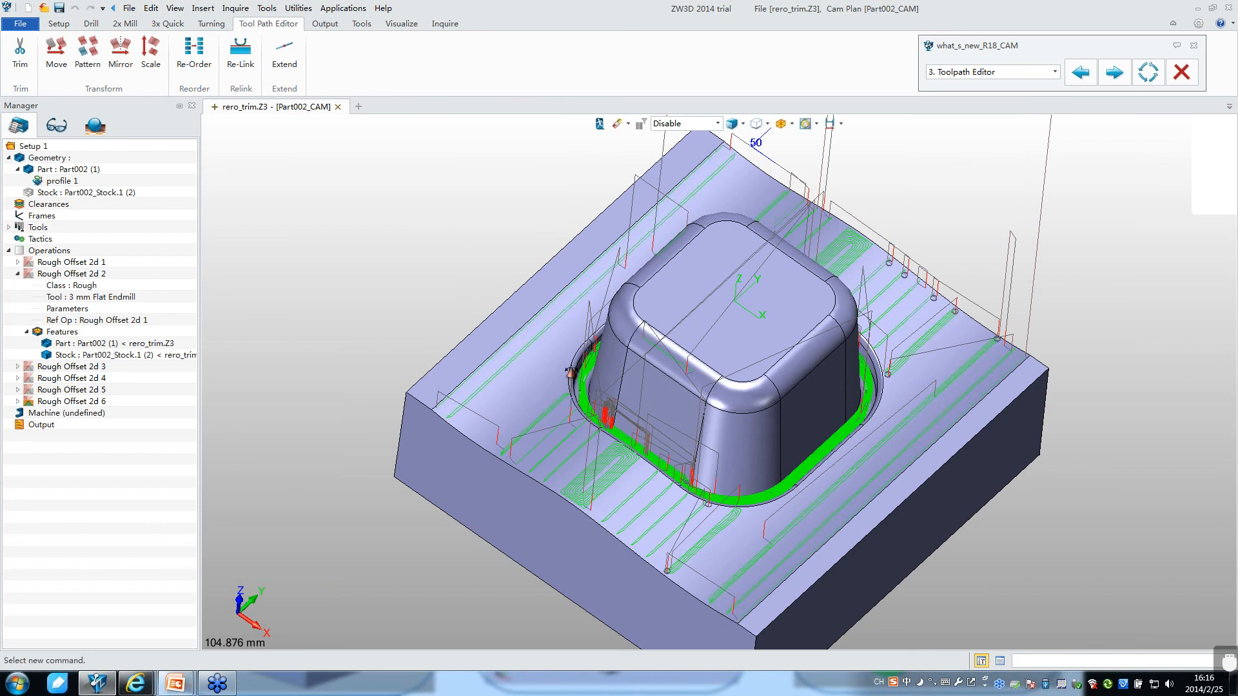
{"action": "middle_click_drag", "start_coordinate": [570, 372], "coordinate": [346, 306]}
{"action": "left_click", "coordinate": [71, 366]}
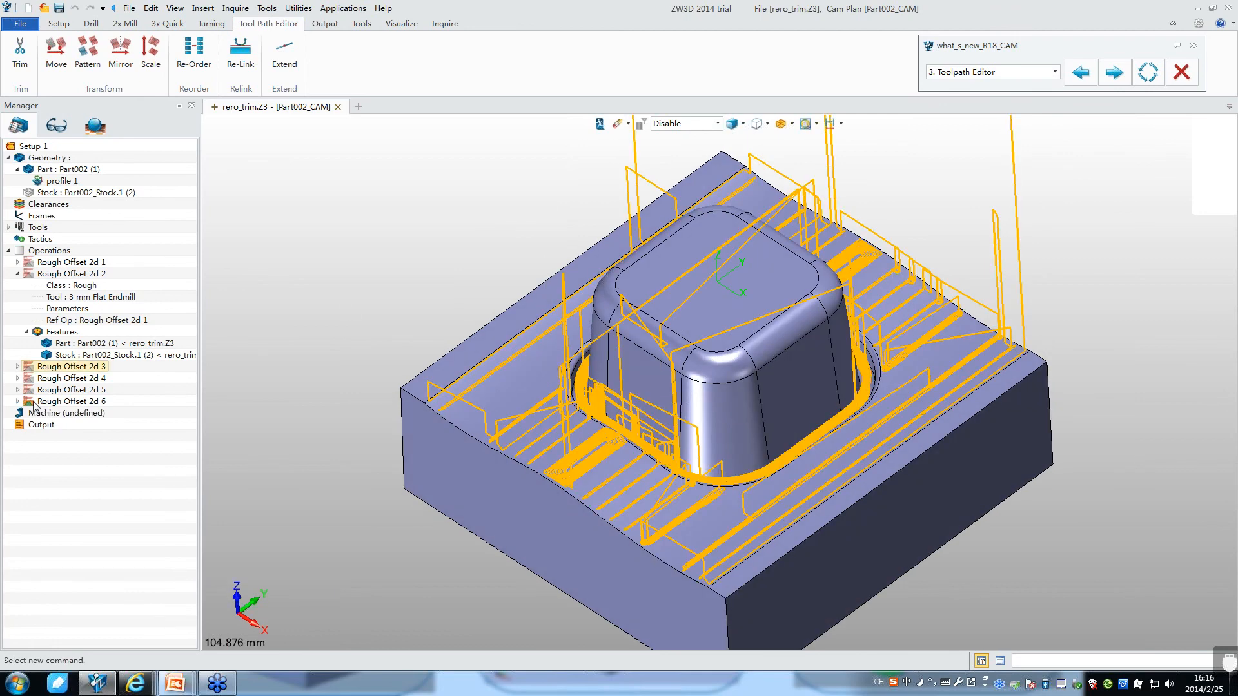
{"action": "left_click", "coordinate": [34, 402]}
{"action": "left_click", "coordinate": [20, 54]}
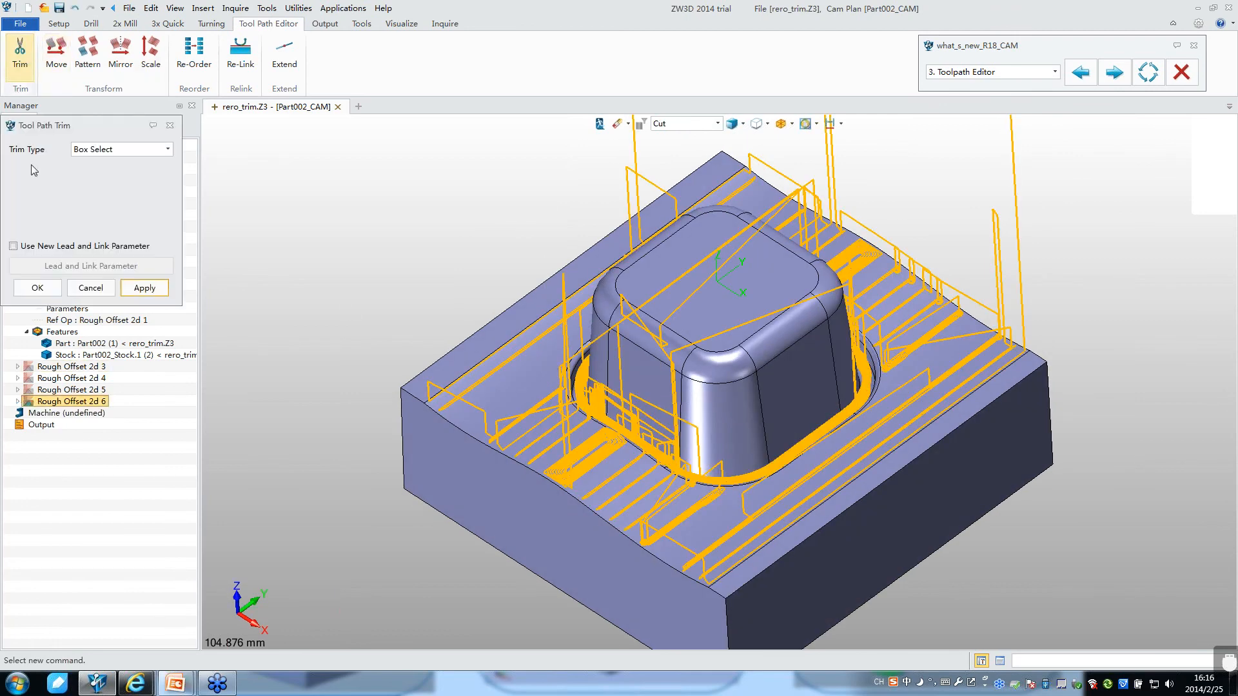
{"action": "left_click", "coordinate": [159, 150]}
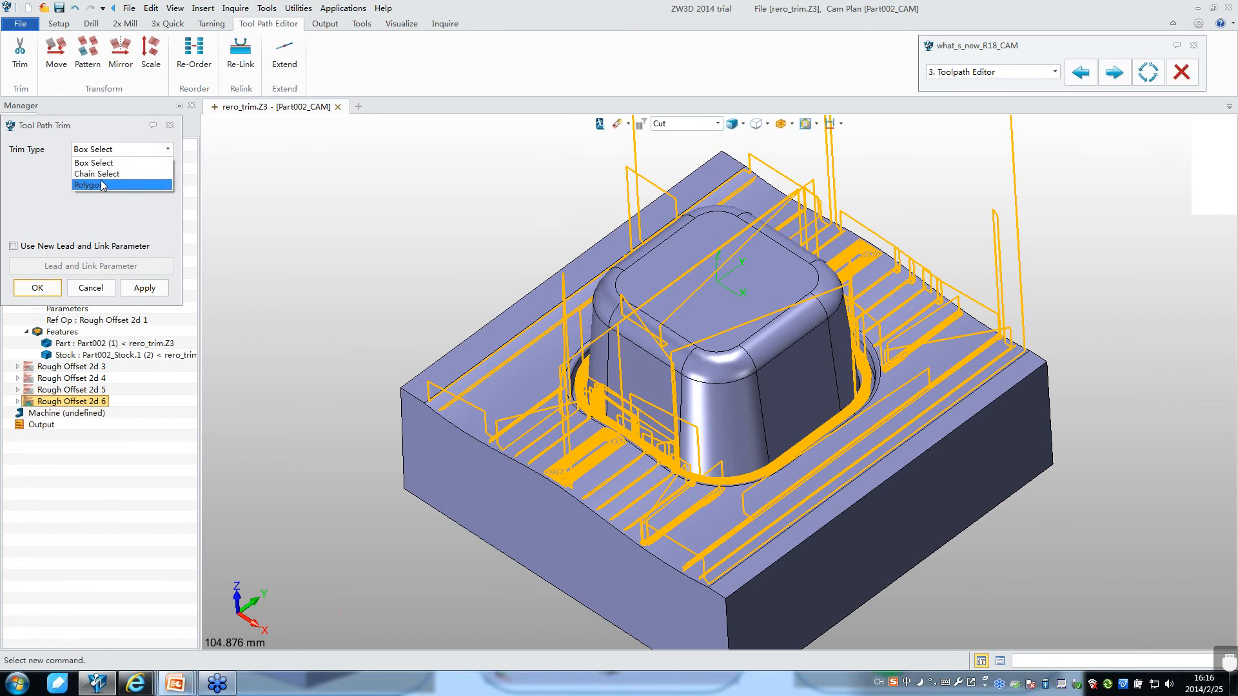
{"action": "left_click", "coordinate": [97, 185]}
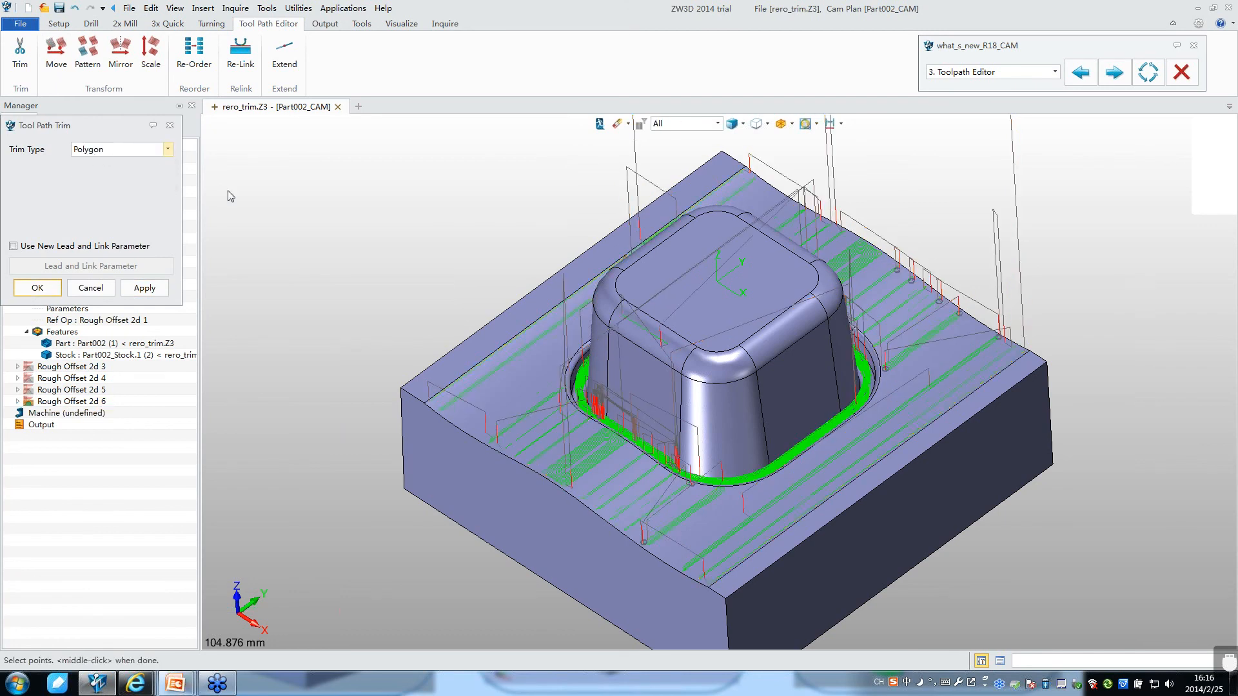
Step: Move the trim dialog off the manager tree, hide the Part002 geometry and show the tool path from above
{"action": "left_click_drag", "start_coordinate": [91, 130], "coordinate": [314, 203]}
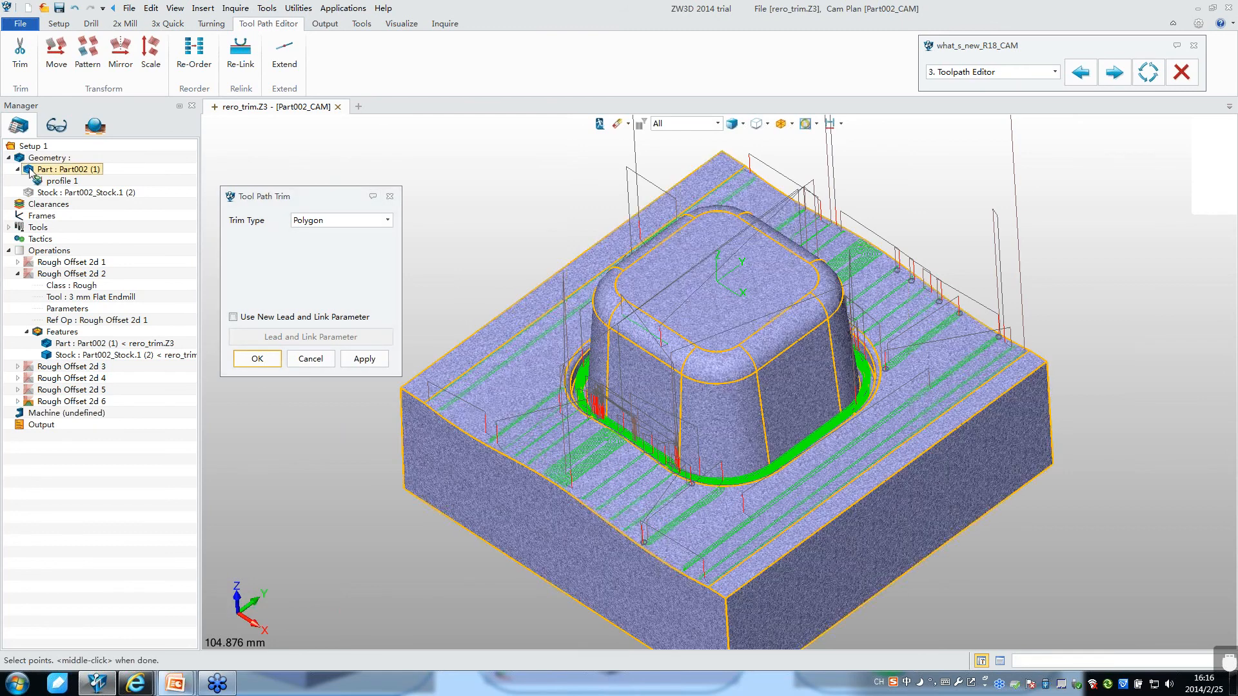
{"action": "left_click", "coordinate": [30, 170]}
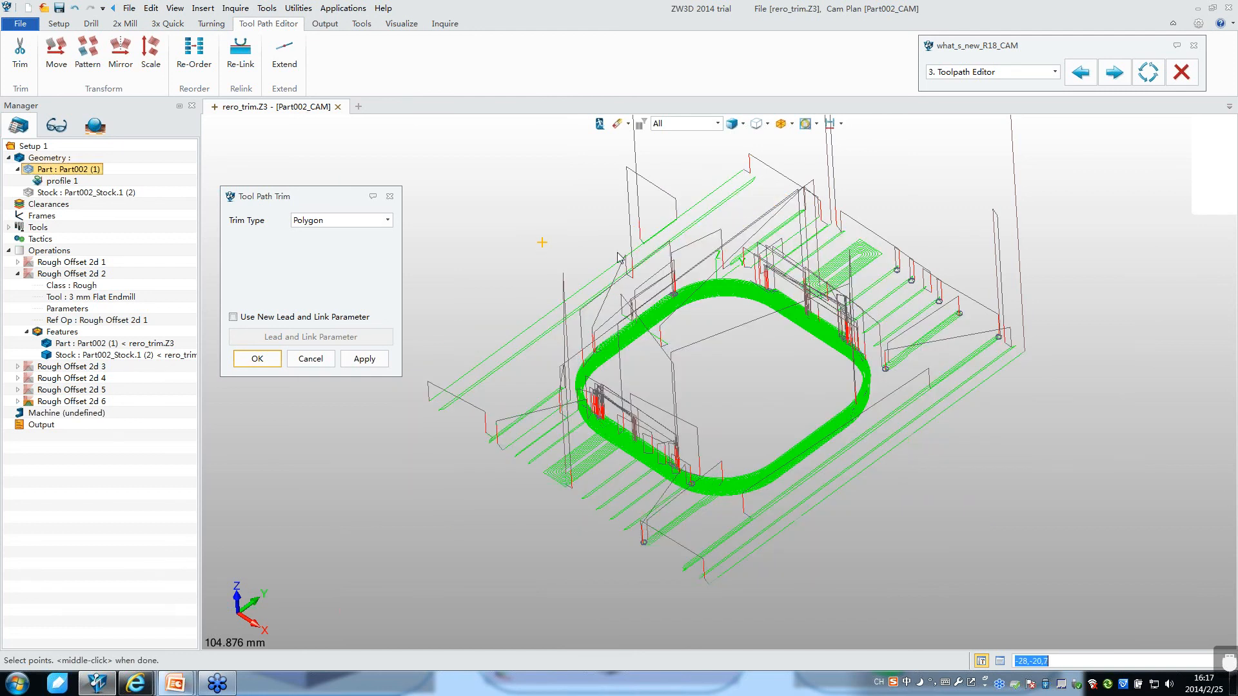
{"action": "left_click", "coordinate": [788, 127]}
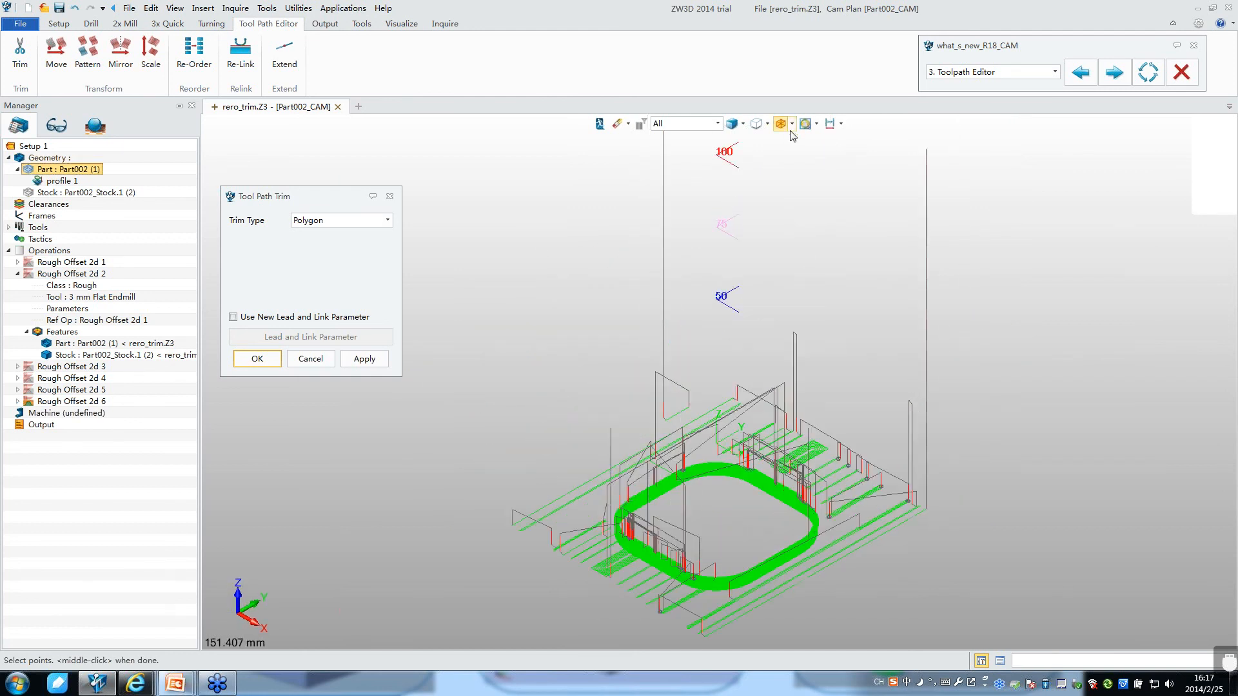
{"action": "left_click", "coordinate": [792, 124]}
{"action": "left_click", "coordinate": [811, 162]}
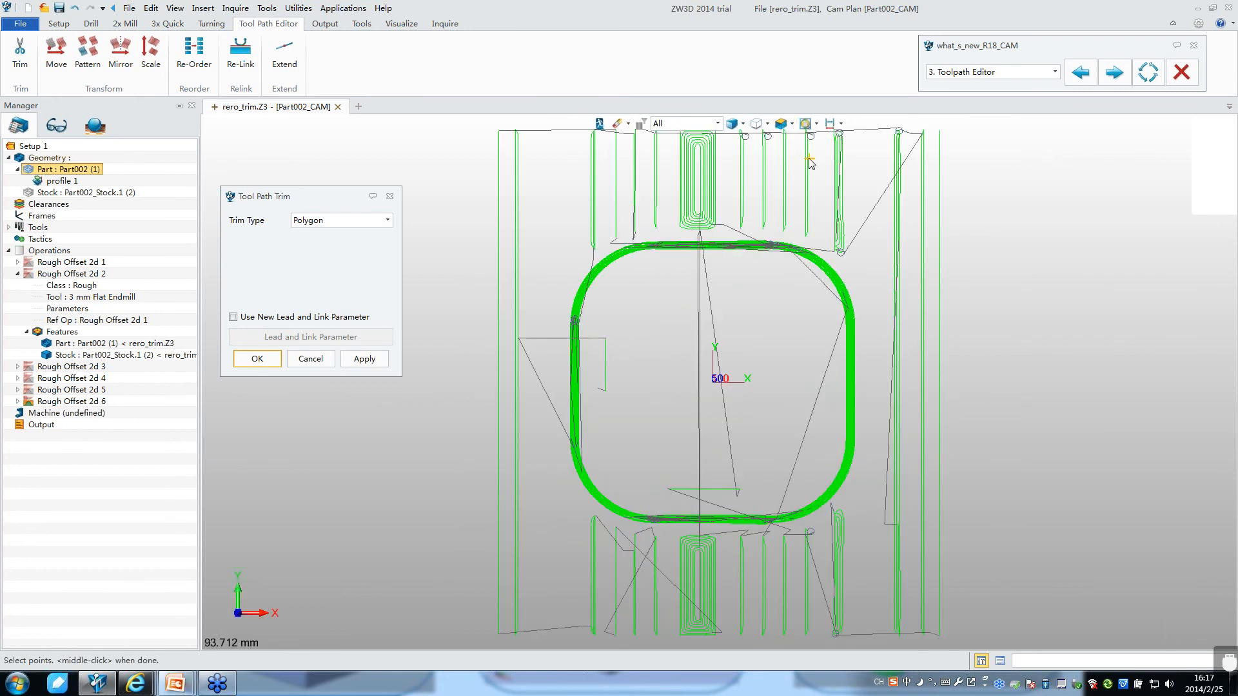
Step: Begin the trim polygon beyond the upper passes and trace it along the gap above the ring-shaped tool path
{"action": "scroll", "coordinate": [810, 163], "scroll_direction": "down", "scroll_amount": 2}
{"action": "left_click", "coordinate": [798, 165]}
{"action": "scroll", "coordinate": [791, 301], "scroll_direction": "up", "scroll_amount": 2}
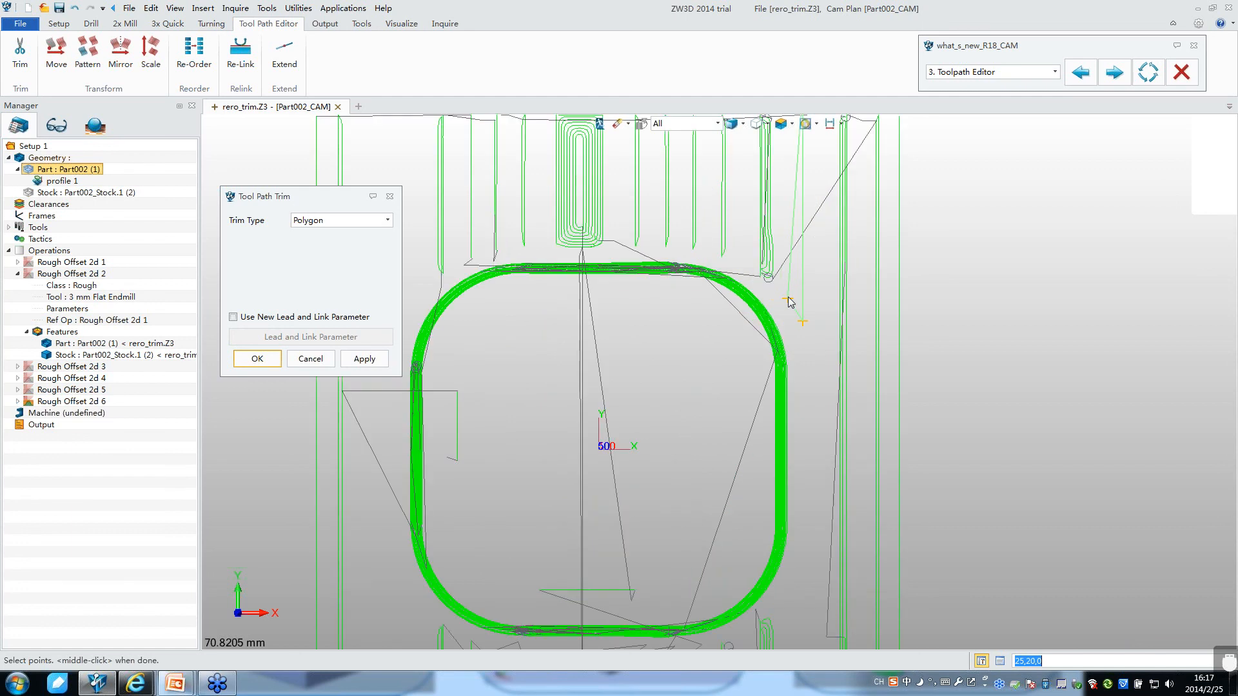
{"action": "scroll", "coordinate": [791, 302], "scroll_direction": "up", "scroll_amount": 1}
{"action": "left_click", "coordinate": [727, 256]}
{"action": "scroll", "coordinate": [671, 236], "scroll_direction": "down", "scroll_amount": 1}
{"action": "left_click", "coordinate": [650, 237]}
{"action": "middle_click_drag", "start_coordinate": [545, 240], "coordinate": [709, 240]}
{"action": "left_click", "coordinate": [635, 239]}
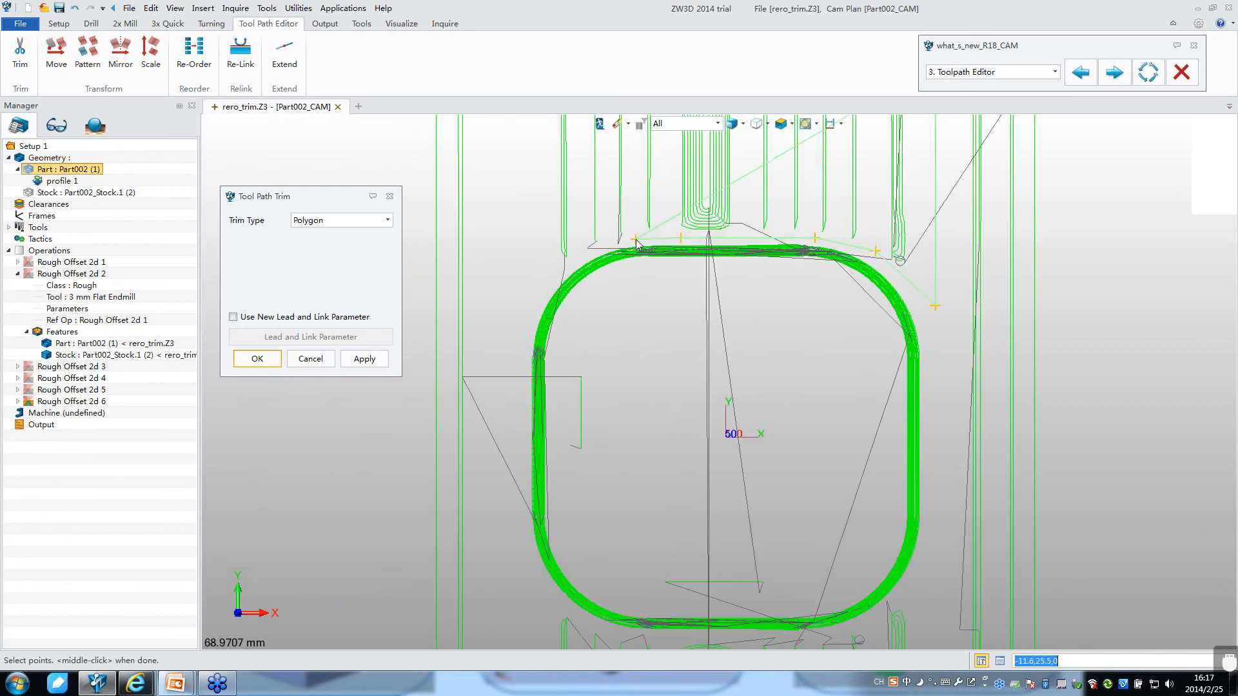
Step: Continue the trim polygon down the outside of the ring's left side towards its lower corner
{"action": "left_click", "coordinate": [532, 270]}
{"action": "left_click", "coordinate": [486, 383]}
{"action": "left_click", "coordinate": [500, 426]}
{"action": "middle_click_drag", "start_coordinate": [500, 426], "coordinate": [514, 267]}
{"action": "left_click", "coordinate": [528, 429]}
{"action": "scroll", "coordinate": [576, 477], "scroll_direction": "up", "scroll_amount": 1}
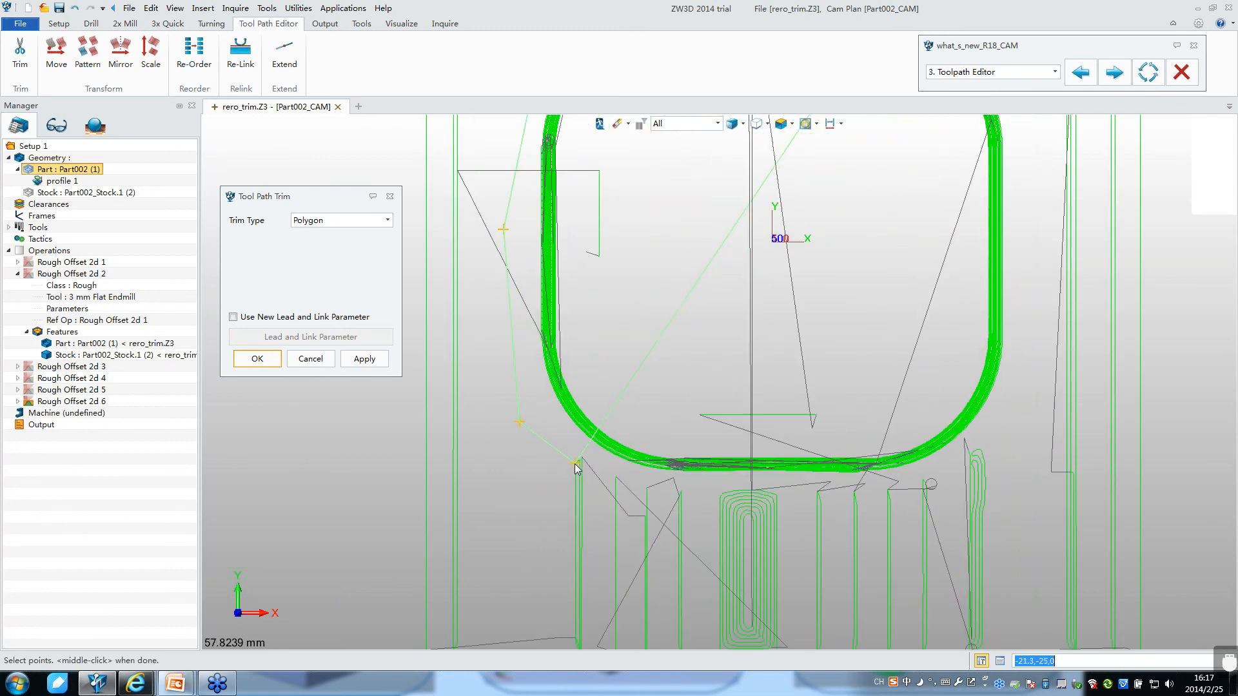
Step: Trace the trim polygon between the ring's lower side and the short passes below it, up to the lower right corner
{"action": "scroll", "coordinate": [578, 467], "scroll_direction": "up", "scroll_amount": 1}
{"action": "left_click", "coordinate": [584, 443]}
{"action": "left_click", "coordinate": [613, 463]}
{"action": "left_click", "coordinate": [662, 473]}
{"action": "left_click", "coordinate": [741, 479]}
{"action": "left_click", "coordinate": [827, 486]}
{"action": "left_click", "coordinate": [898, 485]}
{"action": "left_click", "coordinate": [1057, 479]}
{"action": "left_click", "coordinate": [1168, 411]}
{"action": "scroll", "coordinate": [1190, 449], "scroll_direction": "down", "scroll_amount": 1}
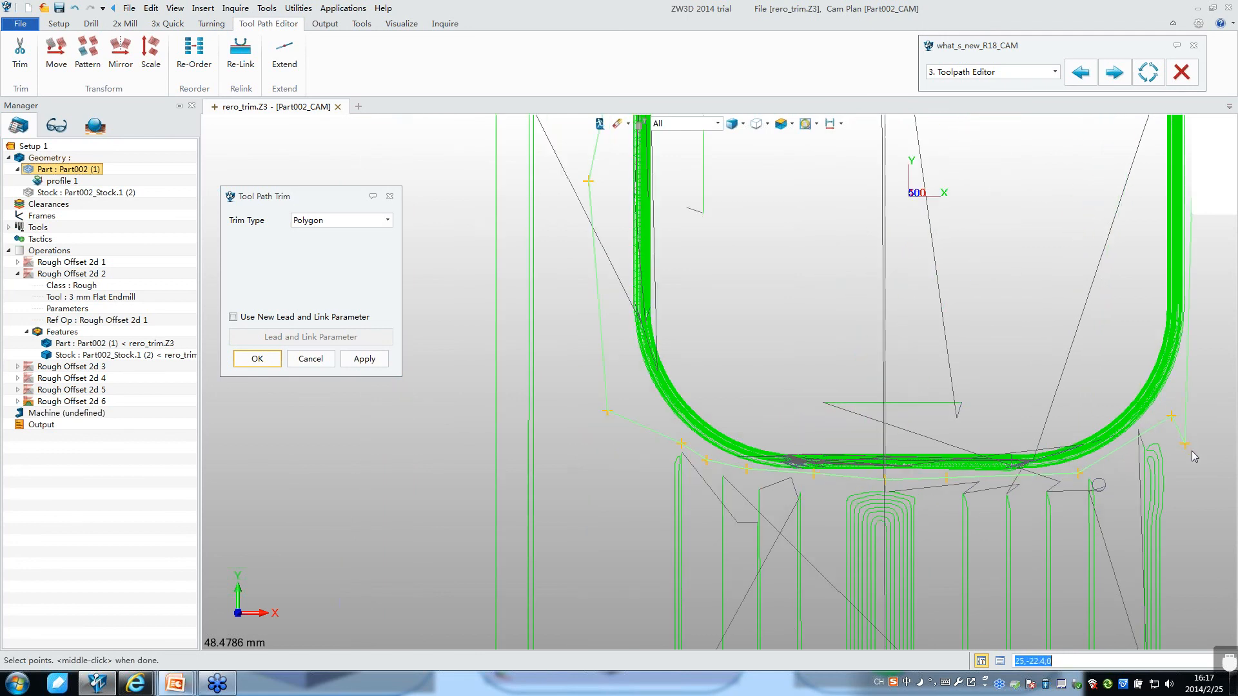
Step: Close the trim polygon around the upper, lower and left outer passes and trim the enclosed tool path
{"action": "middle_click_drag", "start_coordinate": [1192, 451], "coordinate": [992, 446]}
{"action": "left_click", "coordinate": [1010, 441]}
{"action": "left_click", "coordinate": [1016, 553]}
{"action": "middle_click_drag", "start_coordinate": [1009, 525], "coordinate": [1022, 407]}
{"action": "scroll", "coordinate": [1005, 461], "scroll_direction": "down", "scroll_amount": 2}
{"action": "left_click", "coordinate": [1023, 584]}
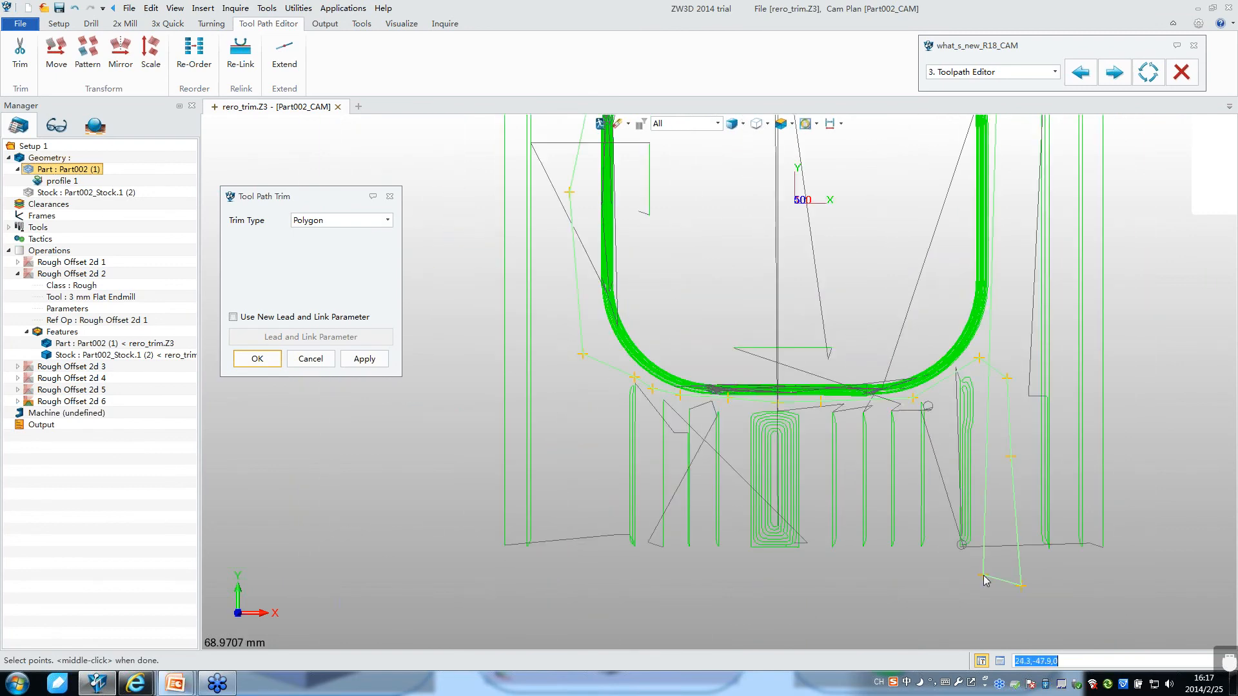
{"action": "scroll", "coordinate": [983, 576], "scroll_direction": "down", "scroll_amount": 5}
{"action": "left_click", "coordinate": [701, 585]}
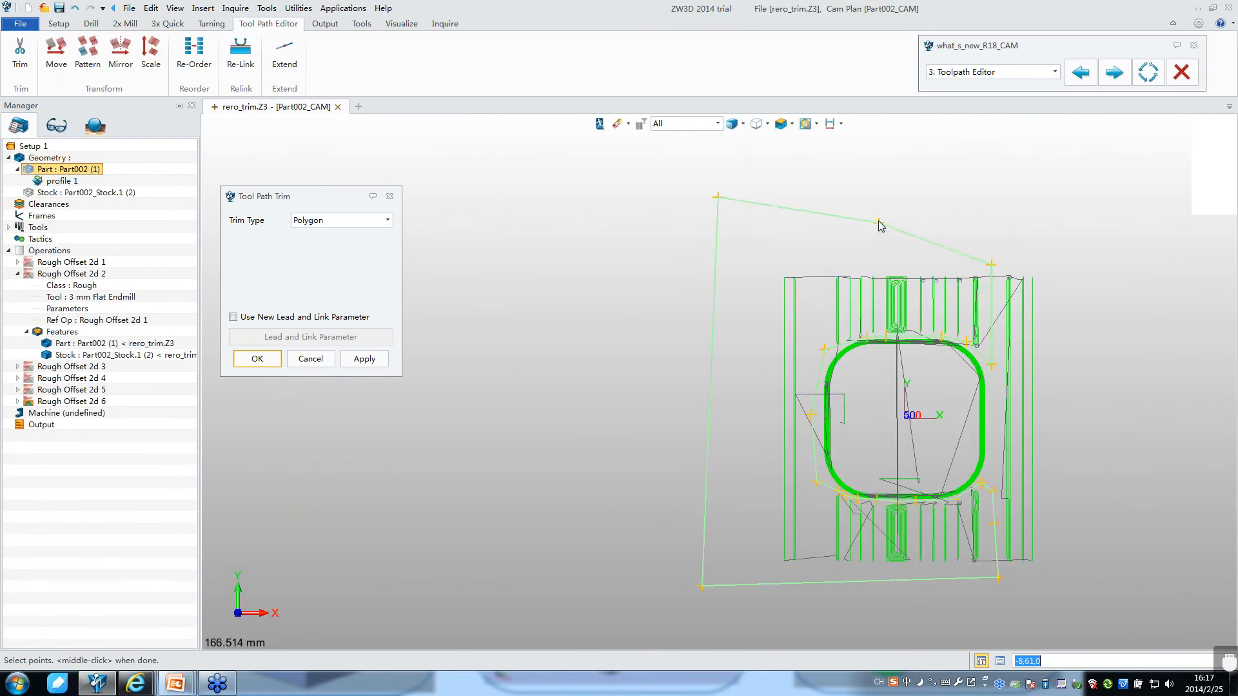
{"action": "middle_click", "coordinate": [874, 213]}
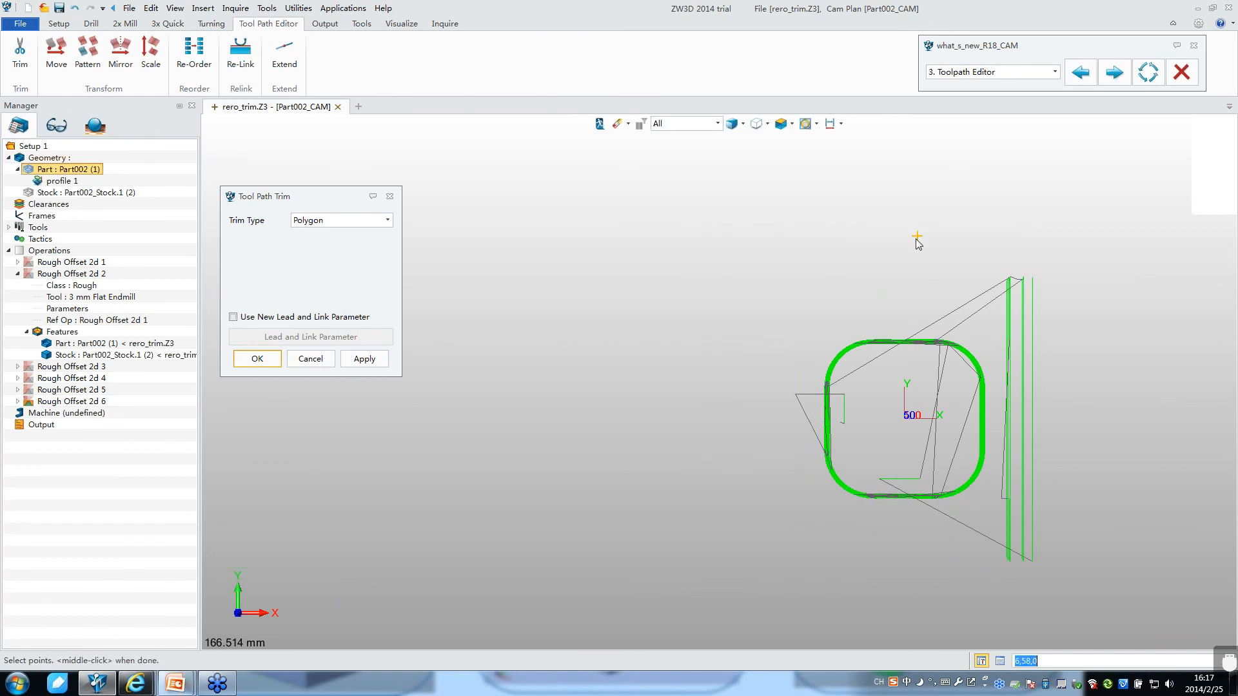
Step: Trim the long vertical passes right of the ring by enclosing them in a second polygon
{"action": "middle_click_drag", "start_coordinate": [920, 270], "coordinate": [751, 229]}
{"action": "scroll", "coordinate": [726, 345], "scroll_direction": "up", "scroll_amount": 4}
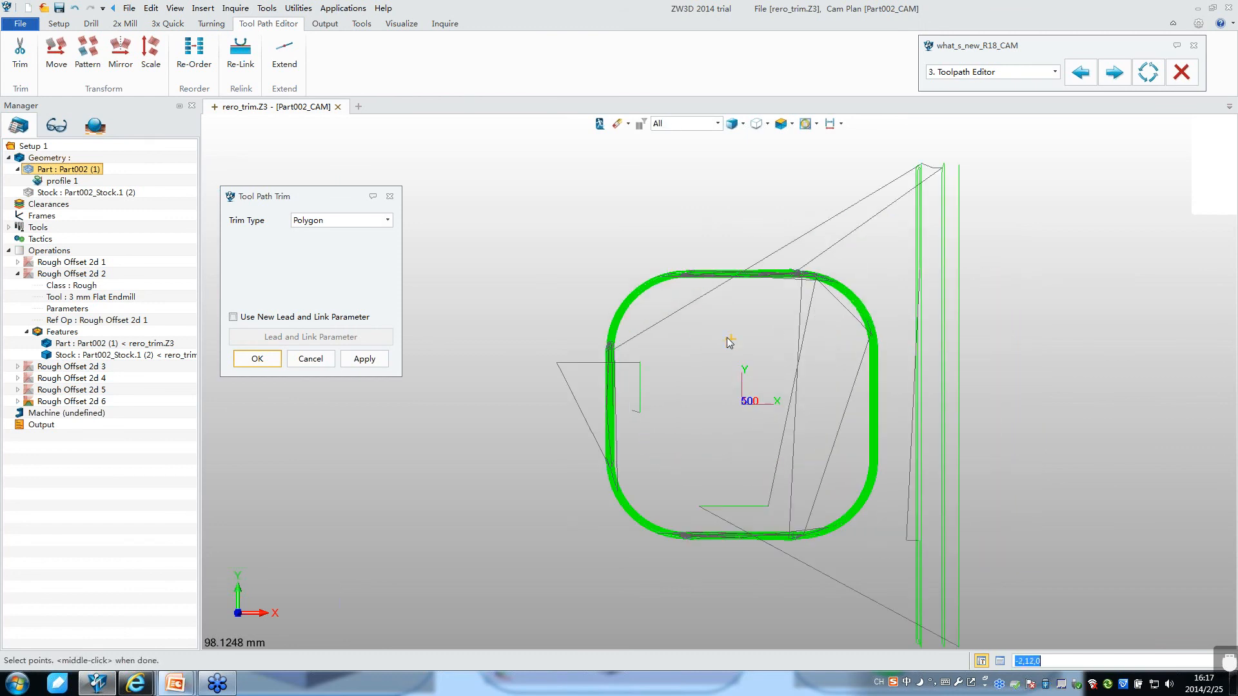
{"action": "scroll", "coordinate": [803, 304], "scroll_direction": "down", "scroll_amount": 3}
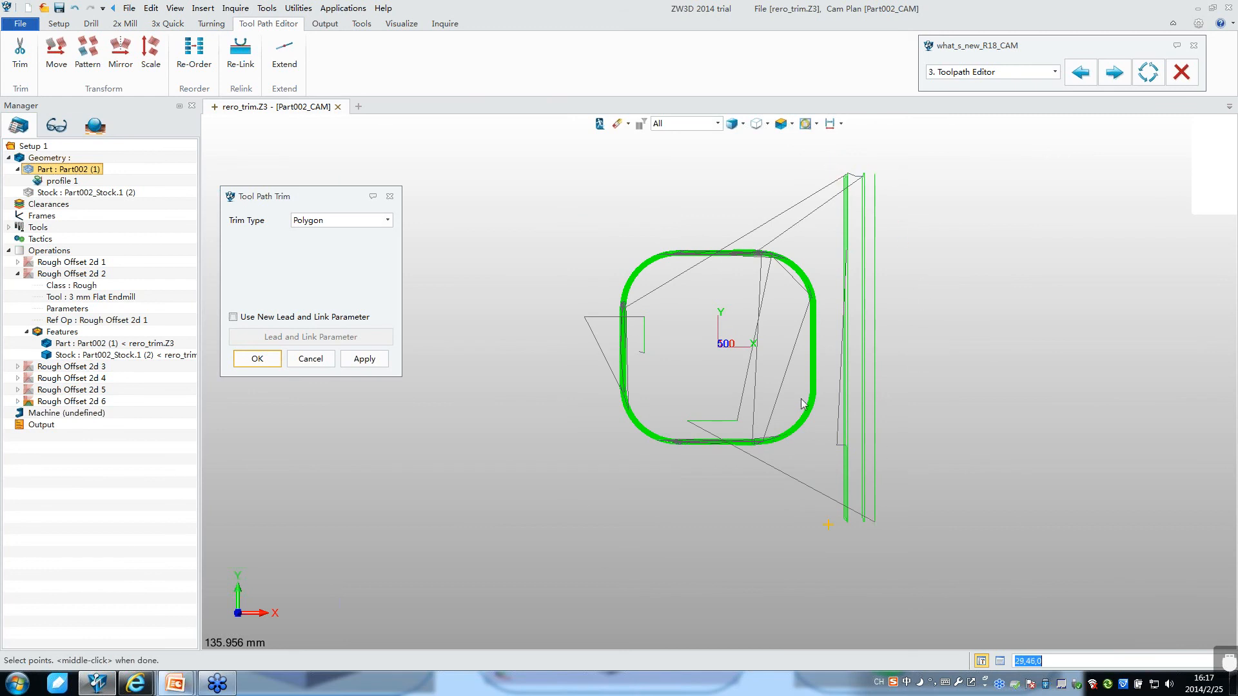
{"action": "left_click", "coordinate": [824, 166]}
{"action": "left_click", "coordinate": [827, 269]}
{"action": "left_click", "coordinate": [824, 424]}
{"action": "left_click", "coordinate": [789, 521]}
{"action": "left_click", "coordinate": [887, 571]}
{"action": "left_click", "coordinate": [941, 348]}
{"action": "left_click", "coordinate": [910, 170]}
{"action": "left_click", "coordinate": [912, 142]}
{"action": "middle_click", "coordinate": [913, 142]}
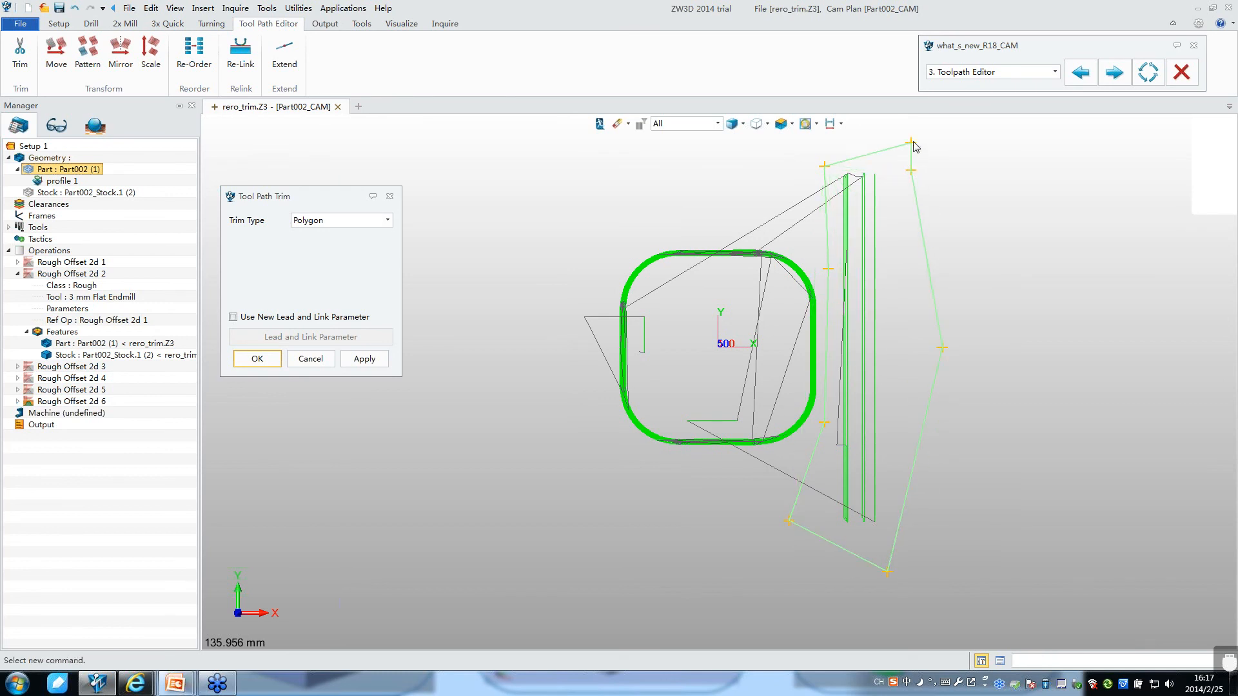
Step: Trim the leftover segments inside the ring with a polygon drawn within the ring-shaped tool path
{"action": "left_click", "coordinate": [788, 324]}
{"action": "scroll", "coordinate": [667, 332], "scroll_direction": "up", "scroll_amount": 4}
{"action": "left_click", "coordinate": [612, 249]}
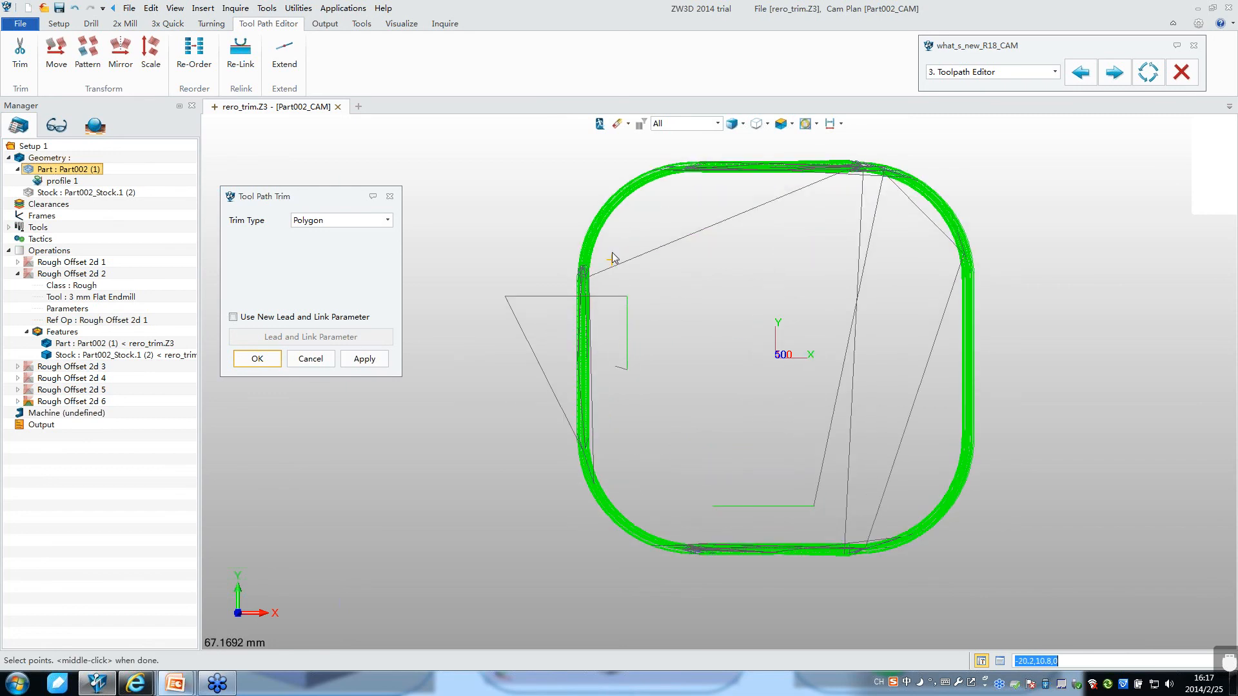
{"action": "left_click", "coordinate": [613, 338]}
{"action": "left_click", "coordinate": [722, 522]}
{"action": "left_click", "coordinate": [840, 513]}
{"action": "left_click", "coordinate": [853, 394]}
{"action": "left_click", "coordinate": [746, 268]}
{"action": "left_click", "coordinate": [710, 258]}
{"action": "middle_click", "coordinate": [693, 282]}
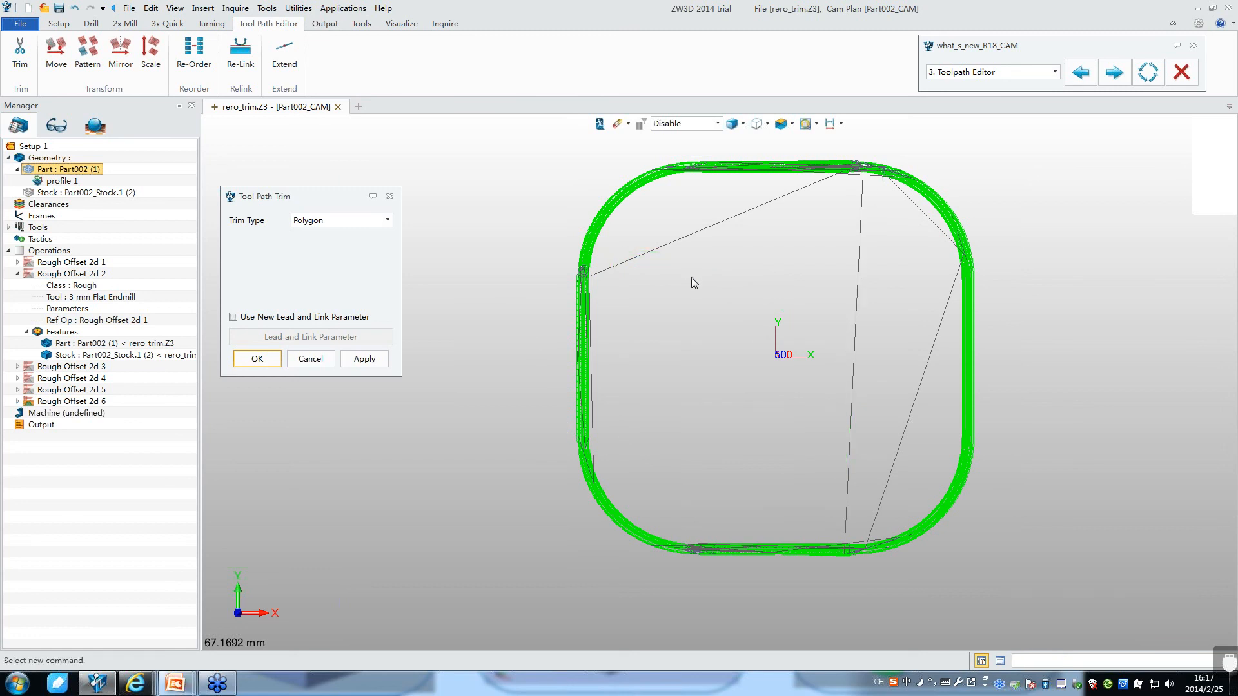
Step: Show the trimmed tool path in isometric view, make Part002 visible again and finish the trim
{"action": "key", "text": "ctrl+Home"}
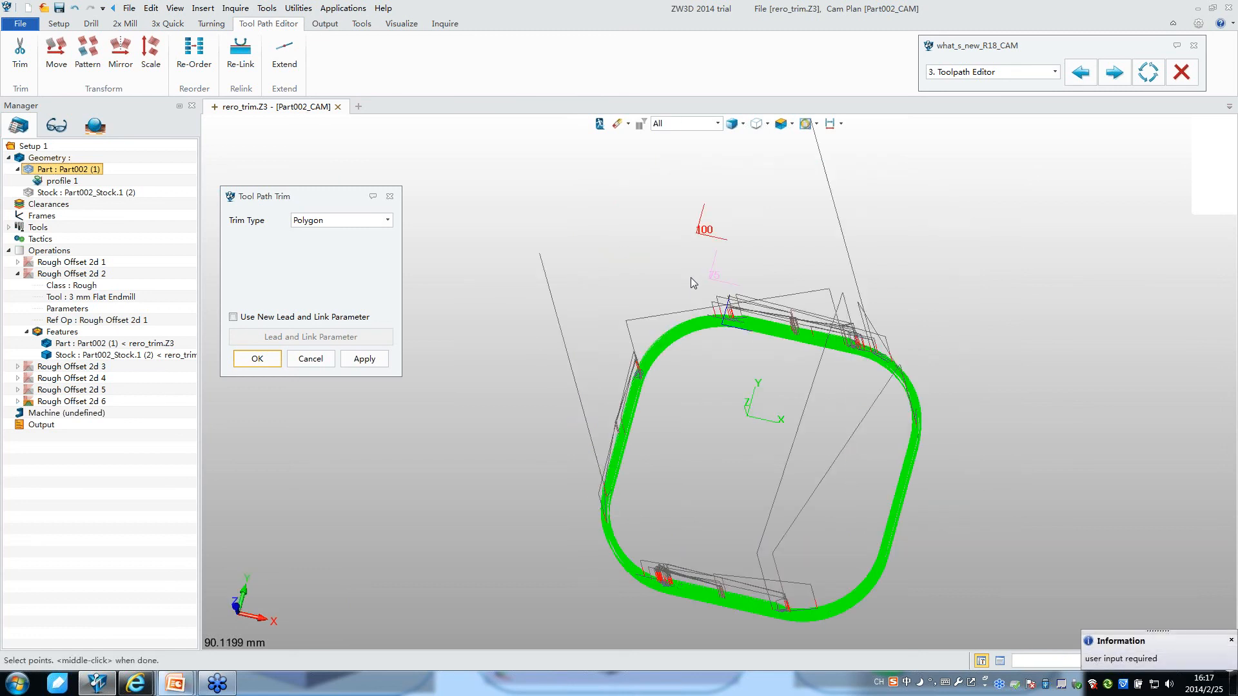
{"action": "right_click_drag", "start_coordinate": [767, 485], "coordinate": [687, 347]}
{"action": "scroll", "coordinate": [682, 344], "scroll_direction": "up", "scroll_amount": 5}
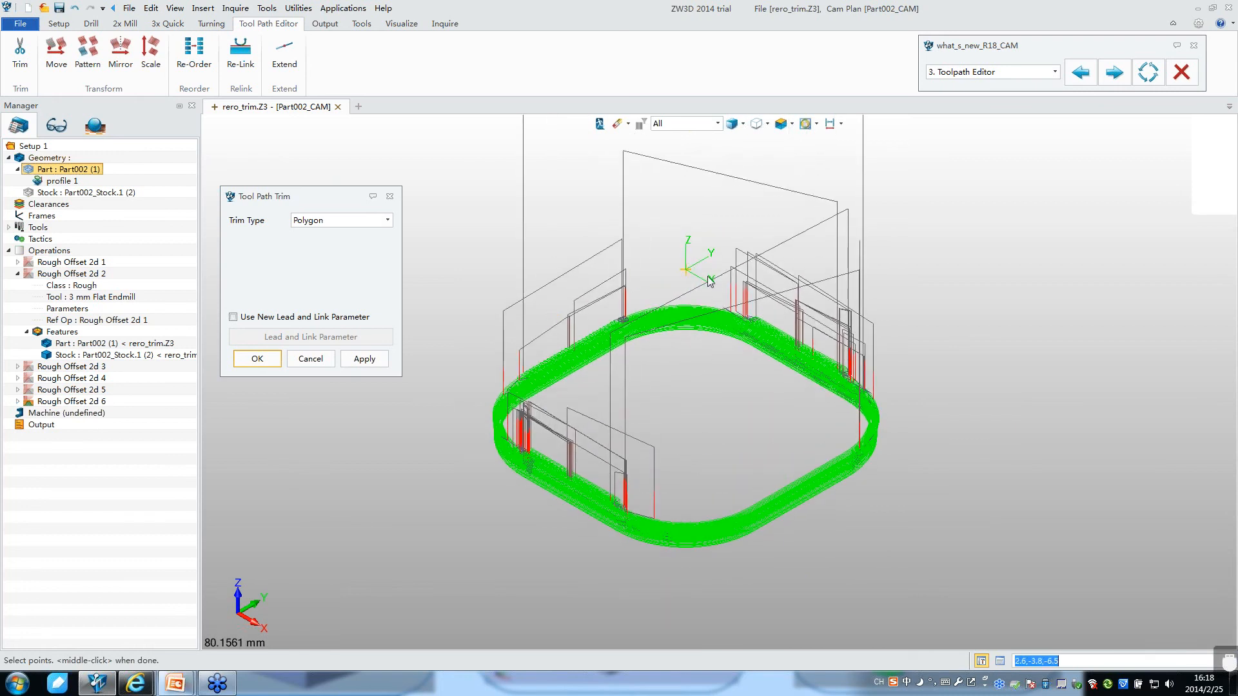
{"action": "double_click", "coordinate": [27, 169]}
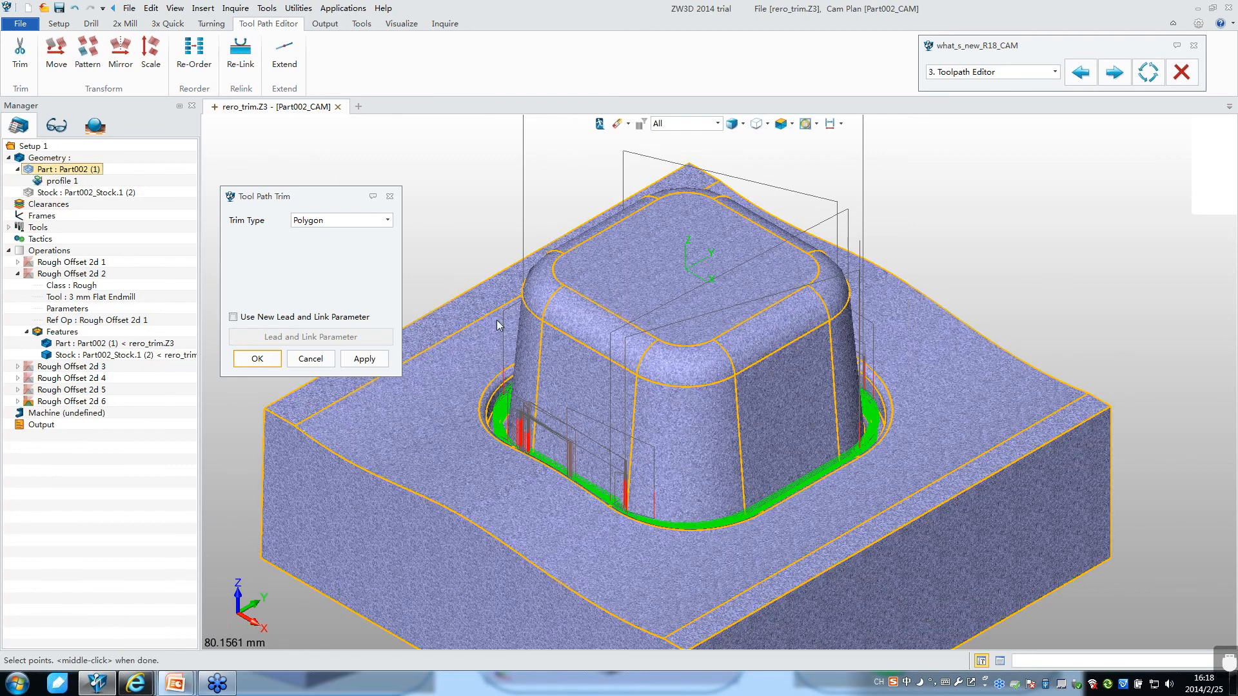
{"action": "scroll", "coordinate": [524, 216], "scroll_direction": "down", "scroll_amount": 2}
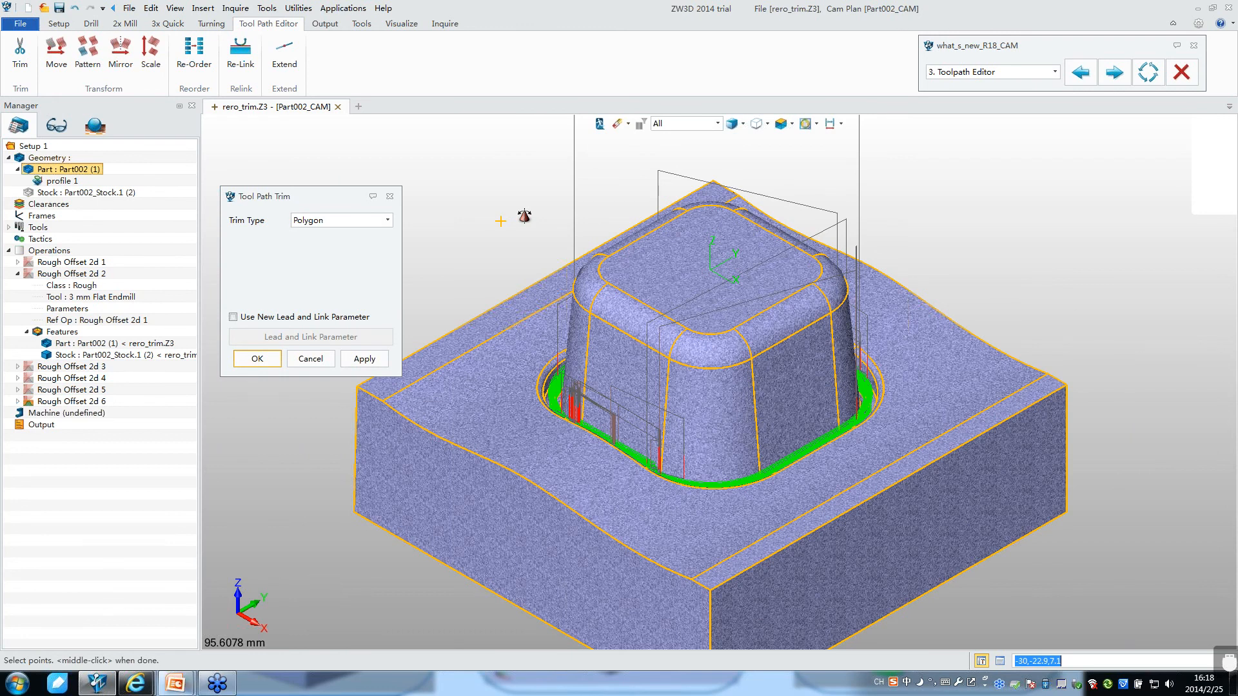
{"action": "middle_click_drag", "start_coordinate": [500, 221], "coordinate": [525, 215]}
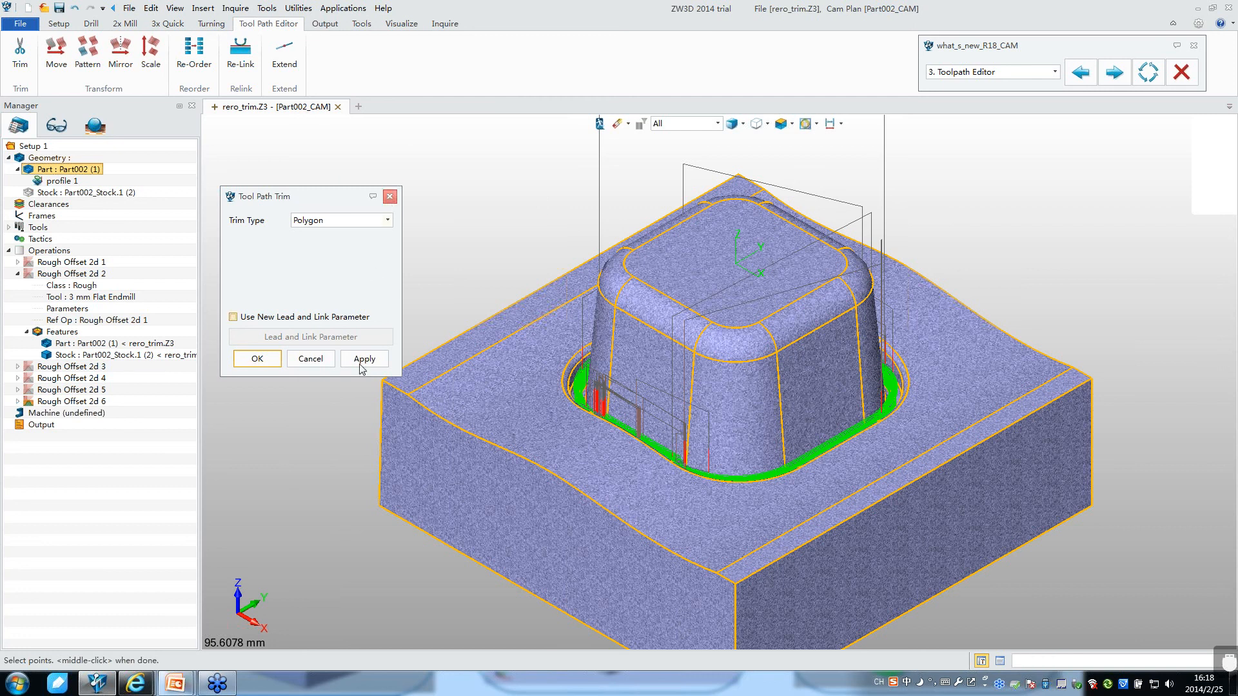
{"action": "left_click", "coordinate": [260, 358]}
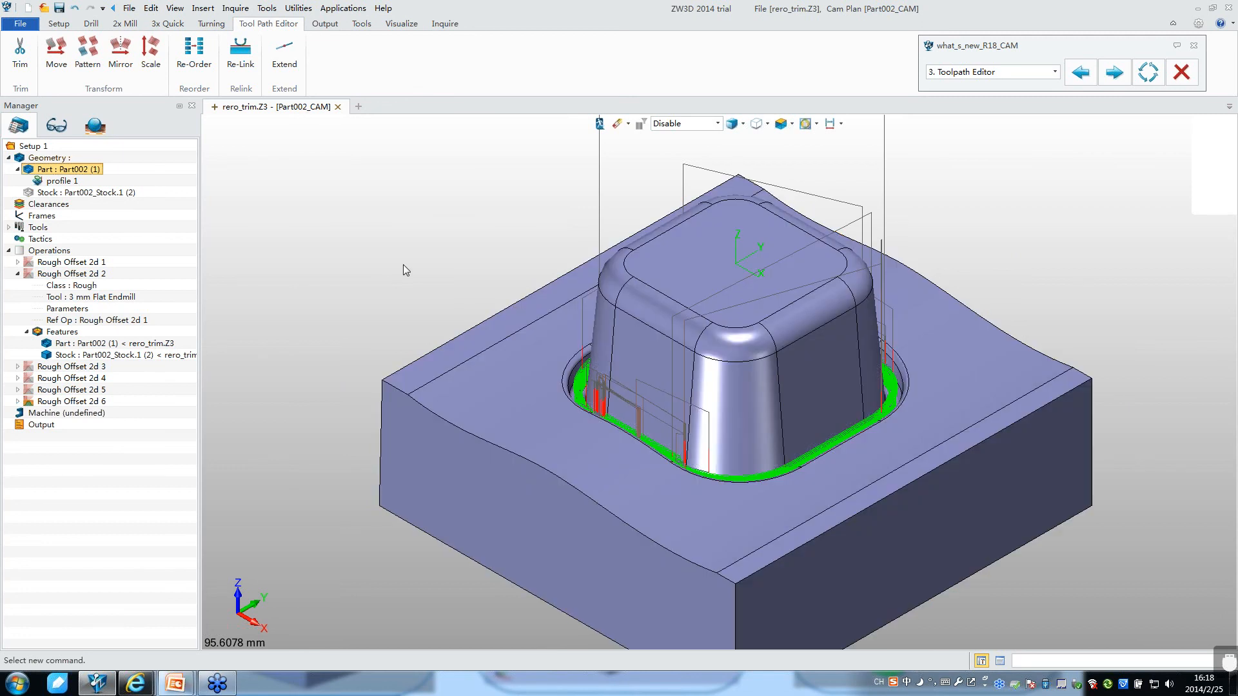
Step: Verify the Rough Offset 2d 6 tool path by playing it forward from a picked point on the ring, and end the verification
{"action": "right_click", "coordinate": [59, 402]}
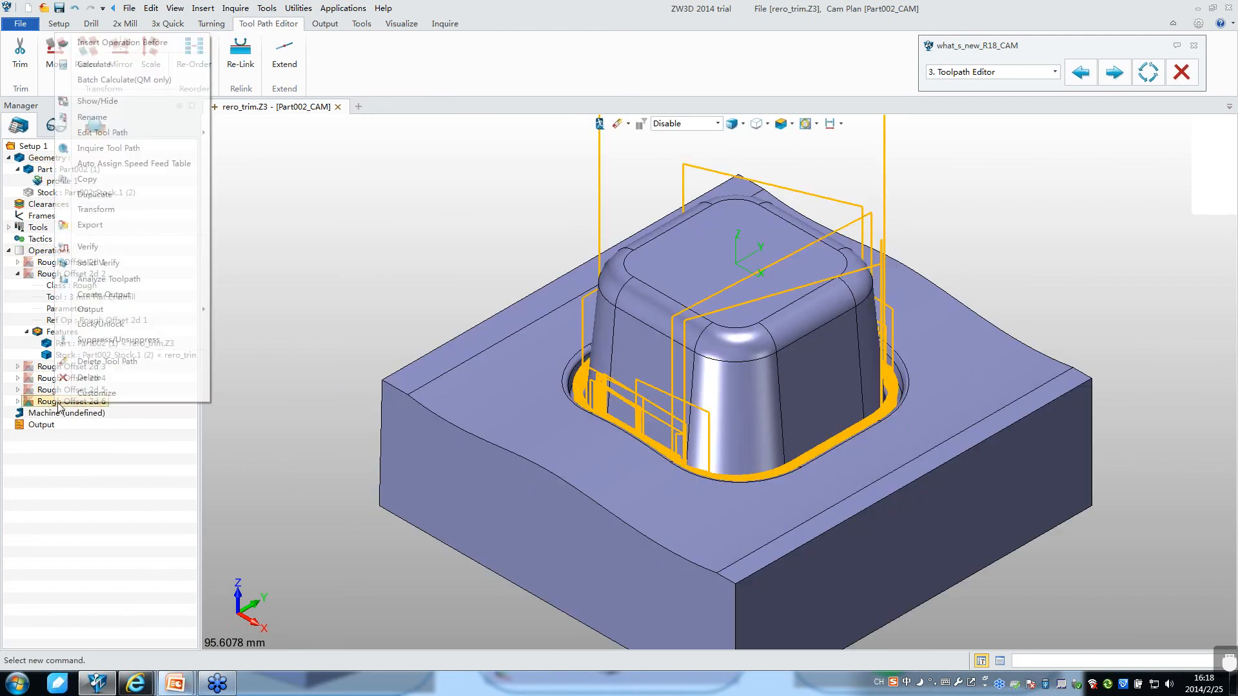
{"action": "left_click", "coordinate": [96, 249]}
{"action": "scroll", "coordinate": [402, 305], "scroll_direction": "down", "scroll_amount": 5}
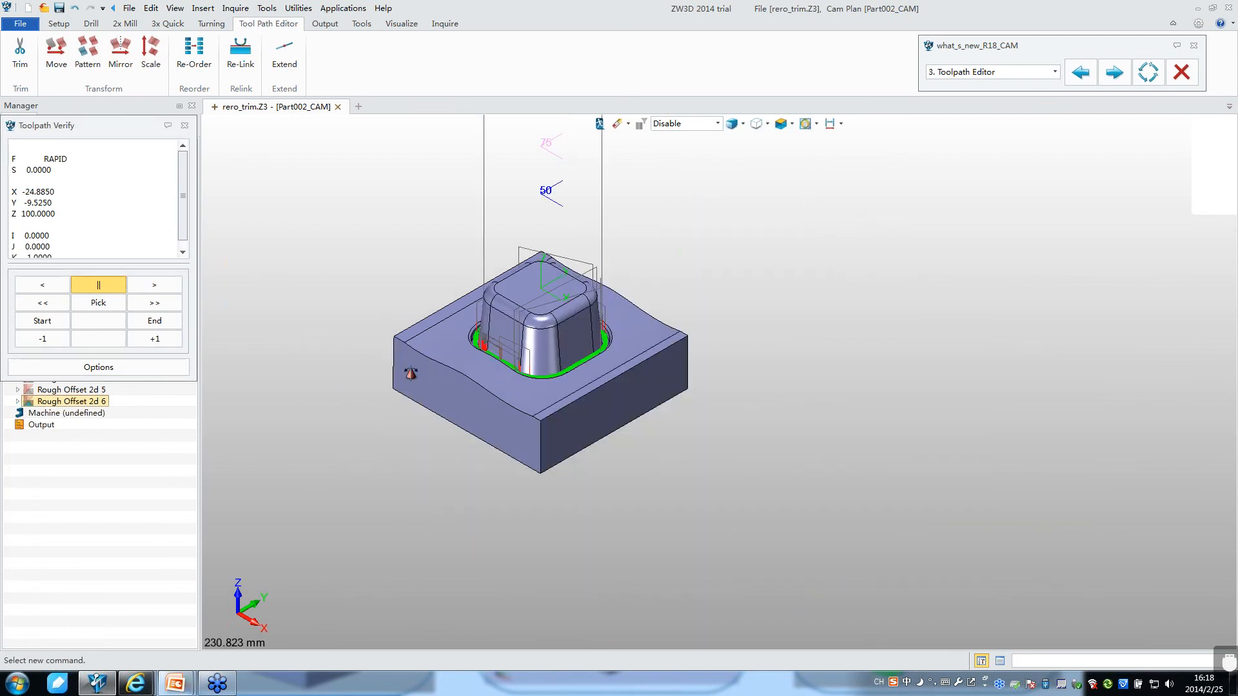
{"action": "middle_click_drag", "start_coordinate": [385, 313], "coordinate": [411, 373]}
{"action": "left_click", "coordinate": [98, 303]}
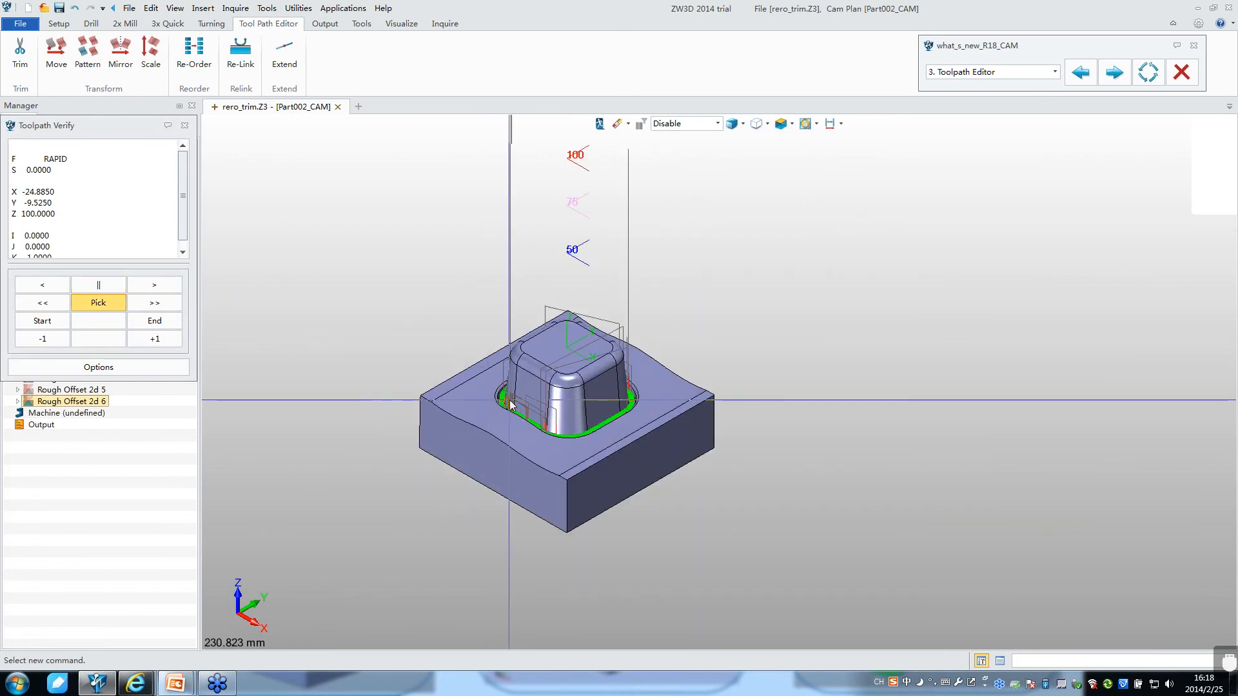
{"action": "left_click", "coordinate": [511, 405]}
{"action": "scroll", "coordinate": [508, 402], "scroll_direction": "up", "scroll_amount": 1}
{"action": "scroll", "coordinate": [507, 404], "scroll_direction": "up", "scroll_amount": 6}
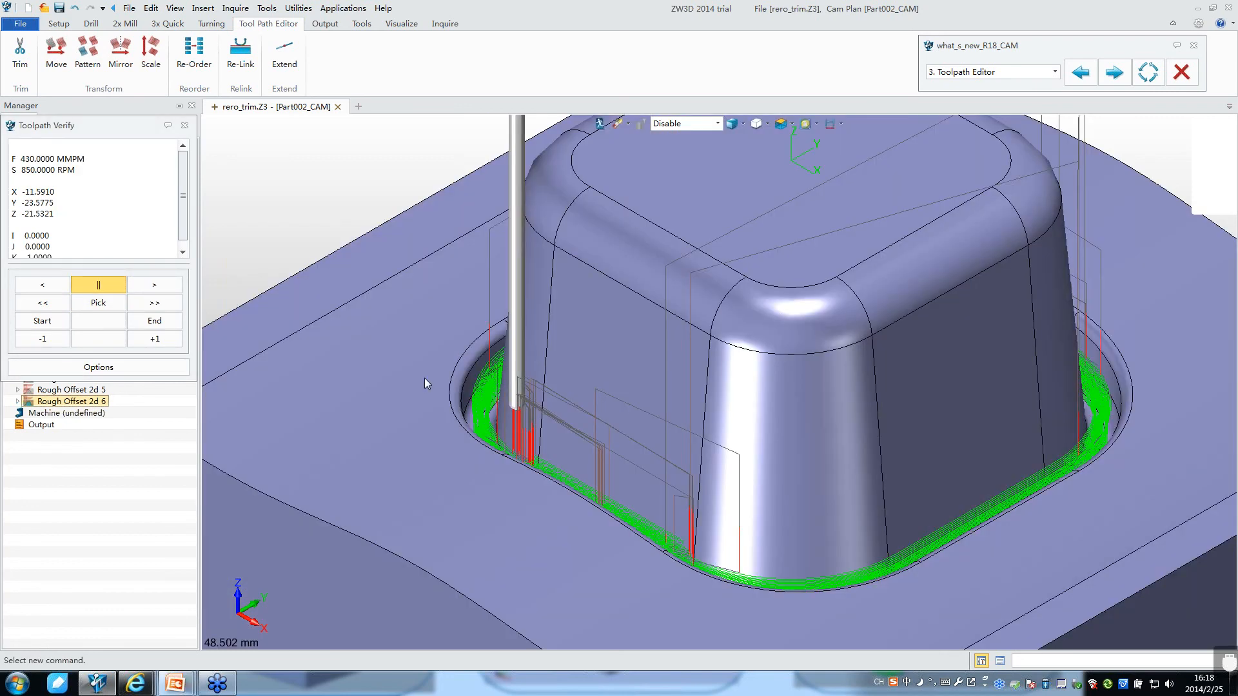
{"action": "left_click", "coordinate": [155, 285]}
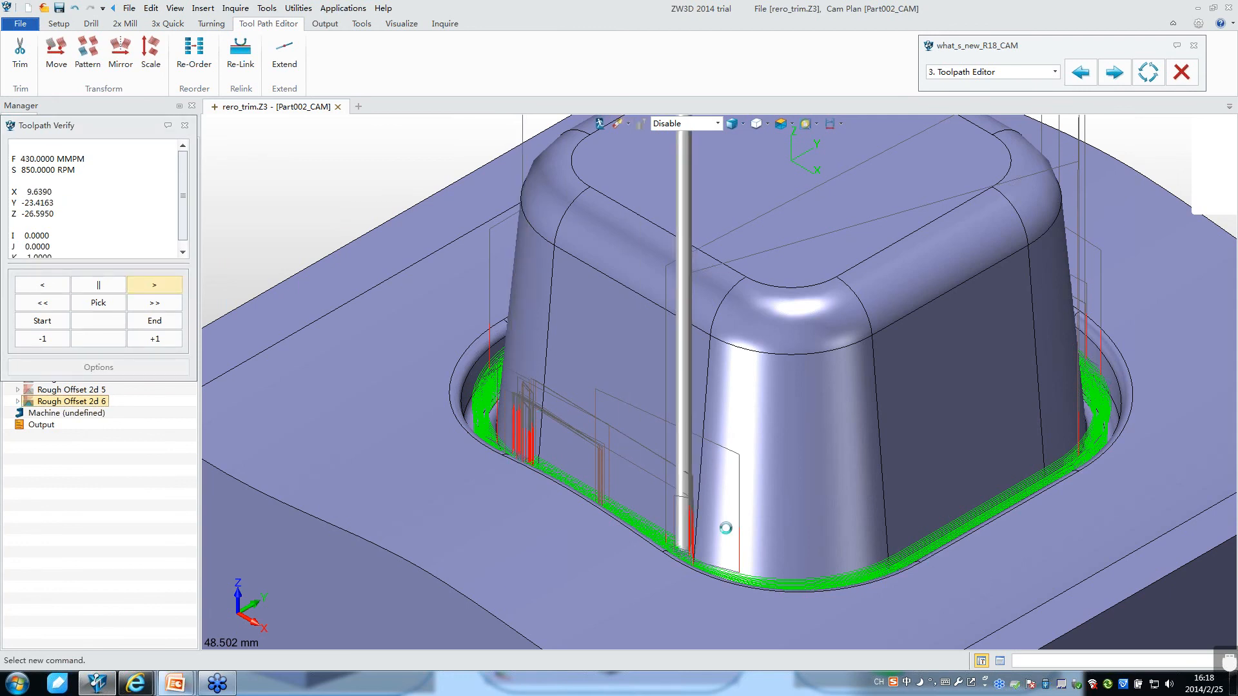
{"action": "key", "text": "Escape"}
{"action": "scroll", "coordinate": [505, 277], "scroll_direction": "down", "scroll_amount": 3}
{"action": "scroll", "coordinate": [505, 276], "scroll_direction": "down", "scroll_amount": 1}
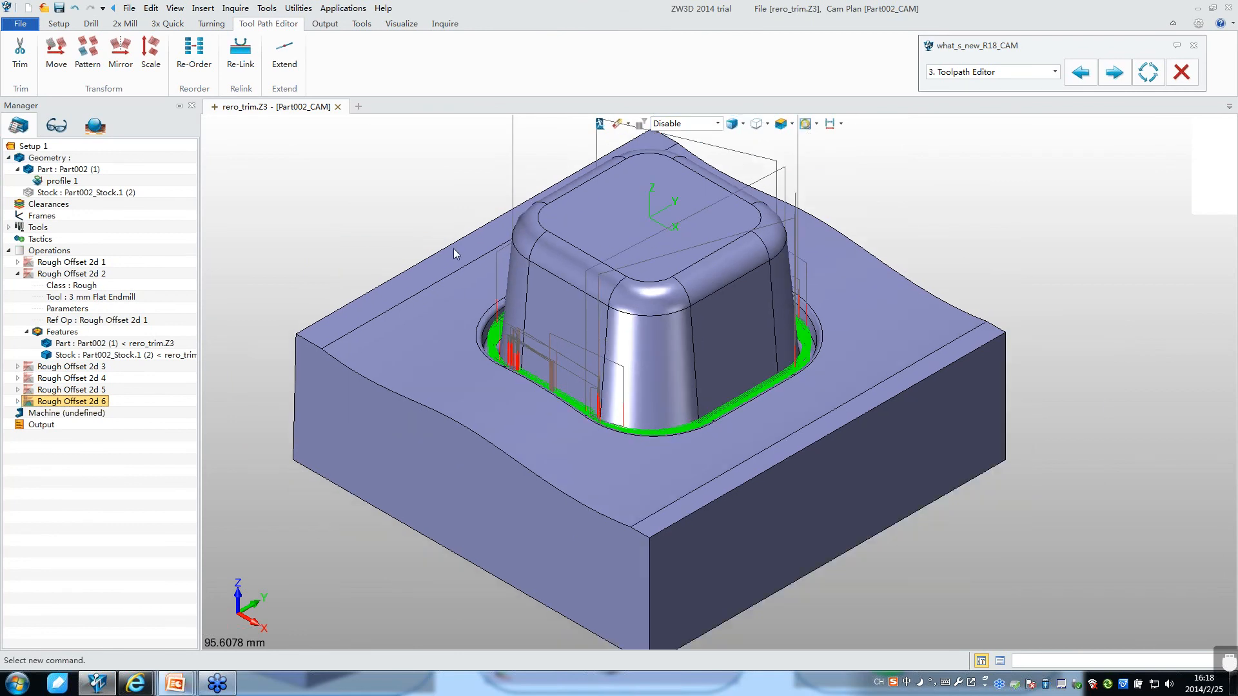
{"action": "scroll", "coordinate": [453, 249], "scroll_direction": "down", "scroll_amount": 2}
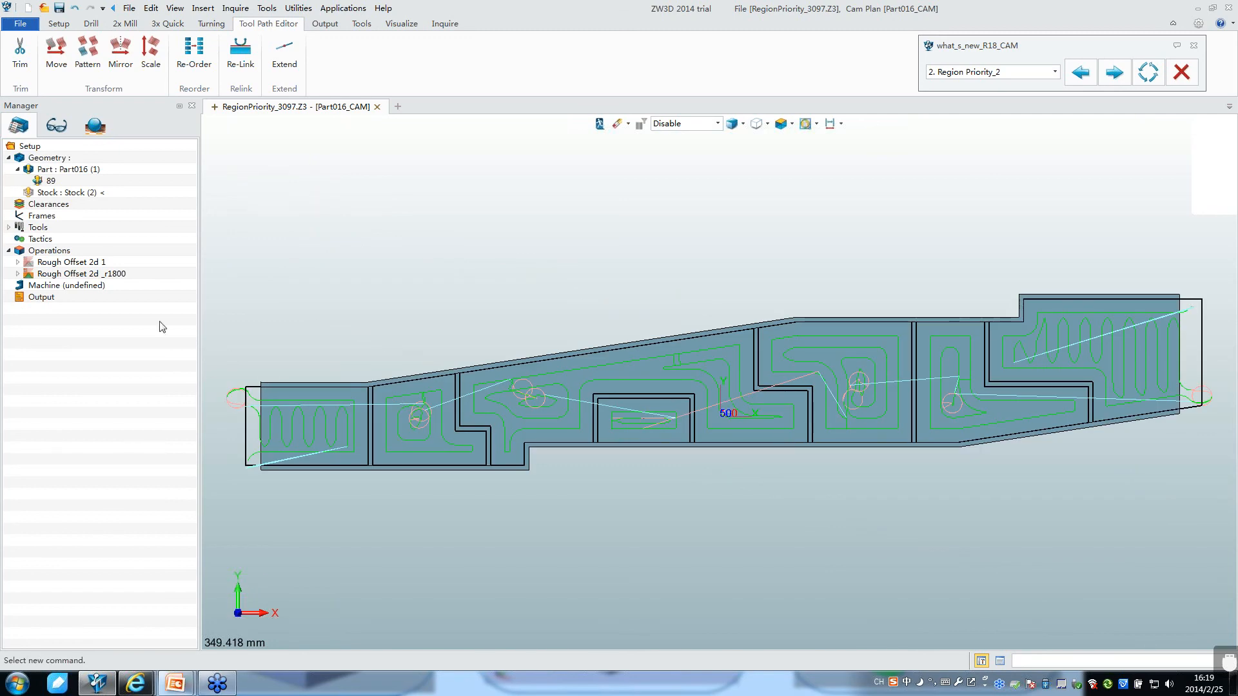
Step: Start reordering the Rough Offset 2d _r1800 tool path and move the cuts of the part's rightmost region to the end of the sequence
{"action": "left_click", "coordinate": [38, 275]}
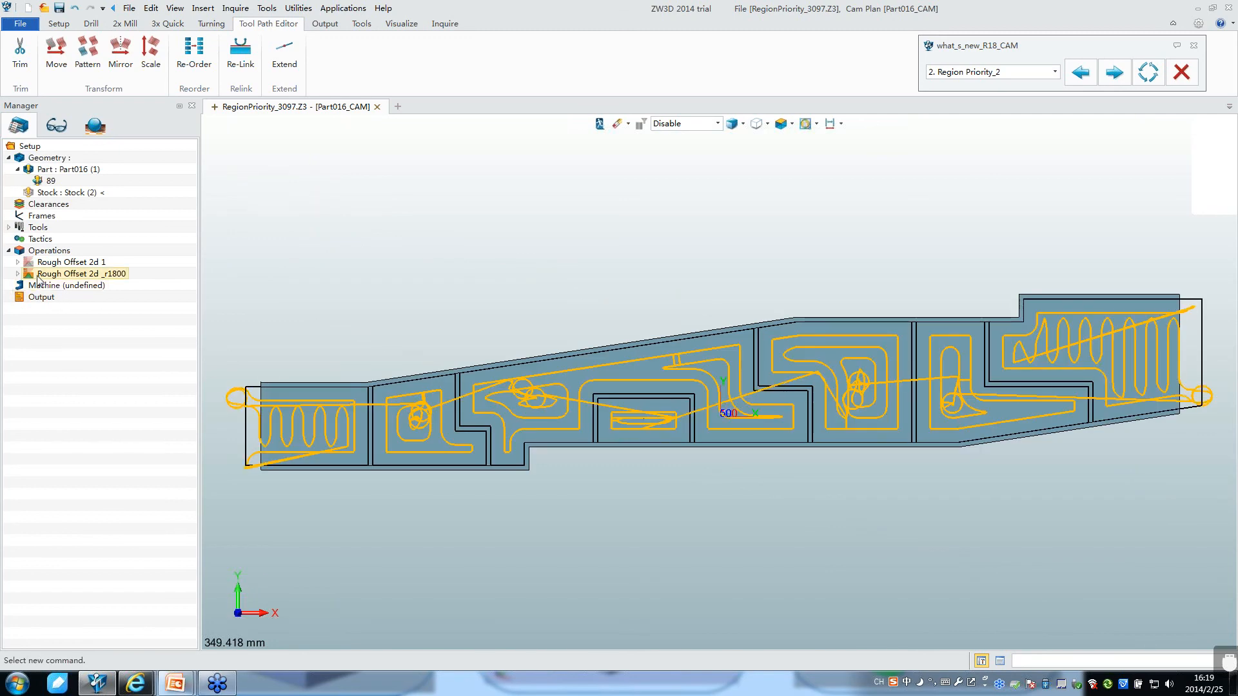
{"action": "left_click", "coordinate": [200, 59]}
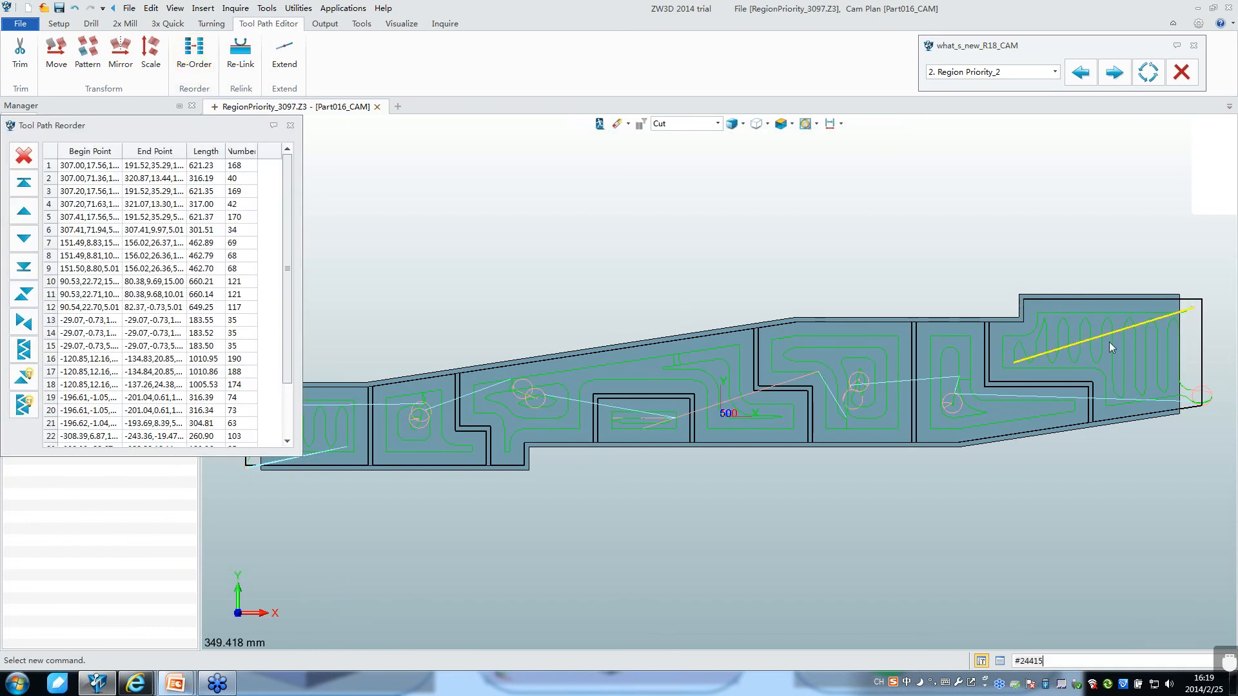
{"action": "scroll", "coordinate": [1150, 367], "scroll_direction": "up", "scroll_amount": 1}
{"action": "scroll", "coordinate": [1150, 366], "scroll_direction": "up", "scroll_amount": 3}
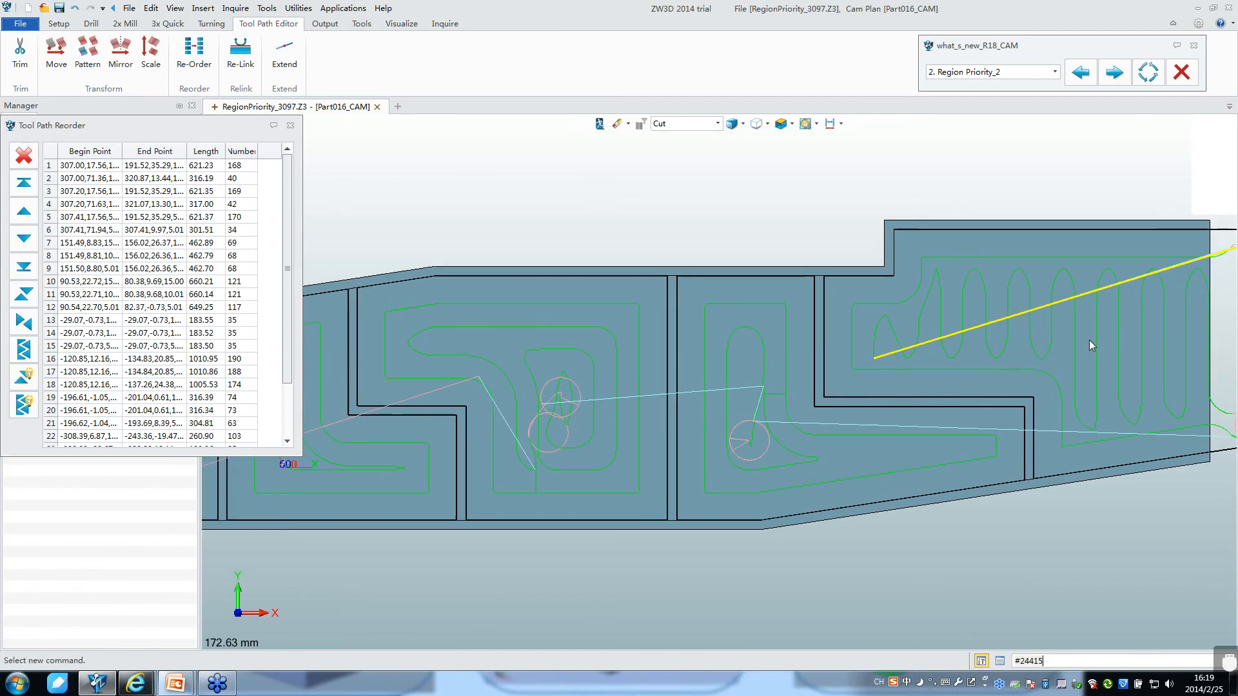
{"action": "scroll", "coordinate": [1105, 337], "scroll_direction": "down", "scroll_amount": 5}
{"action": "scroll", "coordinate": [1115, 357], "scroll_direction": "up", "scroll_amount": 5}
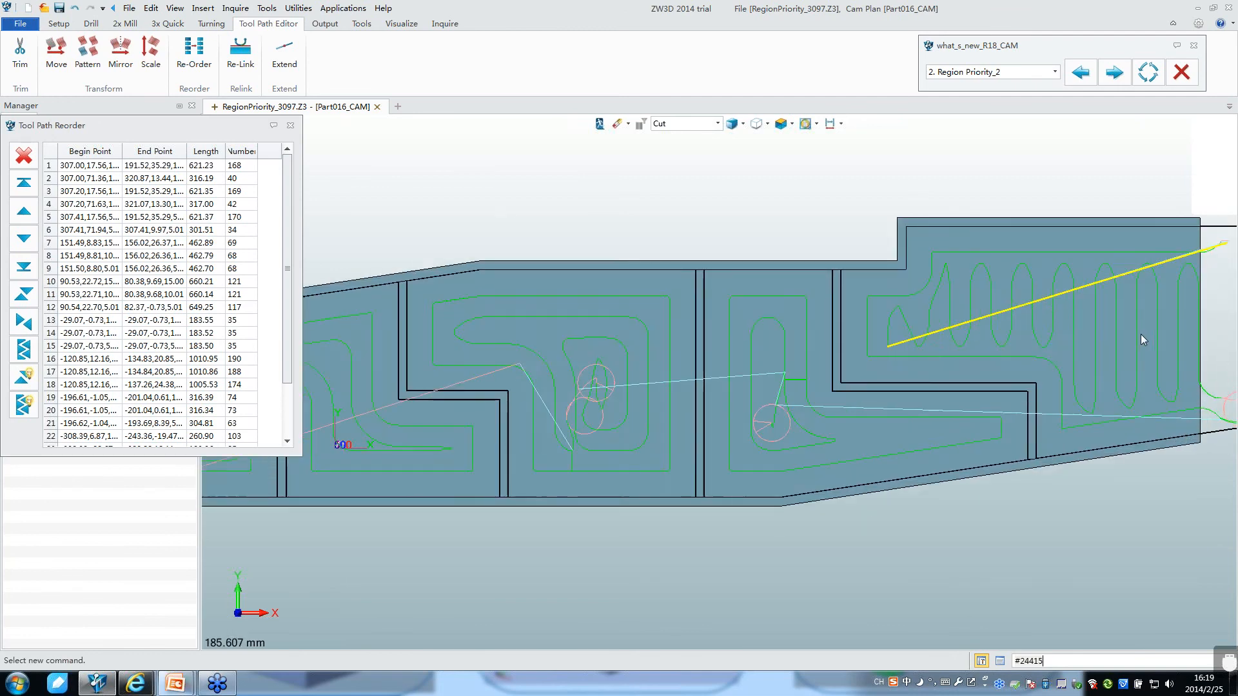
{"action": "left_click", "coordinate": [1127, 356]}
{"action": "scroll", "coordinate": [1099, 358], "scroll_direction": "down", "scroll_amount": 3}
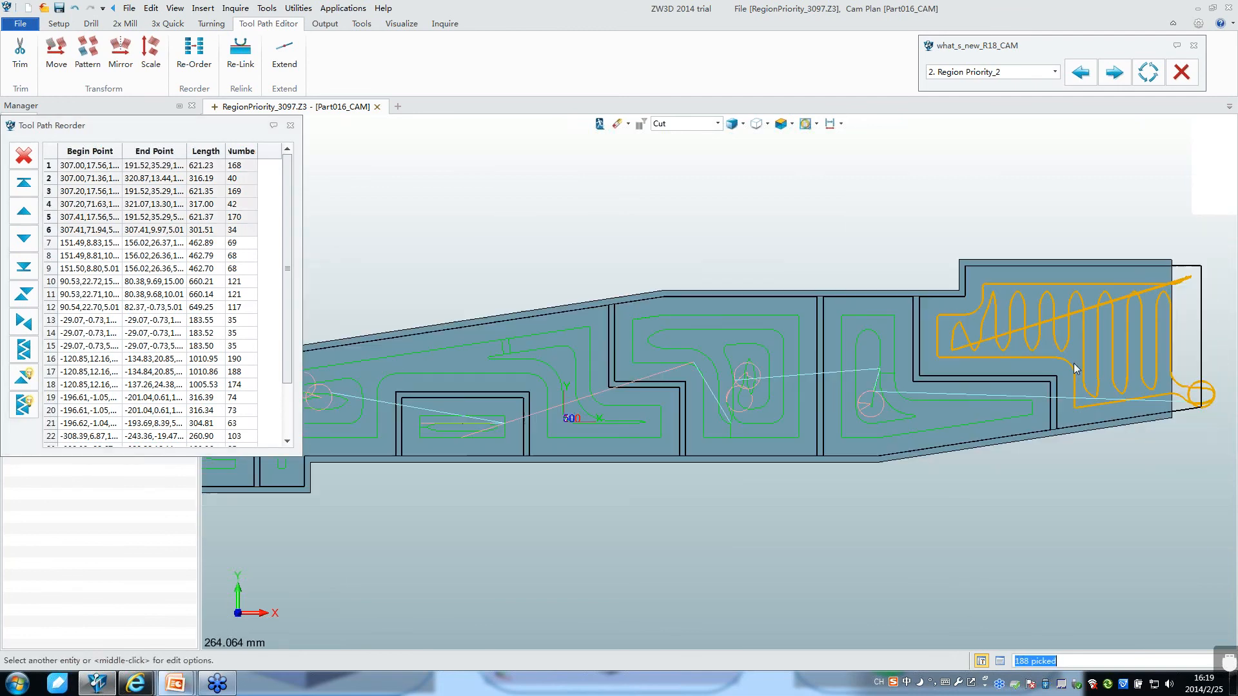
{"action": "left_click", "coordinate": [23, 268]}
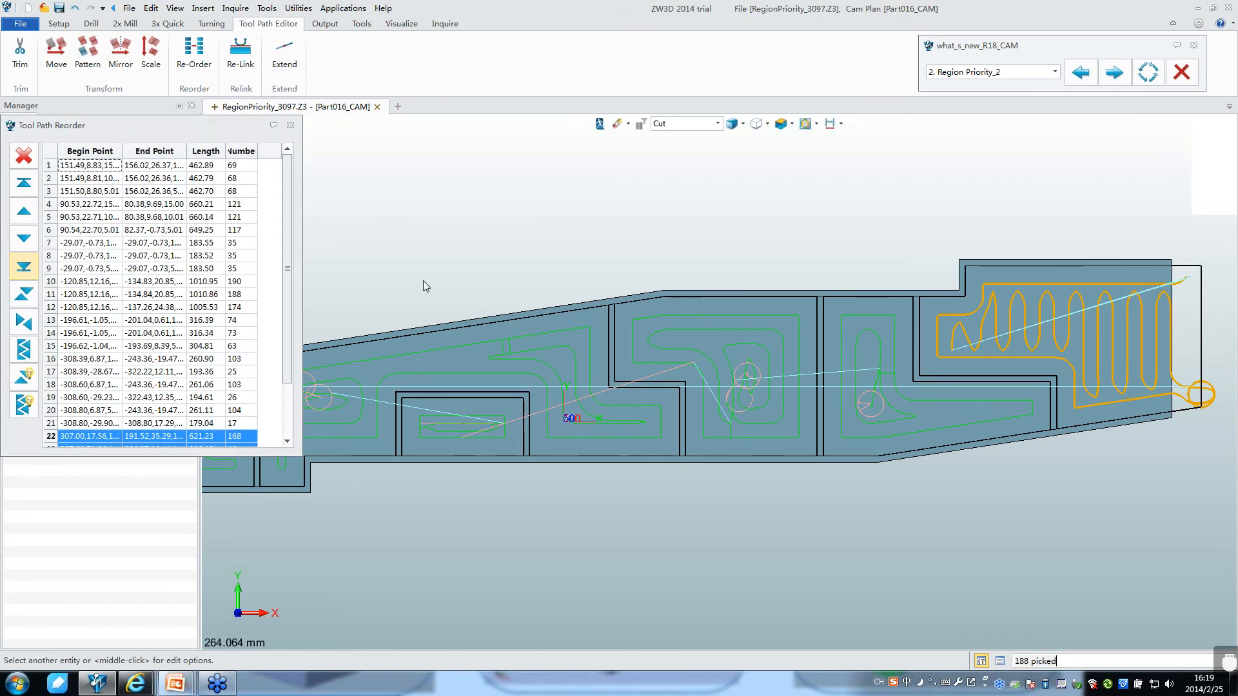
Step: Move the cuts of the leftmost region to the end of the cutting sequence
{"action": "scroll", "coordinate": [663, 271], "scroll_direction": "down", "scroll_amount": 3}
{"action": "scroll", "coordinate": [431, 354], "scroll_direction": "up", "scroll_amount": 3}
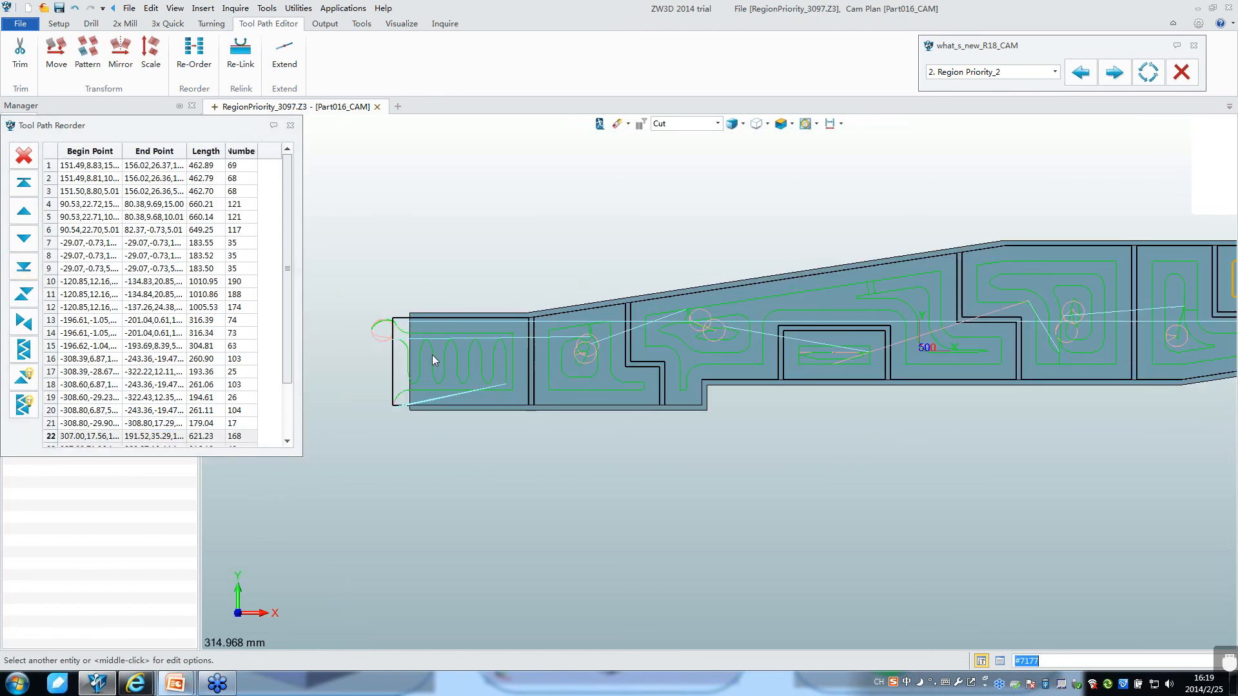
{"action": "left_click", "coordinate": [477, 370]}
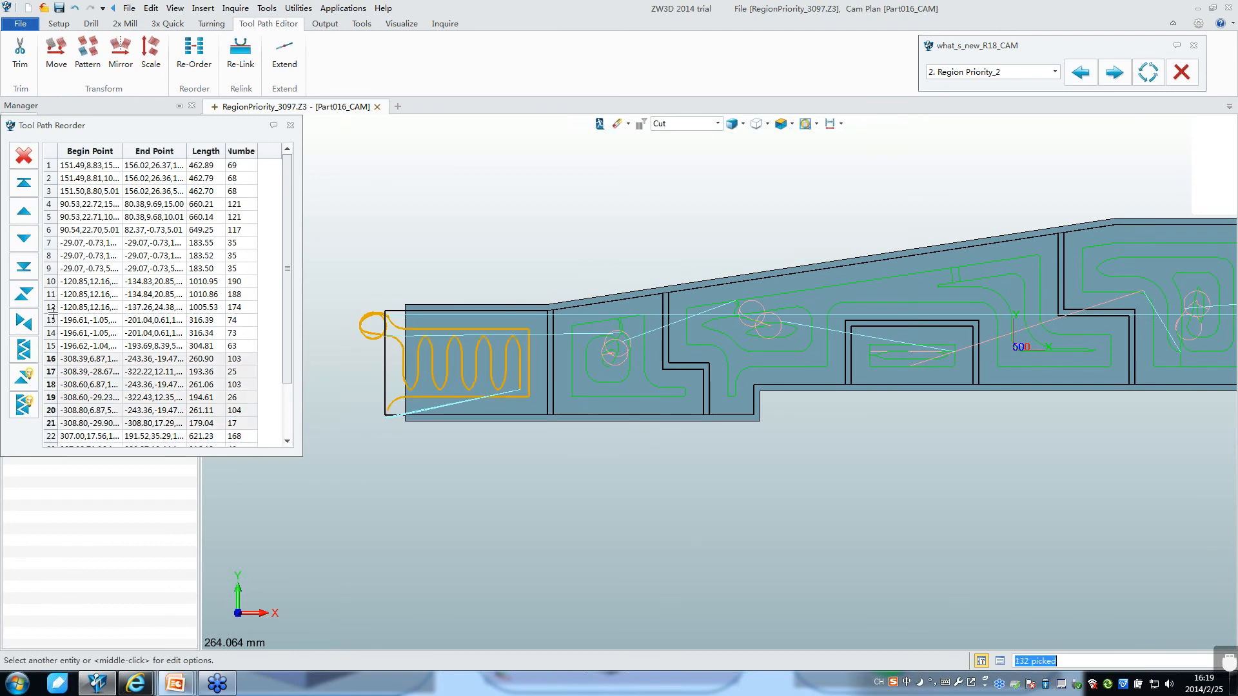
{"action": "left_click", "coordinate": [24, 267]}
Step: Send the cuts of the second region from the part's left end to the end of the sequence
{"action": "scroll", "coordinate": [633, 406], "scroll_direction": "up", "scroll_amount": 2}
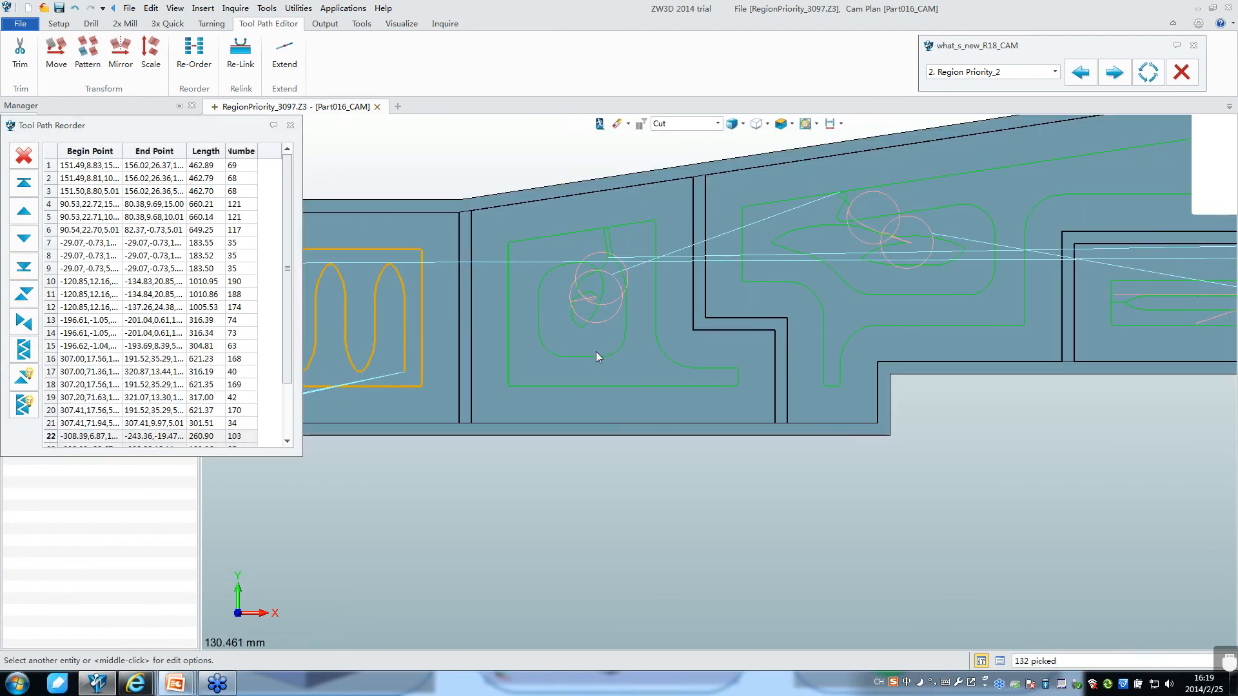
{"action": "left_click", "coordinate": [596, 350]}
{"action": "scroll", "coordinate": [596, 351], "scroll_direction": "down", "scroll_amount": 1}
{"action": "middle_click_drag", "start_coordinate": [706, 454], "coordinate": [604, 470]}
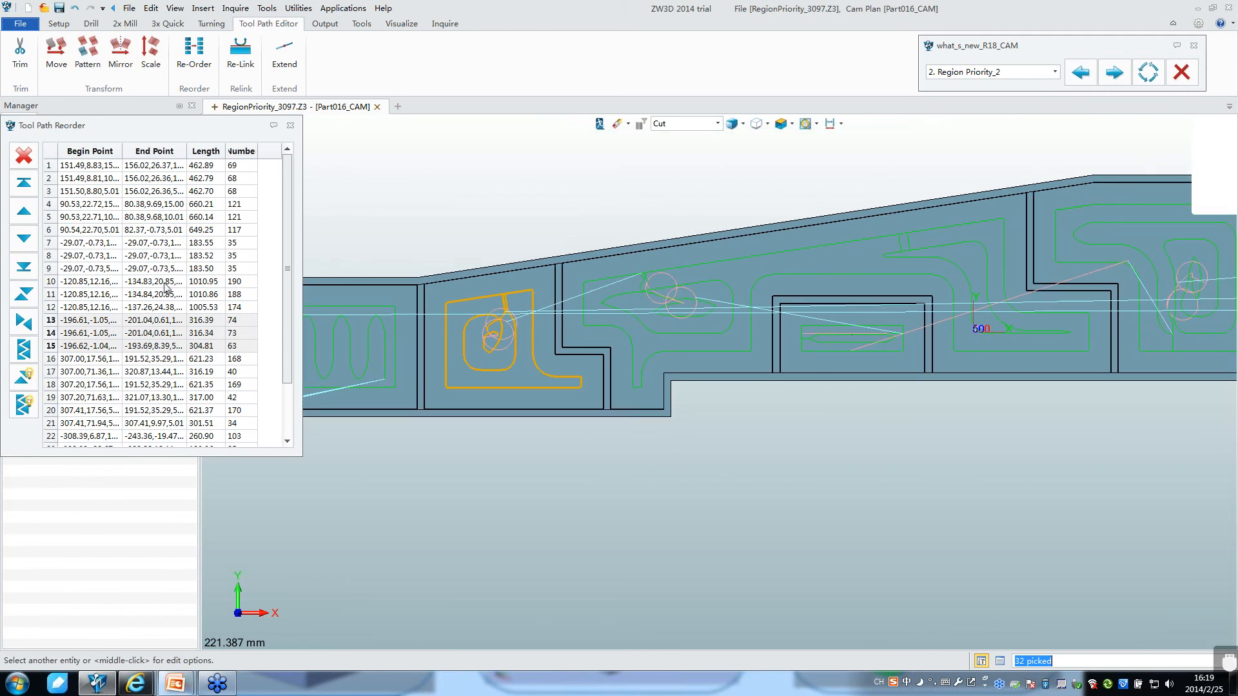
{"action": "left_click", "coordinate": [24, 269]}
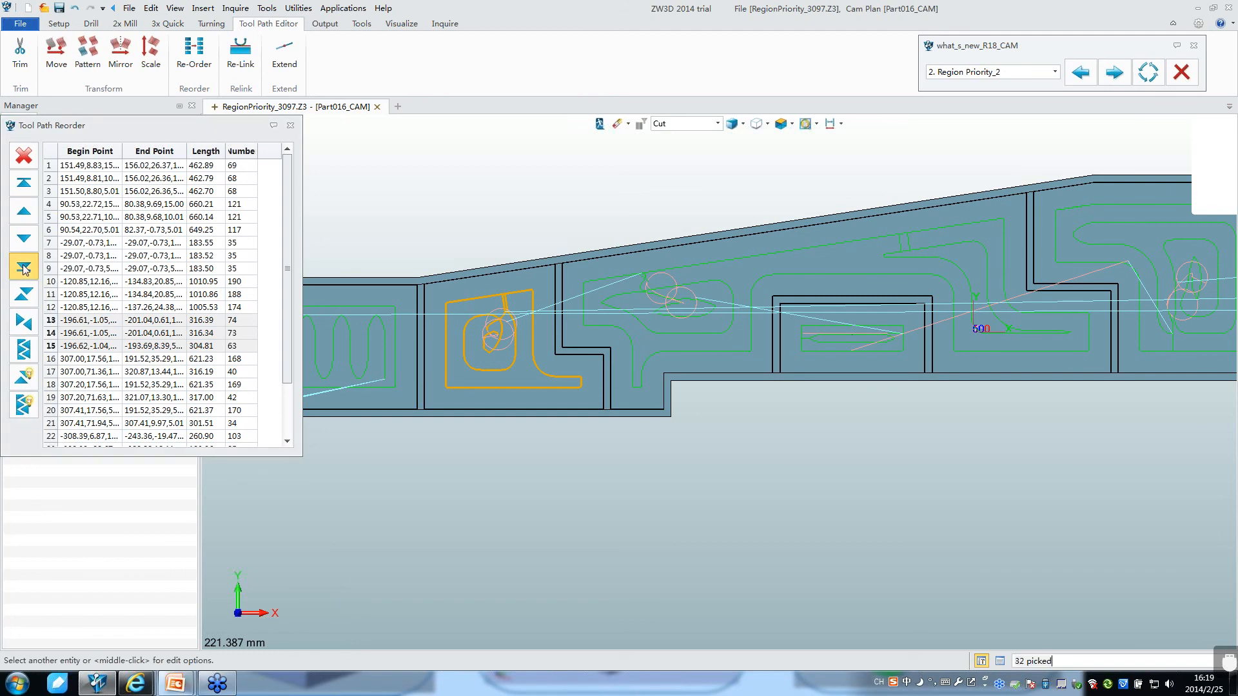
Step: Put the cuts of the region adjoining the rightmost one at the end of the sequence
{"action": "scroll", "coordinate": [547, 373], "scroll_direction": "down", "scroll_amount": 3}
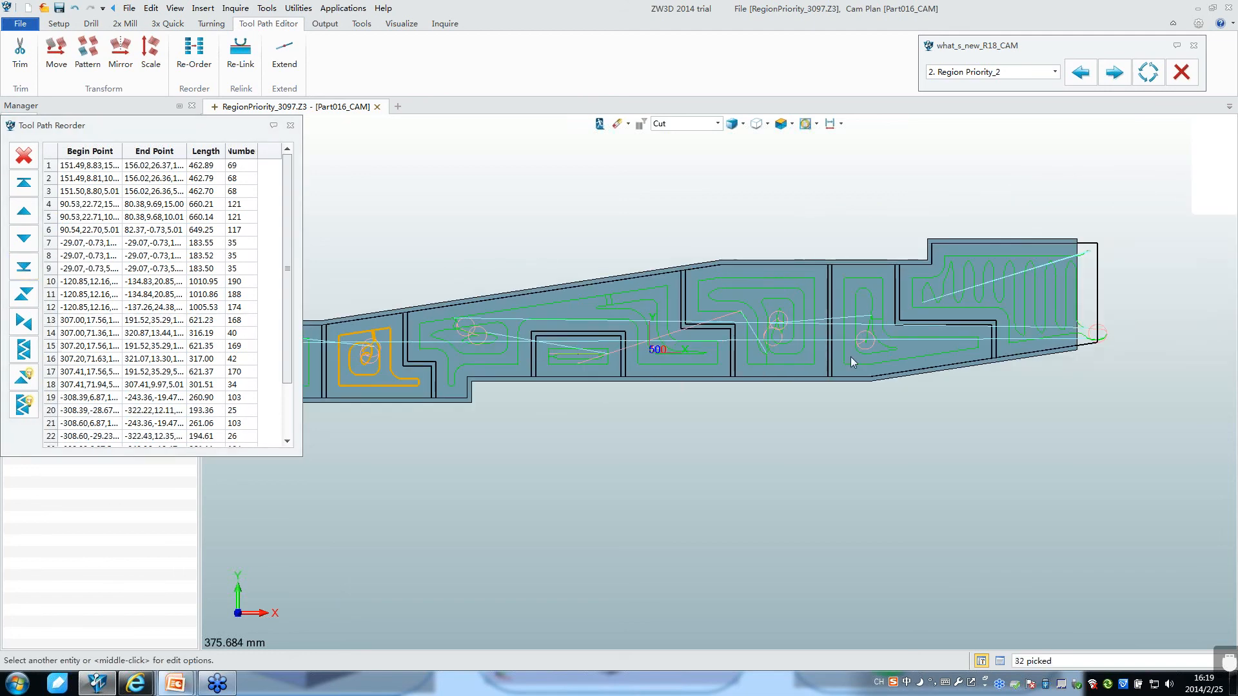
{"action": "left_click", "coordinate": [850, 357]}
{"action": "scroll", "coordinate": [852, 355], "scroll_direction": "up", "scroll_amount": 3}
{"action": "left_click", "coordinate": [24, 267]}
Step: Move the cuts of the third region from the part's right end to the end of the sequence
{"action": "scroll", "coordinate": [743, 314], "scroll_direction": "up", "scroll_amount": 3}
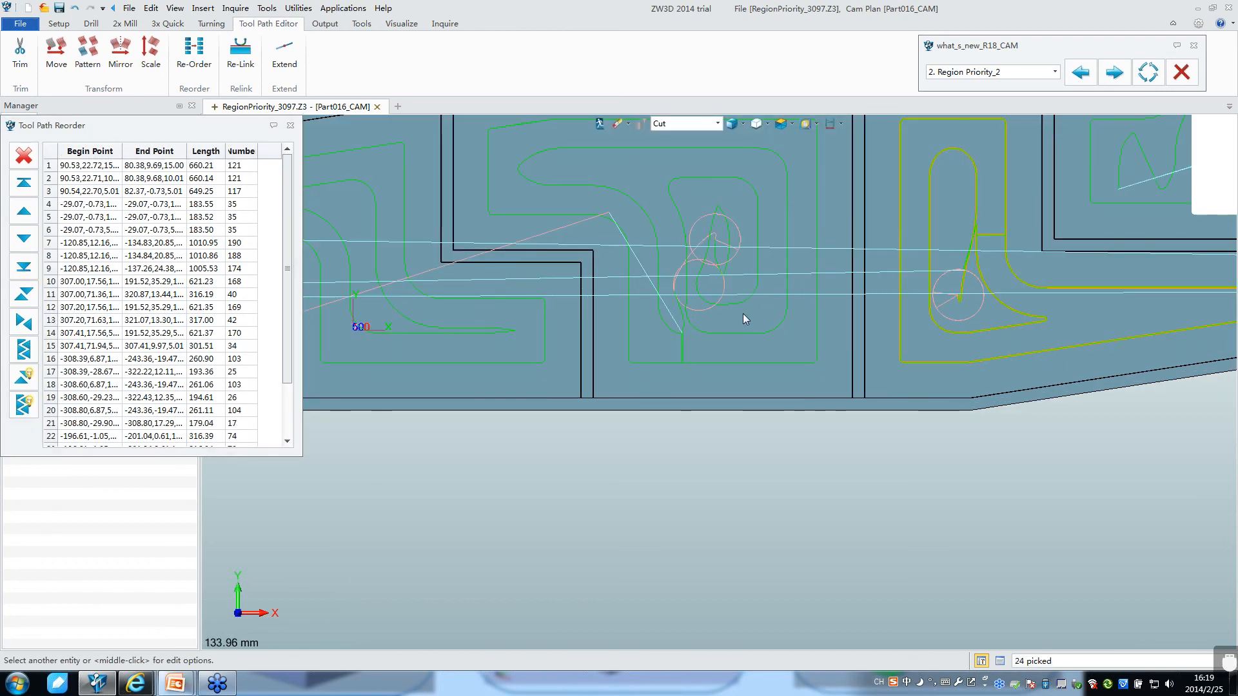
{"action": "left_click", "coordinate": [740, 308]}
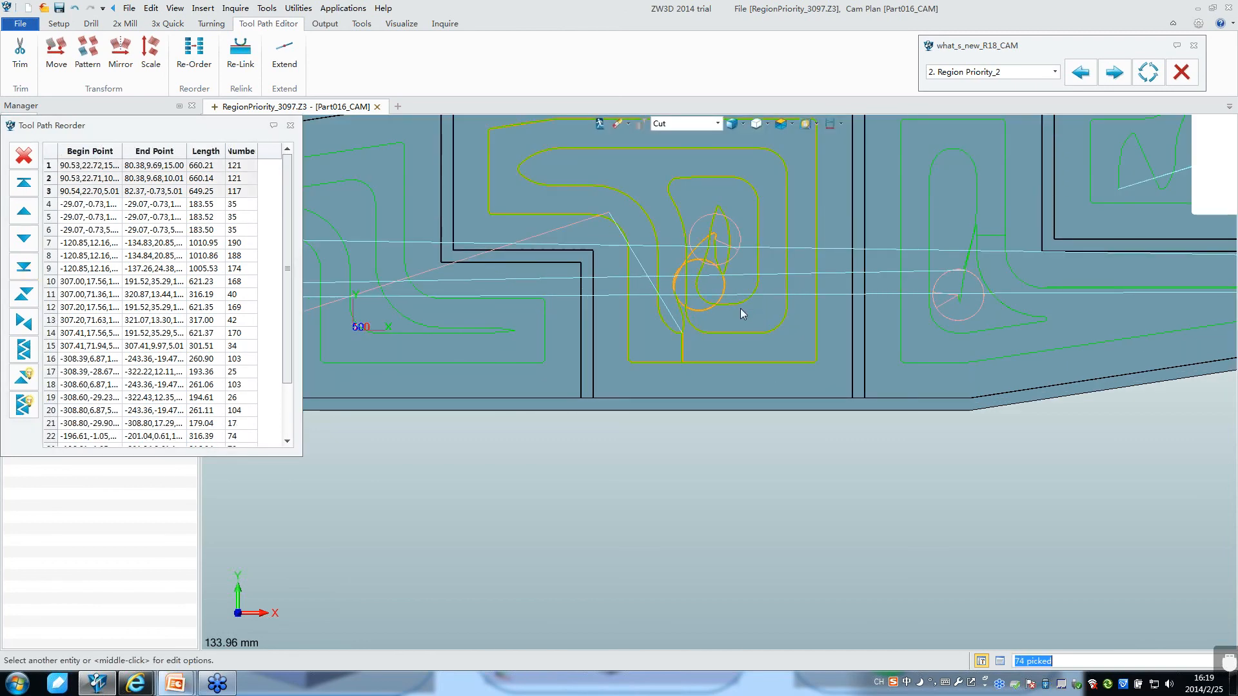
{"action": "left_click", "coordinate": [24, 267]}
Step: Move the cuts of the large central region to the end of the cutting sequence
{"action": "scroll", "coordinate": [791, 395], "scroll_direction": "down", "scroll_amount": 1}
{"action": "right_click_drag", "start_coordinate": [791, 394], "coordinate": [563, 255]}
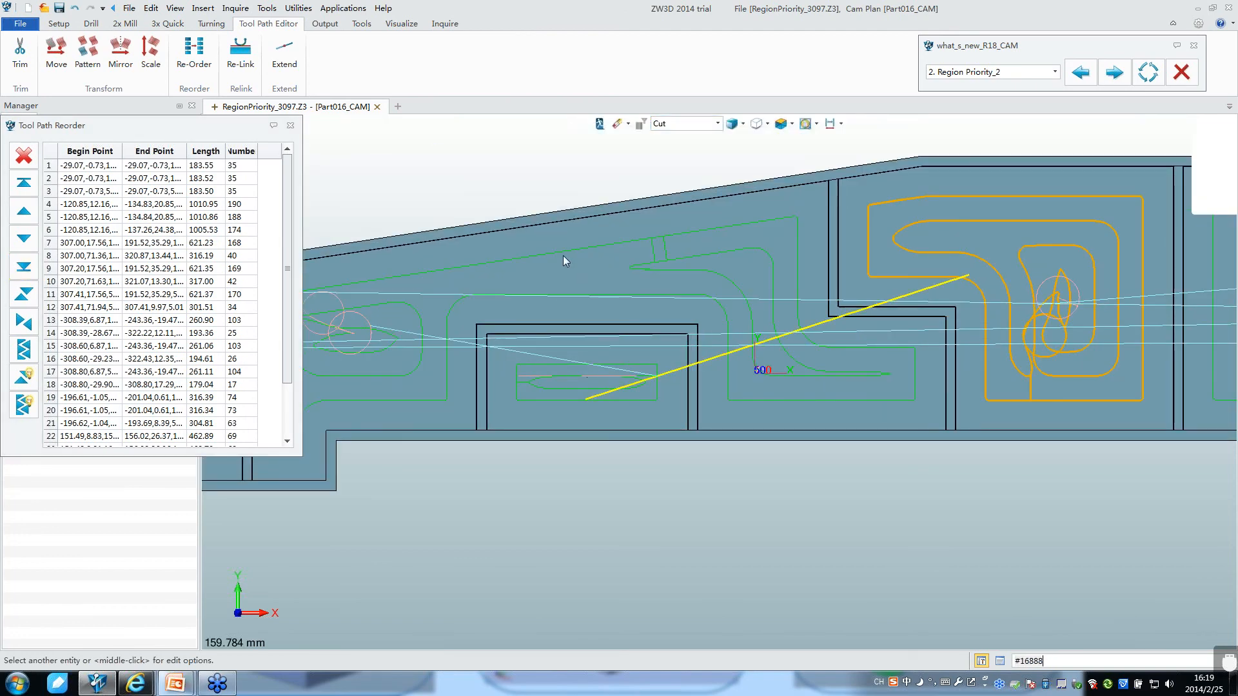
{"action": "left_click", "coordinate": [563, 257]}
{"action": "left_click", "coordinate": [24, 267]}
Step: Add the small rectangular pocket's cuts to the selected central region and send them to the end of the sequence
{"action": "scroll", "coordinate": [551, 366], "scroll_direction": "up", "scroll_amount": 1}
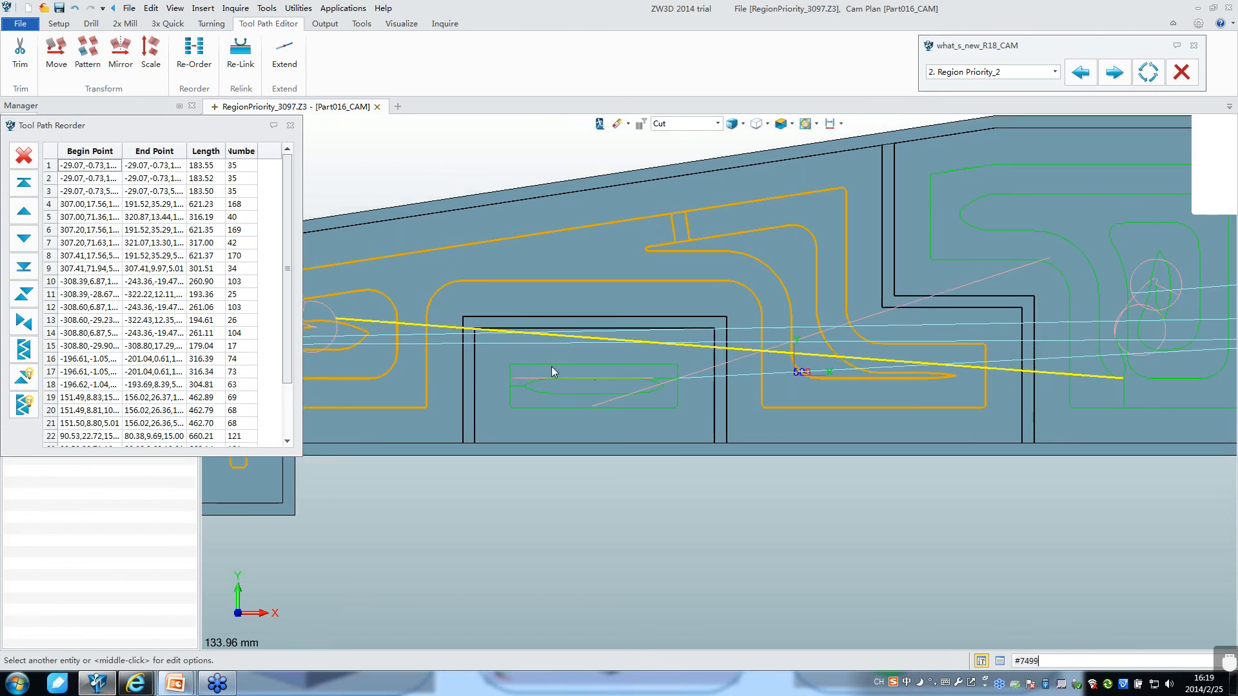
{"action": "scroll", "coordinate": [551, 366], "scroll_direction": "up", "scroll_amount": 3}
{"action": "left_click", "coordinate": [554, 408]}
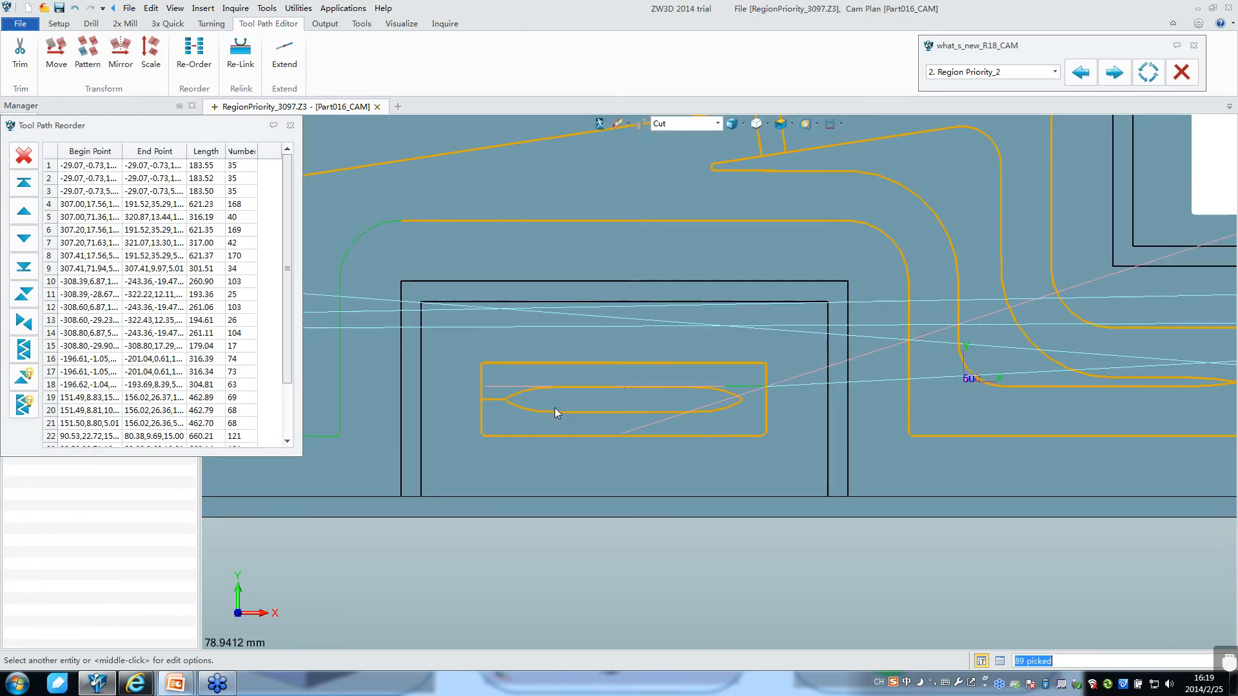
{"action": "left_click", "coordinate": [24, 271]}
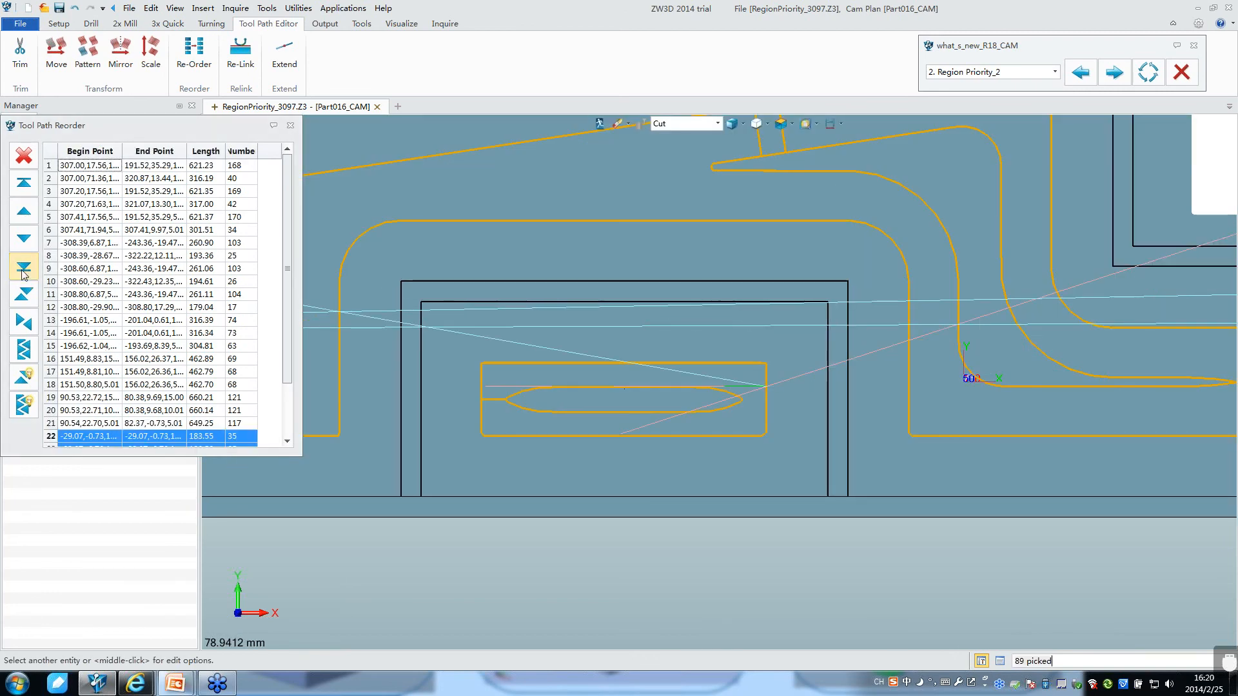
Step: Pick the large region around the small pocket again, send its cuts to the end of the sequence and finish reordering
{"action": "scroll", "coordinate": [620, 327], "scroll_direction": "down", "scroll_amount": 7}
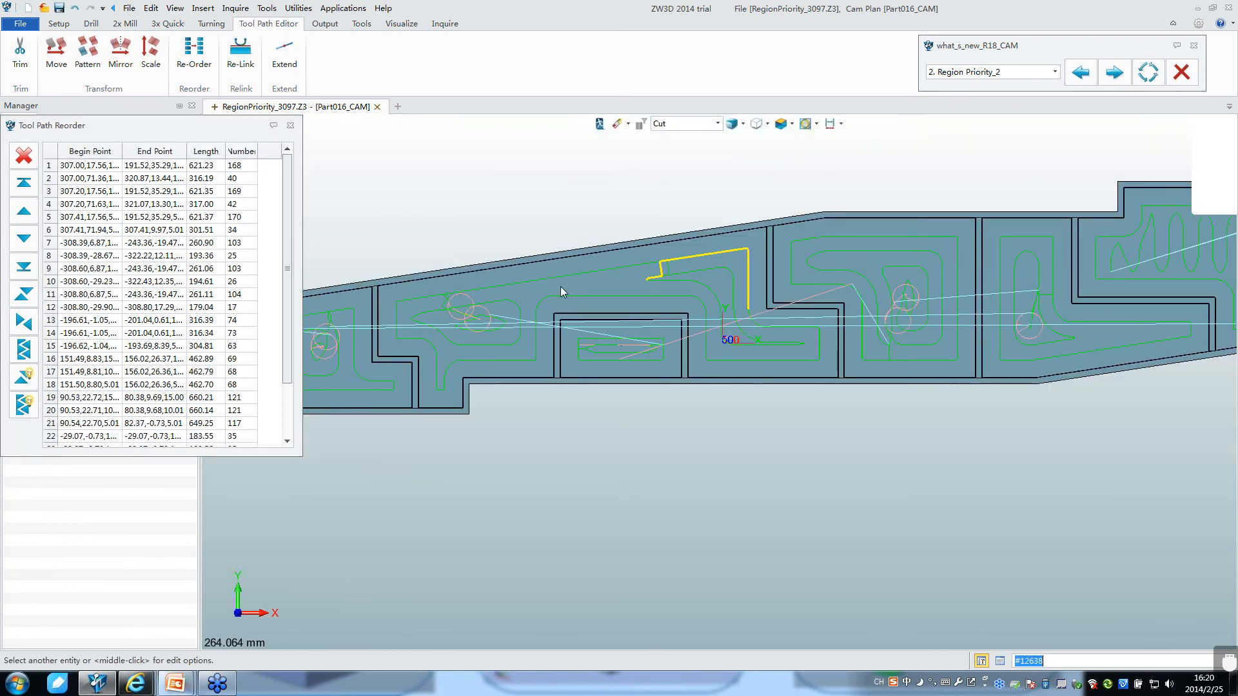
{"action": "scroll", "coordinate": [559, 286], "scroll_direction": "up", "scroll_amount": 4}
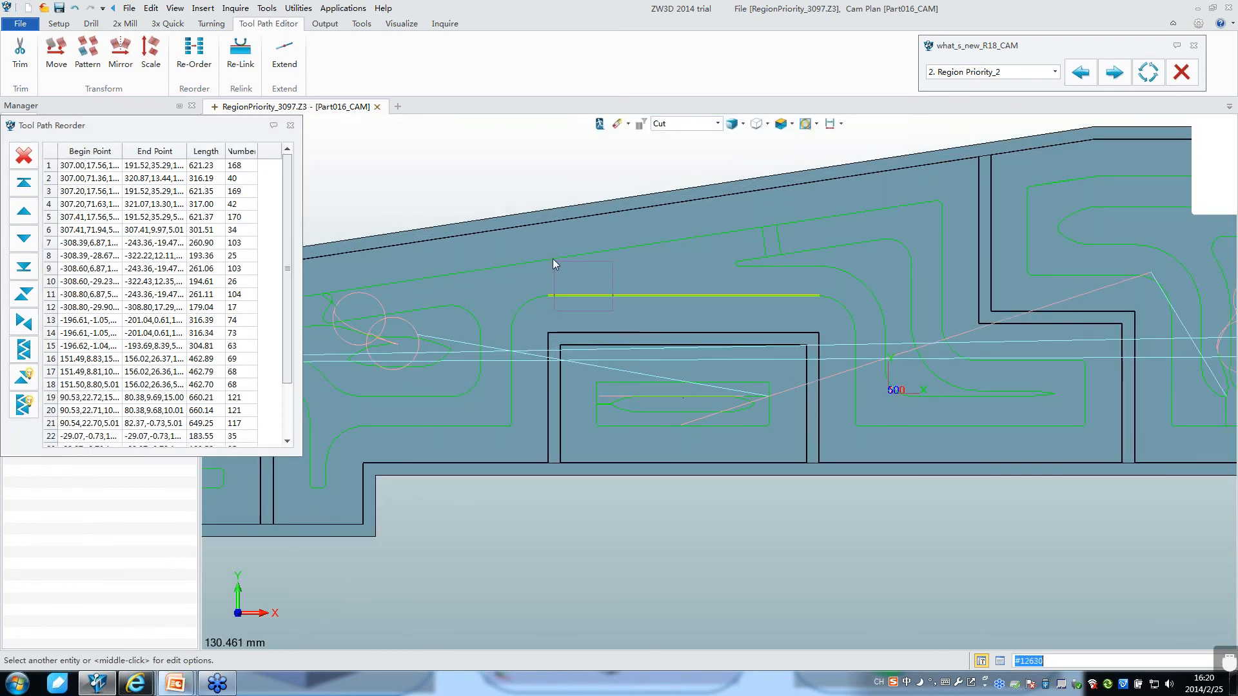
{"action": "left_click", "coordinate": [546, 251]}
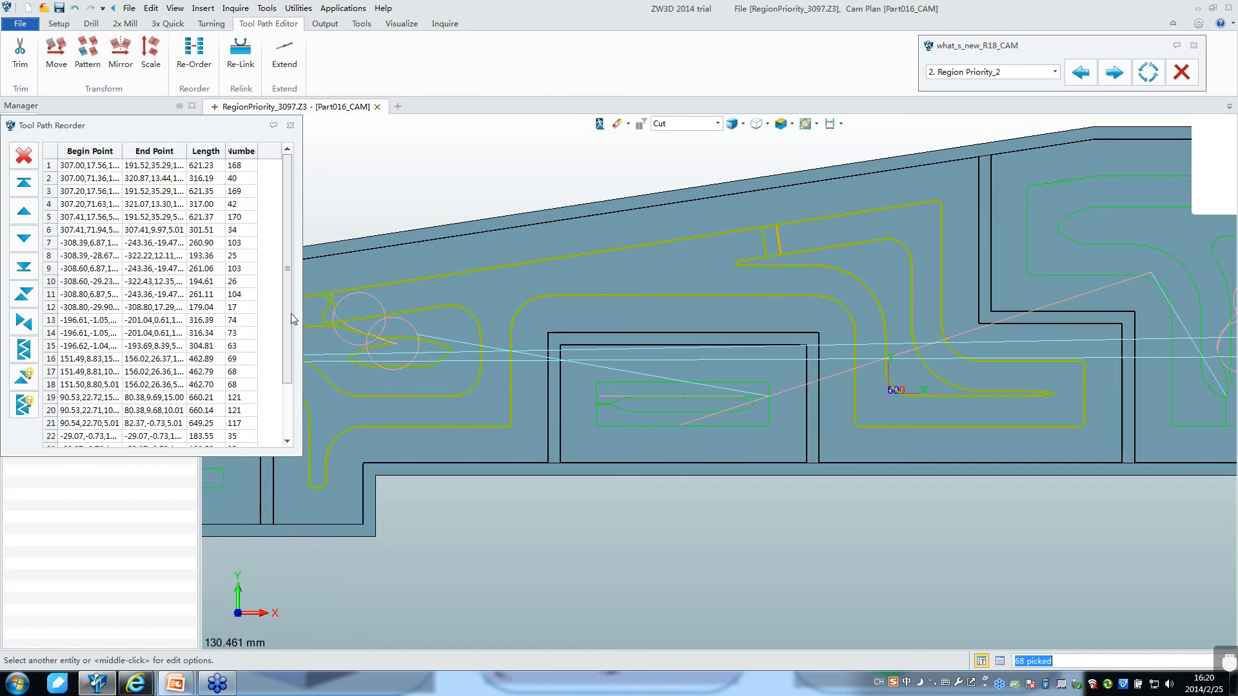
{"action": "left_click", "coordinate": [25, 267]}
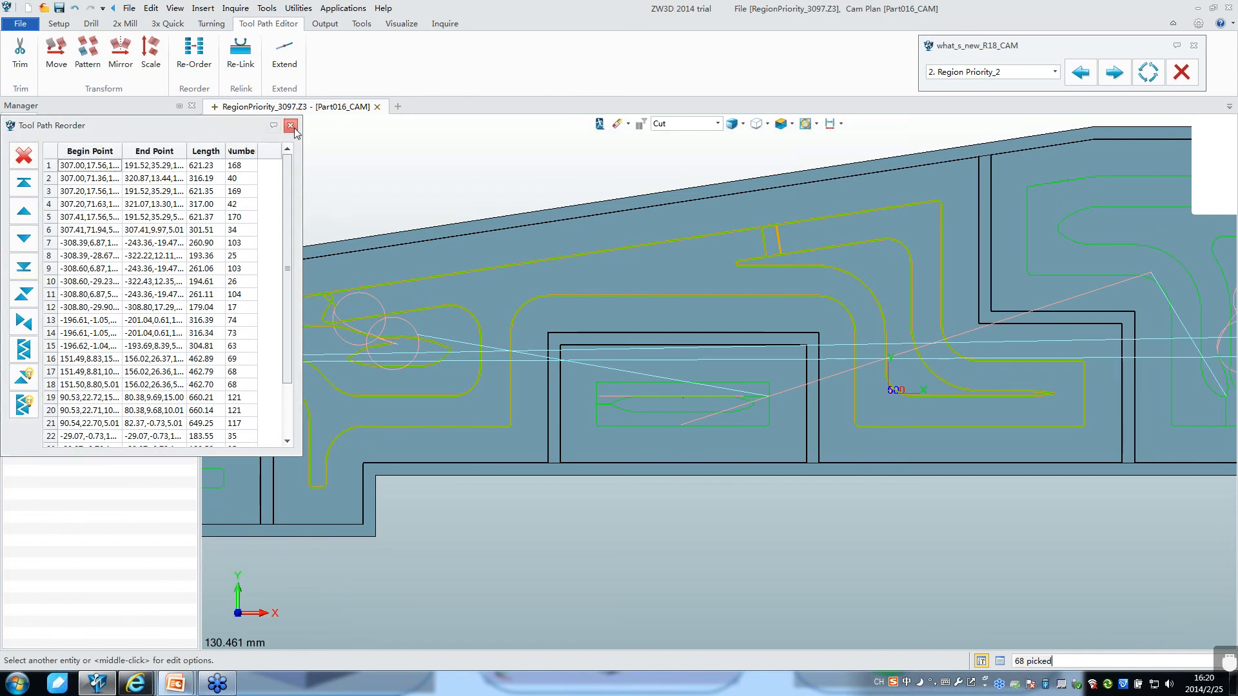
{"action": "left_click", "coordinate": [290, 126]}
Step: Show the part in a 3D view and run Solid Verify on Rough Offset 2d _r1800 with a motion delay of -0.20
{"action": "scroll", "coordinate": [467, 194], "scroll_direction": "down", "scroll_amount": 5}
{"action": "right_click_drag", "start_coordinate": [486, 323], "coordinate": [390, 371]}
{"action": "right_click_drag", "start_coordinate": [237, 257], "coordinate": [71, 277]}
{"action": "left_click", "coordinate": [77, 274]}
{"action": "right_click", "coordinate": [45, 279]}
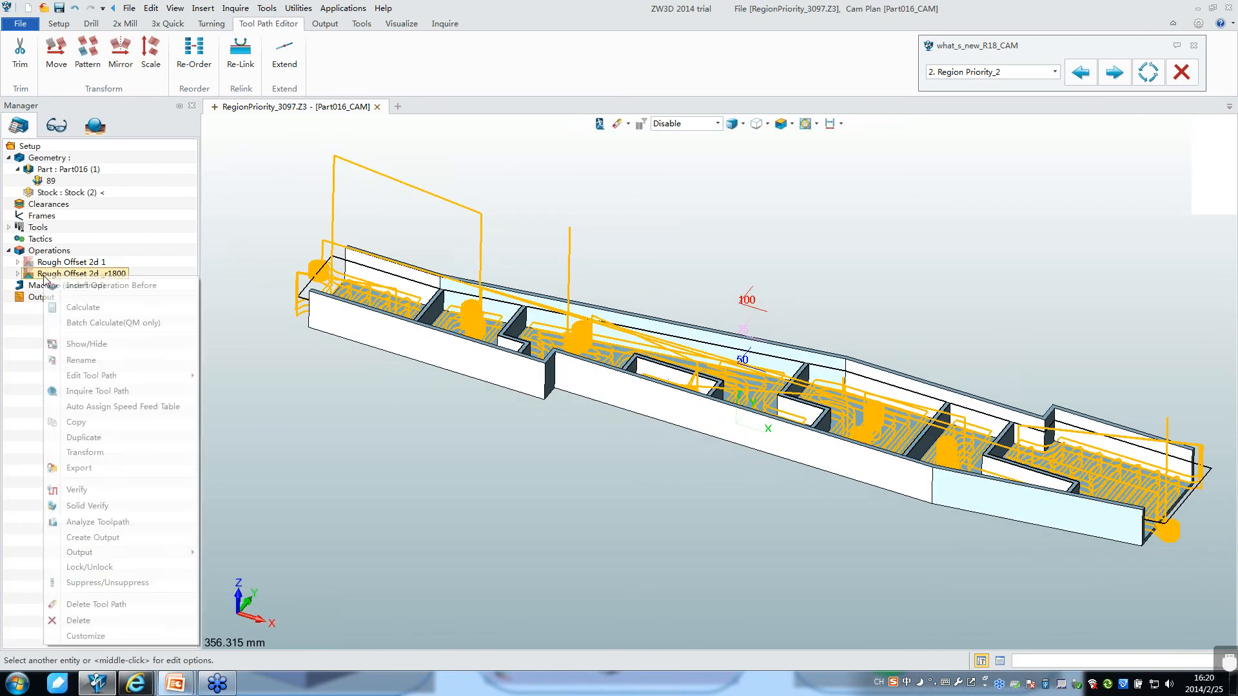
{"action": "left_click", "coordinate": [87, 505]}
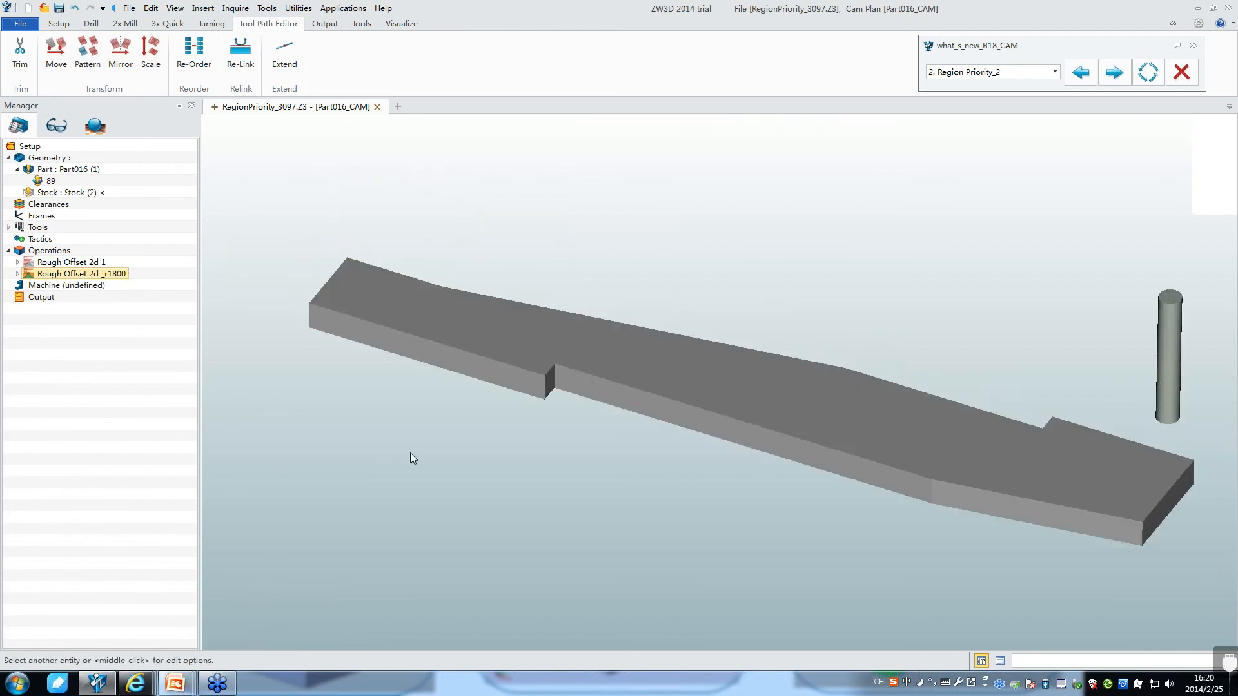
{"action": "left_click_drag", "start_coordinate": [96, 405], "coordinate": [87, 406]}
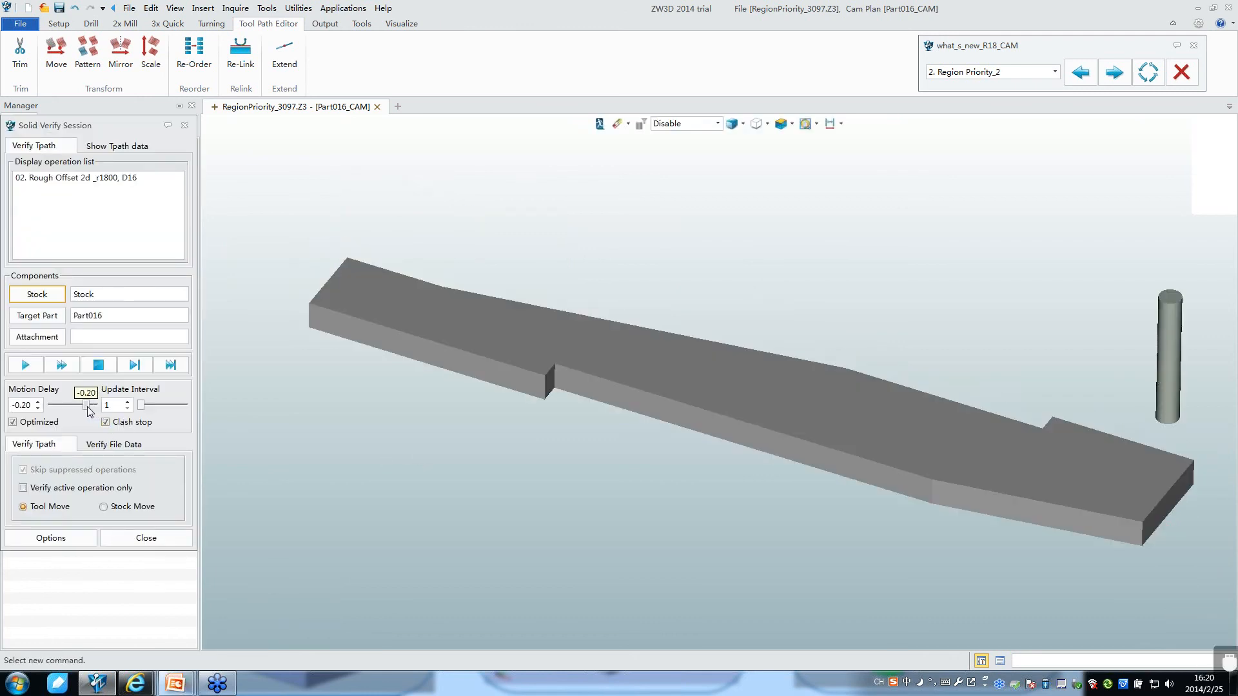
{"action": "left_click", "coordinate": [26, 365]}
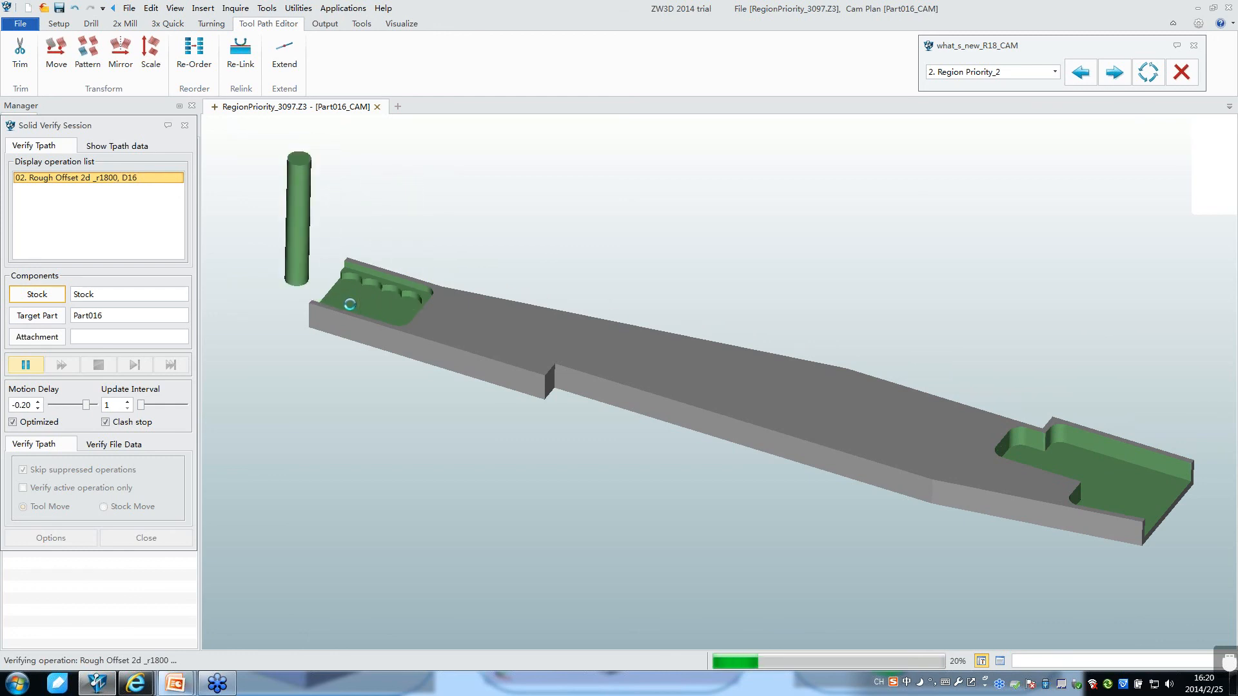
Step: Pause the solid verification, set the motion delay to -0.10 and resume playback
{"action": "left_click", "coordinate": [28, 365]}
{"action": "left_click_drag", "start_coordinate": [85, 408], "coordinate": [90, 409]}
{"action": "left_click", "coordinate": [26, 365]}
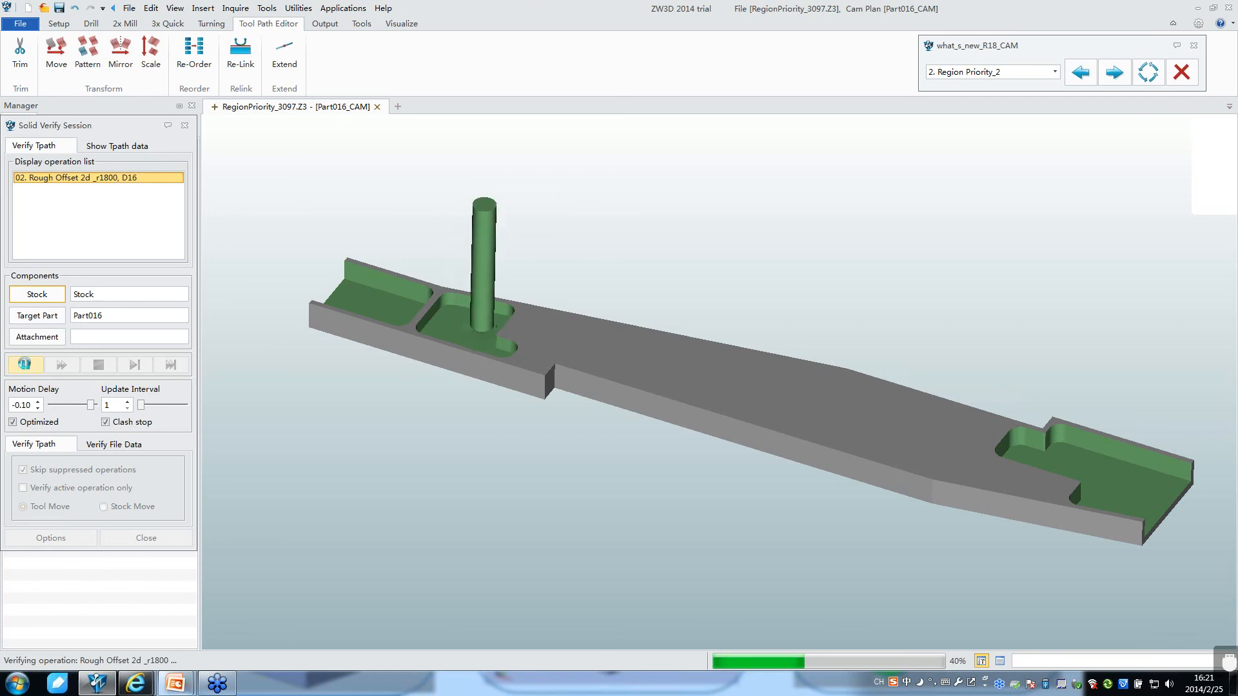
Step: Play the rest of the verification with motion delay 0.00 and update interval 27, and close the session
{"action": "left_click_drag", "start_coordinate": [91, 404], "coordinate": [153, 406]}
{"action": "left_click", "coordinate": [25, 365]}
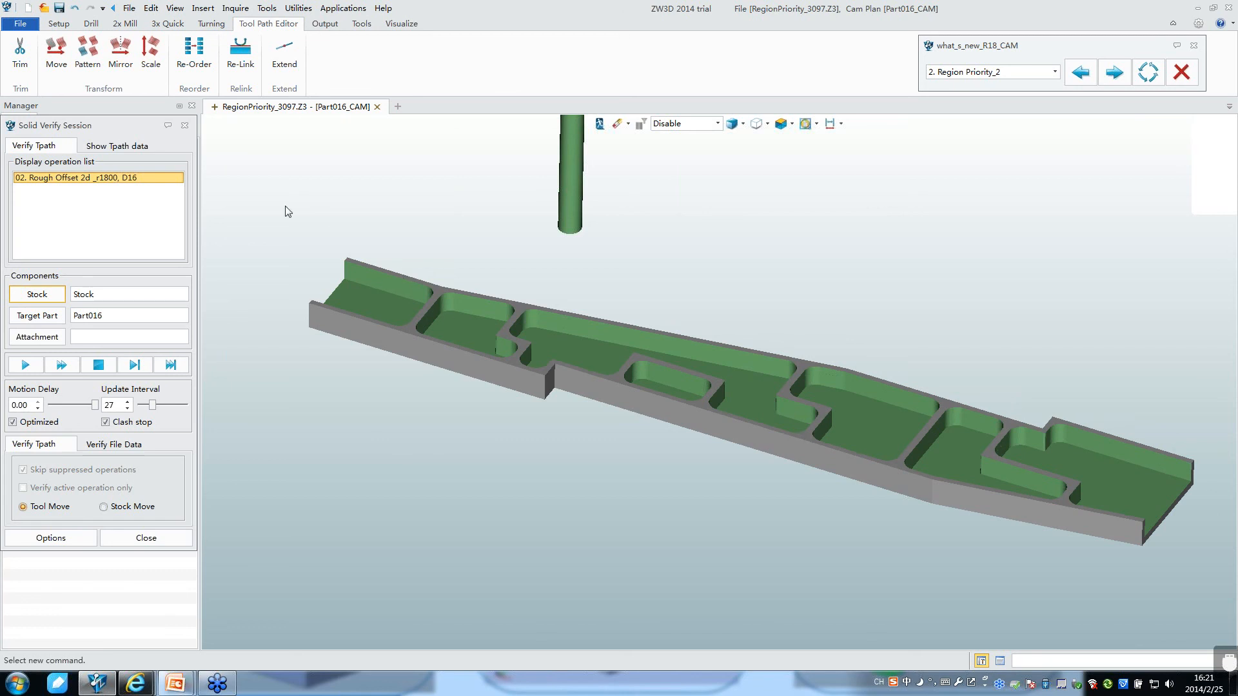
{"action": "left_click", "coordinate": [185, 125]}
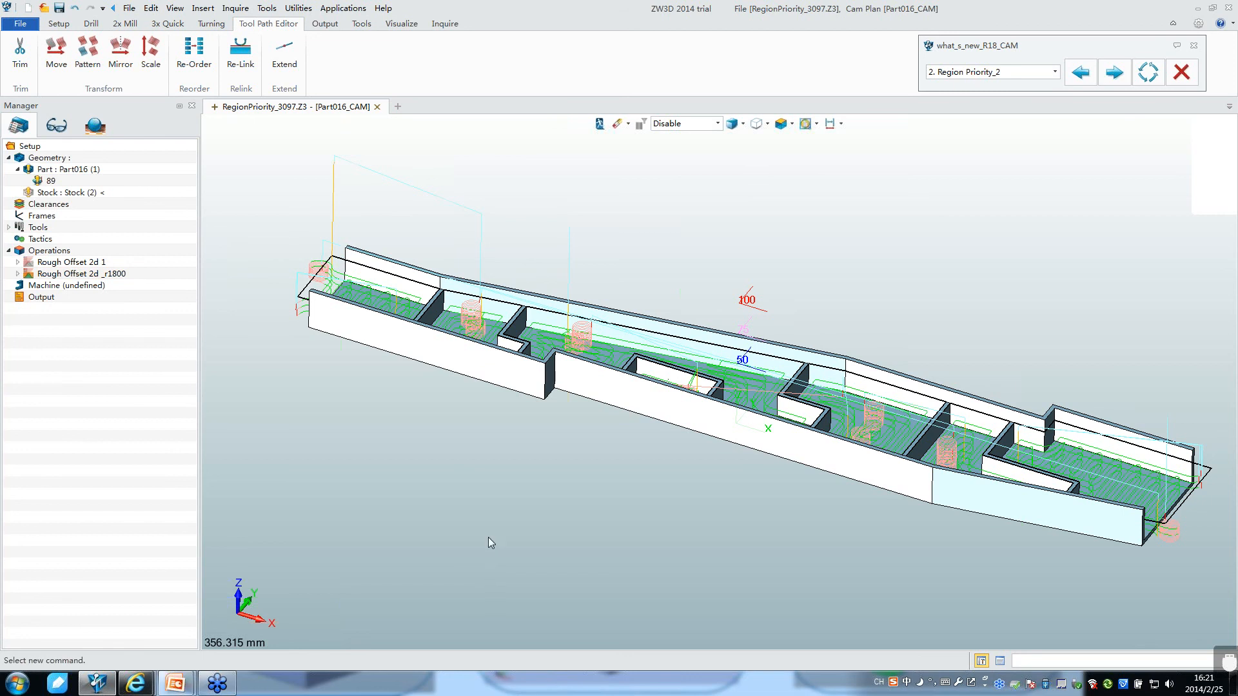
Step: Switch to the PowerPoint slide show of ZW3D2014 What's New.pptx and advance to the Multi-Step-Down in QuickMill Roughing slide
{"action": "key", "text": "alt+Tab"}
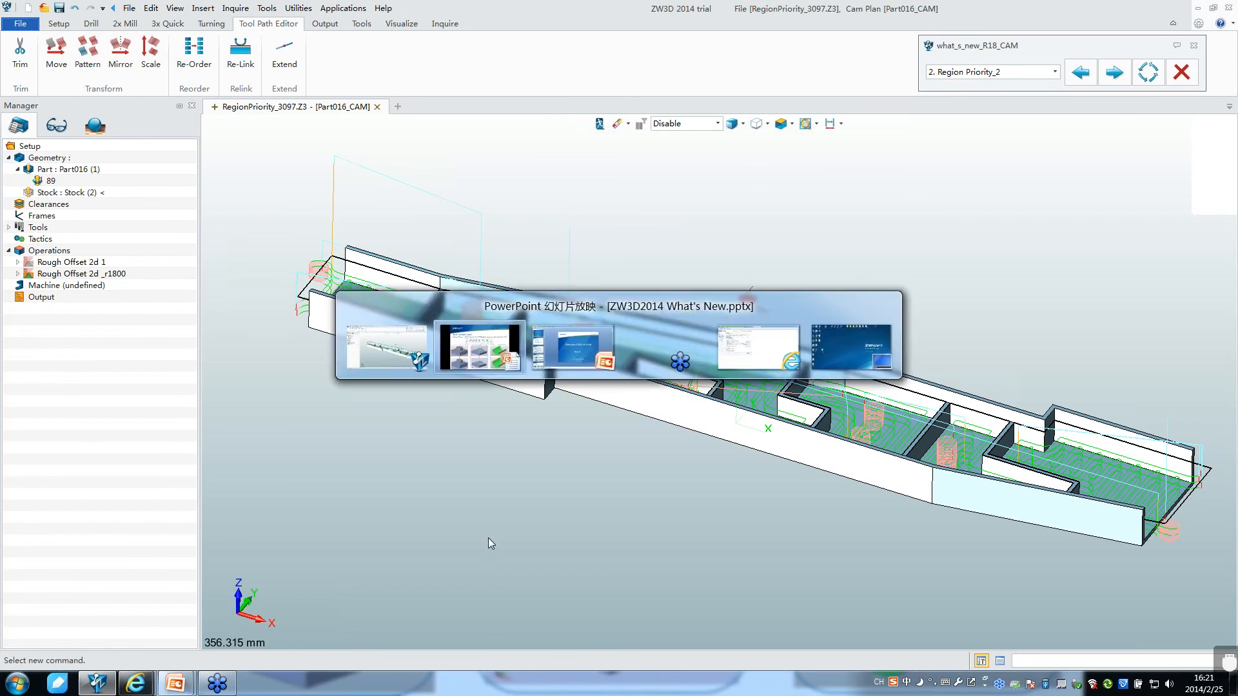
{"action": "key", "text": "alt+Tab"}
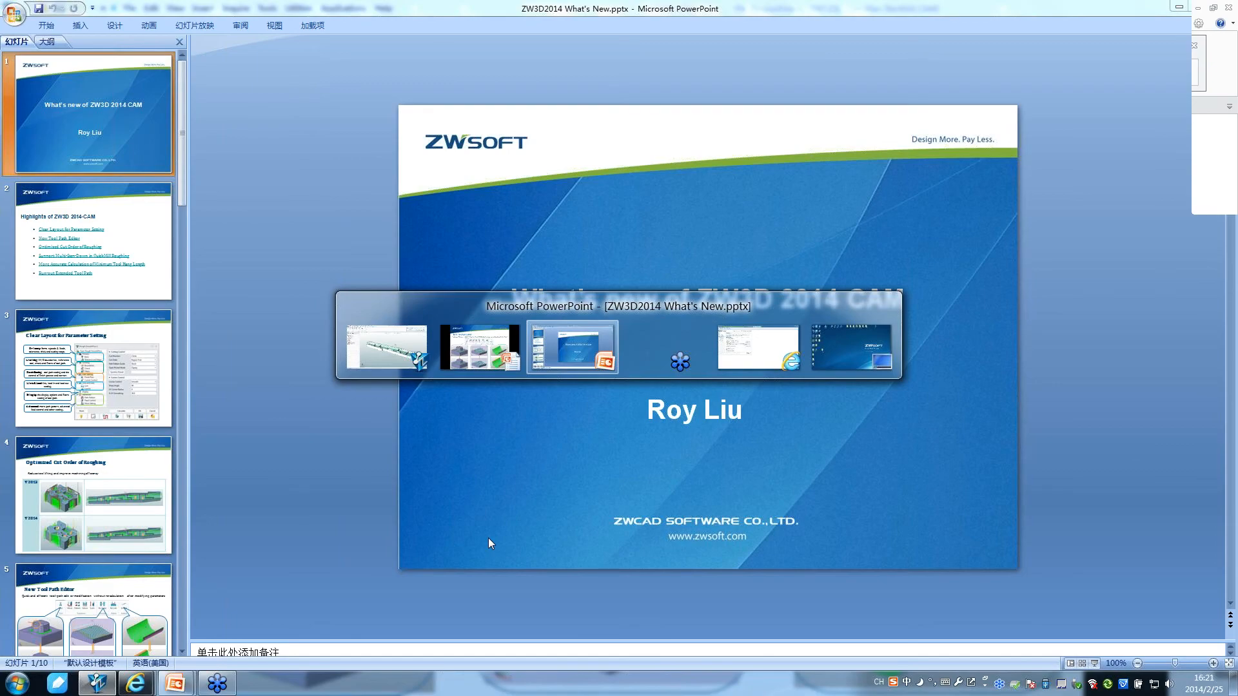
{"action": "mouse_move", "coordinate": [482, 348]}
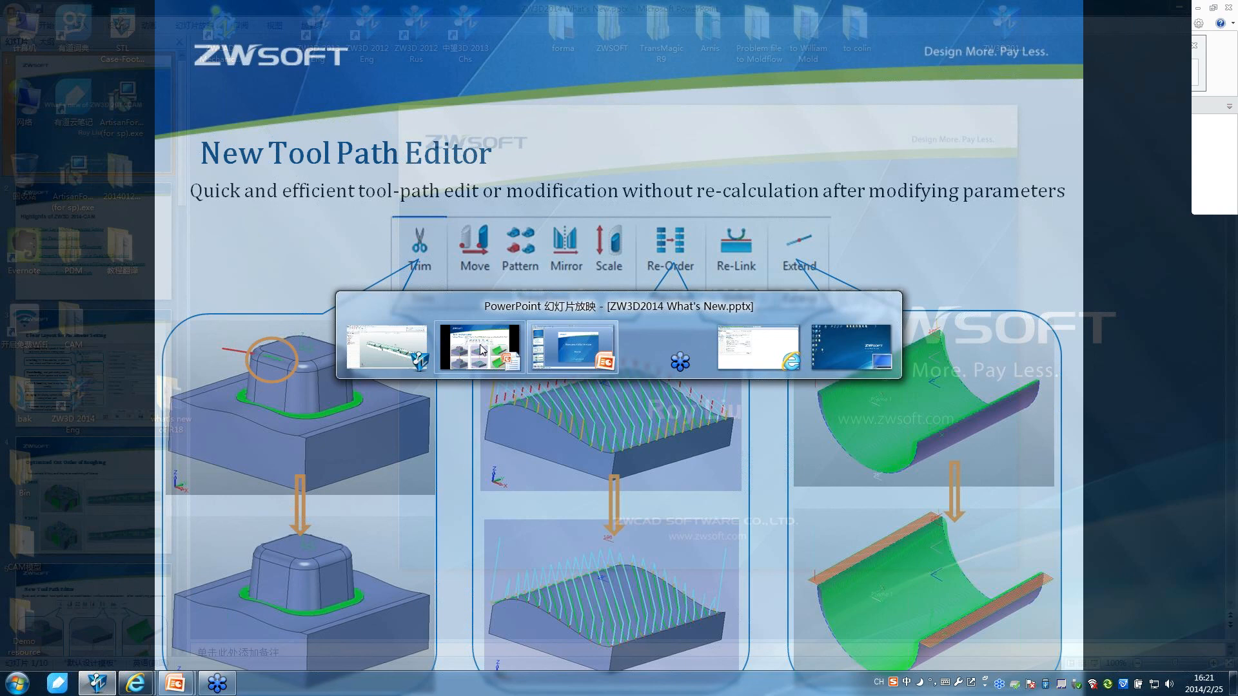
{"action": "left_click", "coordinate": [482, 349]}
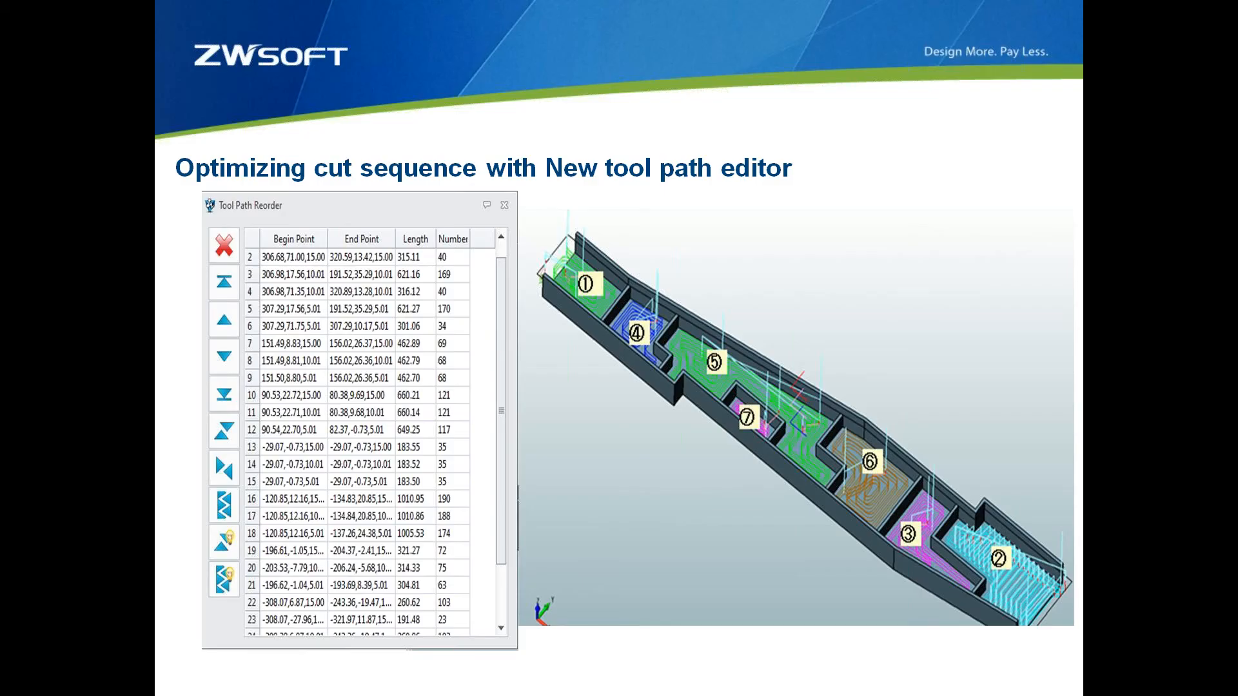
{"action": "key", "text": "Right"}
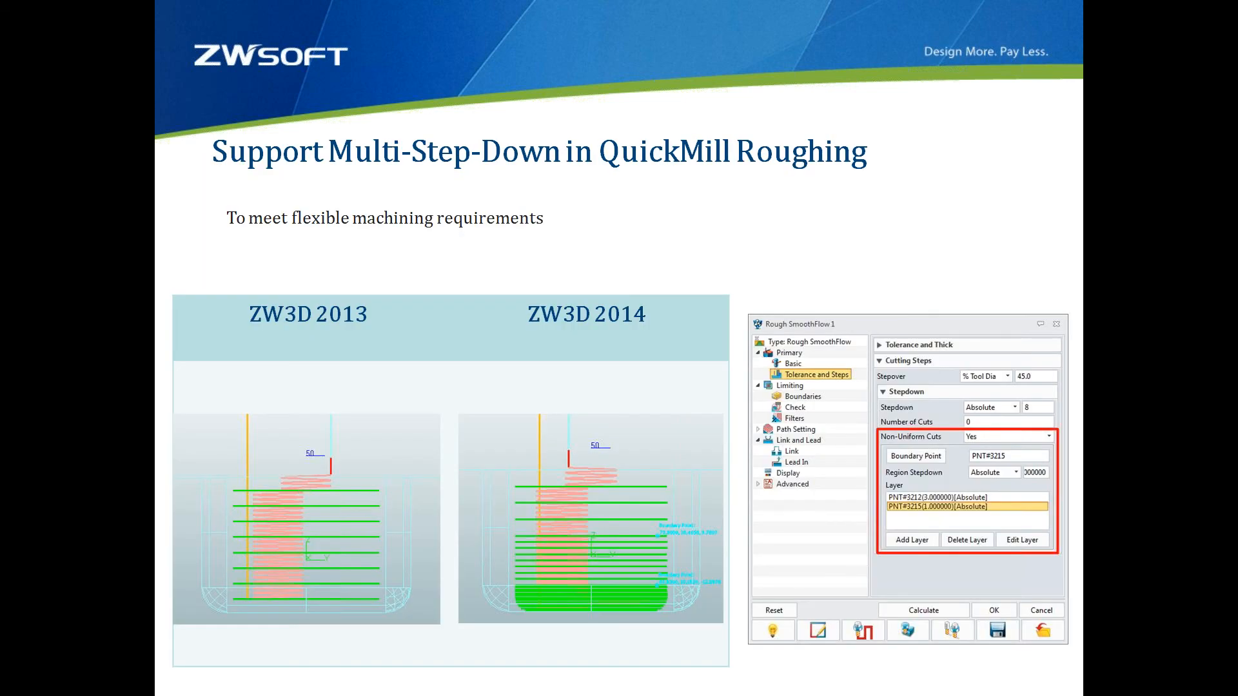
Step: Switch to ZW3D and advance the what_s_new_R18_CAM presentation to 4. Toolpath Editor_Reorder
{"action": "key", "text": "alt+Tab"}
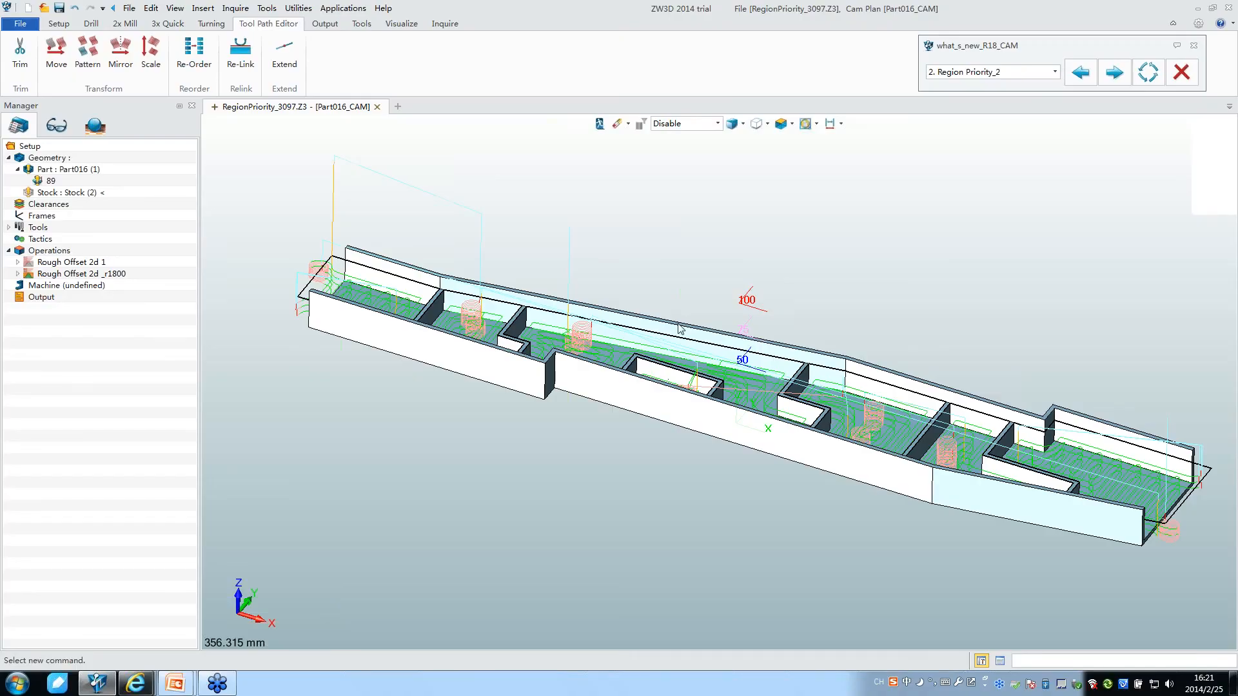
{"action": "left_click", "coordinate": [1115, 74]}
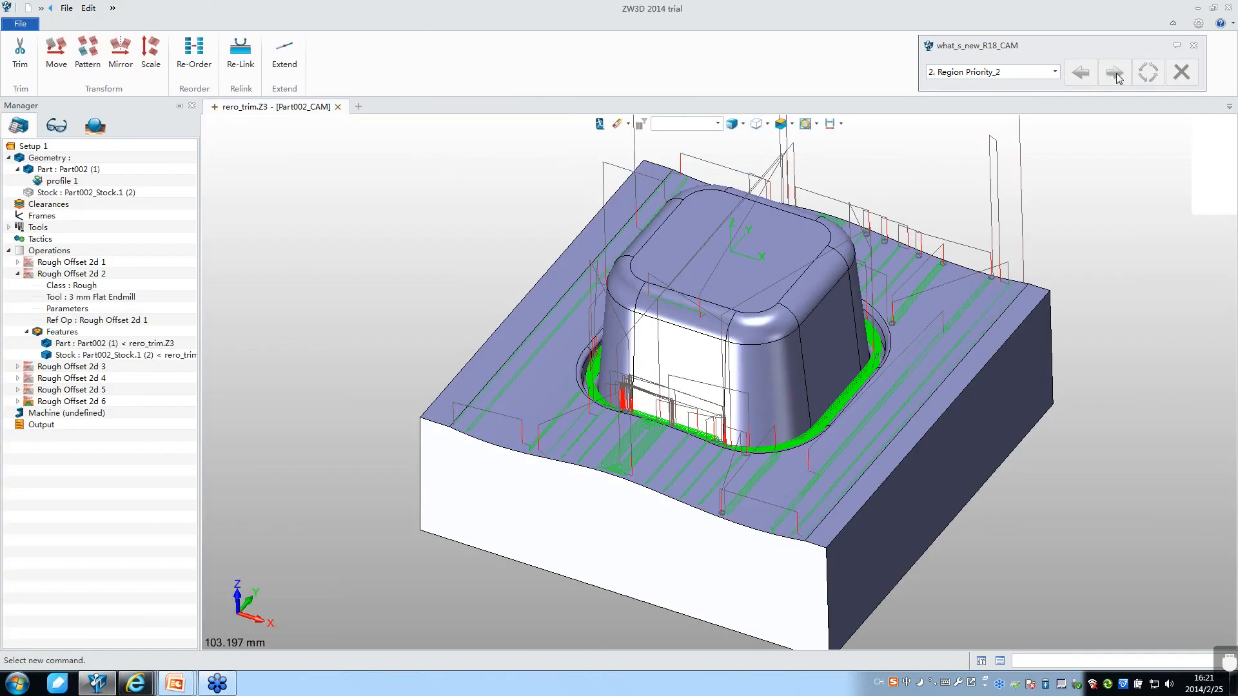
{"action": "left_click", "coordinate": [1116, 73]}
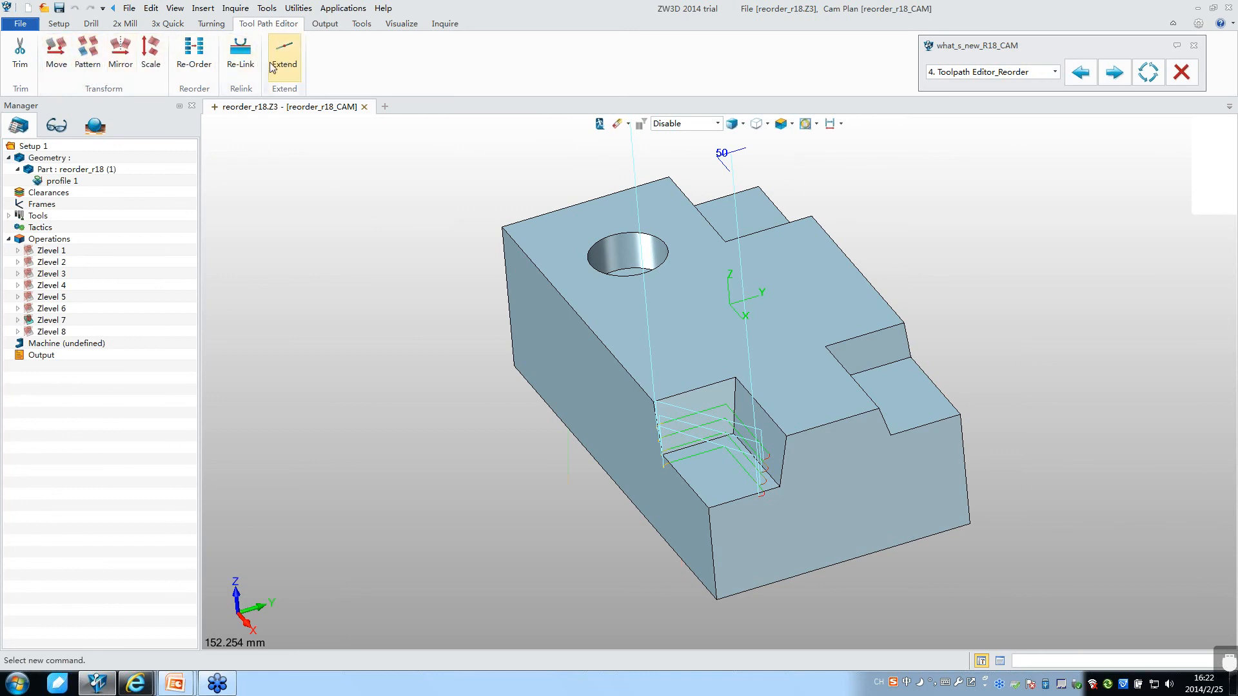
Step: Hide the Zlevel 7 tool path and display the Zlevel 1 tool path on the part
{"action": "left_click", "coordinate": [51, 320]}
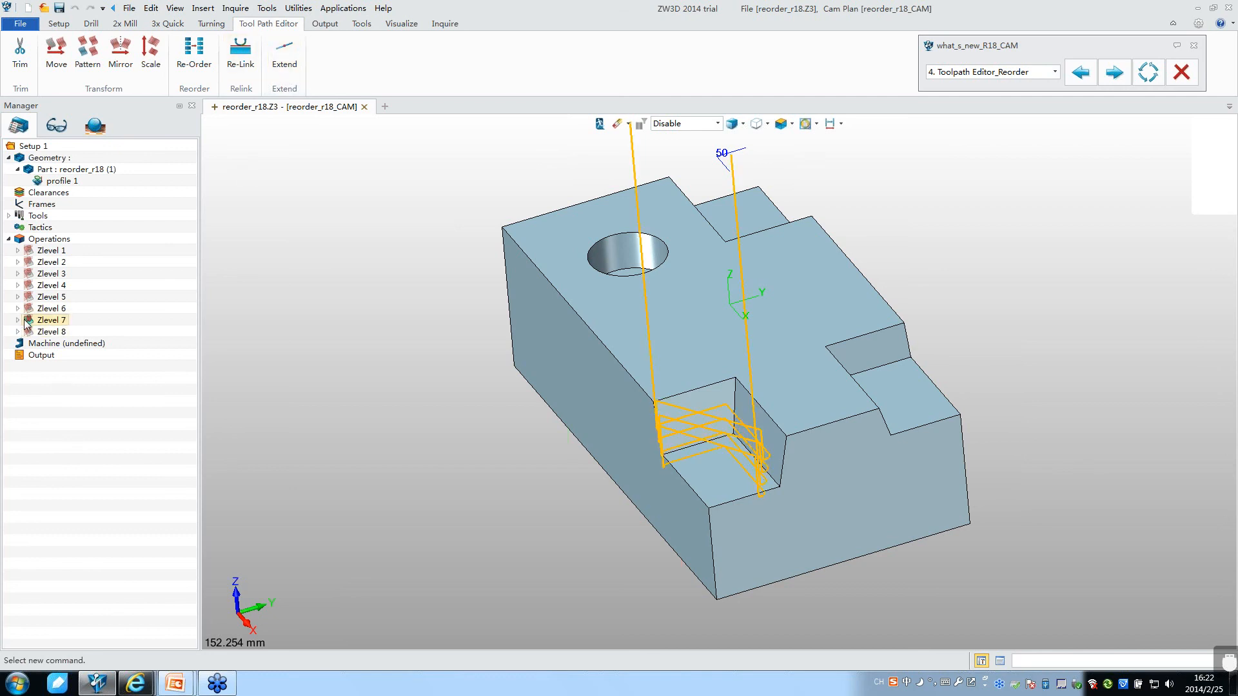
{"action": "left_click", "coordinate": [30, 251]}
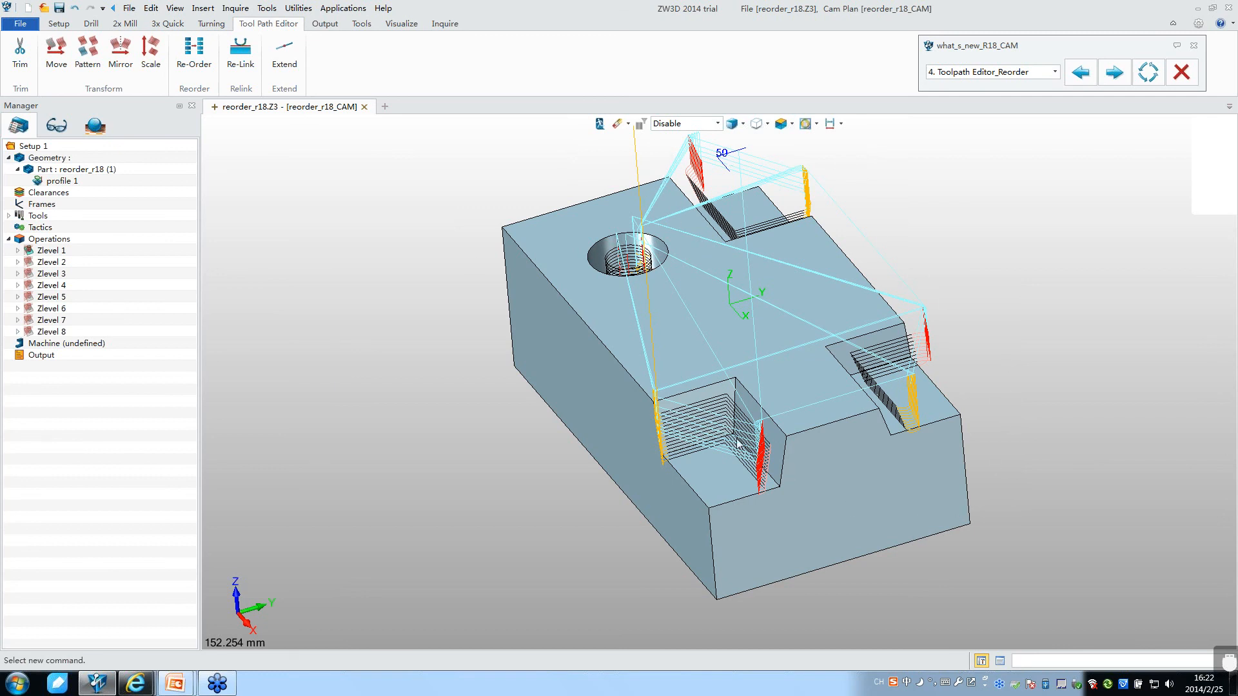
{"action": "middle_click_drag", "start_coordinate": [490, 411], "coordinate": [471, 406]}
{"action": "right_click_drag", "start_coordinate": [471, 406], "coordinate": [454, 407]}
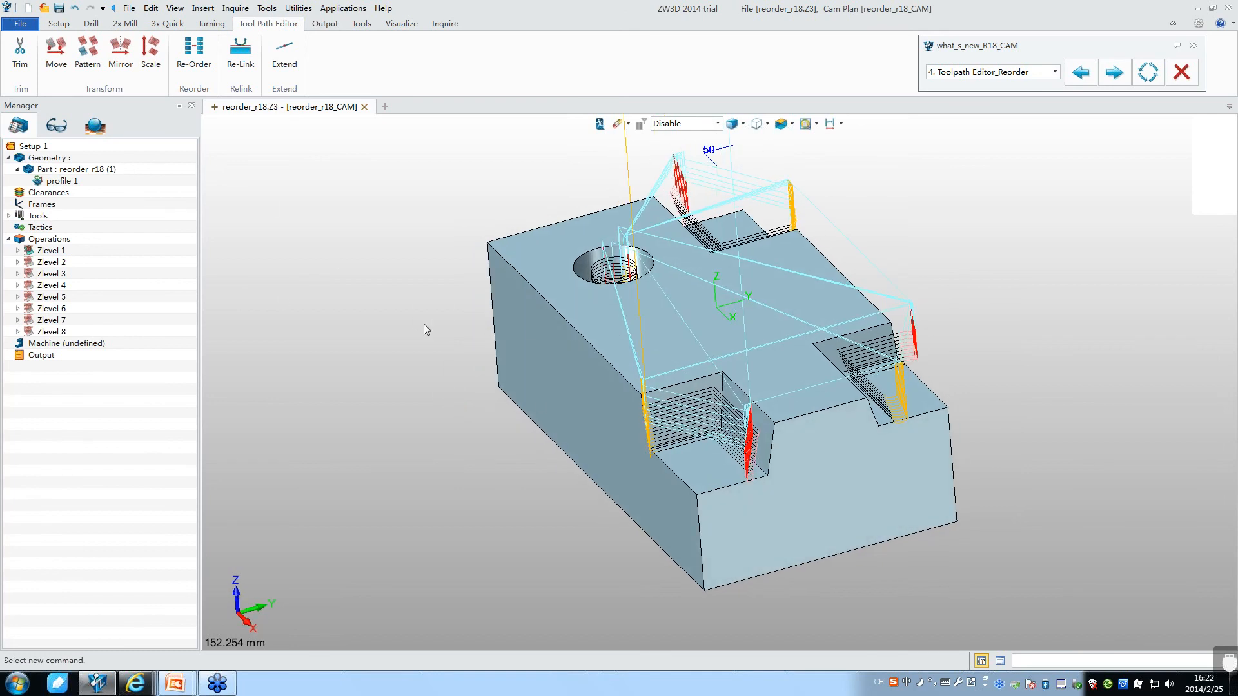
Step: Reorder the Zlevel 1 tool path so its cuts alternate direction in a zigzag, and inspect the links from another angle
{"action": "left_click", "coordinate": [65, 251]}
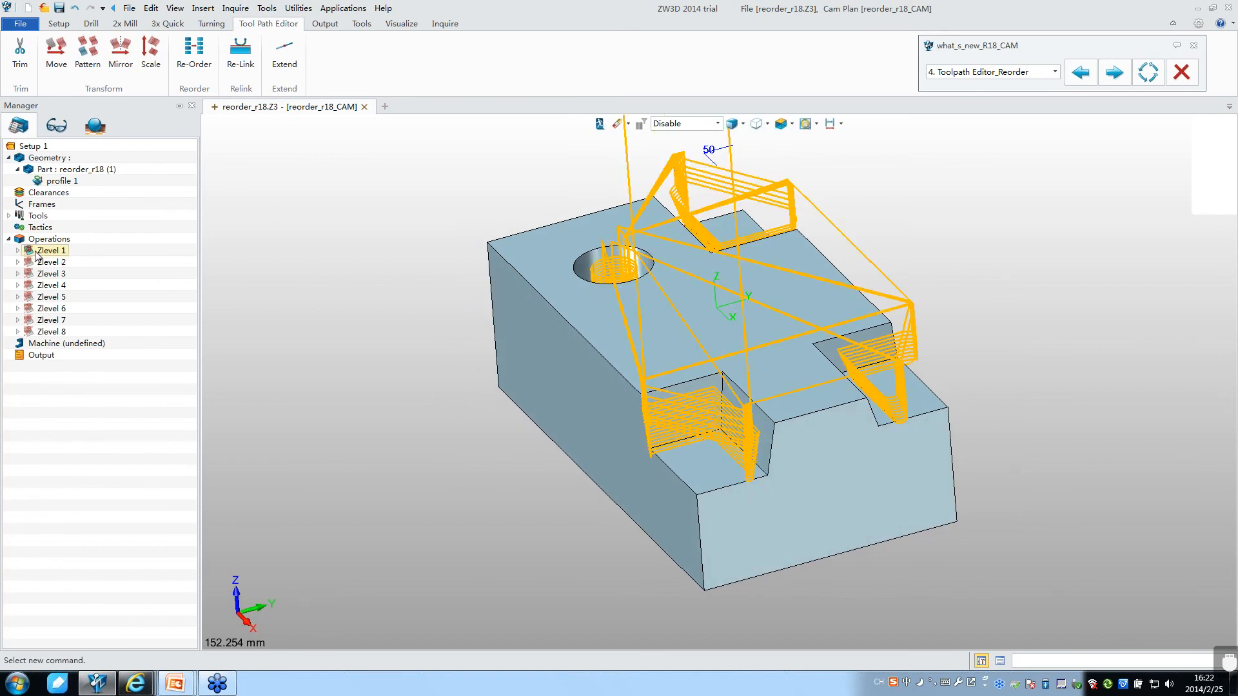
{"action": "left_click", "coordinate": [209, 63]}
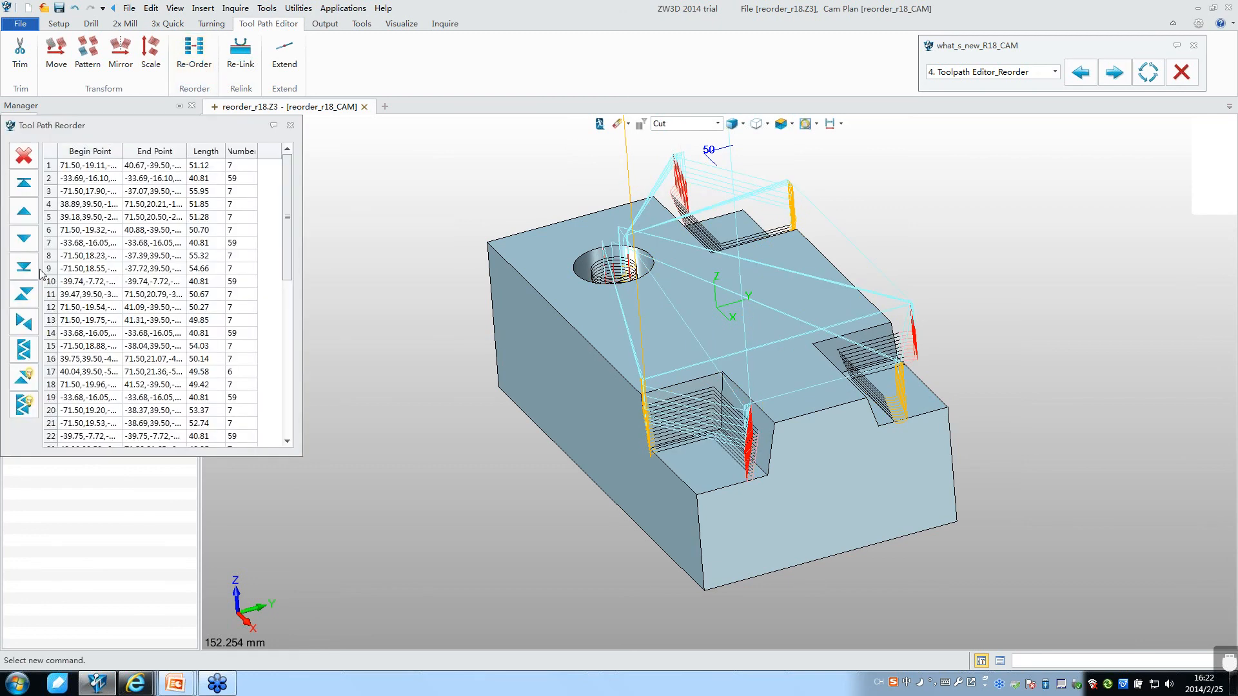
{"action": "left_click", "coordinate": [22, 350]}
{"action": "left_click", "coordinate": [23, 350]}
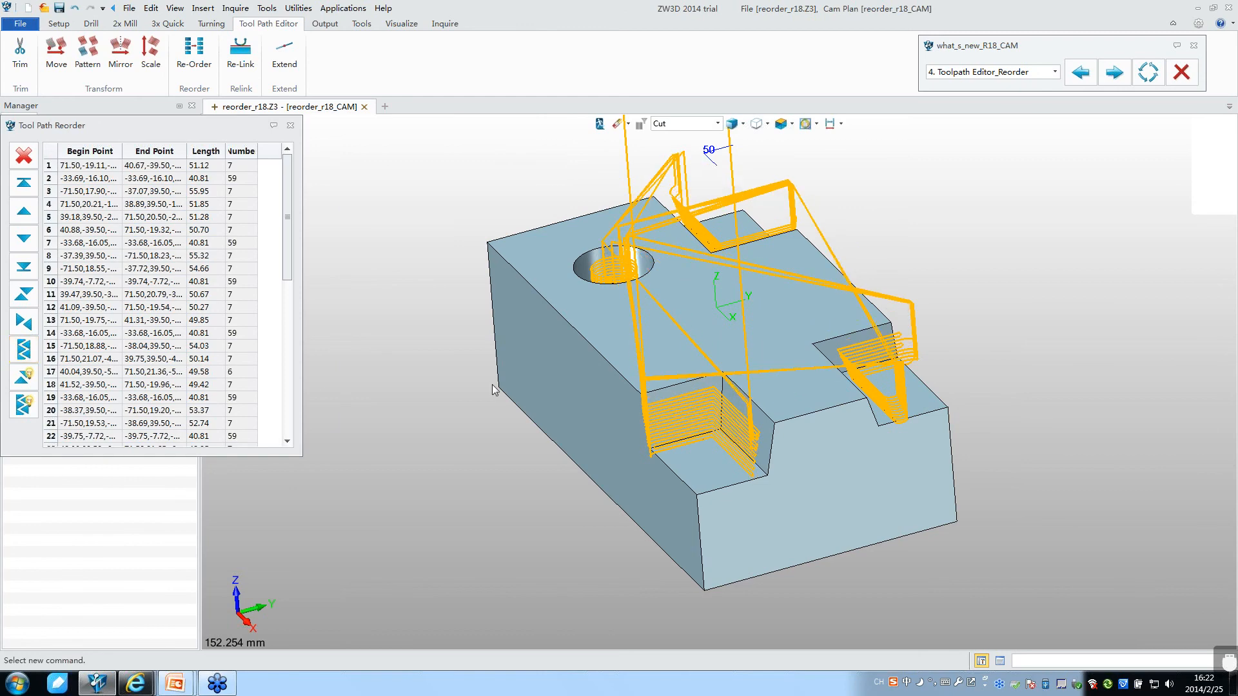
{"action": "right_click_drag", "start_coordinate": [541, 391], "coordinate": [683, 451]}
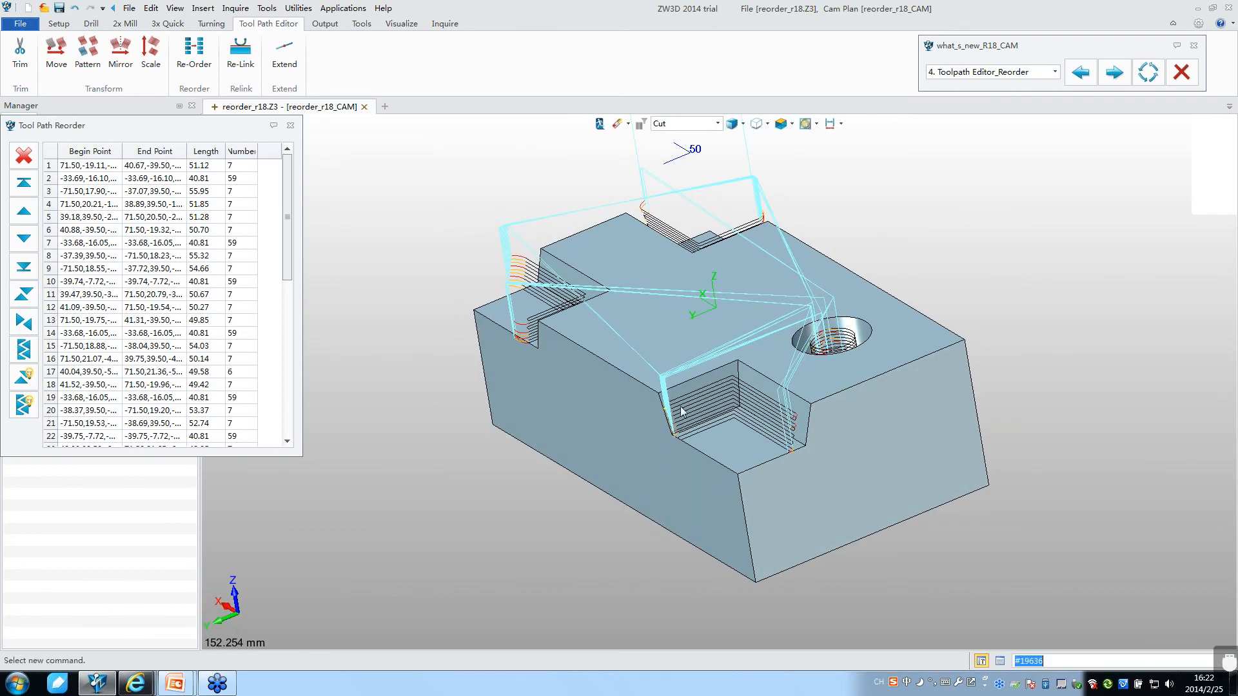
{"action": "scroll", "coordinate": [680, 406], "scroll_direction": "up", "scroll_amount": 5}
{"action": "scroll", "coordinate": [680, 406], "scroll_direction": "down", "scroll_amount": 5}
Step: Apply the automatic zigzag ordering to the Zlevel 1 cuts, close Tool Path Reorder and view the pocket passes
{"action": "left_click", "coordinate": [24, 405]}
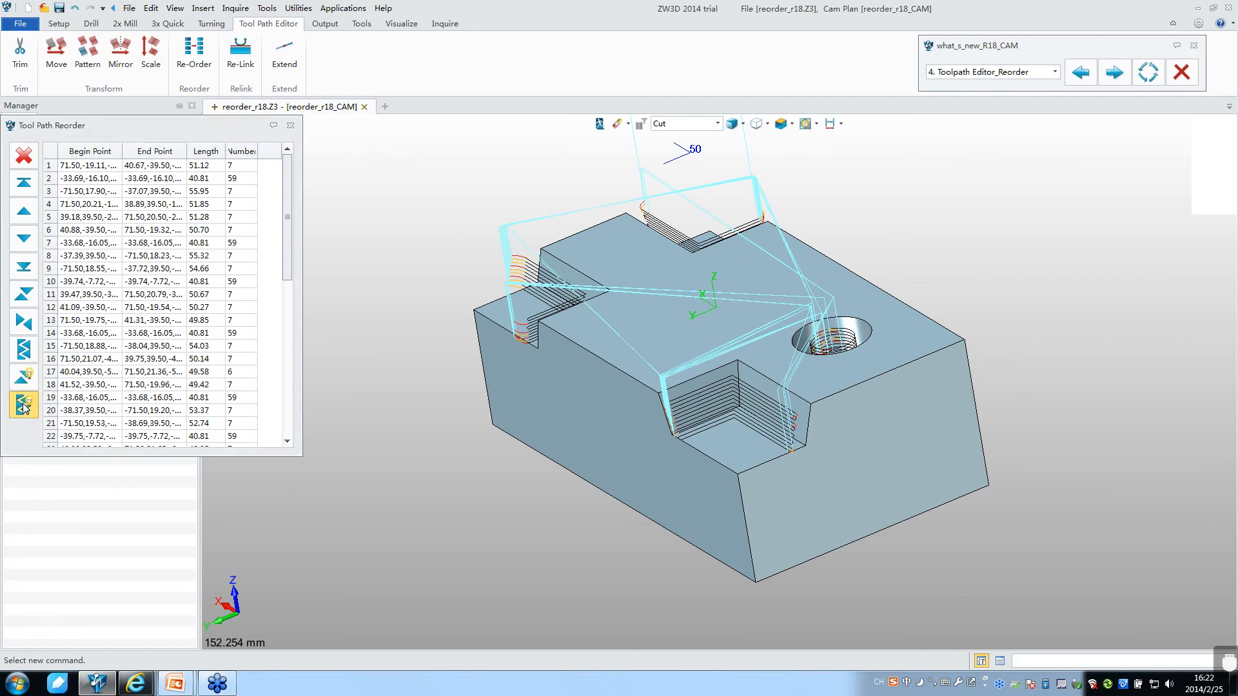
{"action": "left_click", "coordinate": [433, 511]}
{"action": "right_click_drag", "start_coordinate": [437, 503], "coordinate": [455, 528]}
{"action": "left_click", "coordinate": [291, 126]}
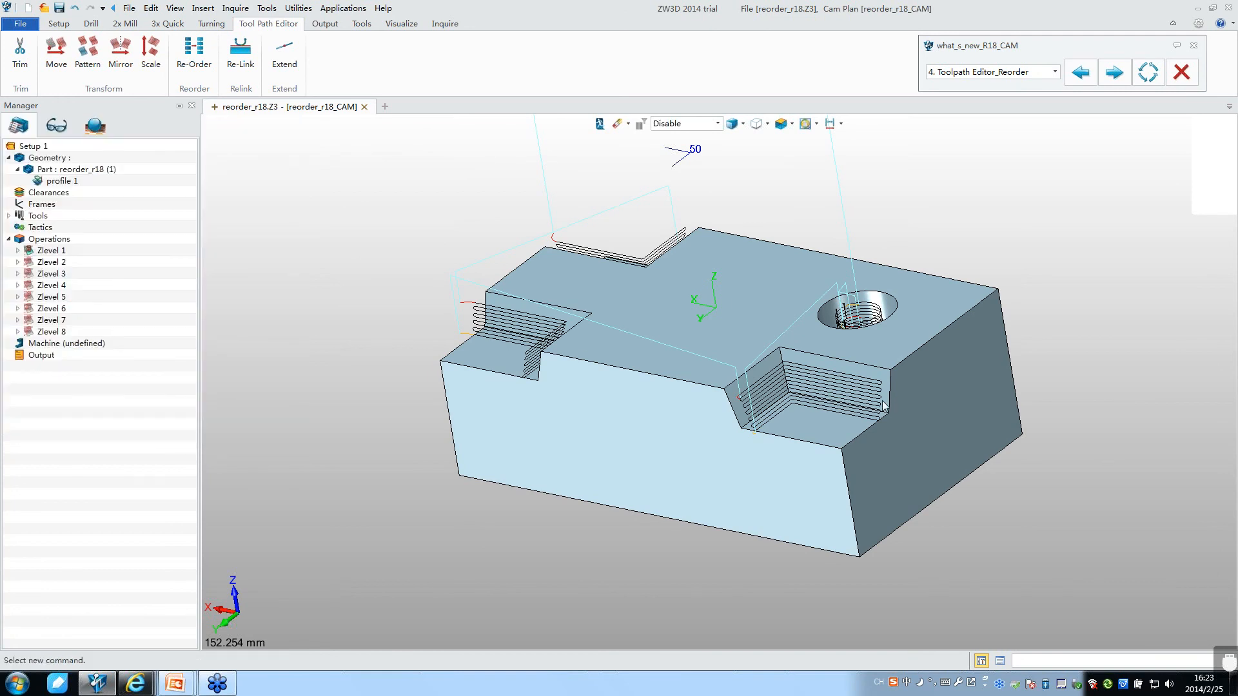
{"action": "scroll", "coordinate": [883, 406], "scroll_direction": "up", "scroll_amount": 3}
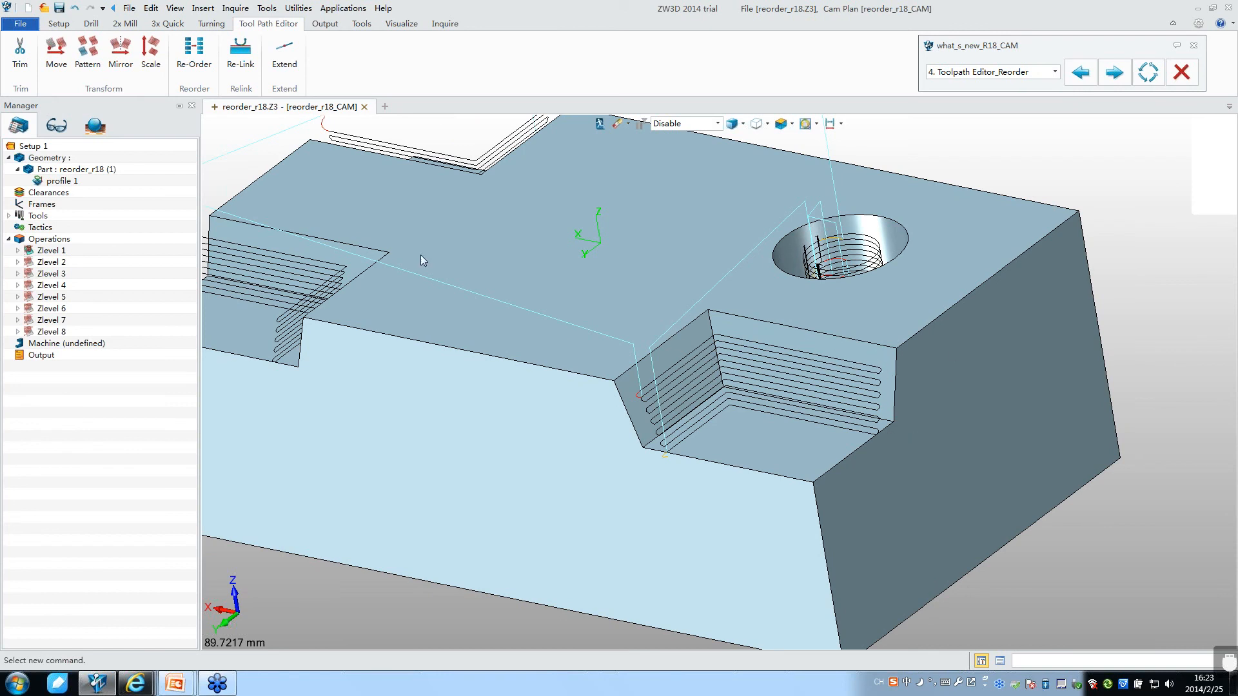
Step: Extend the Zlevel 1 tool path cuts and inspect their ends at the corner pocket
{"action": "left_click", "coordinate": [284, 58]}
{"action": "key", "text": "Escape"}
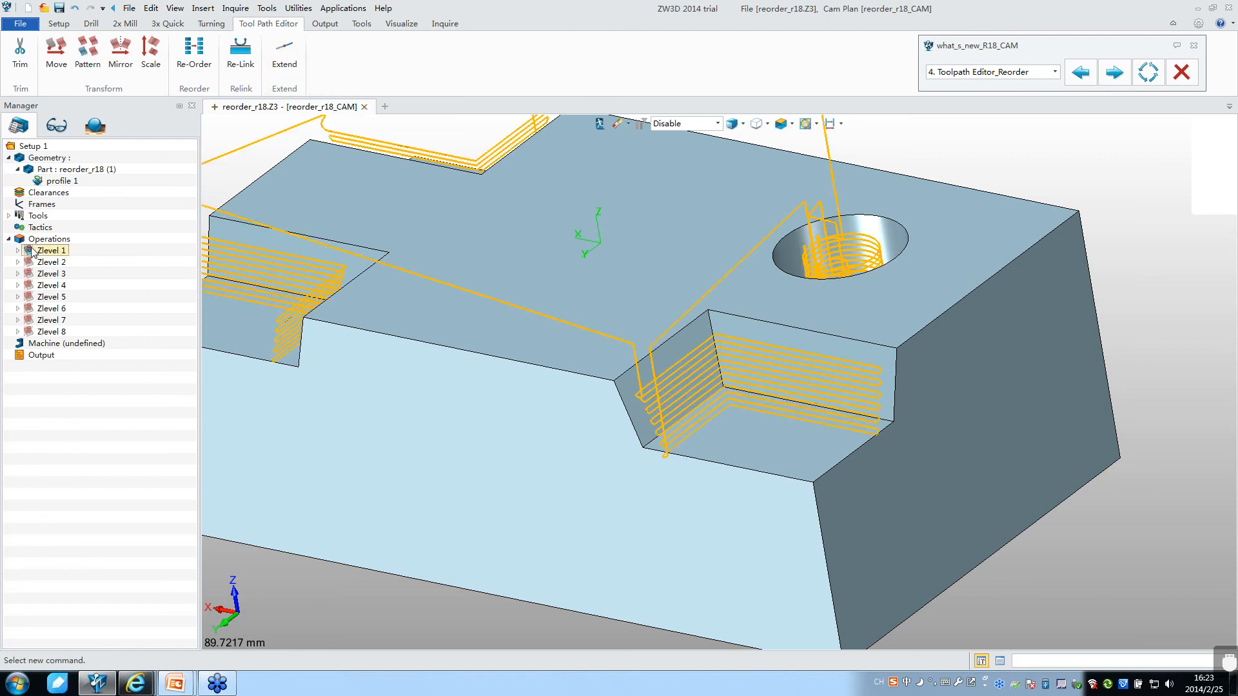
{"action": "left_click", "coordinate": [32, 251]}
{"action": "left_click", "coordinate": [367, 113]}
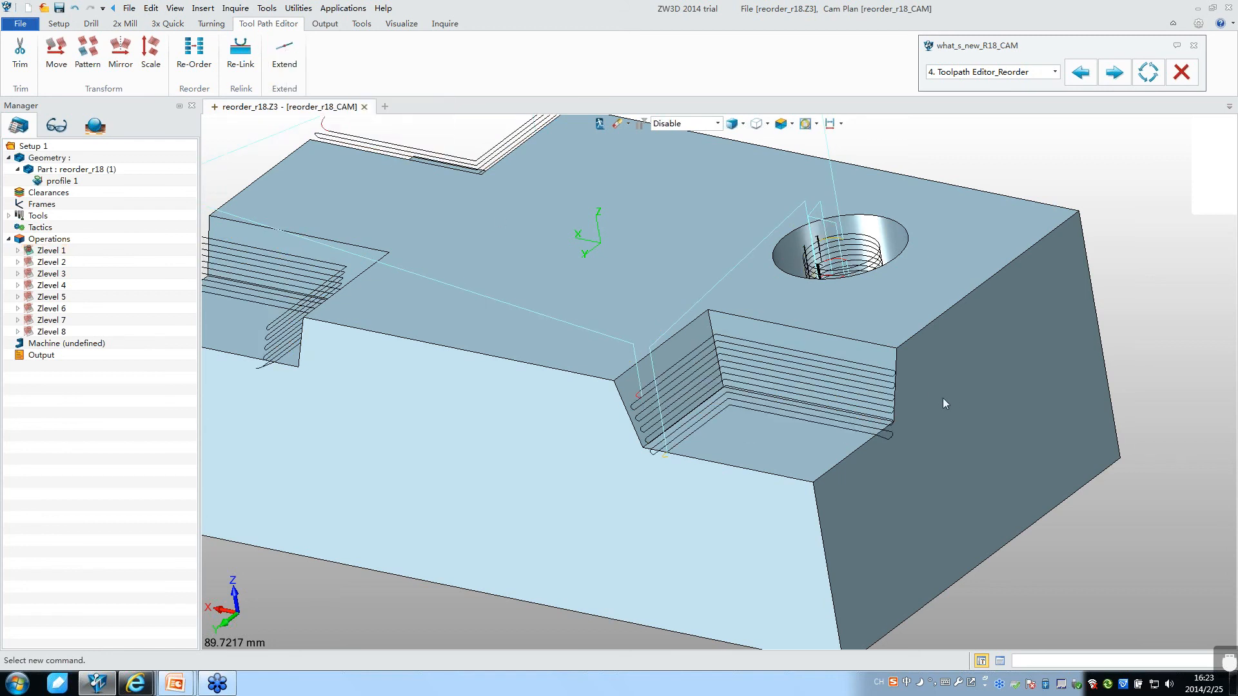
{"action": "scroll", "coordinate": [921, 390], "scroll_direction": "up", "scroll_amount": 1}
{"action": "scroll", "coordinate": [901, 382], "scroll_direction": "up", "scroll_amount": 2}
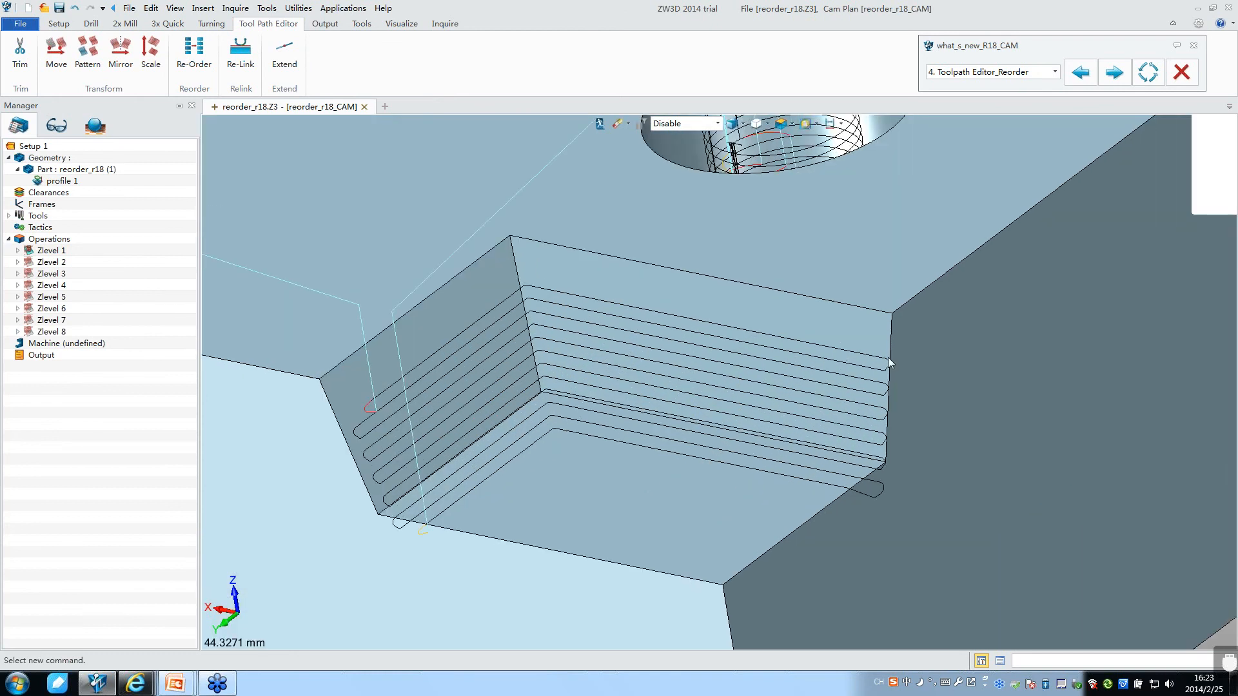
Step: Extend the Zlevel 1 tool path again with a new length so the cuts run well past the part's edges
{"action": "left_click", "coordinate": [50, 251]}
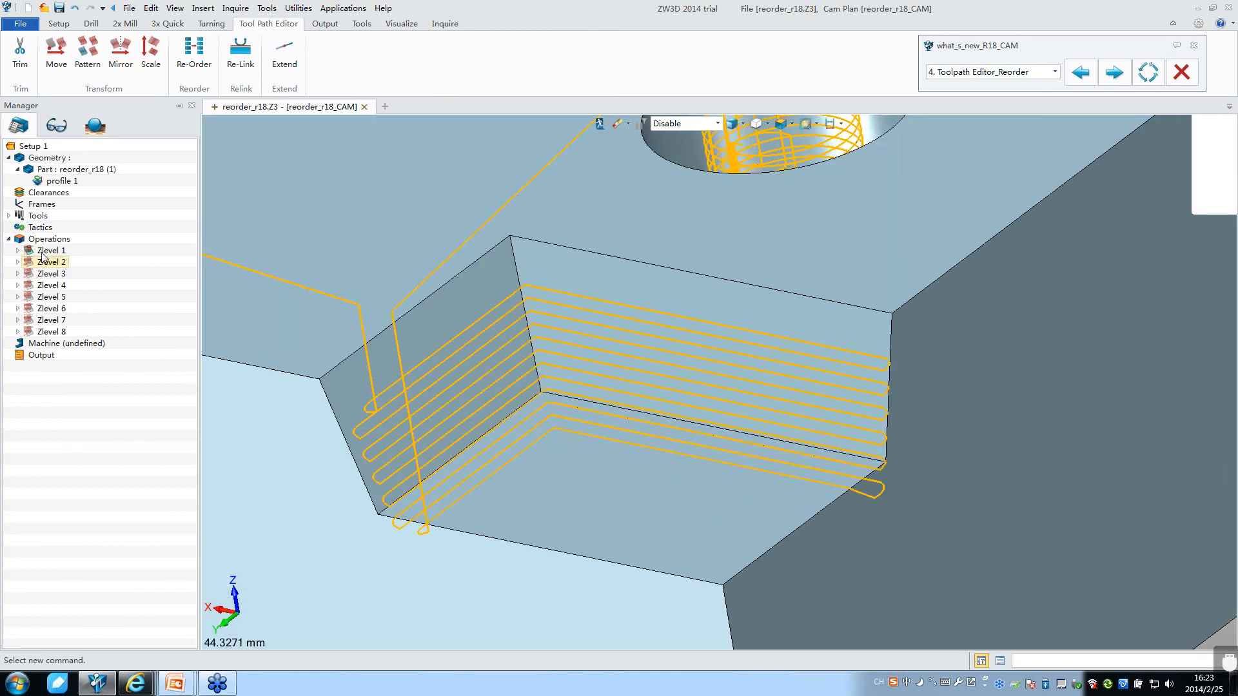
{"action": "left_click", "coordinate": [284, 52]}
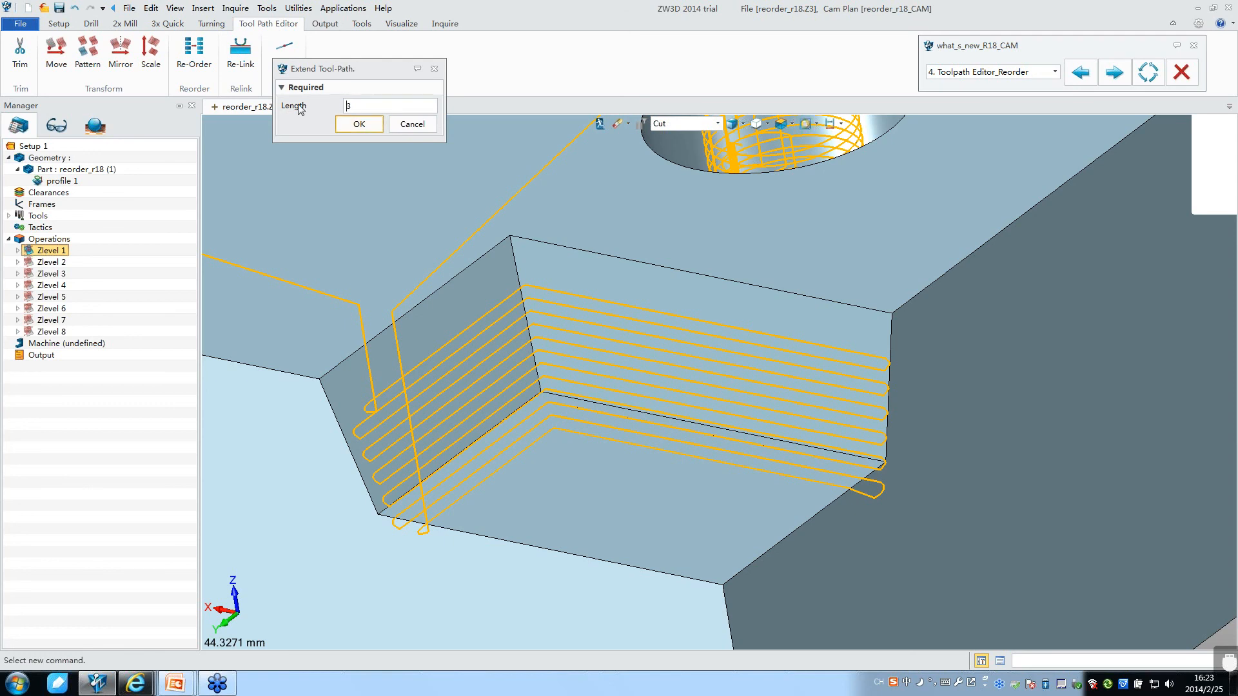
{"action": "double_click", "coordinate": [380, 106]}
{"action": "type", "text": "1"}
{"action": "left_click", "coordinate": [359, 124]}
{"action": "middle_click_drag", "start_coordinate": [586, 272], "coordinate": [889, 389]}
{"action": "scroll", "coordinate": [890, 389], "scroll_direction": "down", "scroll_amount": 2}
{"action": "right_click_drag", "start_coordinate": [869, 399], "coordinate": [604, 364]}
{"action": "scroll", "coordinate": [627, 370], "scroll_direction": "up", "scroll_amount": 3}
{"action": "scroll", "coordinate": [626, 370], "scroll_direction": "down", "scroll_amount": 3}
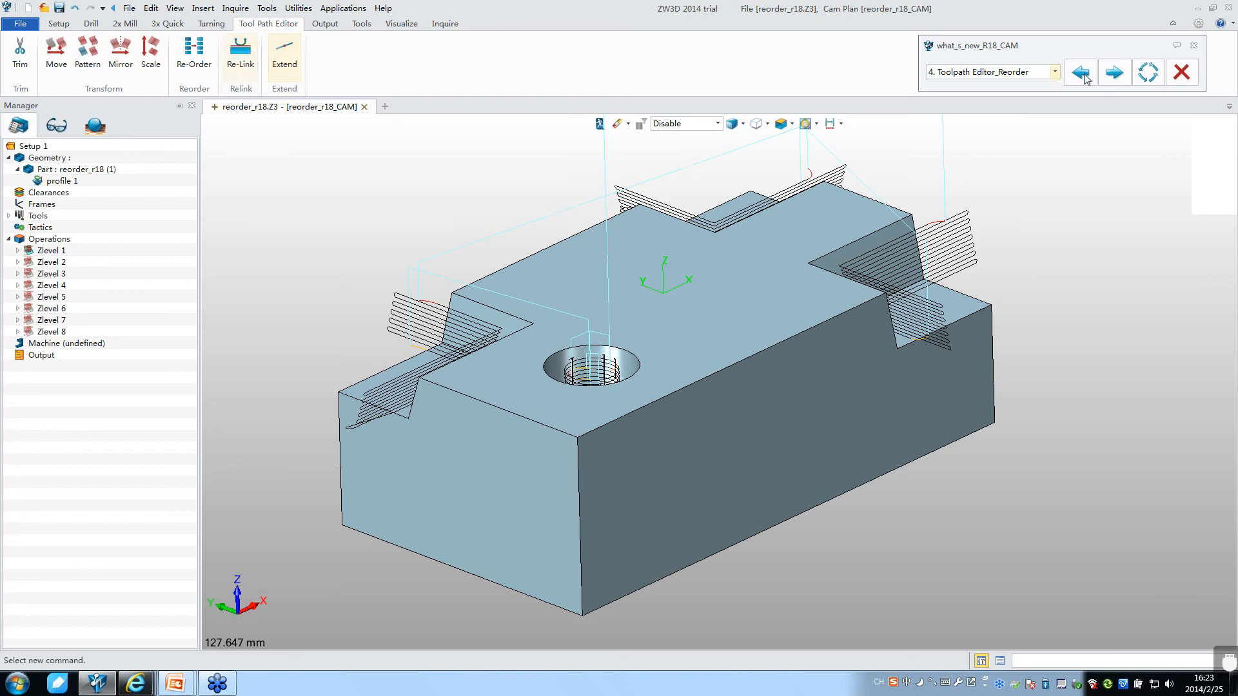
Step: Advance the what_s_new_R18_CAM presentation to 5. Toolpath Editor_Rlink and focus on the notch in the part
{"action": "left_click", "coordinate": [1114, 72]}
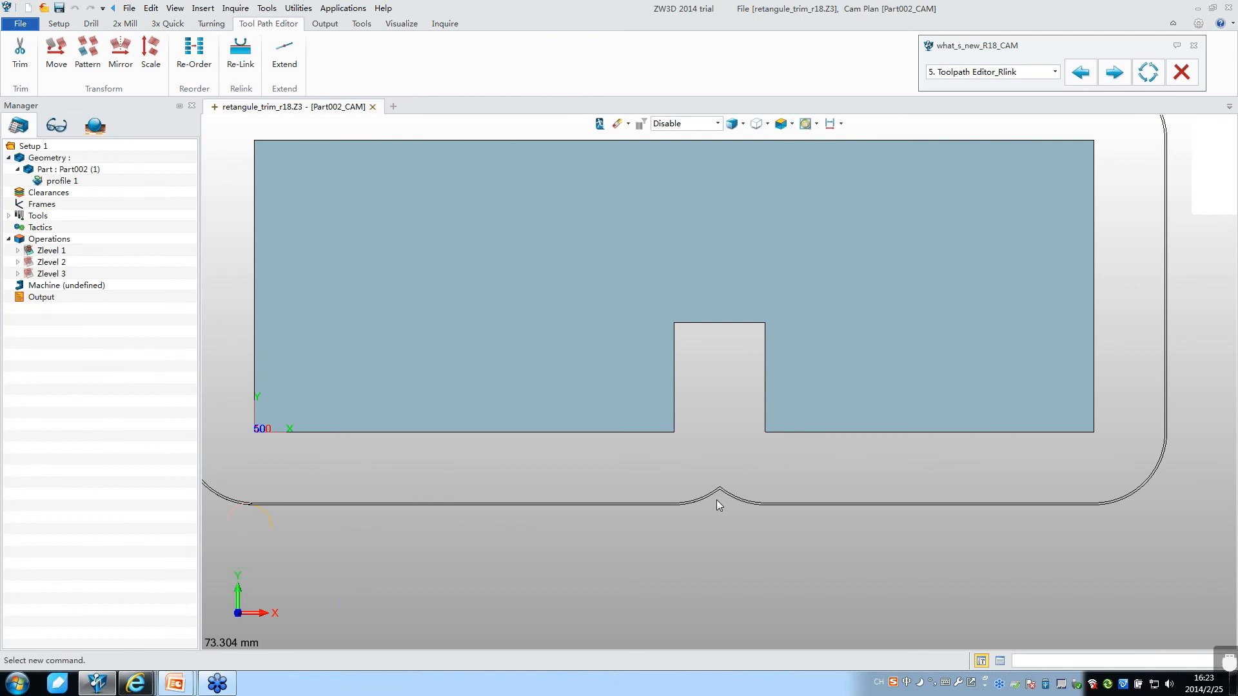
{"action": "scroll", "coordinate": [717, 500], "scroll_direction": "up", "scroll_amount": 1}
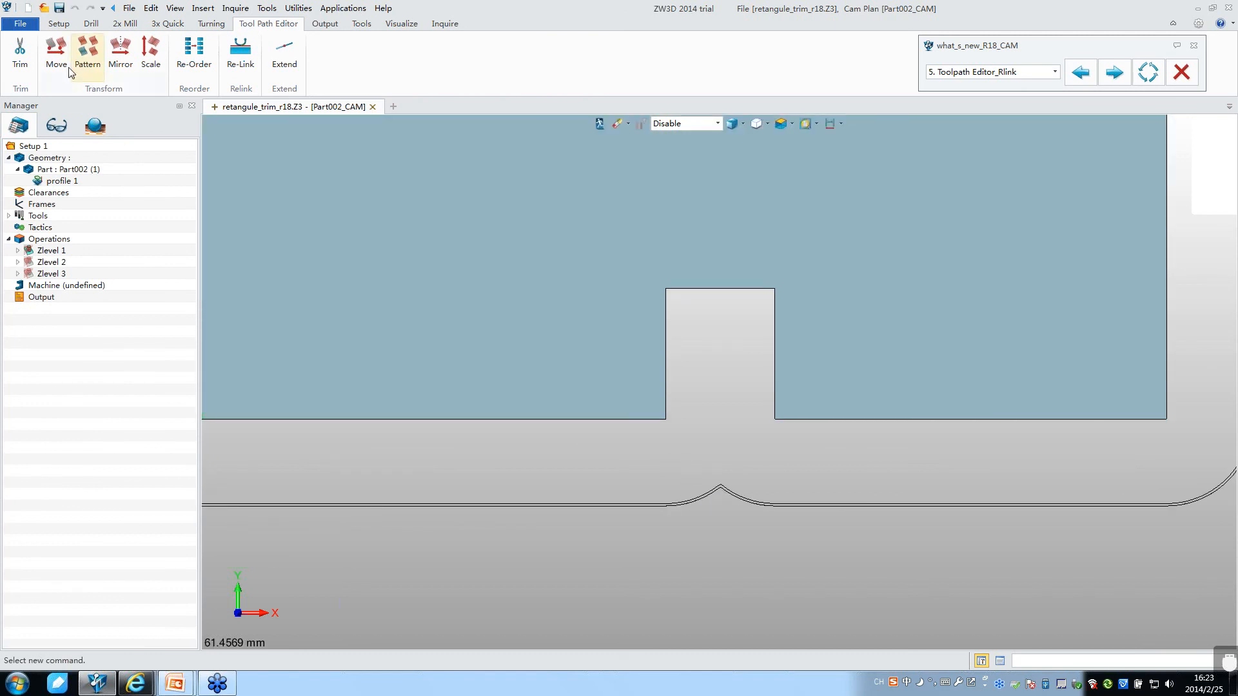
{"action": "left_click", "coordinate": [20, 51]}
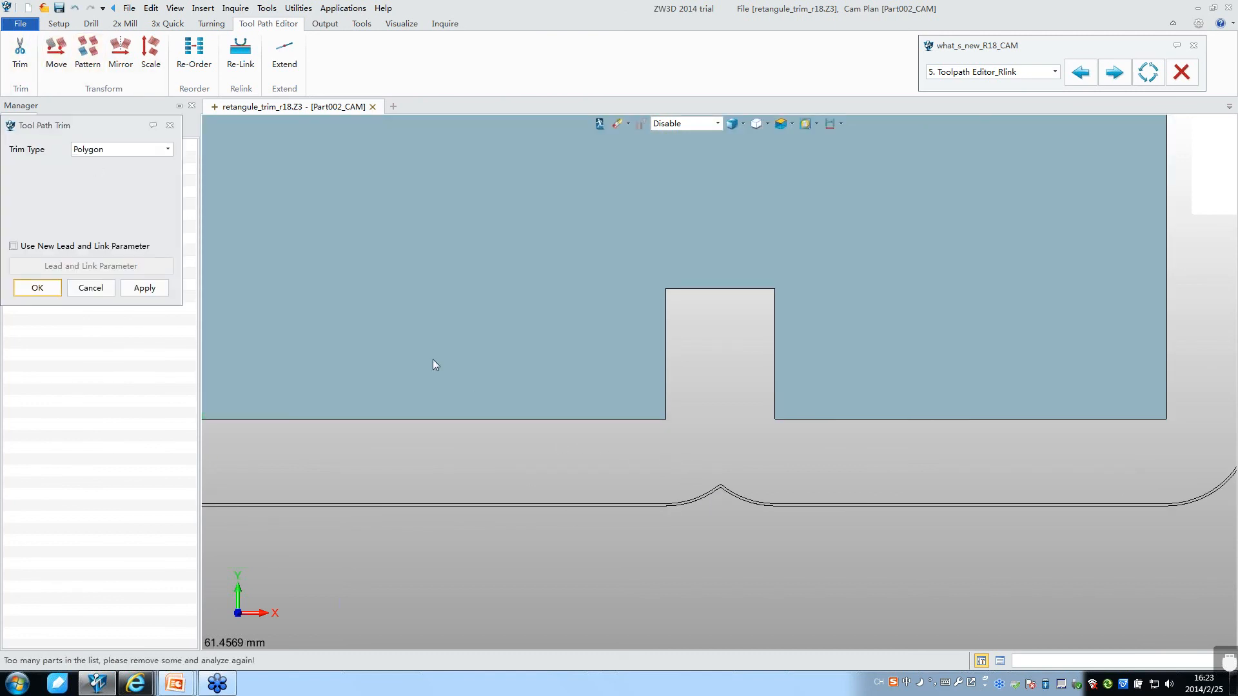
{"action": "left_click_drag", "start_coordinate": [116, 125], "coordinate": [415, 135]}
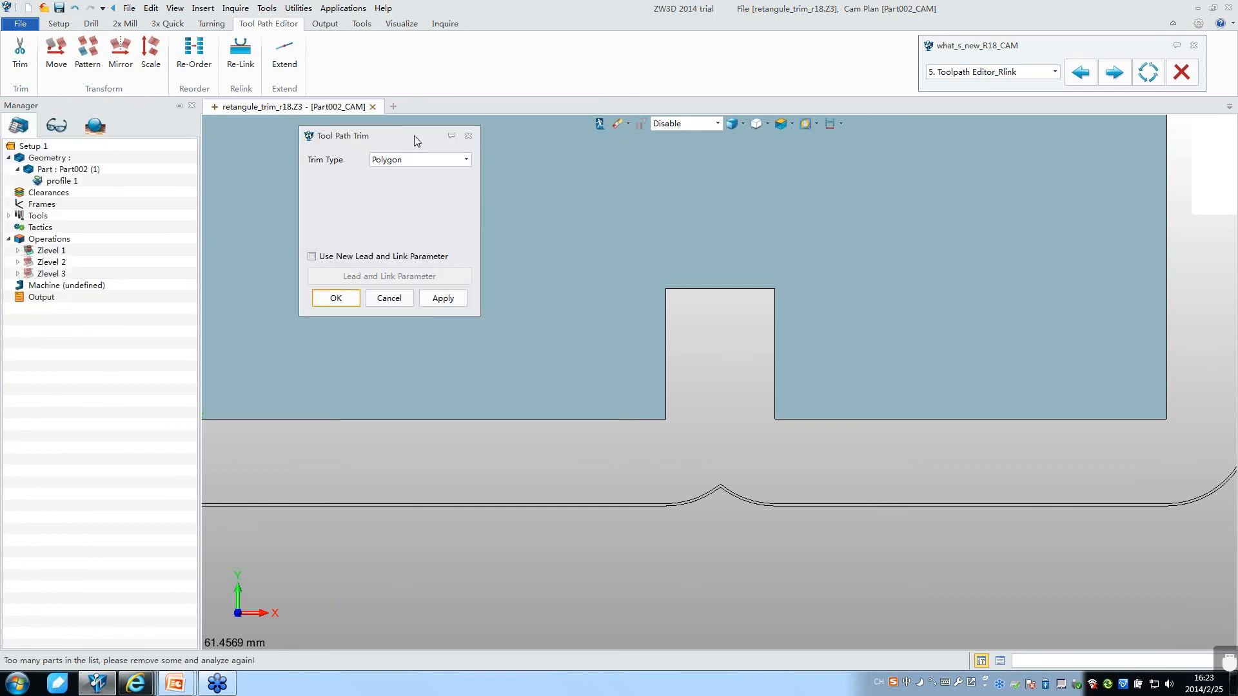
{"action": "left_click", "coordinate": [56, 251]}
{"action": "left_click", "coordinate": [671, 513]}
{"action": "left_click", "coordinate": [468, 135]}
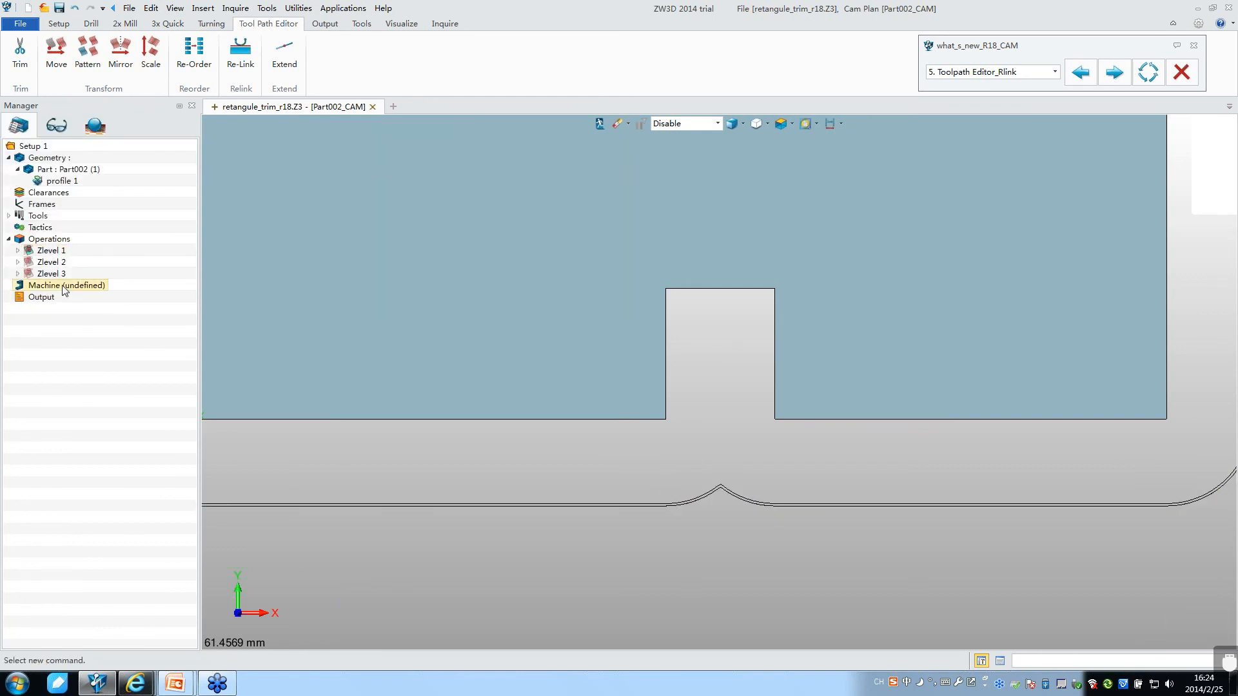
Step: Trim the Zlevel 1 tool path with a four-point polygon drawn around its passes in front of the notch
{"action": "left_click", "coordinate": [51, 251]}
{"action": "left_click", "coordinate": [20, 53]}
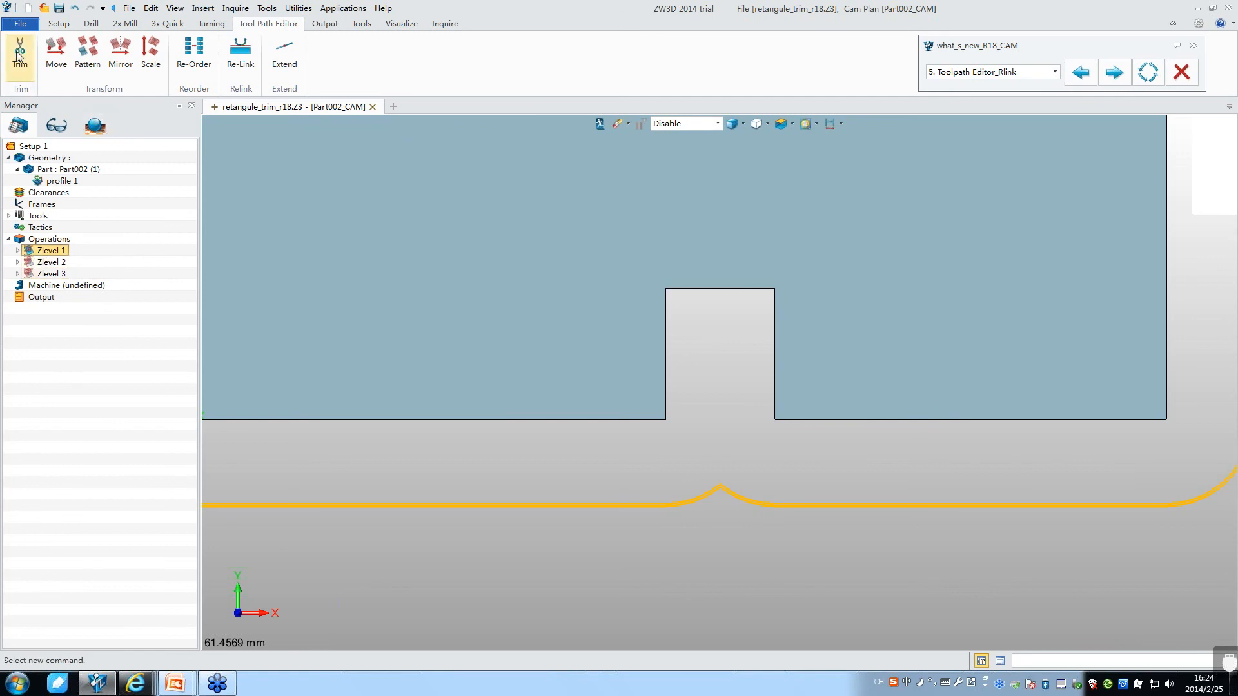
{"action": "left_click", "coordinate": [148, 151]}
{"action": "left_click", "coordinate": [95, 163]}
{"action": "left_click", "coordinate": [654, 442]}
{"action": "left_click", "coordinate": [671, 545]}
{"action": "left_click", "coordinate": [762, 548]}
{"action": "left_click", "coordinate": [774, 459]}
{"action": "scroll", "coordinate": [753, 453], "scroll_direction": "up", "scroll_amount": 1}
{"action": "middle_click", "coordinate": [753, 451]}
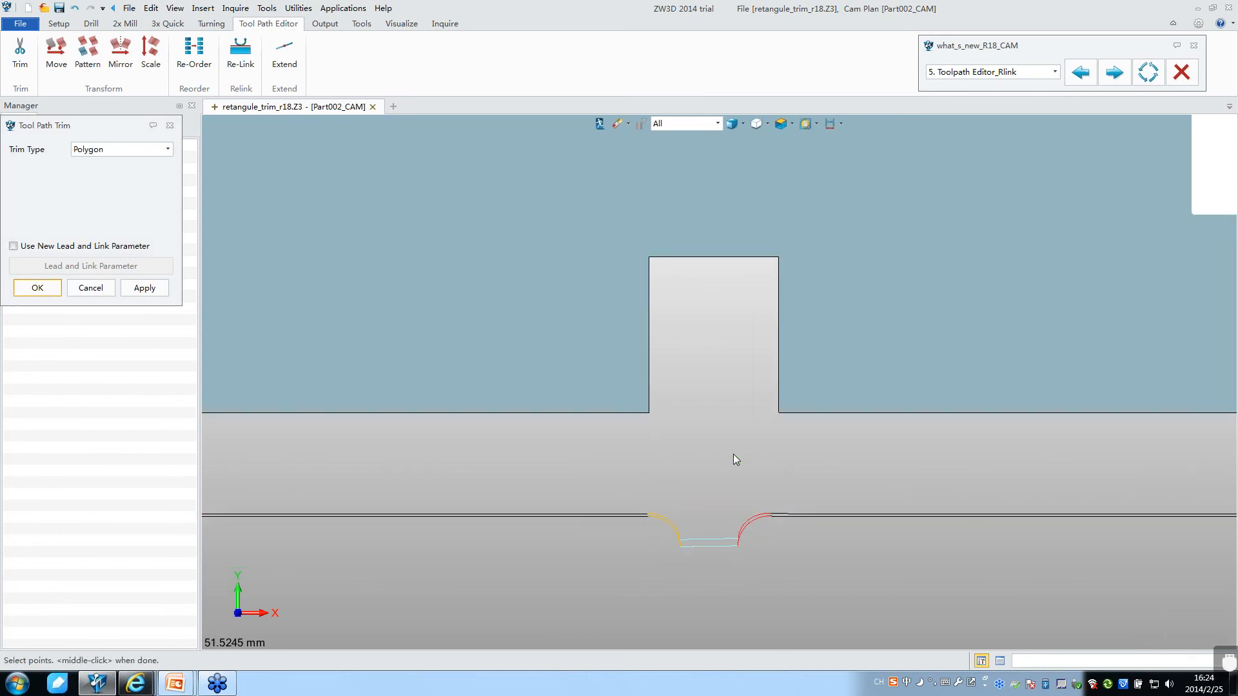
{"action": "scroll", "coordinate": [733, 454], "scroll_direction": "down", "scroll_amount": 3}
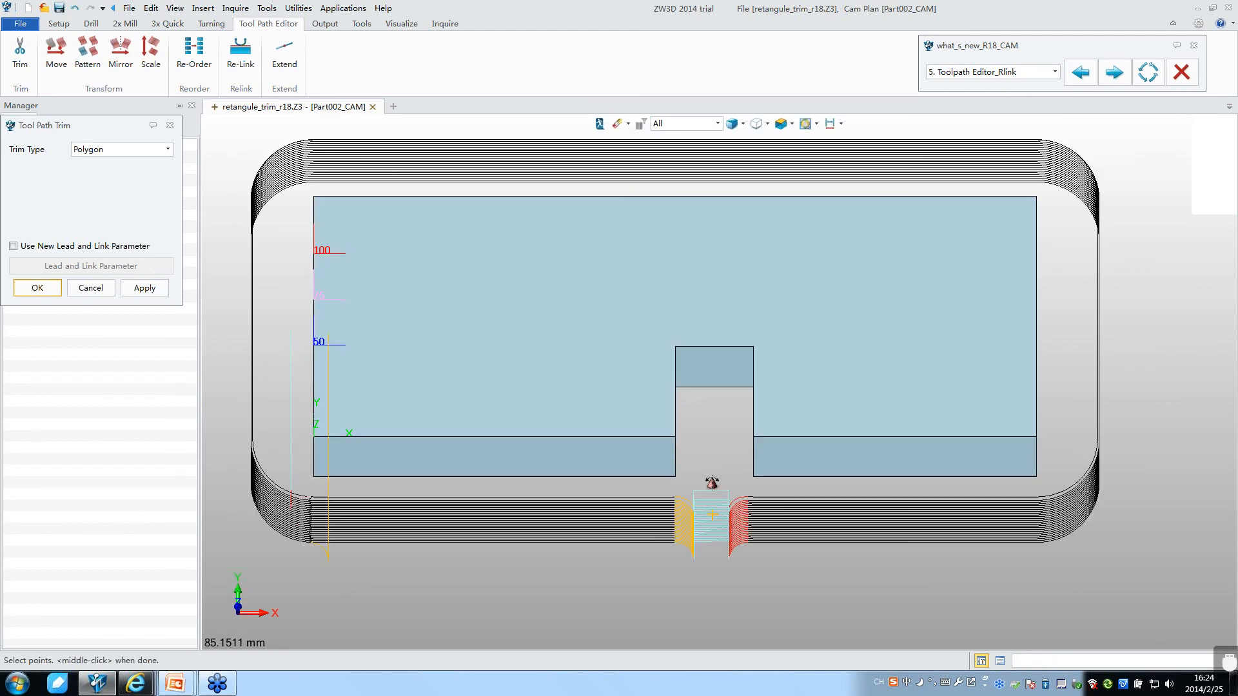
{"action": "right_click_drag", "start_coordinate": [711, 482], "coordinate": [742, 516]}
{"action": "left_click", "coordinate": [37, 288]}
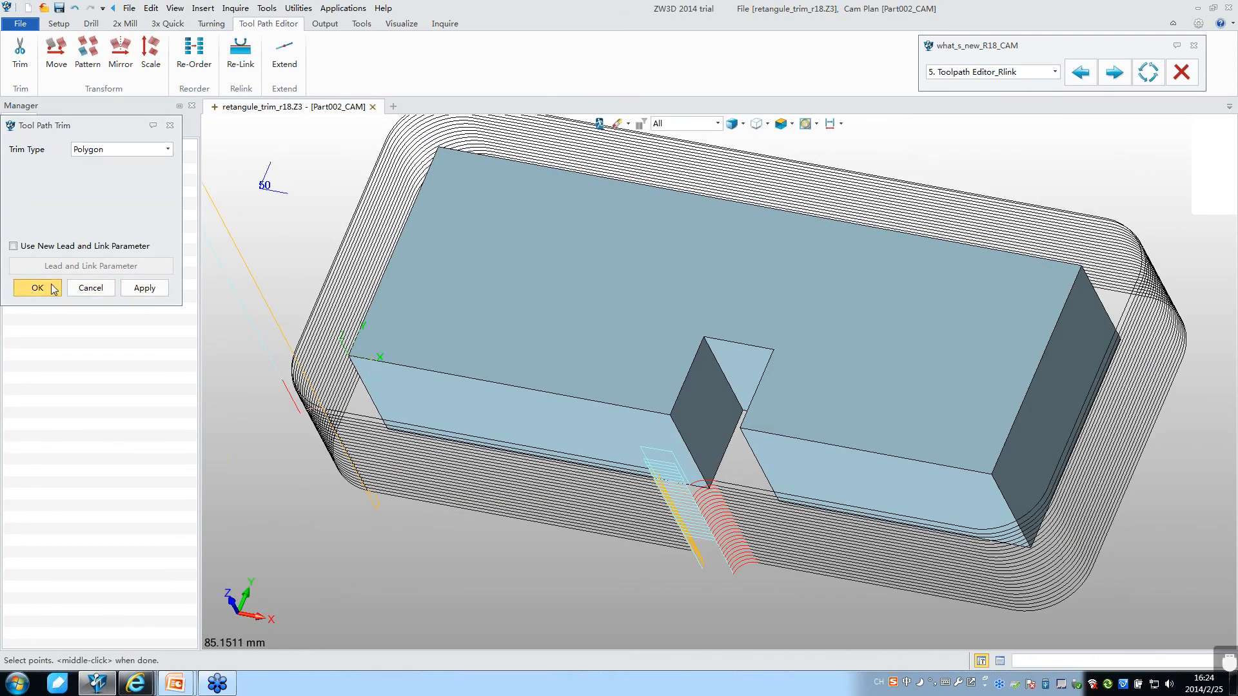
Step: Relink the trimmed Zlevel 1 tool path using spline short links and a short link limit of 3000 %
{"action": "left_click", "coordinate": [241, 52]}
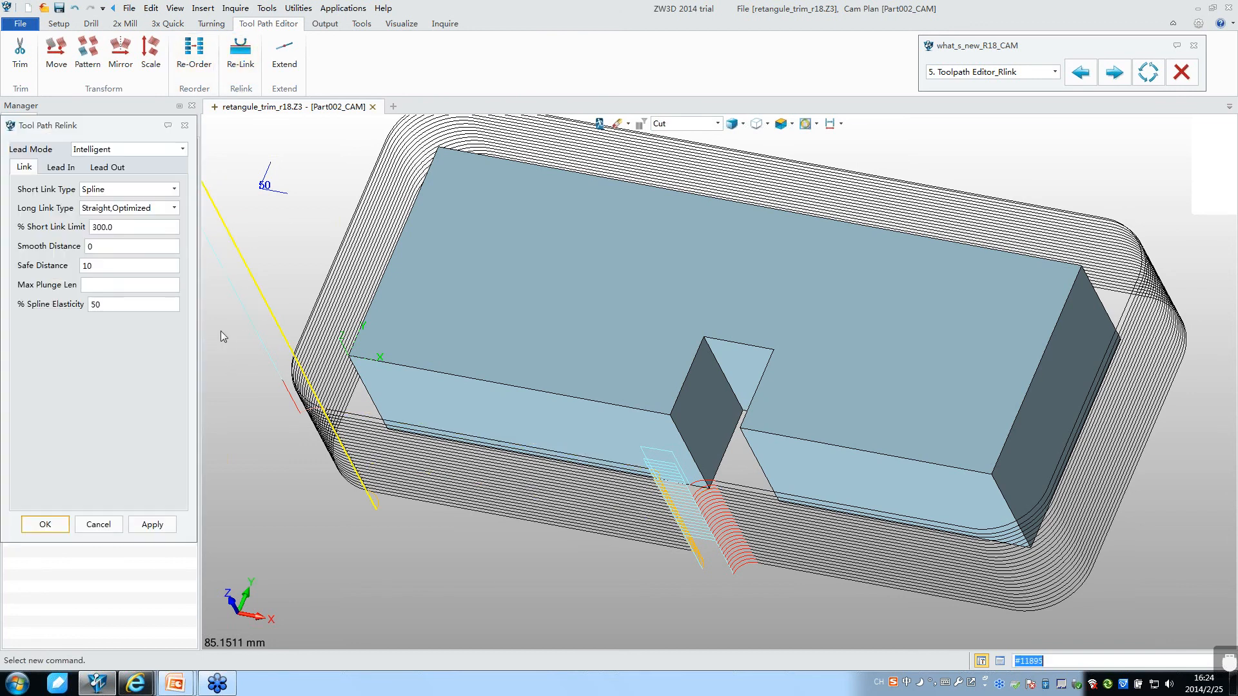
{"action": "left_click", "coordinate": [135, 231]}
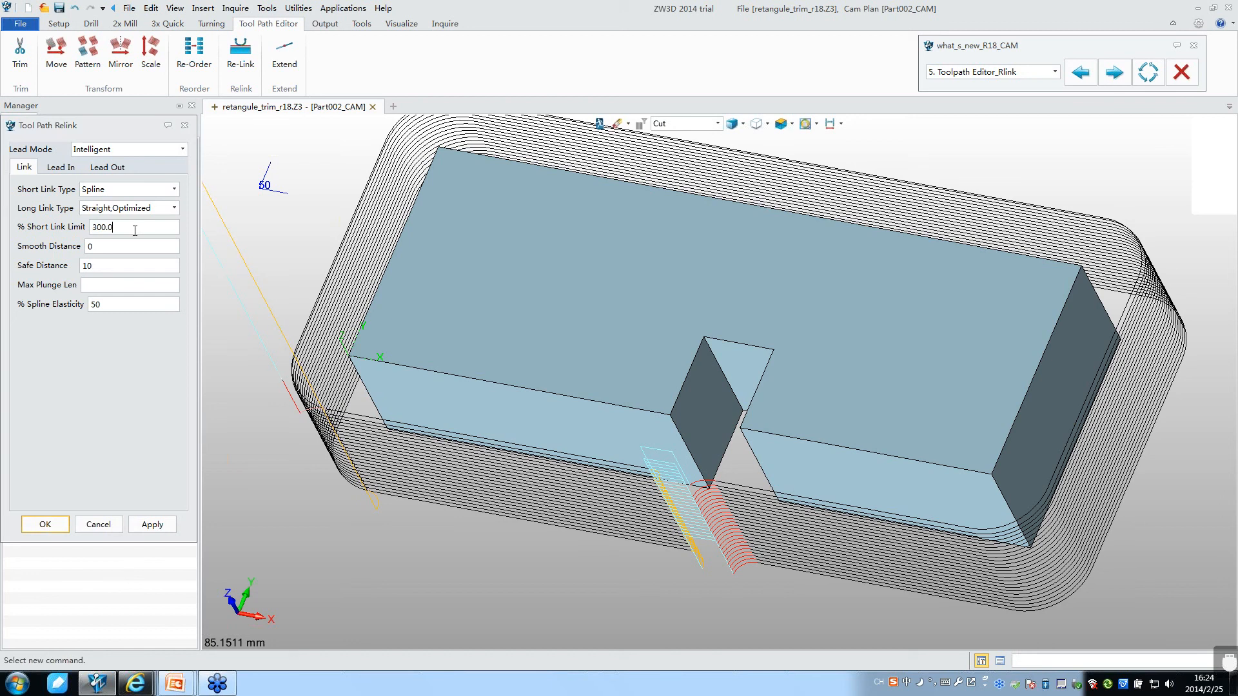
{"action": "key", "text": "BackSpace"}
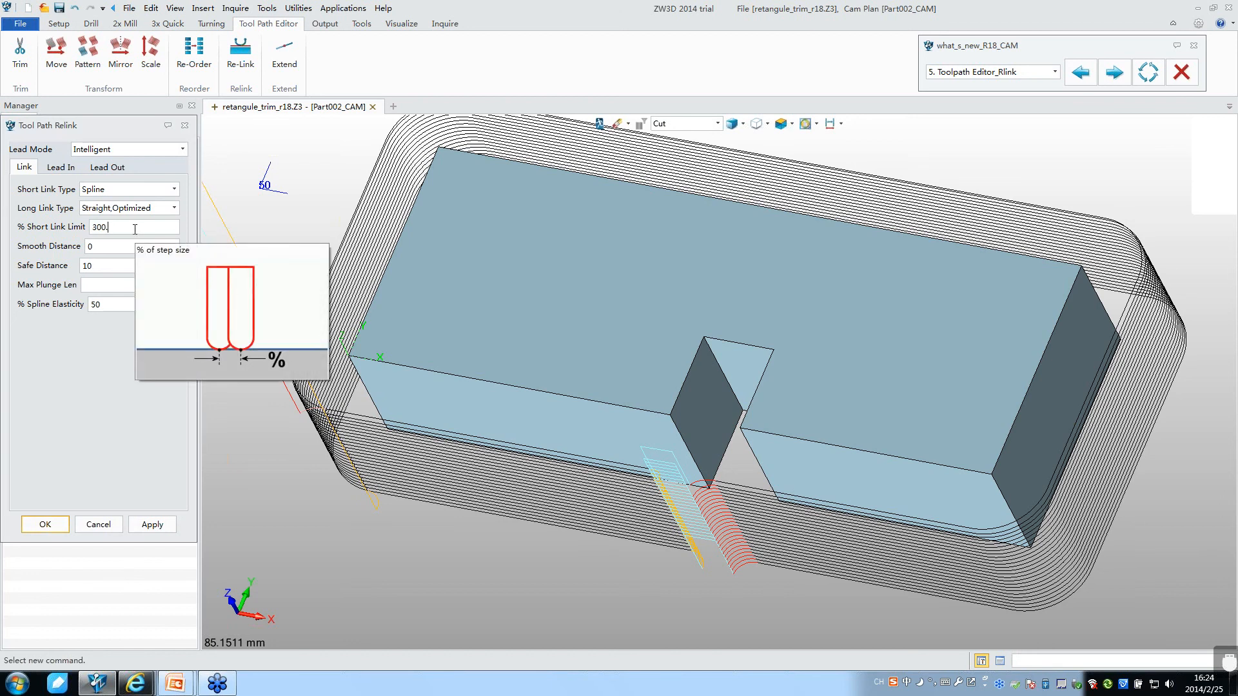
{"action": "type", "text": "0"}
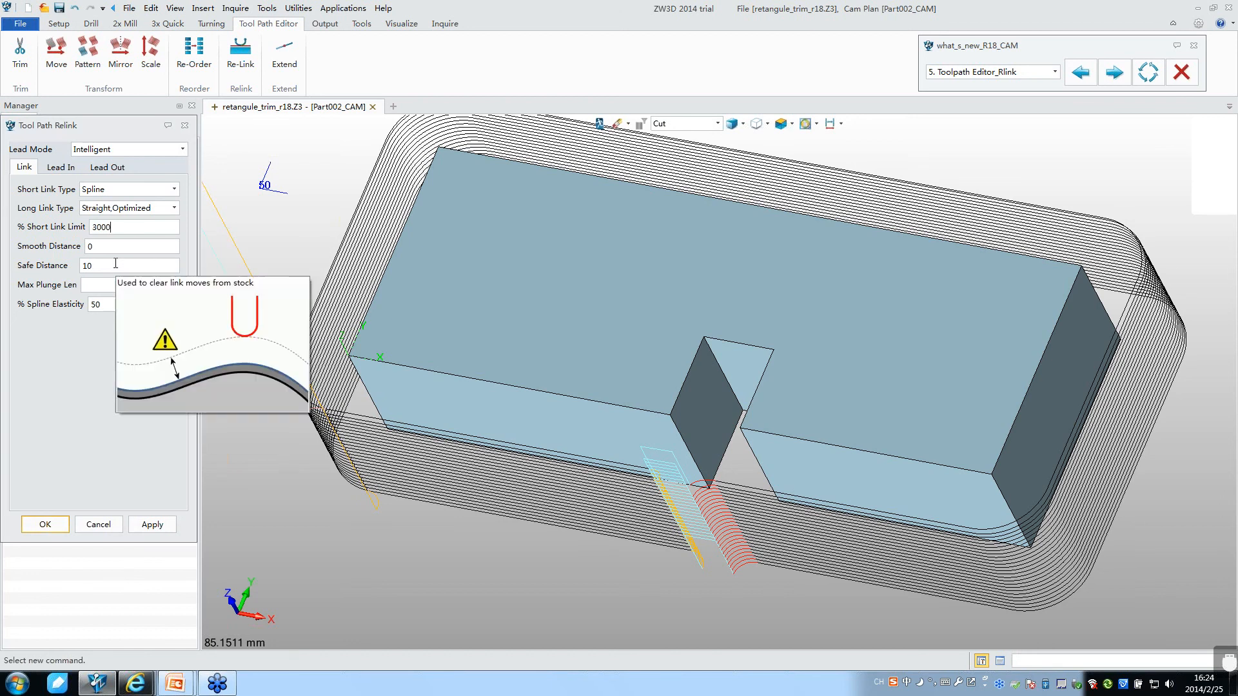
{"action": "left_click", "coordinate": [145, 527]}
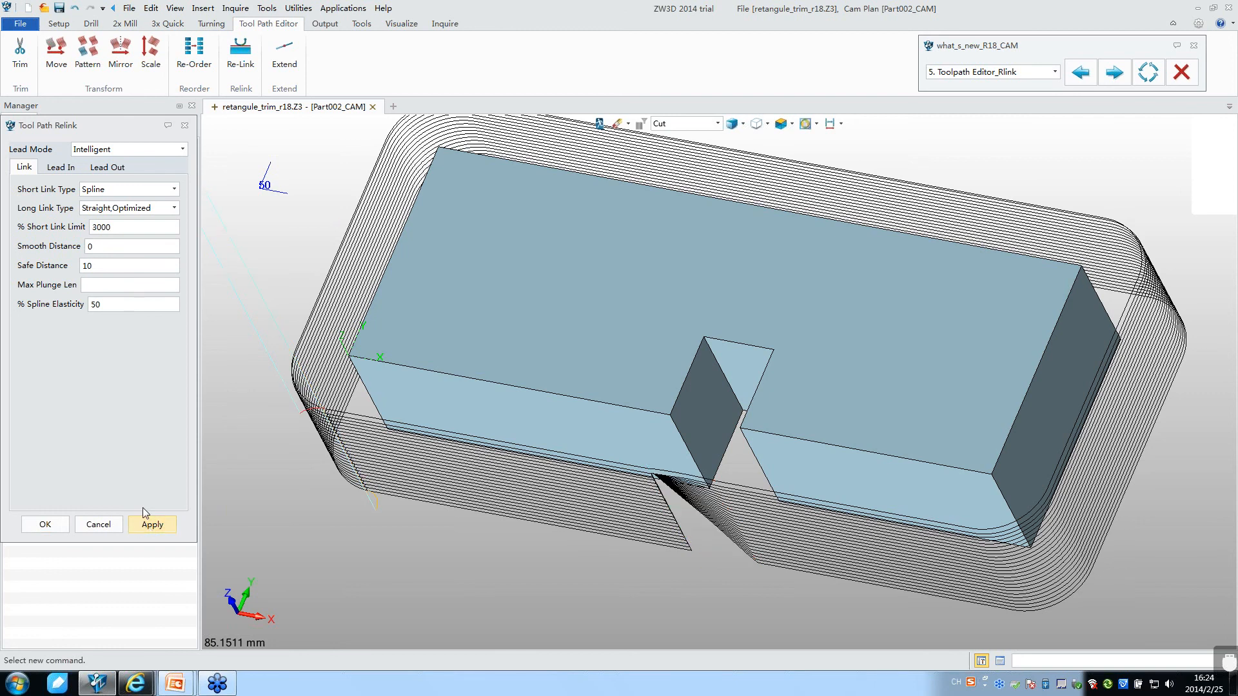
Step: Set the relink's long link type to Rapid Optimized and apply it
{"action": "left_click", "coordinate": [164, 214]}
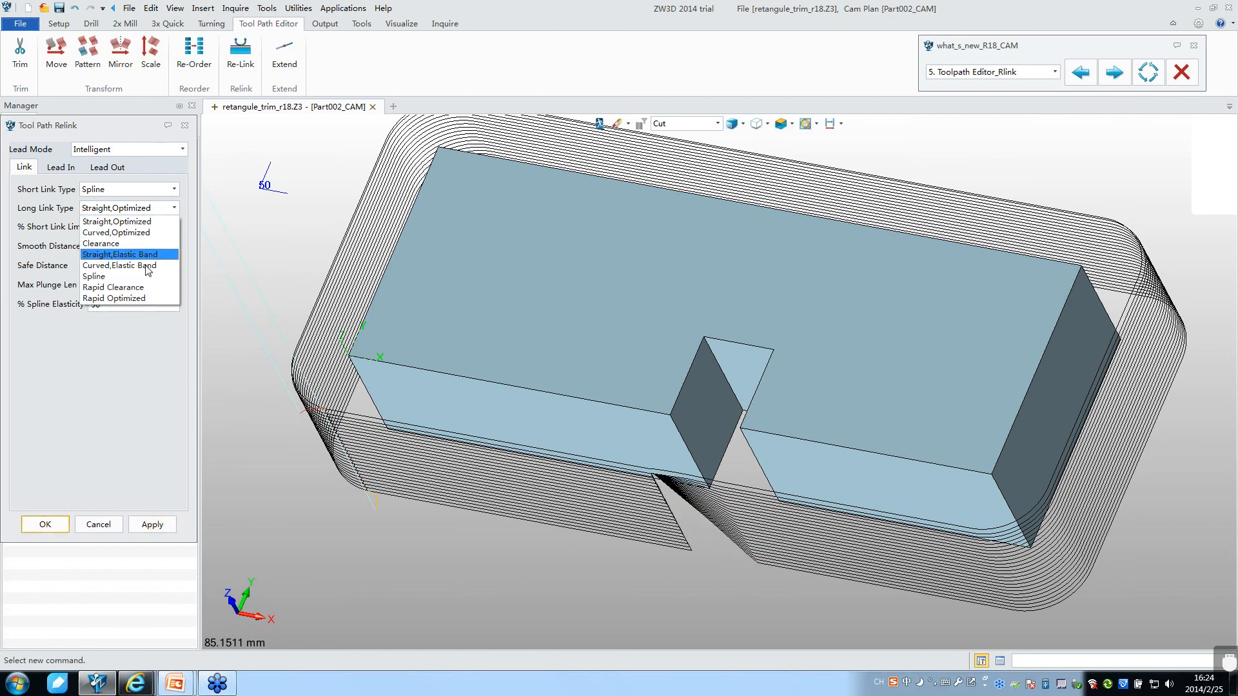
{"action": "left_click", "coordinate": [135, 302]}
{"action": "left_click", "coordinate": [146, 526]}
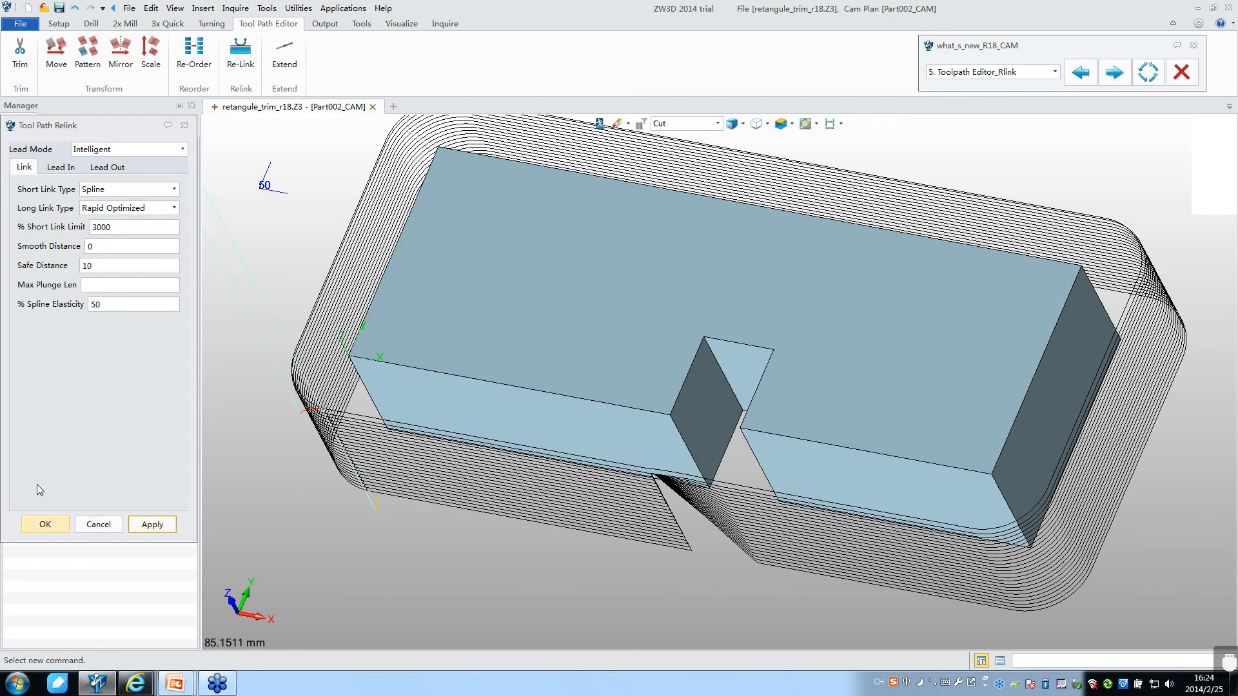
Step: Finish the relink and cut away the spline links in front of the notch by trimming Zlevel 1 with a polygon around them
{"action": "left_click", "coordinate": [45, 524]}
{"action": "right_click_drag", "start_coordinate": [275, 447], "coordinate": [226, 297]}
{"action": "key", "text": "ctrl+t"}
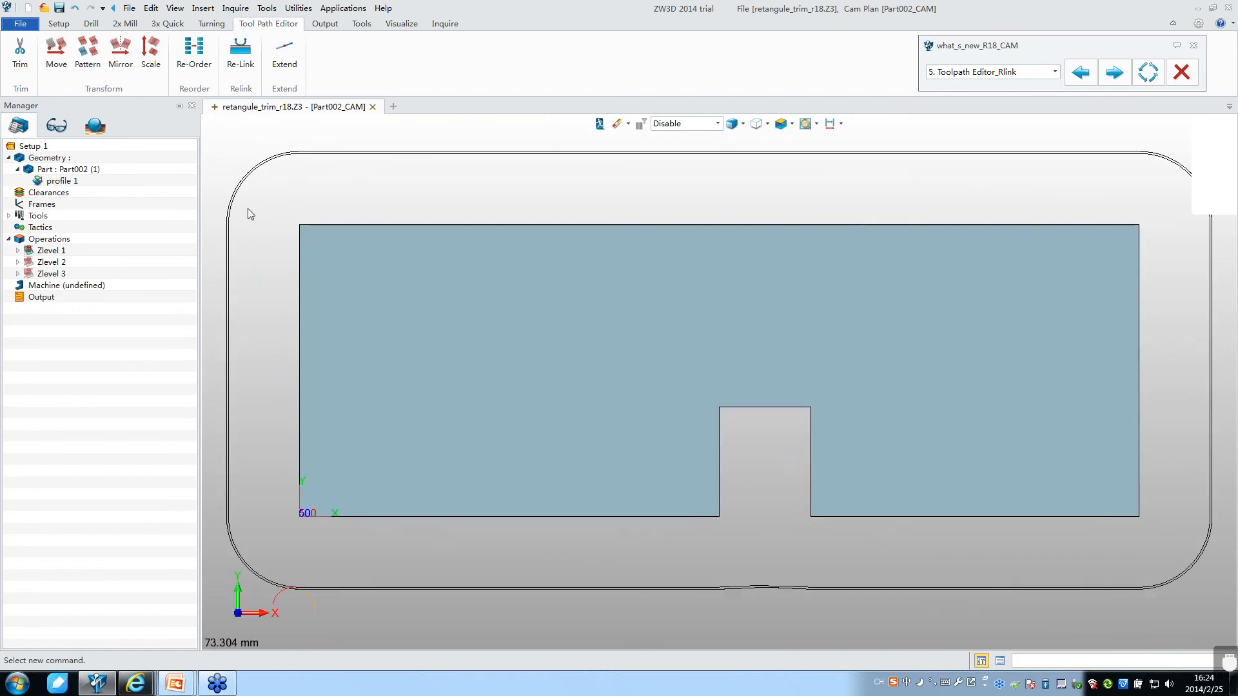
{"action": "left_click", "coordinate": [20, 55]}
{"action": "scroll", "coordinate": [755, 577], "scroll_direction": "up", "scroll_amount": 3}
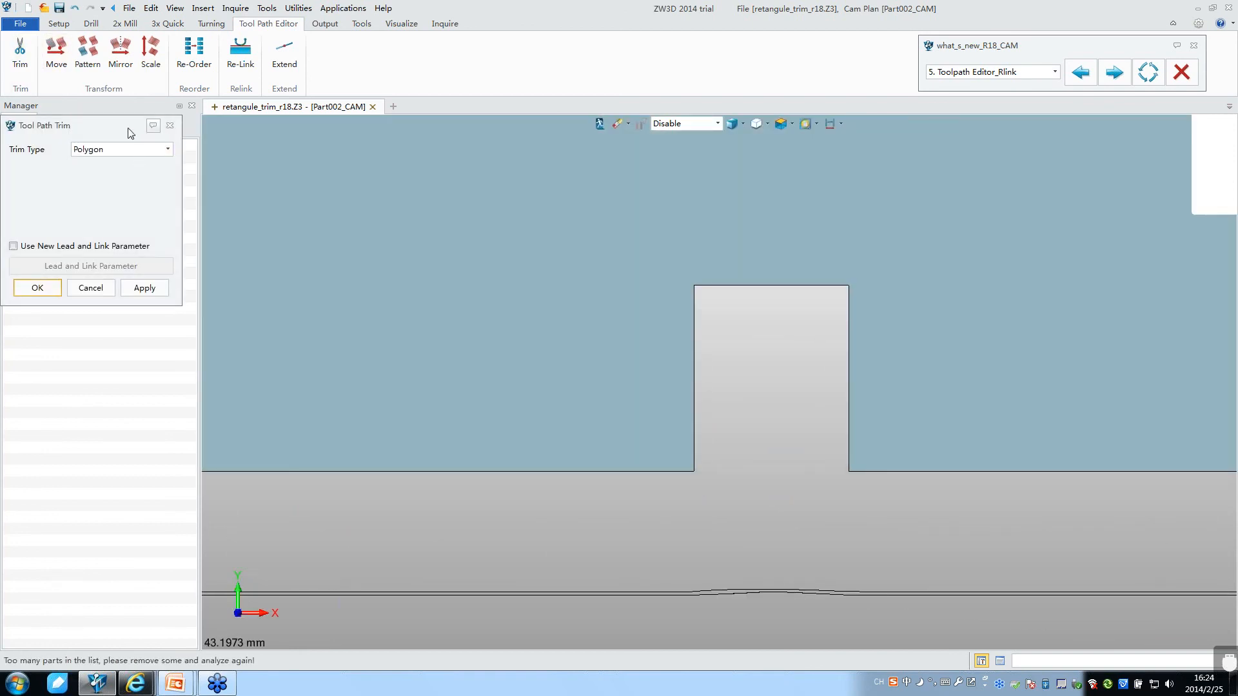
{"action": "left_click_drag", "start_coordinate": [130, 125], "coordinate": [441, 122]}
{"action": "left_click", "coordinate": [34, 252]}
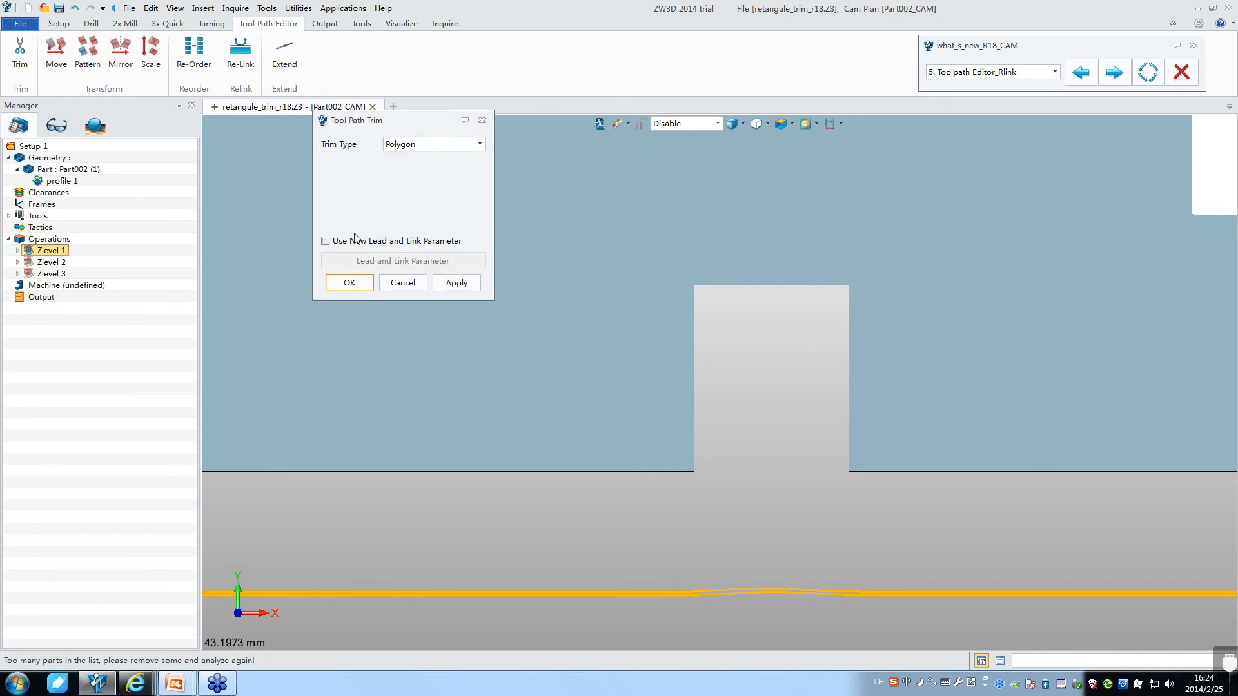
{"action": "left_click", "coordinate": [460, 147]}
{"action": "left_click", "coordinate": [445, 179]}
{"action": "left_click", "coordinate": [681, 534]}
{"action": "left_click", "coordinate": [686, 622]}
{"action": "left_click", "coordinate": [724, 631]}
{"action": "left_click", "coordinate": [765, 638]}
{"action": "left_click", "coordinate": [862, 525]}
{"action": "left_click", "coordinate": [760, 542]}
{"action": "middle_click", "coordinate": [760, 544]}
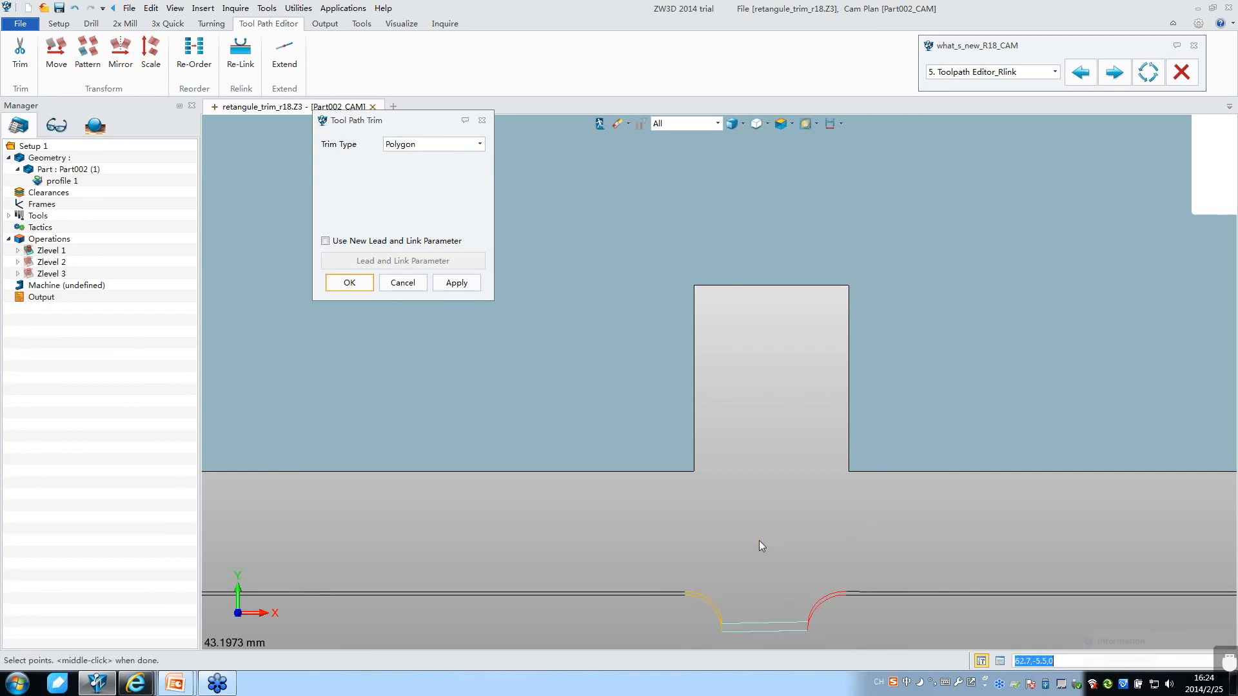
{"action": "scroll", "coordinate": [757, 545], "scroll_direction": "down", "scroll_amount": 4}
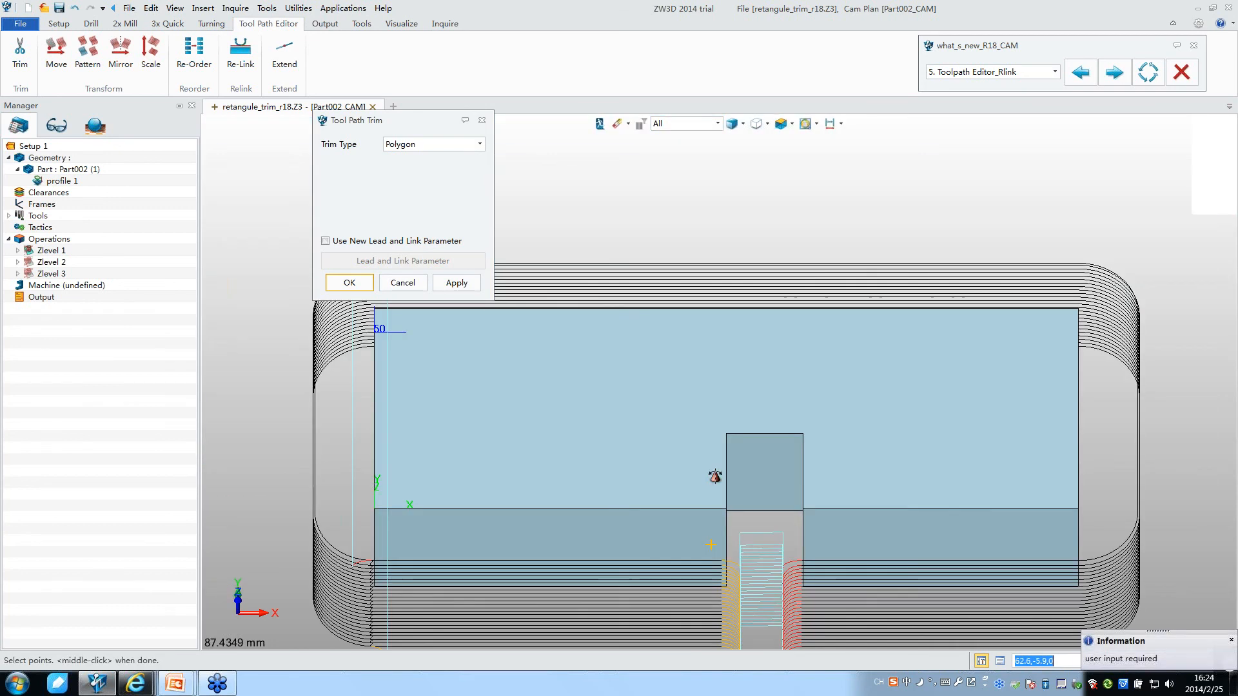
{"action": "right_click_drag", "start_coordinate": [715, 476], "coordinate": [532, 378]}
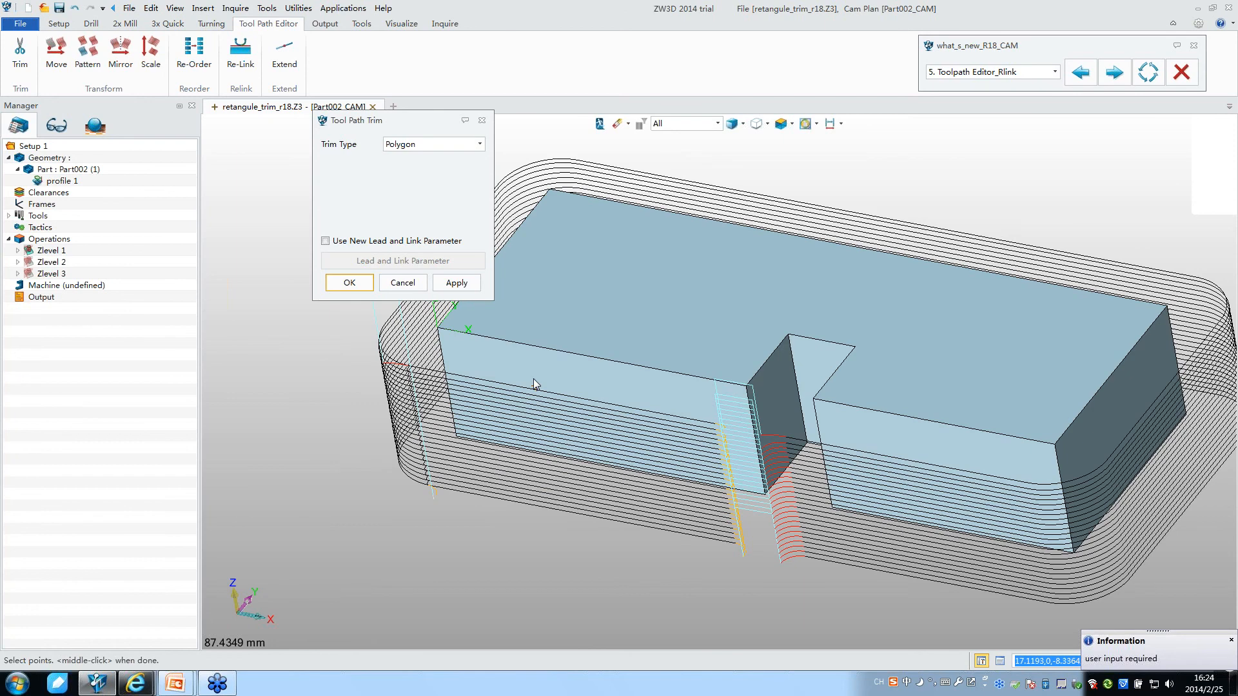
{"action": "middle_click", "coordinate": [533, 378]}
{"action": "right_click_drag", "start_coordinate": [359, 307], "coordinate": [325, 446]}
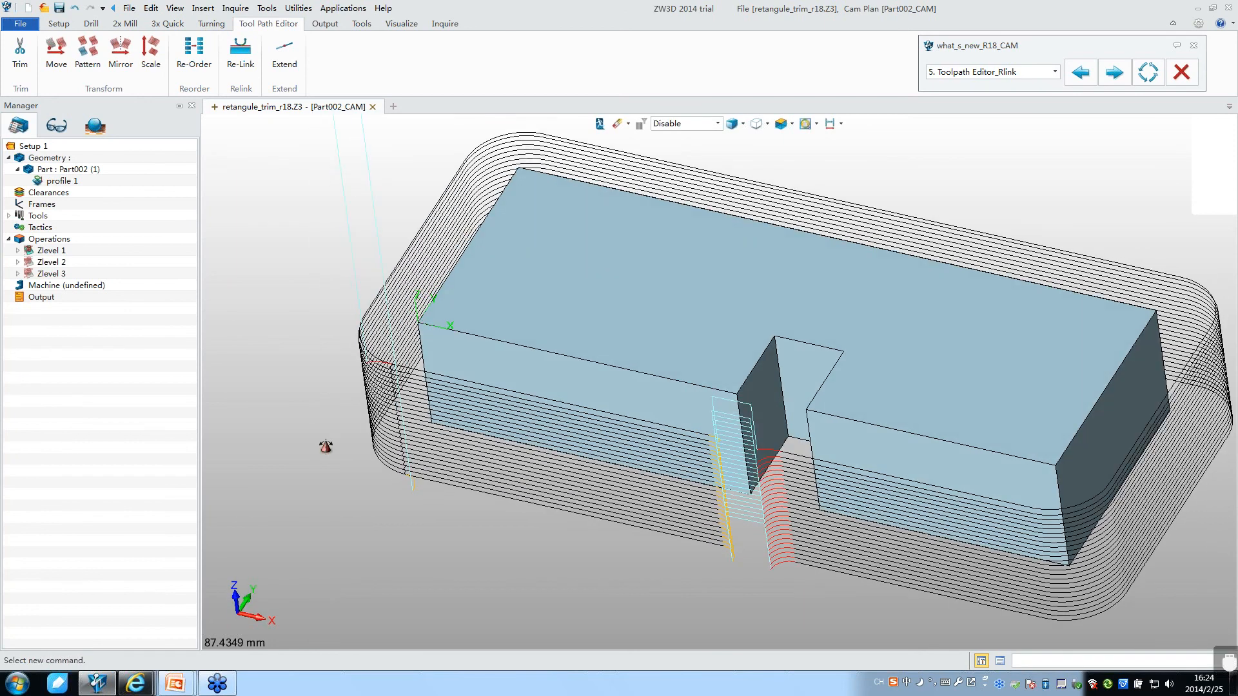
Step: Relink the trimmed Zlevel 1 tool path using straight short links and a short link limit of 3000 %
{"action": "left_click", "coordinate": [240, 55]}
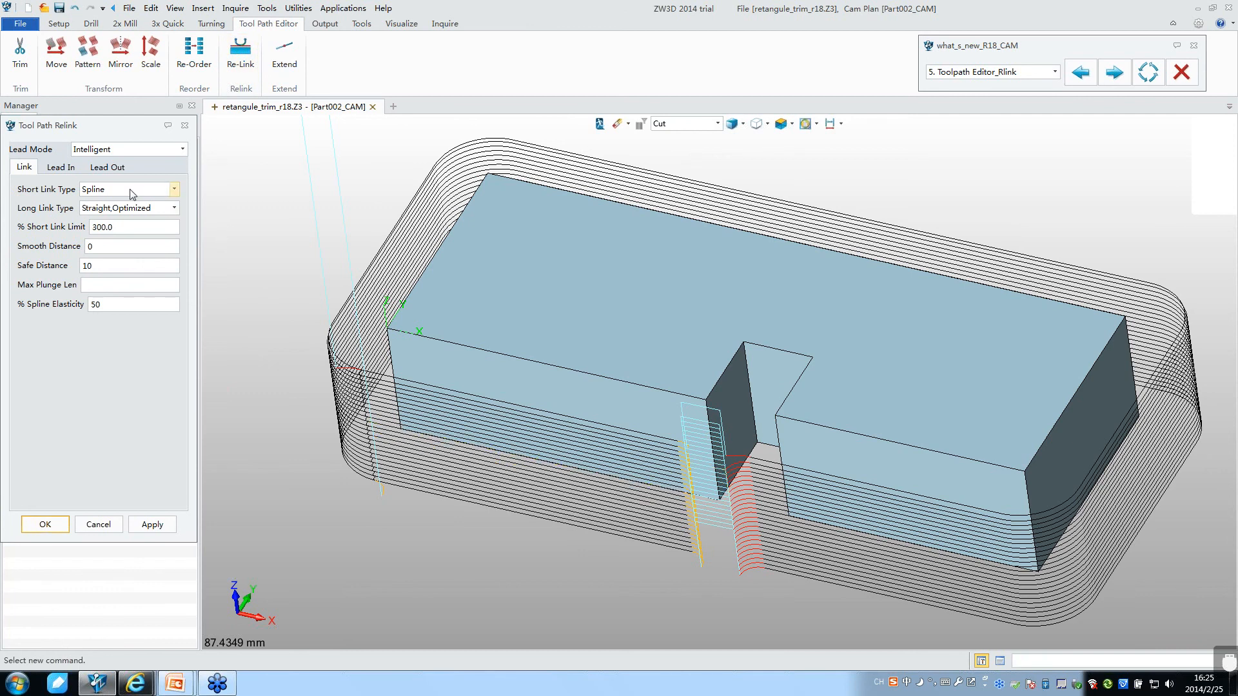
{"action": "left_click", "coordinate": [129, 189]}
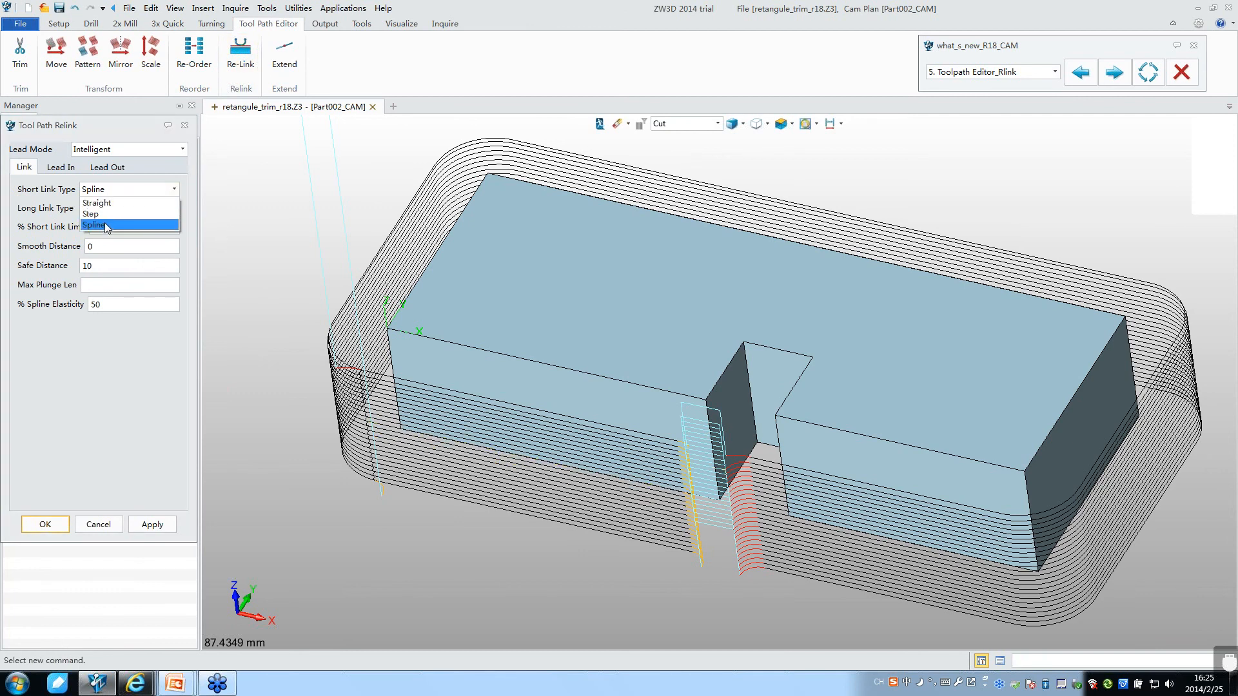
{"action": "left_click", "coordinate": [103, 217]}
{"action": "left_click", "coordinate": [149, 521]}
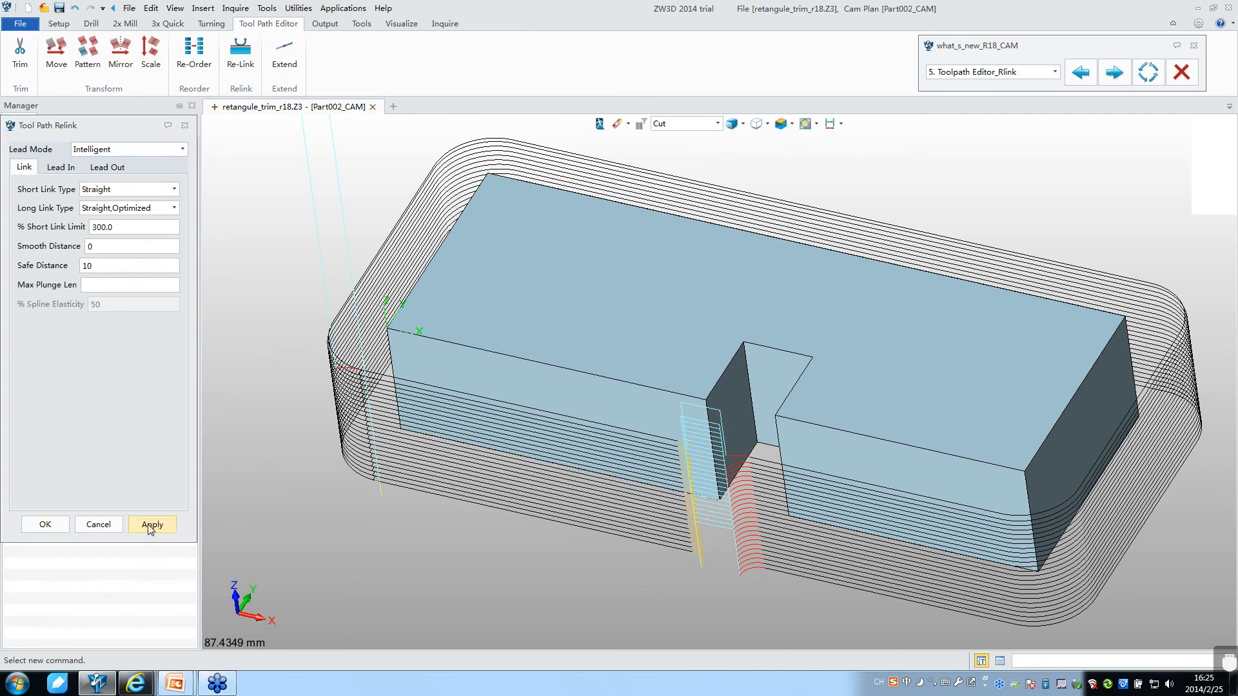
{"action": "left_click", "coordinate": [147, 226]}
{"action": "key", "text": "BackSpace"}
{"action": "key", "text": "BackSpace"}
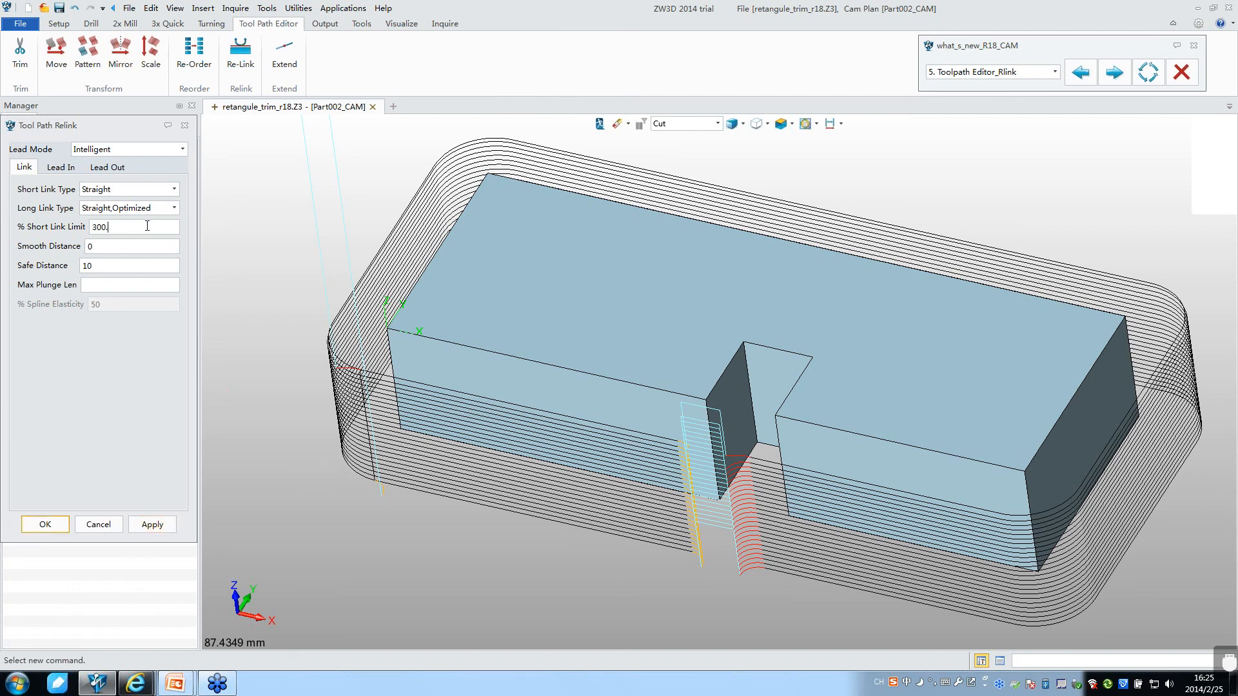
{"action": "type", "text": "0"}
{"action": "left_click", "coordinate": [152, 524]}
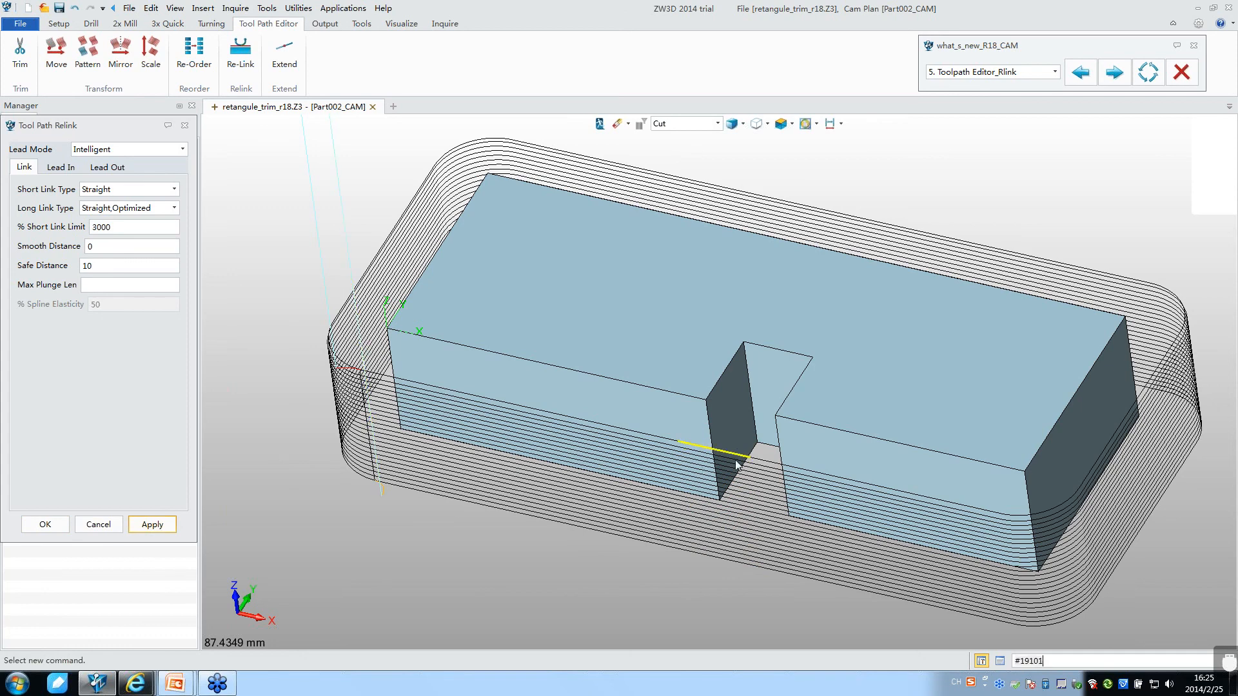
{"action": "scroll", "coordinate": [645, 454], "scroll_direction": "down", "scroll_amount": 2}
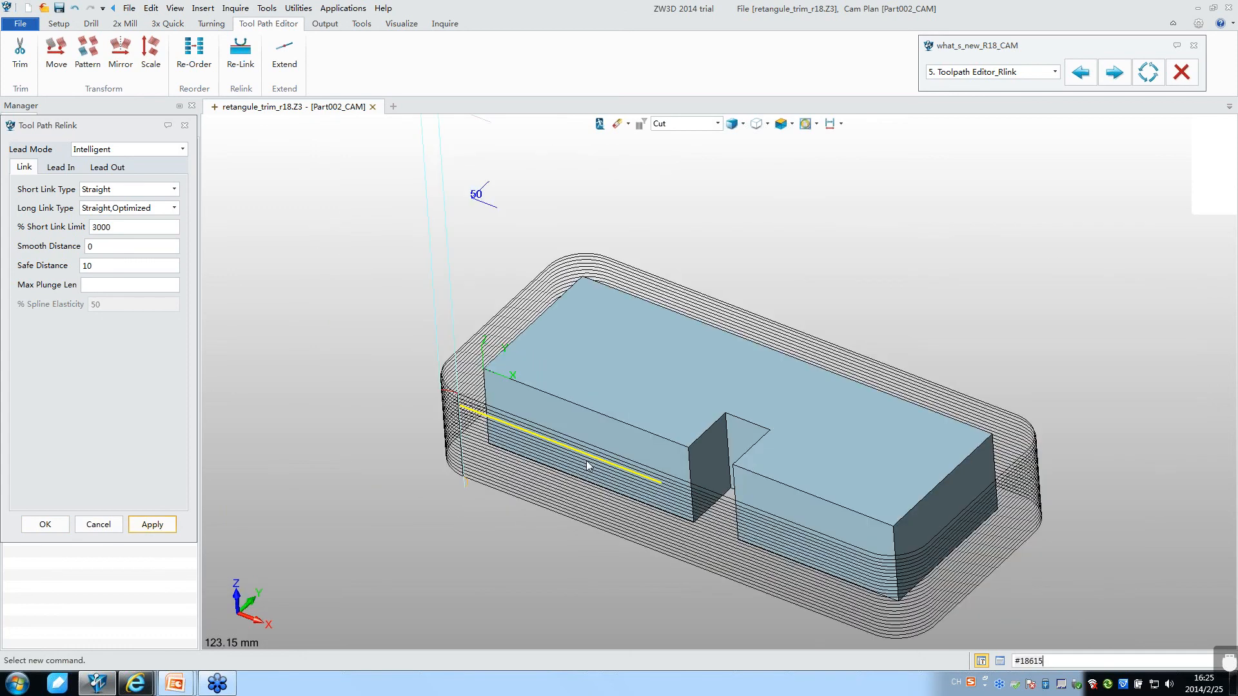
{"action": "key", "text": "ctrl+Home"}
{"action": "middle_click_drag", "start_coordinate": [488, 490], "coordinate": [470, 462]}
{"action": "scroll", "coordinate": [587, 522], "scroll_direction": "up", "scroll_amount": 1}
{"action": "scroll", "coordinate": [587, 521], "scroll_direction": "up", "scroll_amount": 2}
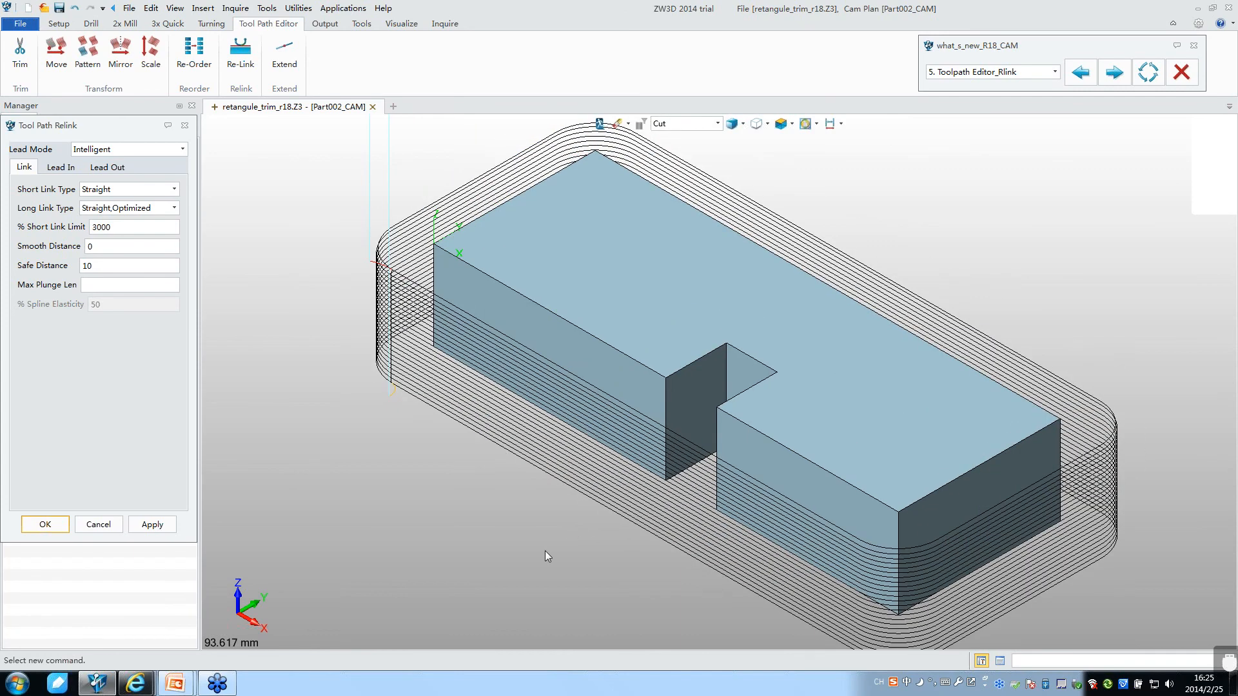
{"action": "left_click", "coordinate": [45, 524]}
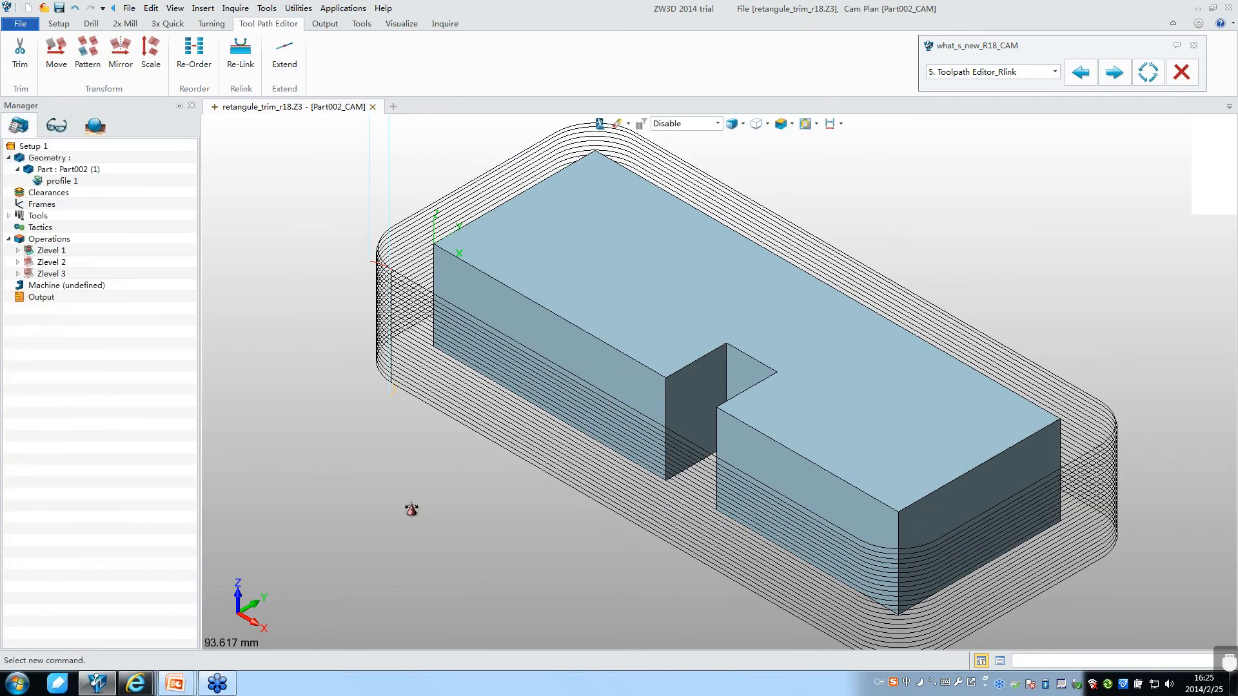
{"action": "mouse_move", "coordinate": [405, 514]}
{"action": "middle_mouse_down"}
{"action": "mouse_move", "coordinate": [406, 502]}
{"action": "mouse_move", "coordinate": [413, 514]}
{"action": "middle_mouse_up"}
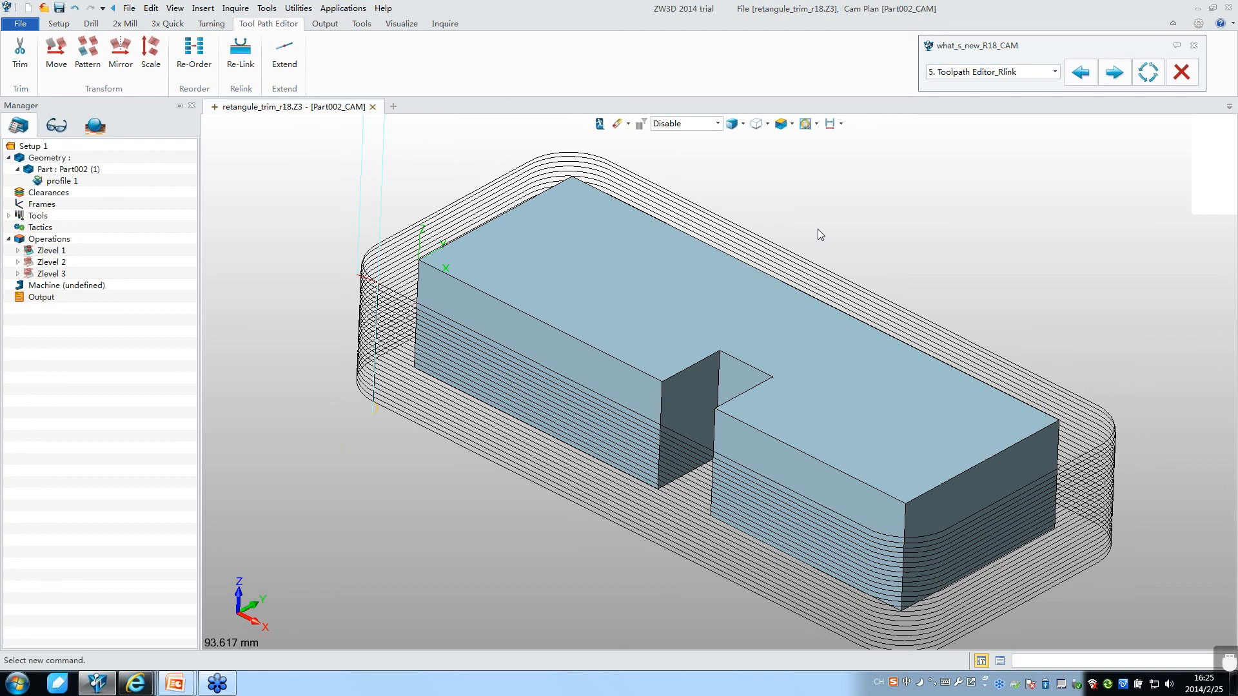
Step: Advance the demo to 6. Multi-Step for Rough and open the tolerance and stepdown parameters of Rough SmoothFlow 1
{"action": "key", "text": "alt+Tab"}
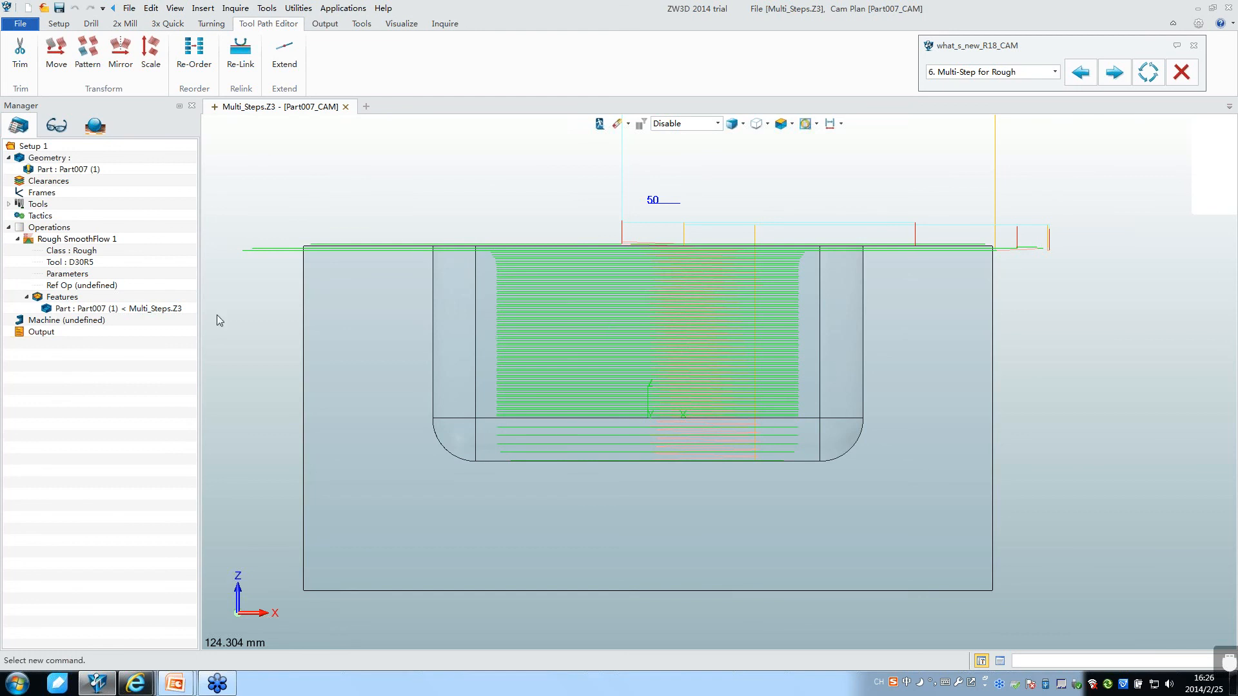
{"action": "double_click", "coordinate": [75, 273]}
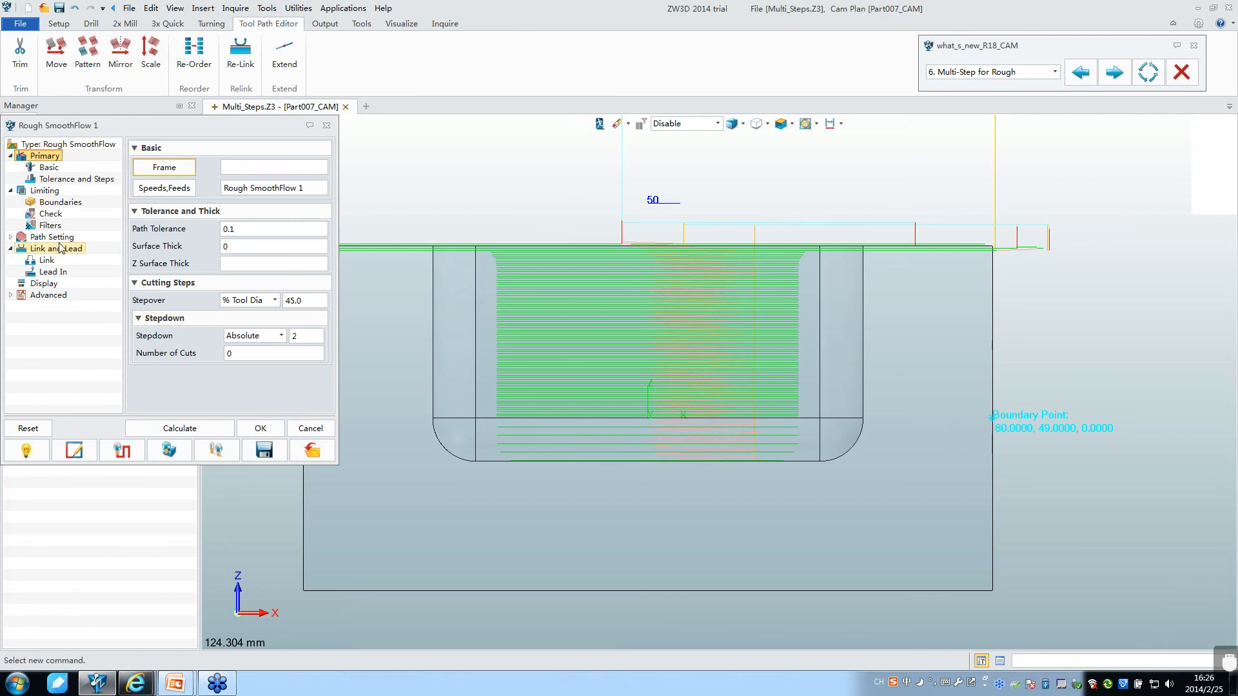
{"action": "left_click", "coordinate": [47, 203]}
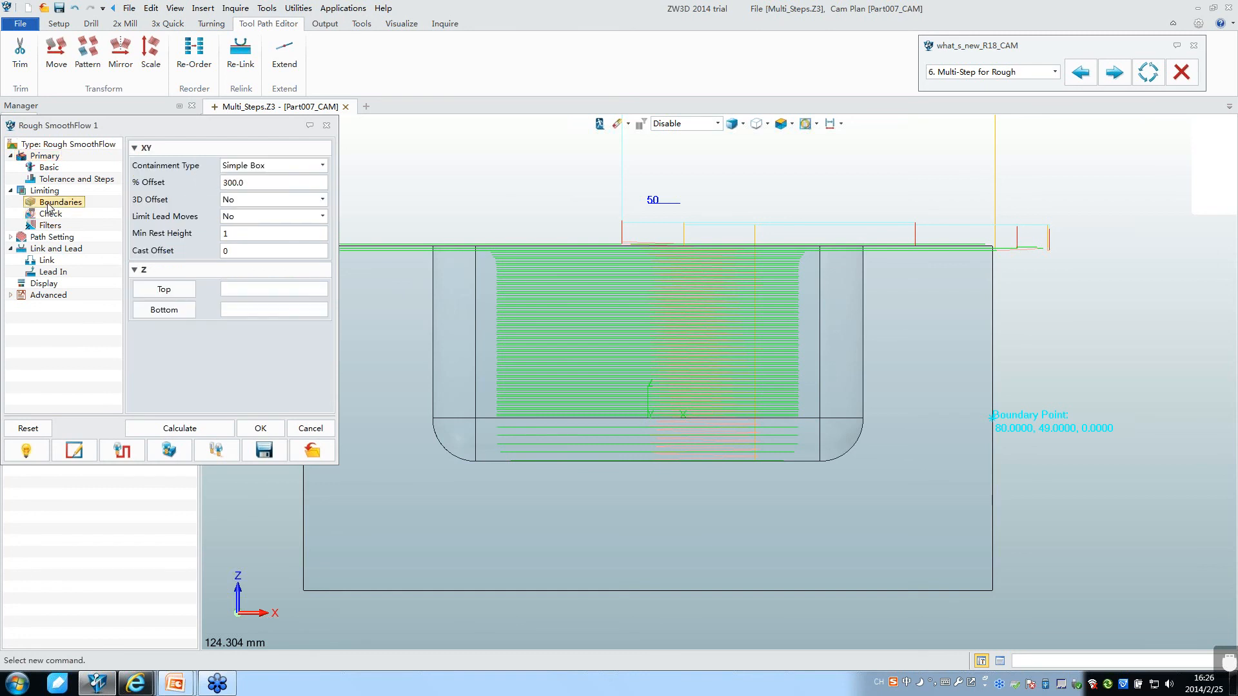
{"action": "left_click", "coordinate": [45, 191]}
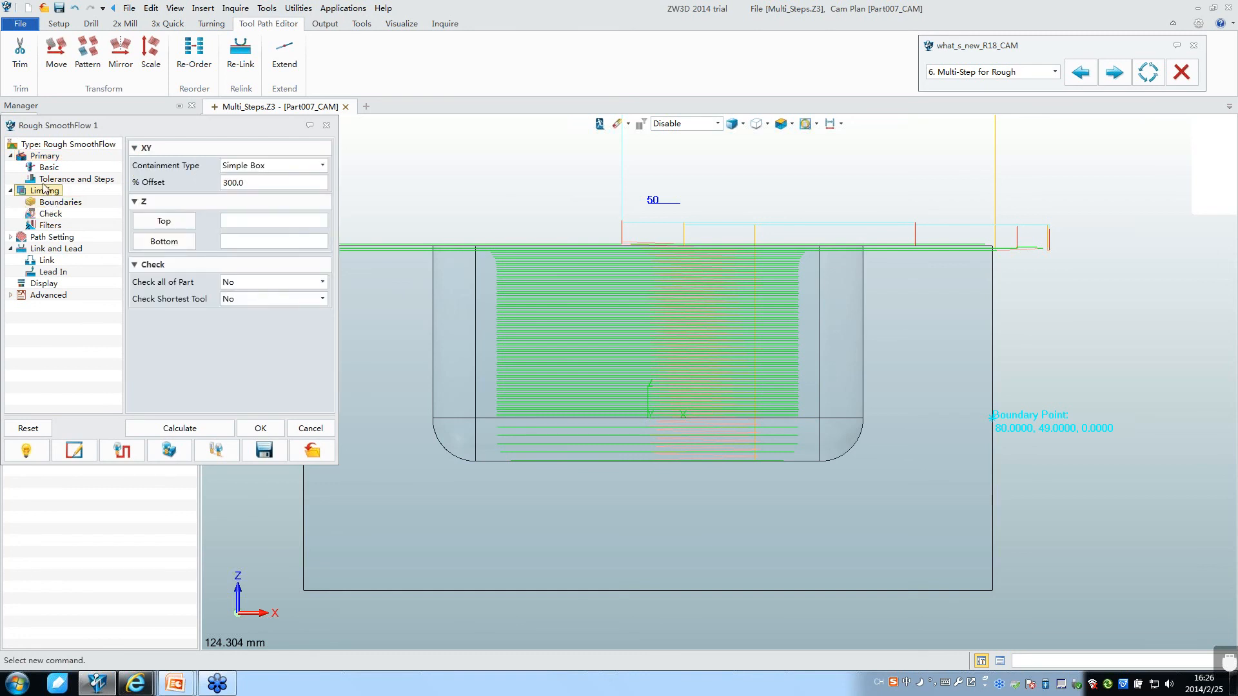
{"action": "left_click", "coordinate": [50, 180]}
{"action": "scroll", "coordinate": [277, 384], "scroll_direction": "down", "scroll_amount": 2}
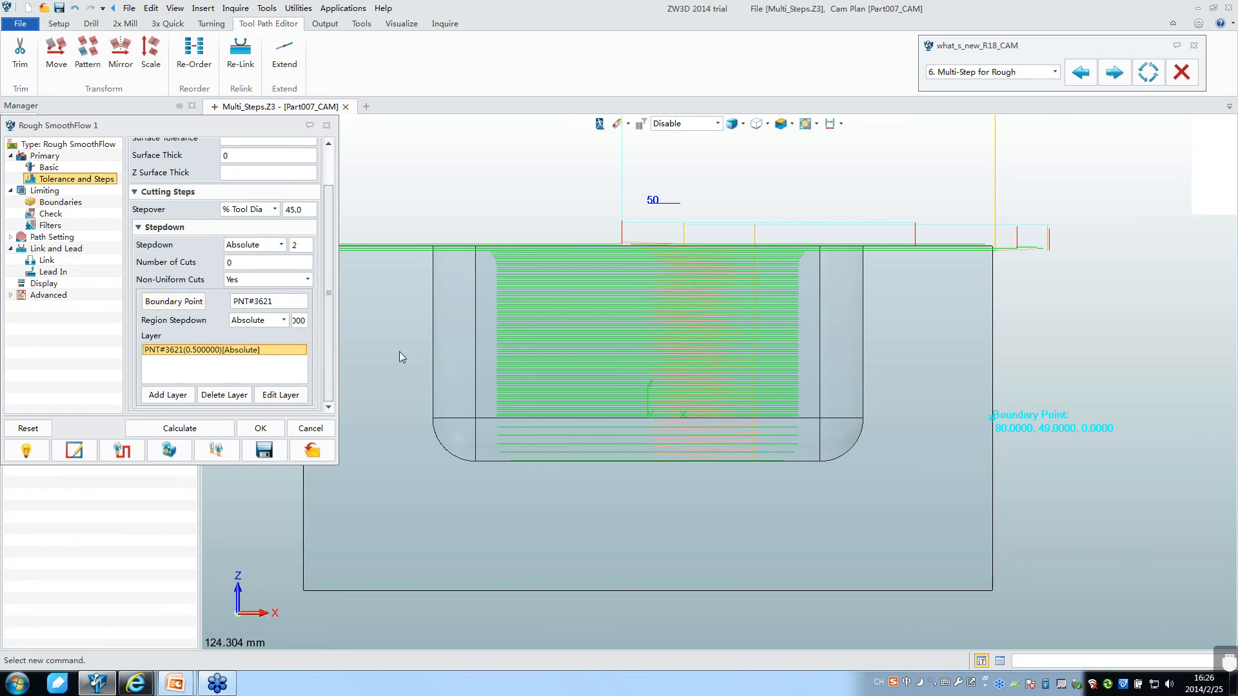
Step: Add a stepdown layer at a boundary point on the pocket wall around Z 21.9, set its absolute region stepdown to 1, and recalculate the roughing path
{"action": "left_click", "coordinate": [182, 303]}
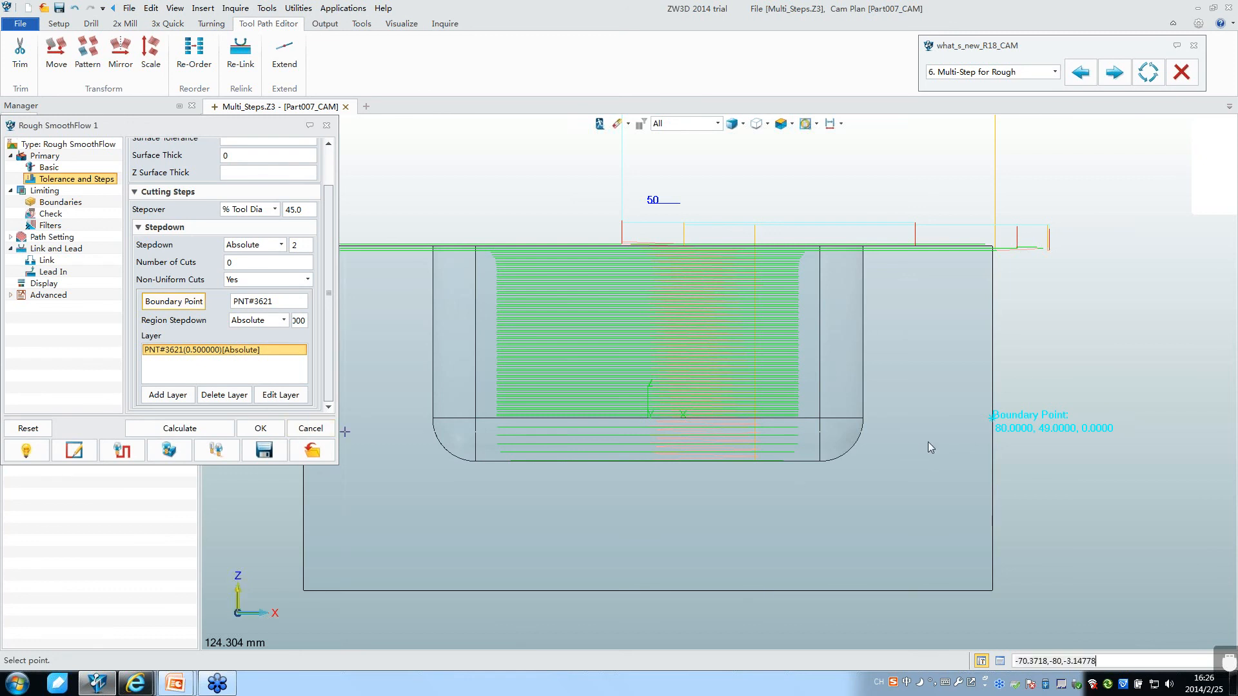
{"action": "left_click", "coordinate": [860, 324]}
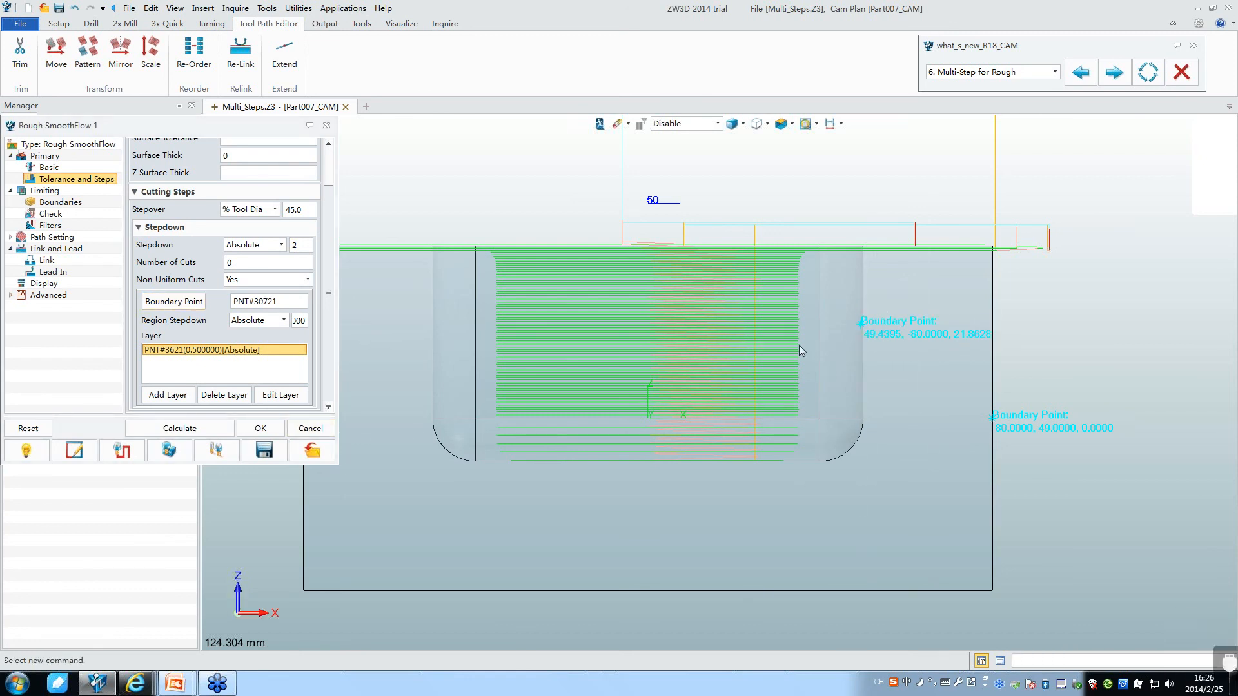
{"action": "left_click", "coordinate": [169, 394]}
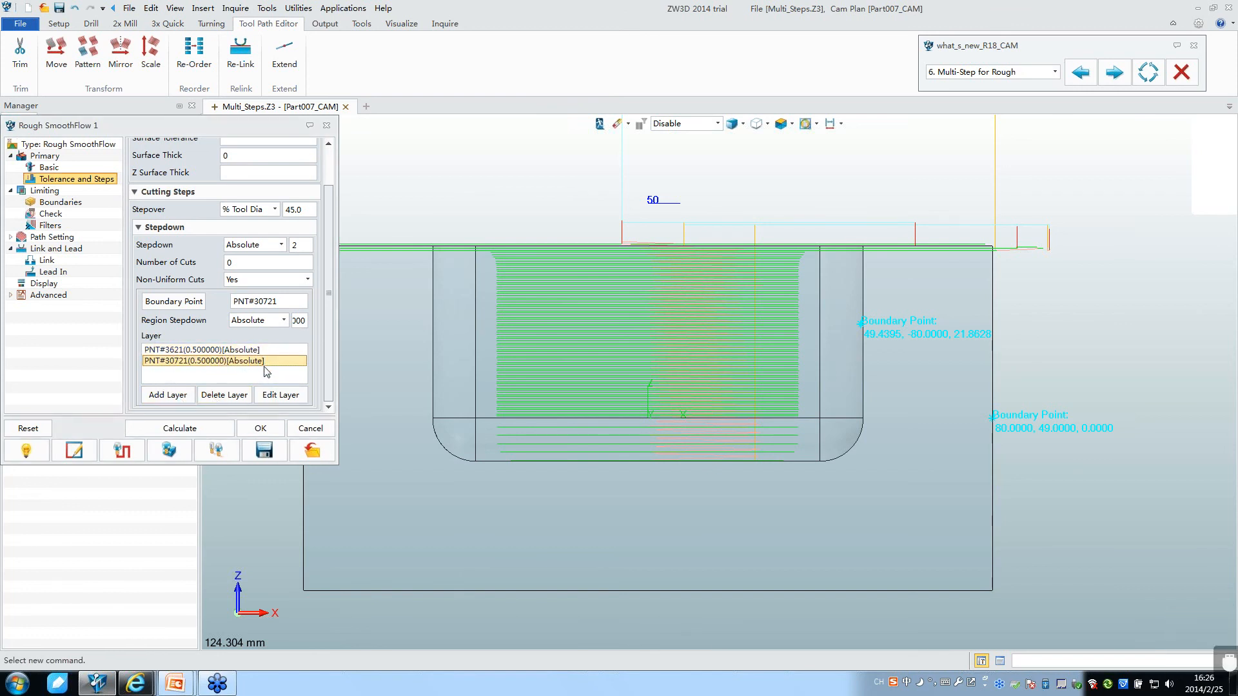
{"action": "left_click", "coordinate": [295, 320]}
{"action": "double_click", "coordinate": [297, 321]}
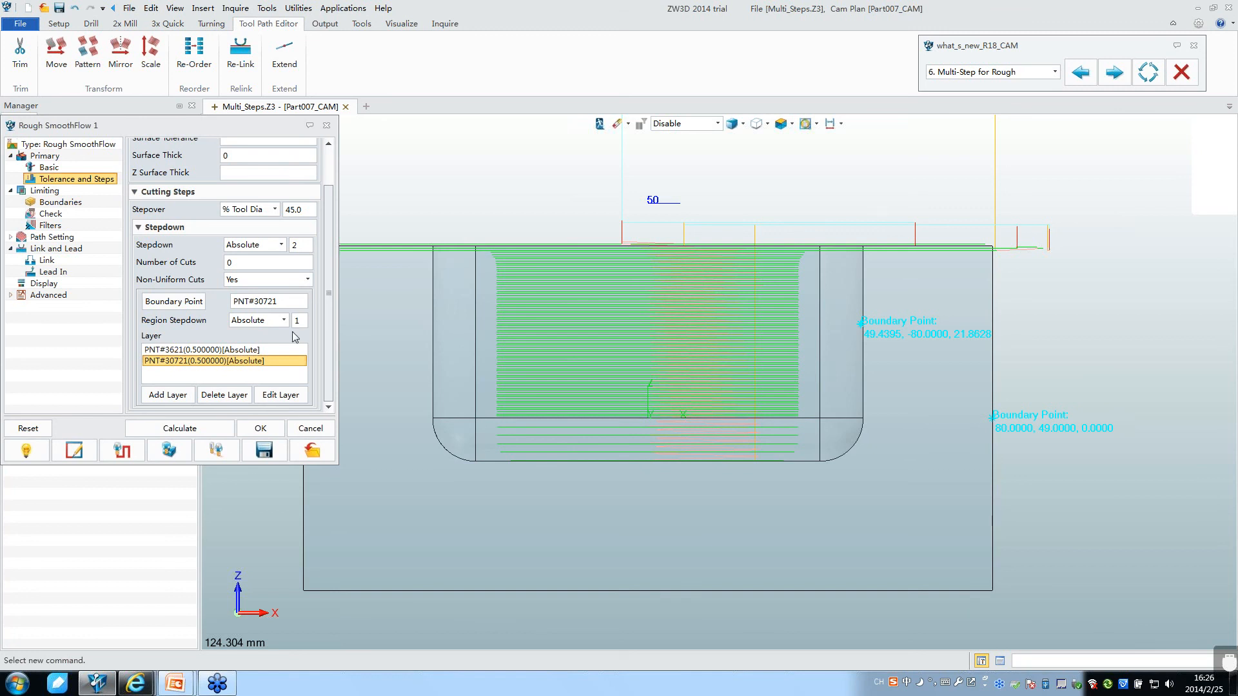
{"action": "left_click", "coordinate": [270, 396]}
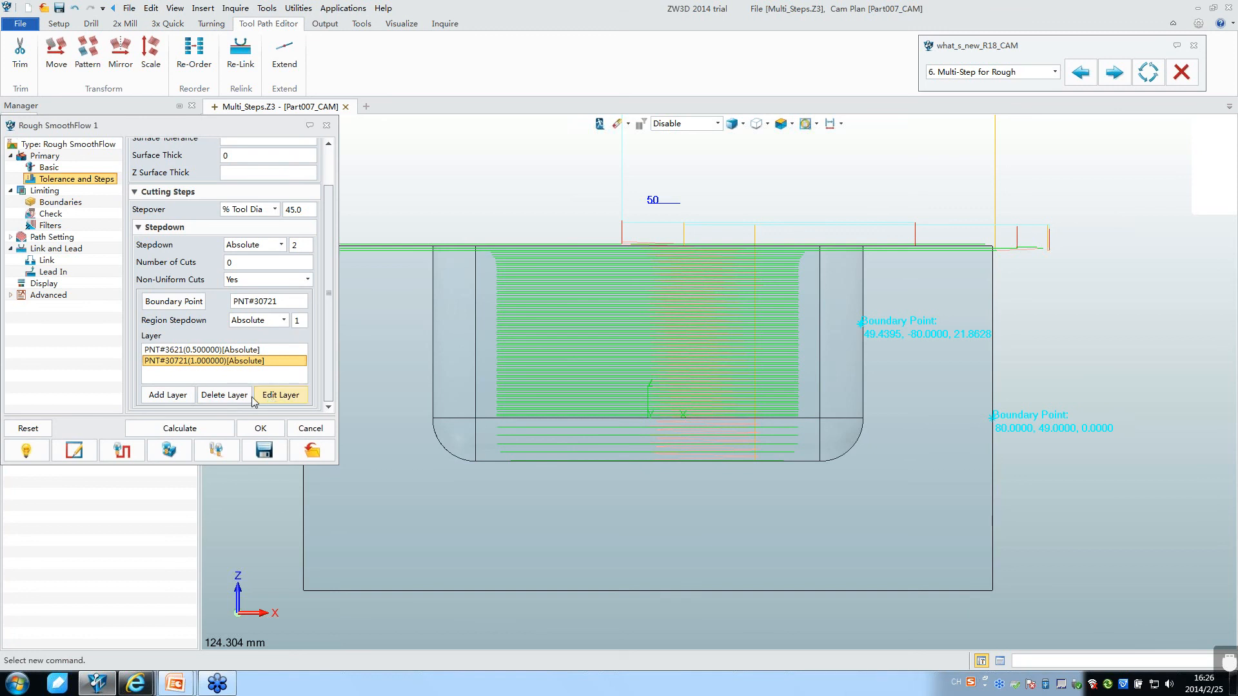
{"action": "left_click", "coordinate": [222, 428]}
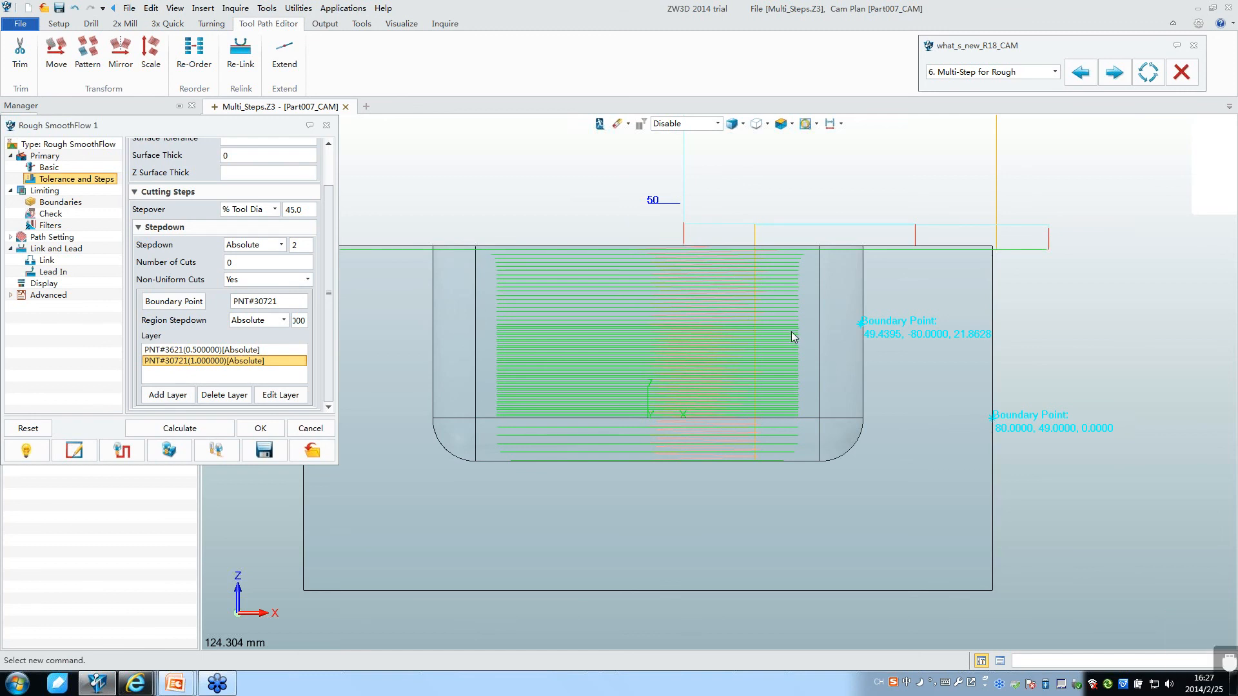
Step: Examine the spacing of the roughing passes in each stepdown region of the pocket, from the upper edge to the floor
{"action": "scroll", "coordinate": [791, 333], "scroll_direction": "up", "scroll_amount": 2}
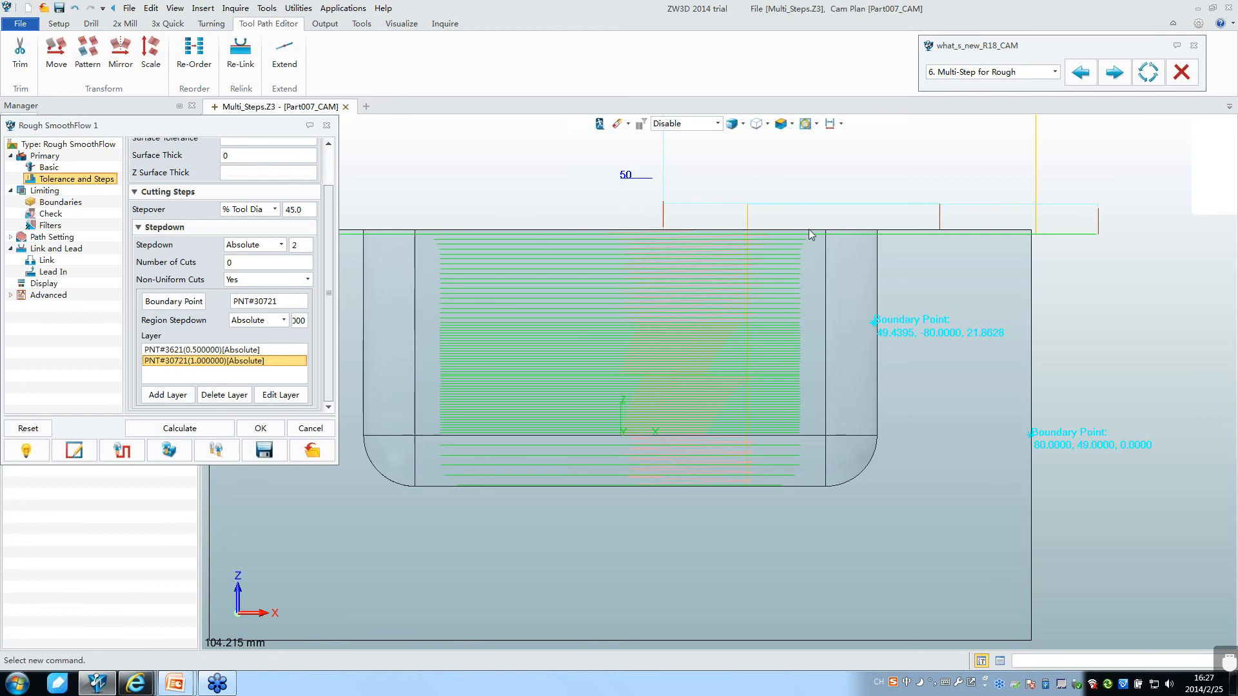
{"action": "scroll", "coordinate": [802, 384], "scroll_direction": "up", "scroll_amount": 1}
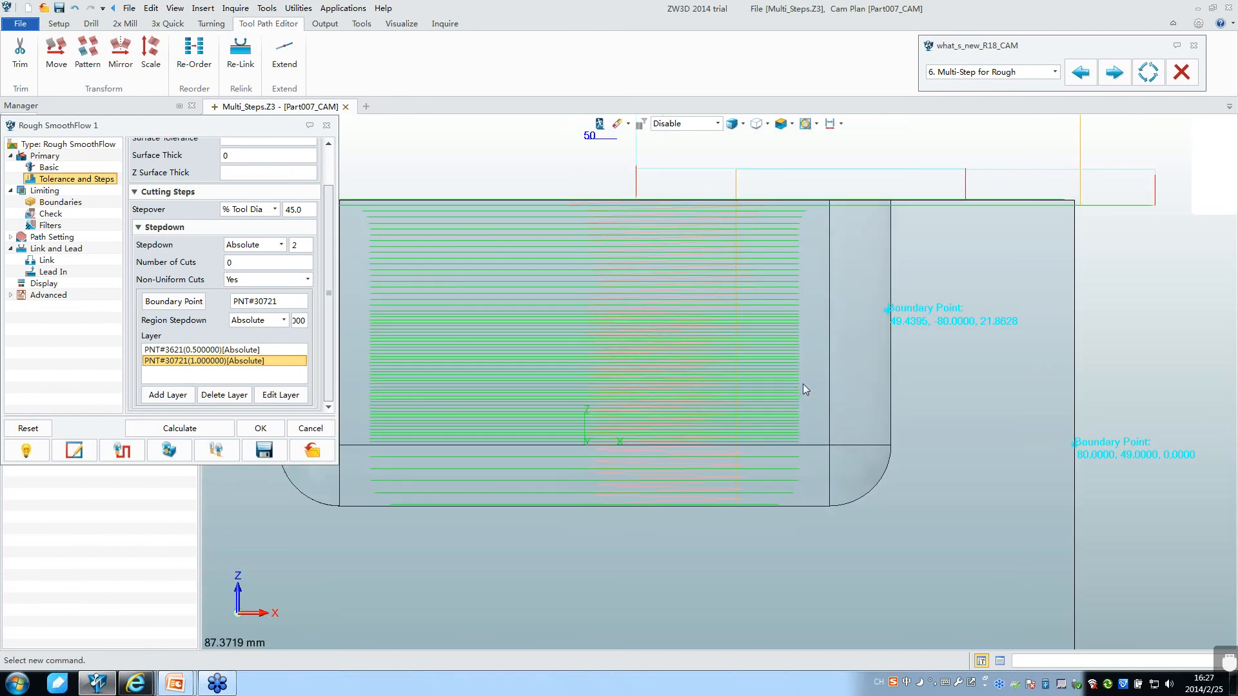
{"action": "scroll", "coordinate": [803, 384], "scroll_direction": "up", "scroll_amount": 4}
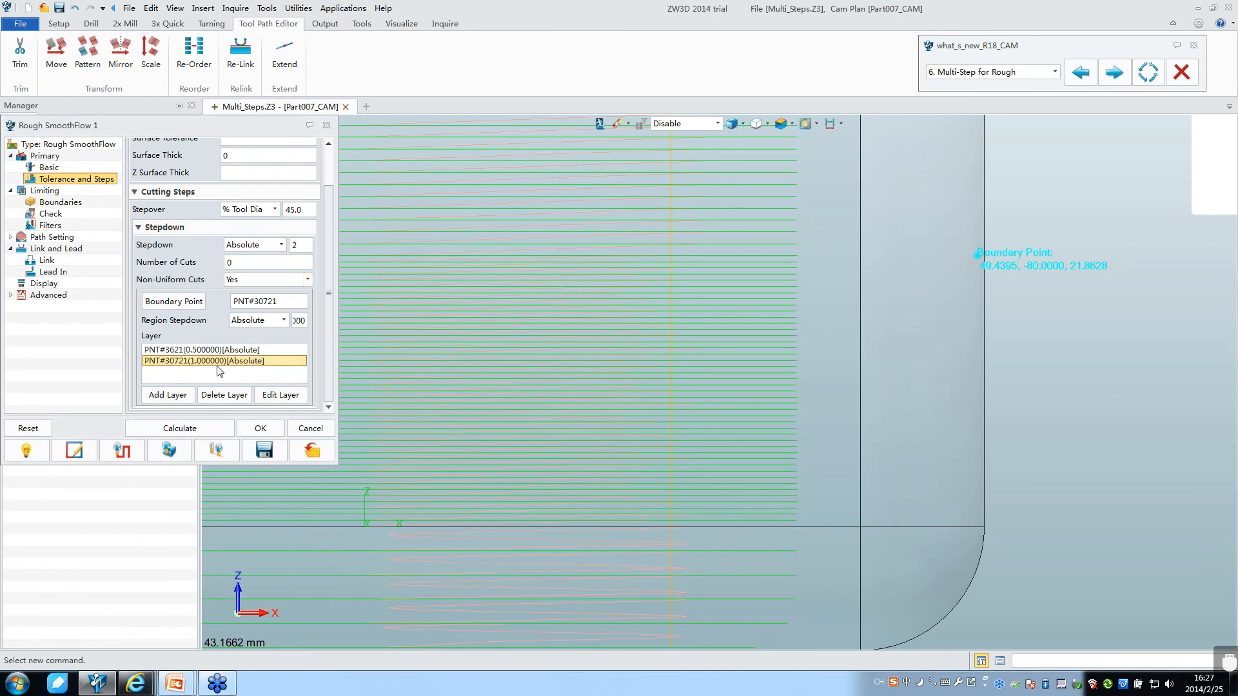
{"action": "scroll", "coordinate": [821, 511], "scroll_direction": "down", "scroll_amount": 1}
{"action": "scroll", "coordinate": [822, 508], "scroll_direction": "down", "scroll_amount": 3}
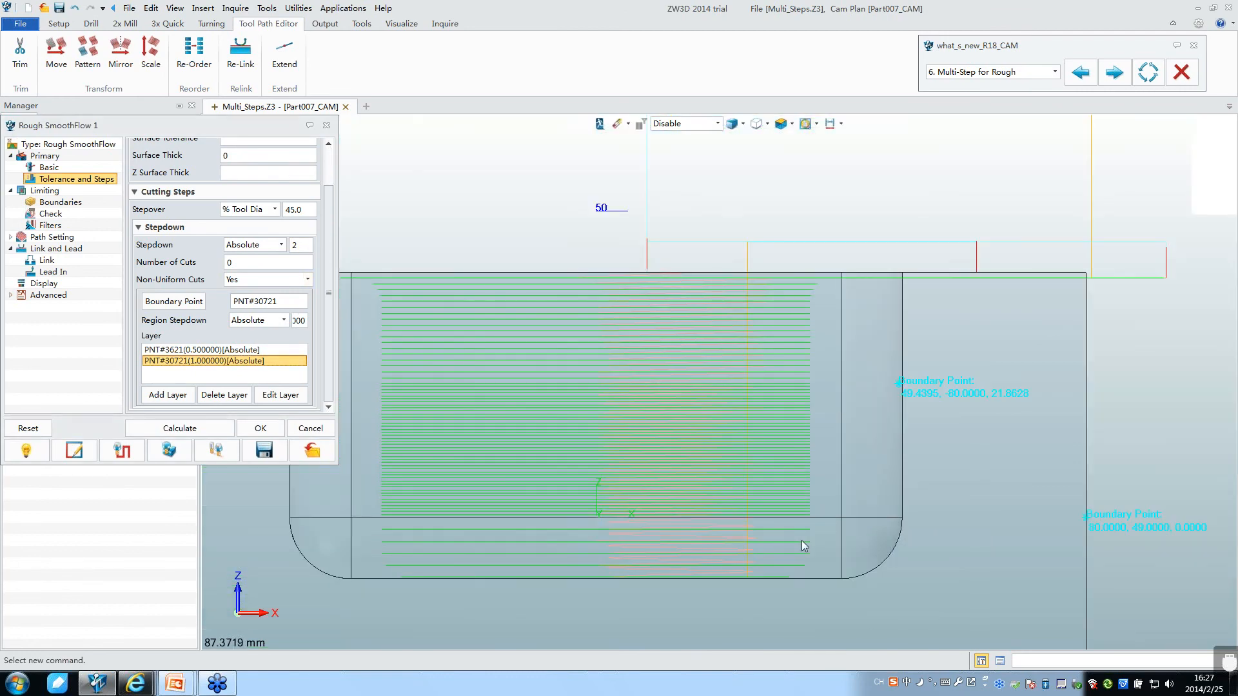
{"action": "scroll", "coordinate": [802, 477], "scroll_direction": "up", "scroll_amount": 1}
{"action": "scroll", "coordinate": [802, 477], "scroll_direction": "up", "scroll_amount": 2}
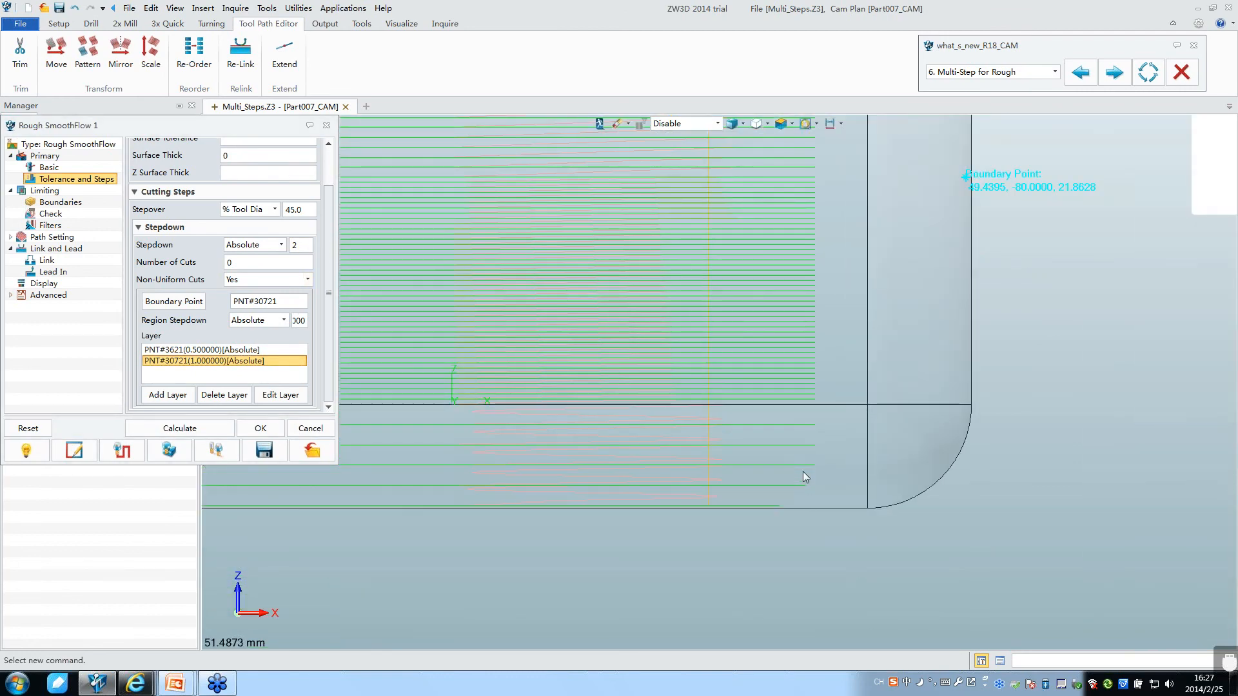
{"action": "scroll", "coordinate": [804, 477], "scroll_direction": "down", "scroll_amount": 3}
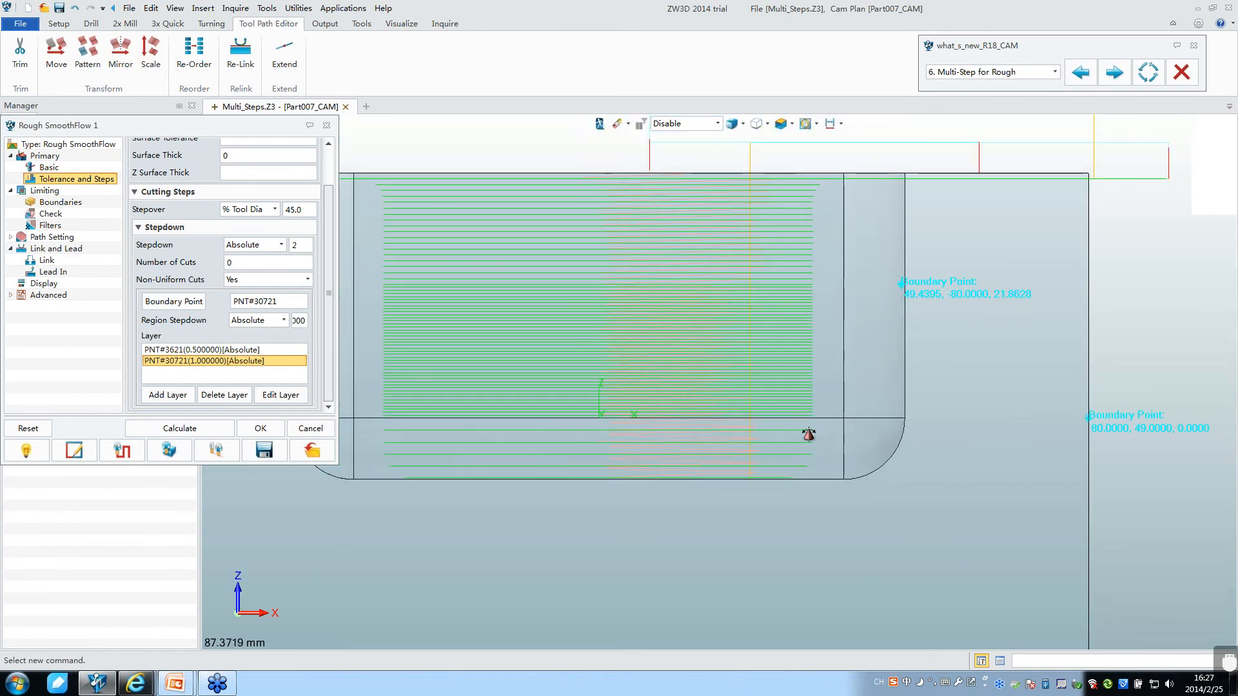
{"action": "scroll", "coordinate": [732, 427], "scroll_direction": "down", "scroll_amount": 1}
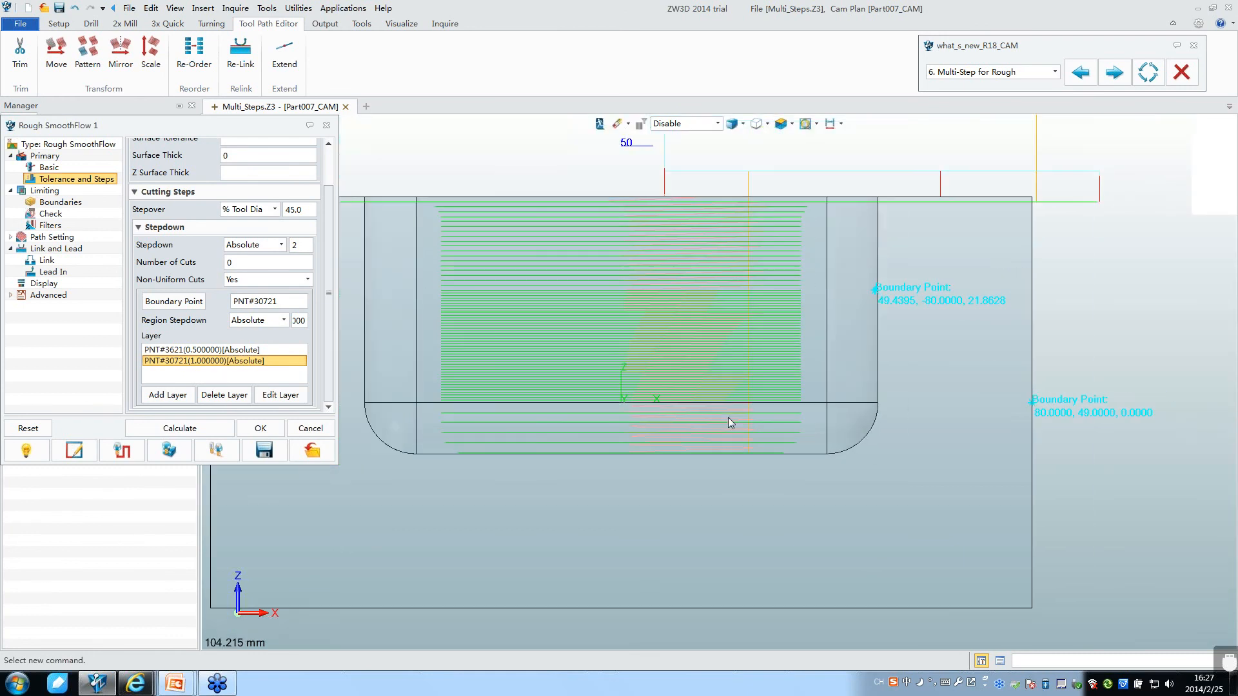
{"action": "scroll", "coordinate": [728, 423], "scroll_direction": "up", "scroll_amount": 1}
{"action": "scroll", "coordinate": [763, 342], "scroll_direction": "up", "scroll_amount": 1}
{"action": "scroll", "coordinate": [743, 348], "scroll_direction": "down", "scroll_amount": 1}
{"action": "scroll", "coordinate": [751, 396], "scroll_direction": "down", "scroll_amount": 1}
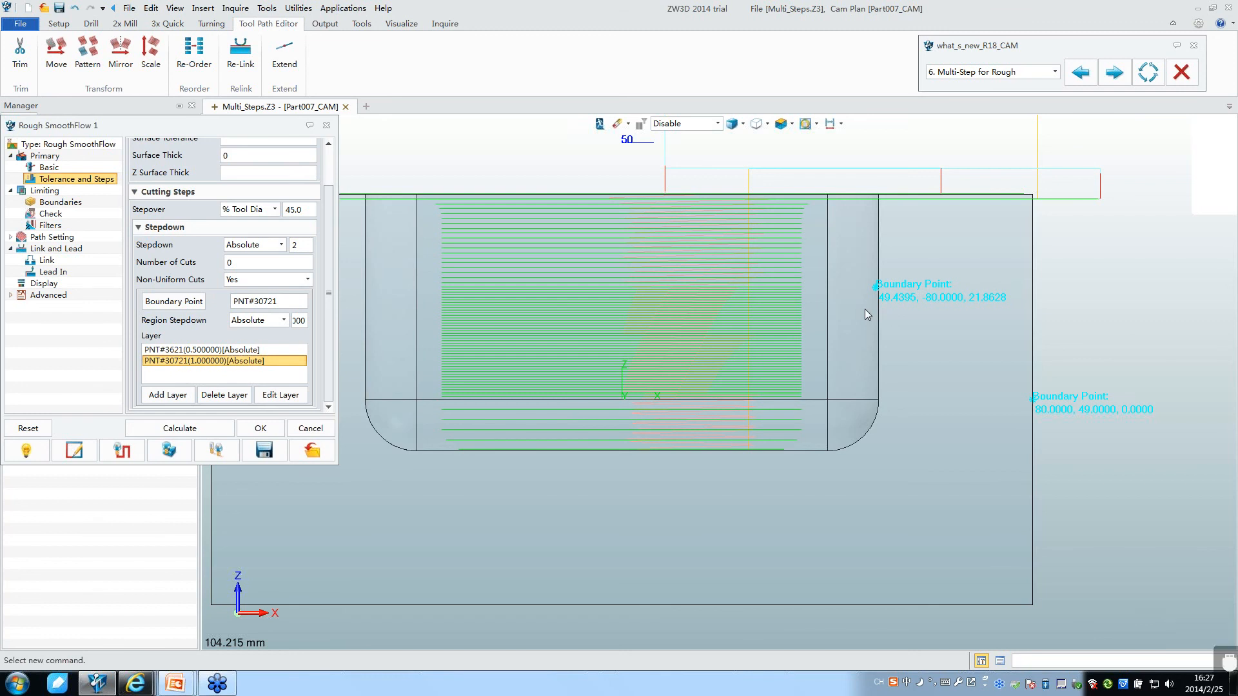
Step: Close the roughing parameters, switch to the PowerPoint slideshow and advance to the Run-out Extended Tool Path slide
{"action": "middle_click", "coordinate": [656, 289]}
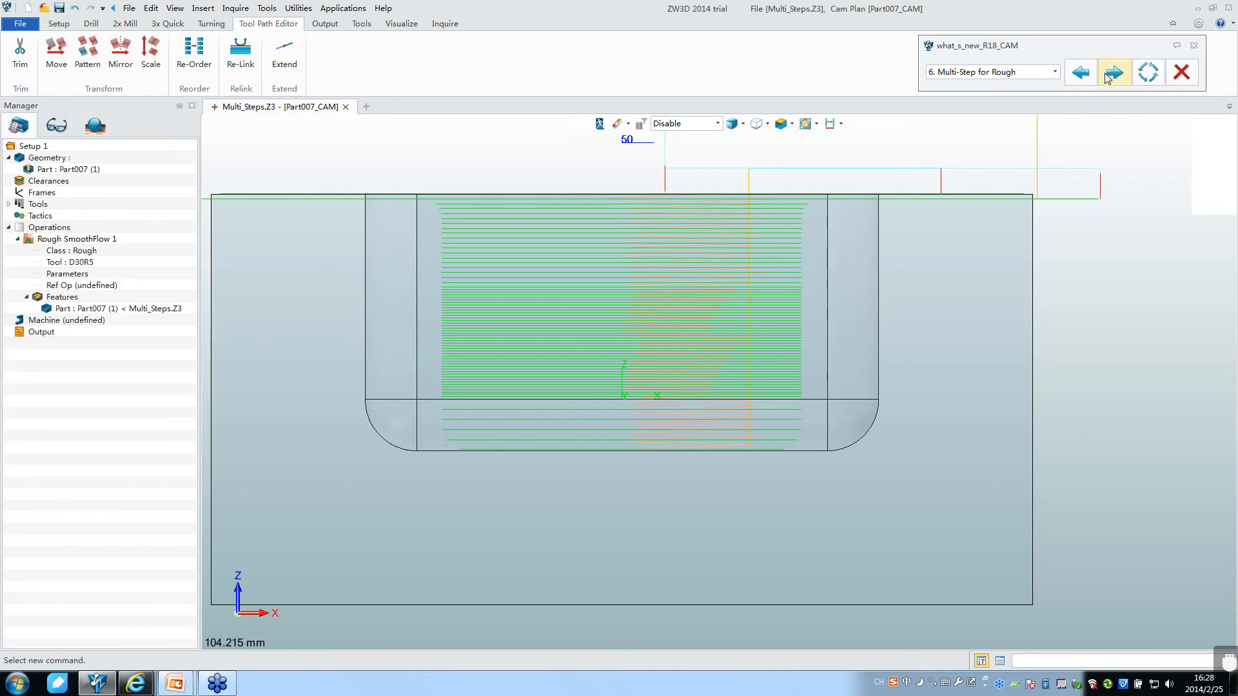
{"action": "key", "text": "alt+Tab"}
{"action": "key", "text": "alt+Tab"}
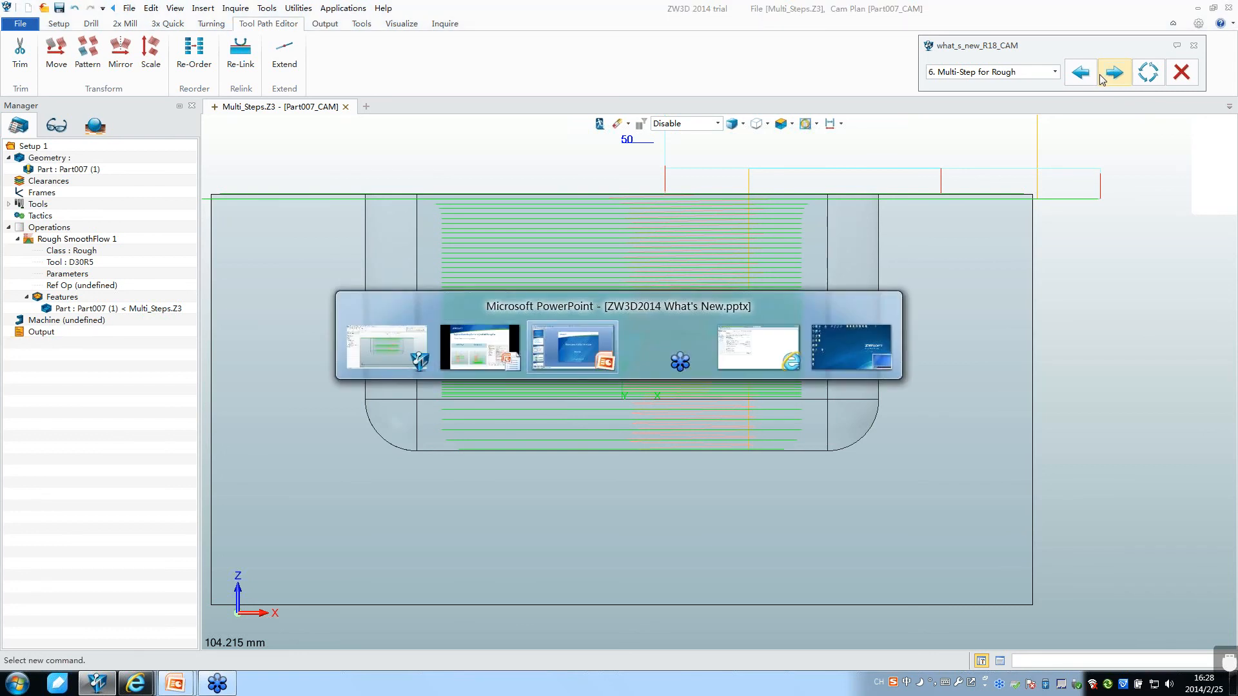
{"action": "key", "text": "alt+Tab"}
{"action": "key", "text": "alt+Tab"}
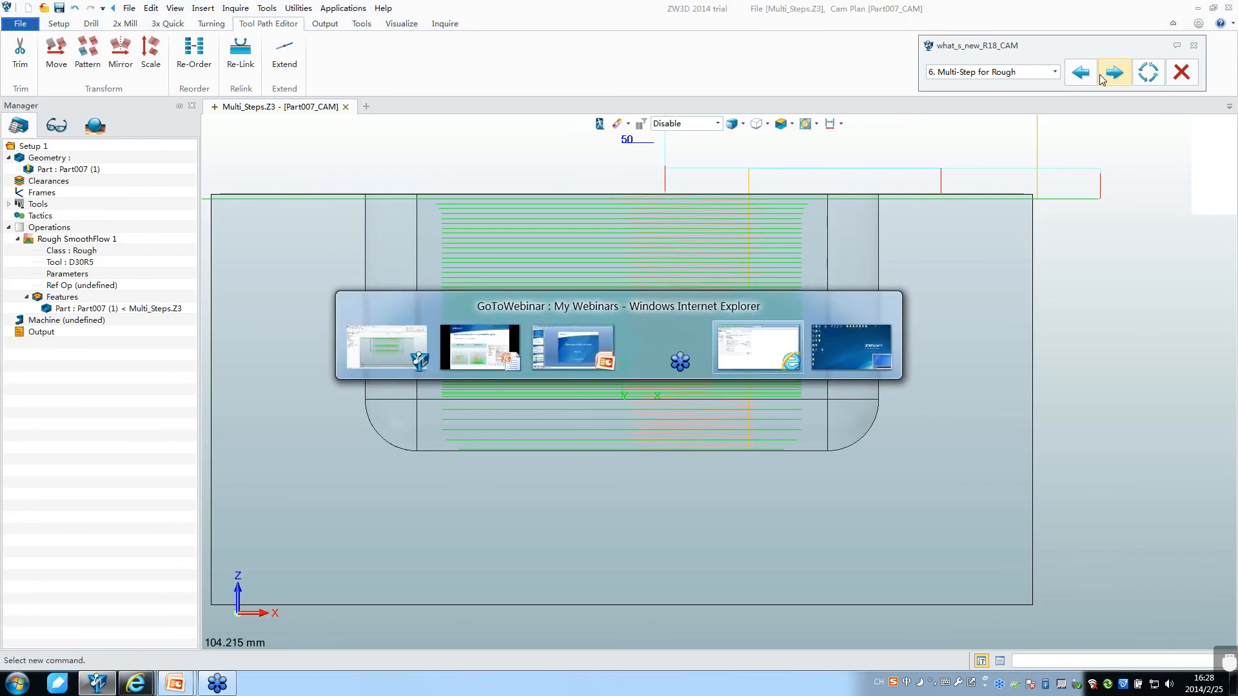
{"action": "key", "text": "alt+Tab"}
{"action": "key", "text": "alt+Tab"}
{"action": "key", "text": "alt+Tab"}
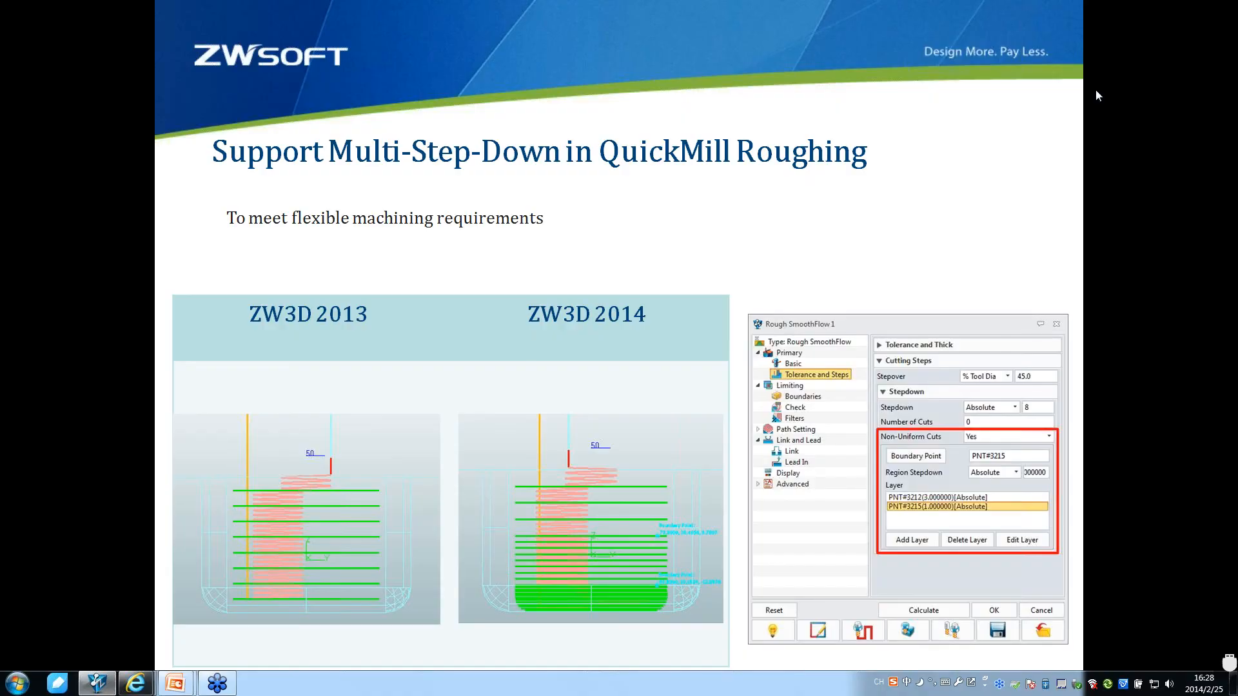
{"action": "key", "text": "Right"}
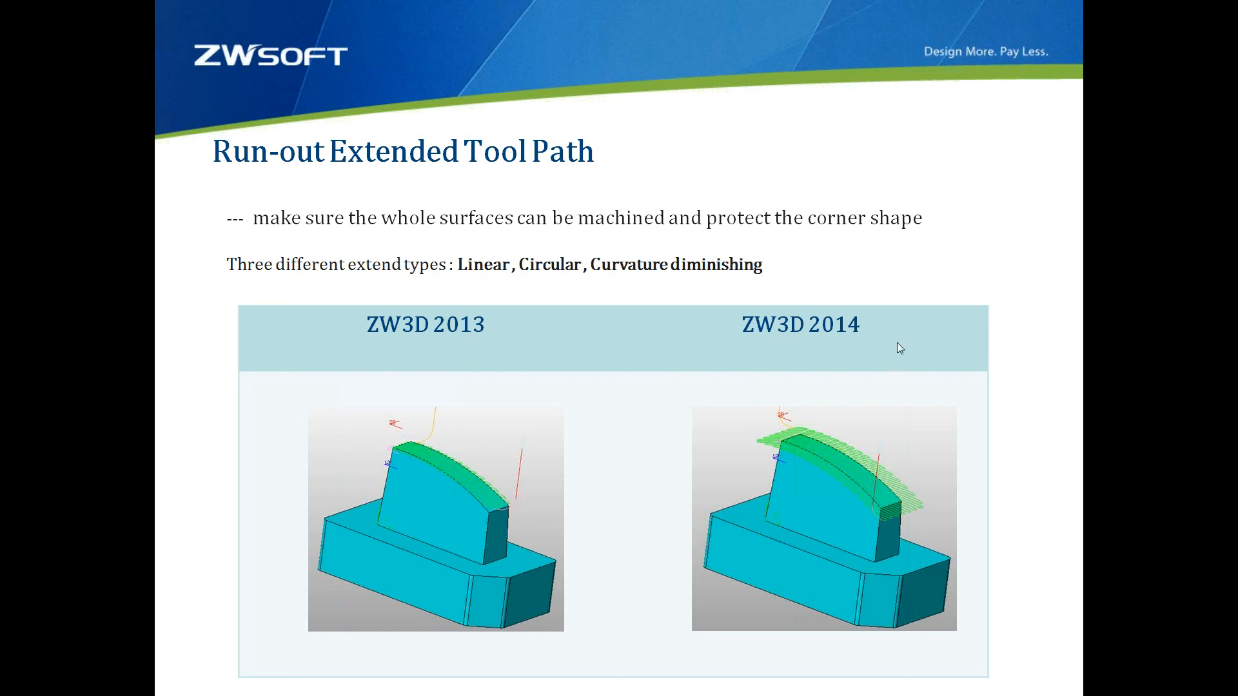
Step: Switch back to ZW3D, advance the demo to 7. Run out extension, and display the finishing tool path on the part's curved top face
{"action": "key", "text": "alt+Tab"}
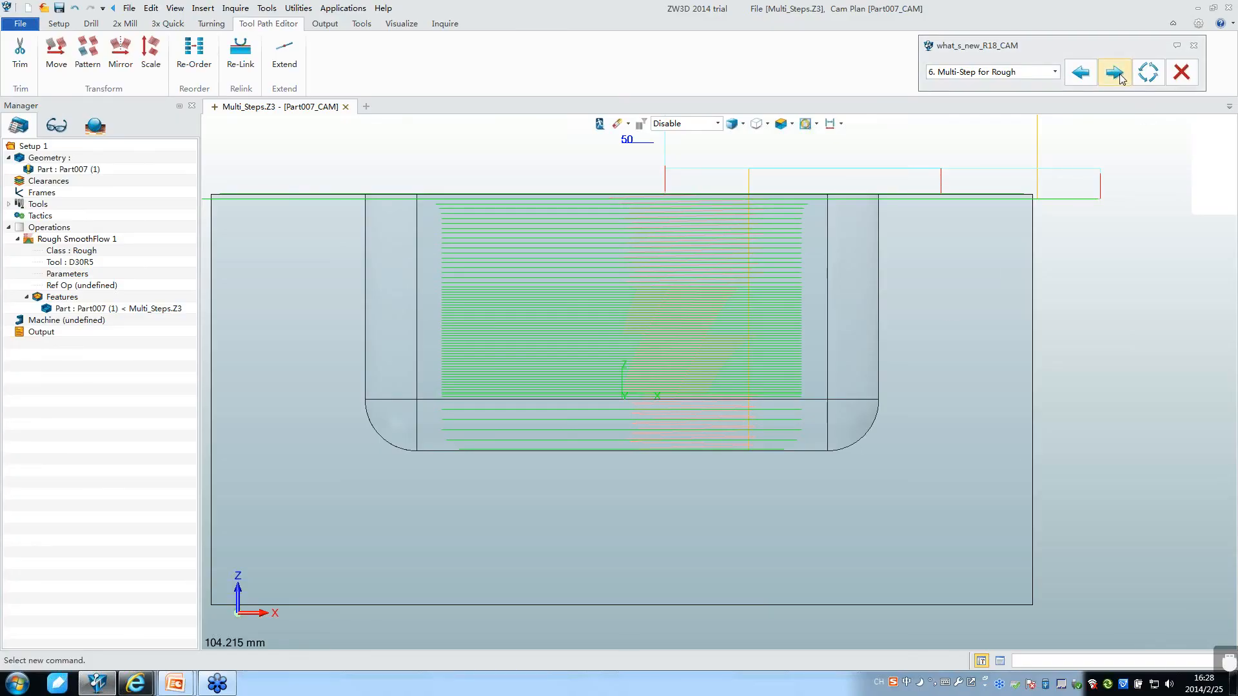
{"action": "left_click", "coordinate": [1116, 74]}
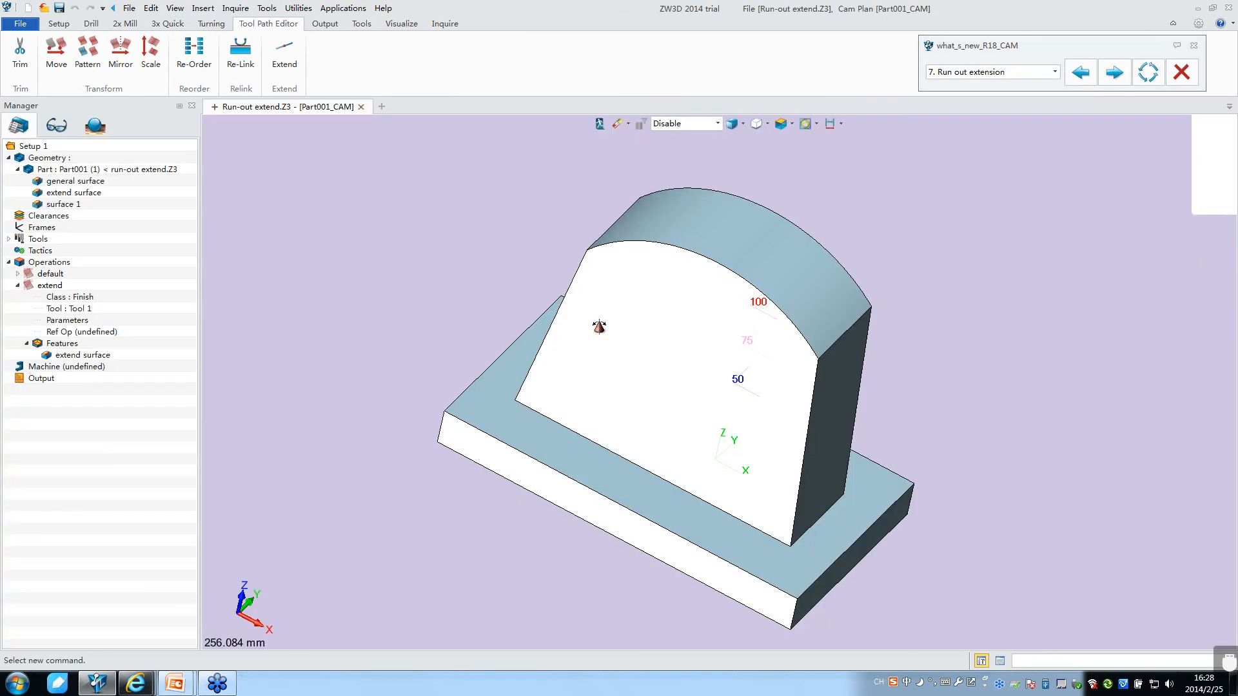
{"action": "left_click", "coordinate": [28, 285]}
{"action": "middle_click_drag", "start_coordinate": [295, 291], "coordinate": [470, 268]}
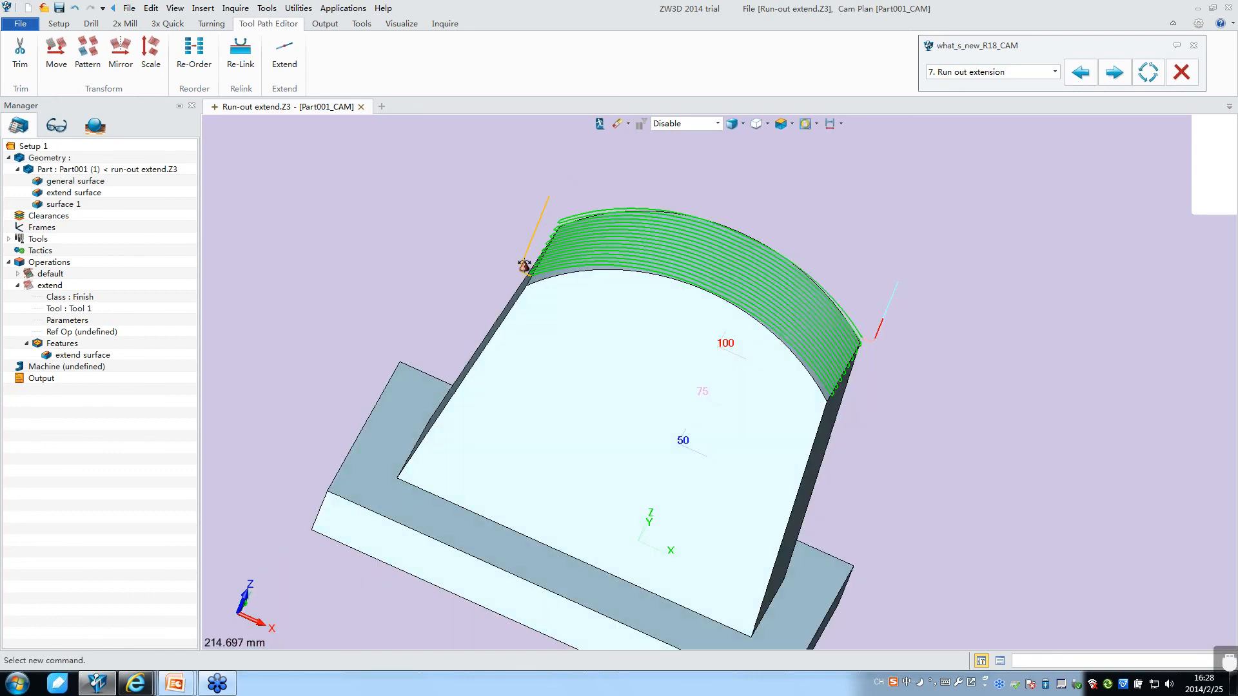
Step: Examine how the finishing passes end and turn around along the side edges of the curved top face
{"action": "scroll", "coordinate": [526, 266], "scroll_direction": "up", "scroll_amount": 3}
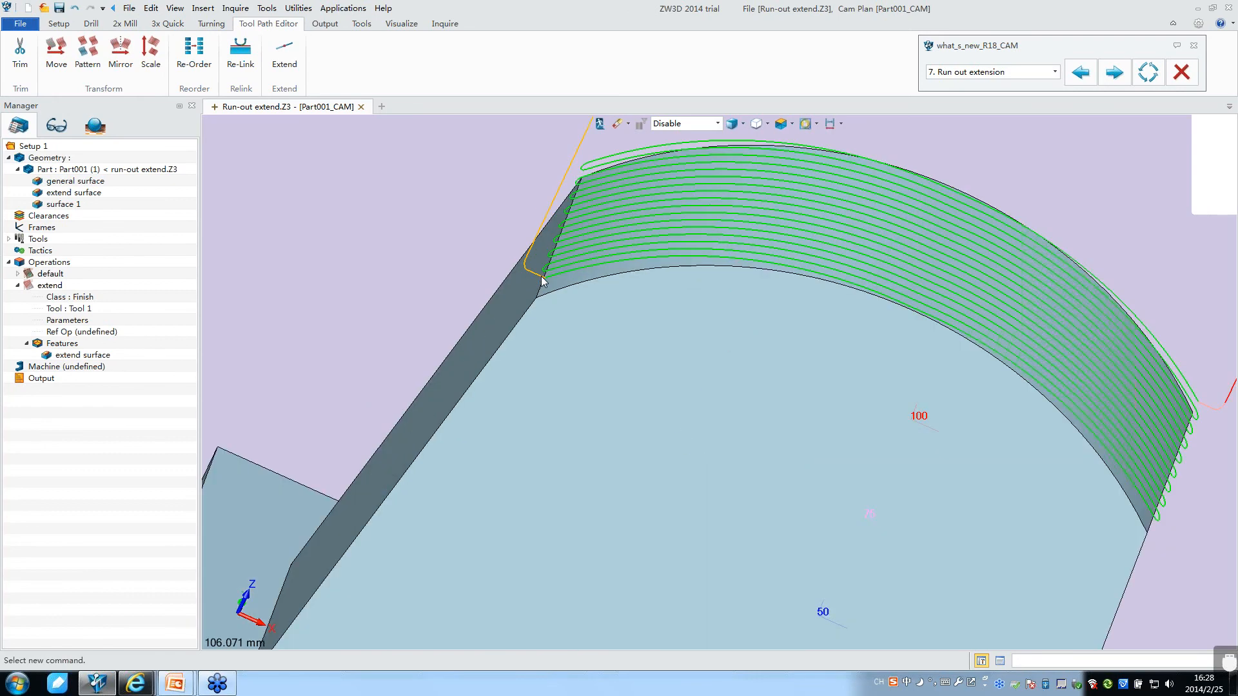
{"action": "right_click_drag", "start_coordinate": [541, 281], "coordinate": [509, 265]}
{"action": "scroll", "coordinate": [509, 264], "scroll_direction": "up", "scroll_amount": 2}
{"action": "scroll", "coordinate": [509, 264], "scroll_direction": "down", "scroll_amount": 2}
{"action": "scroll", "coordinate": [604, 200], "scroll_direction": "up", "scroll_amount": 1}
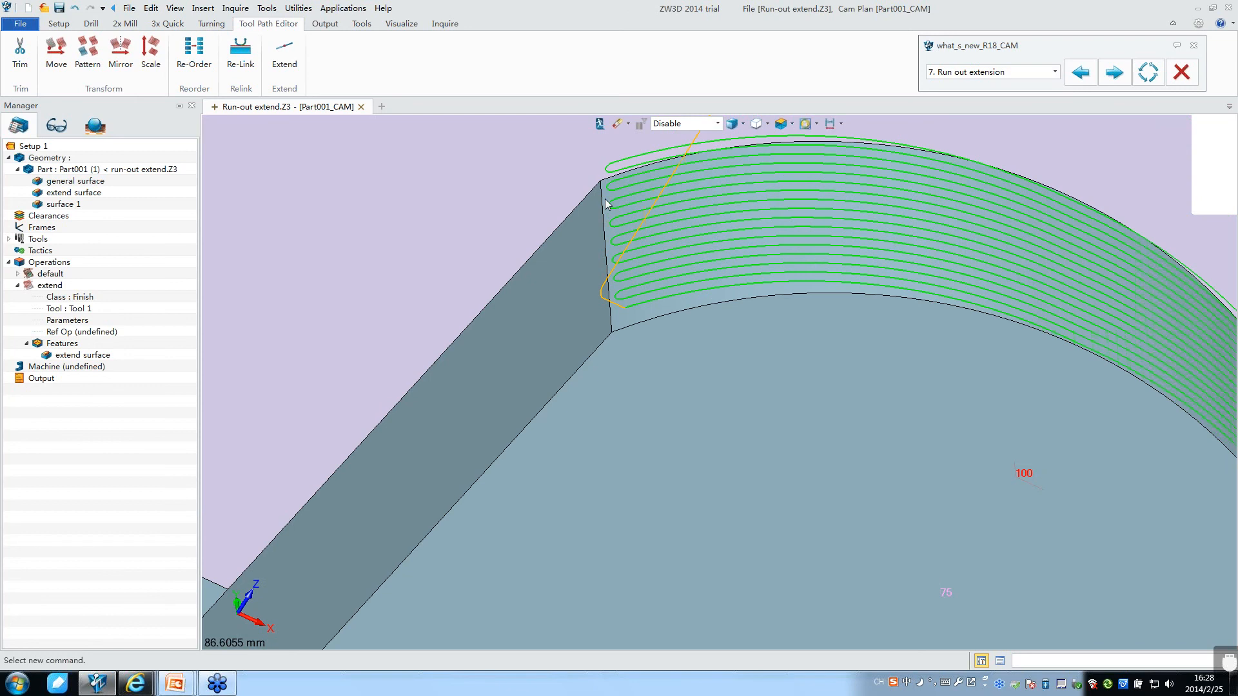
{"action": "scroll", "coordinate": [604, 199], "scroll_direction": "up", "scroll_amount": 1}
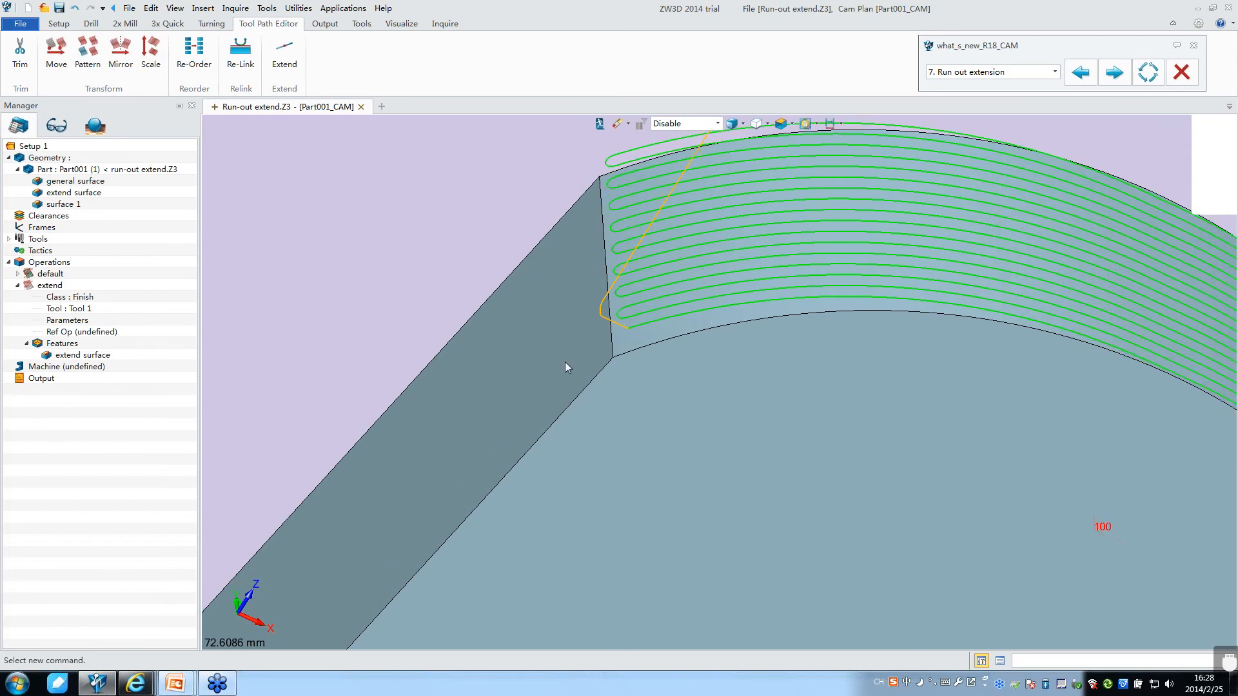
{"action": "scroll", "coordinate": [545, 334], "scroll_direction": "down", "scroll_amount": 3}
{"action": "scroll", "coordinate": [544, 334], "scroll_direction": "down", "scroll_amount": 5}
{"action": "right_click_drag", "start_coordinate": [544, 334], "coordinate": [464, 326]}
{"action": "scroll", "coordinate": [744, 373], "scroll_direction": "up", "scroll_amount": 4}
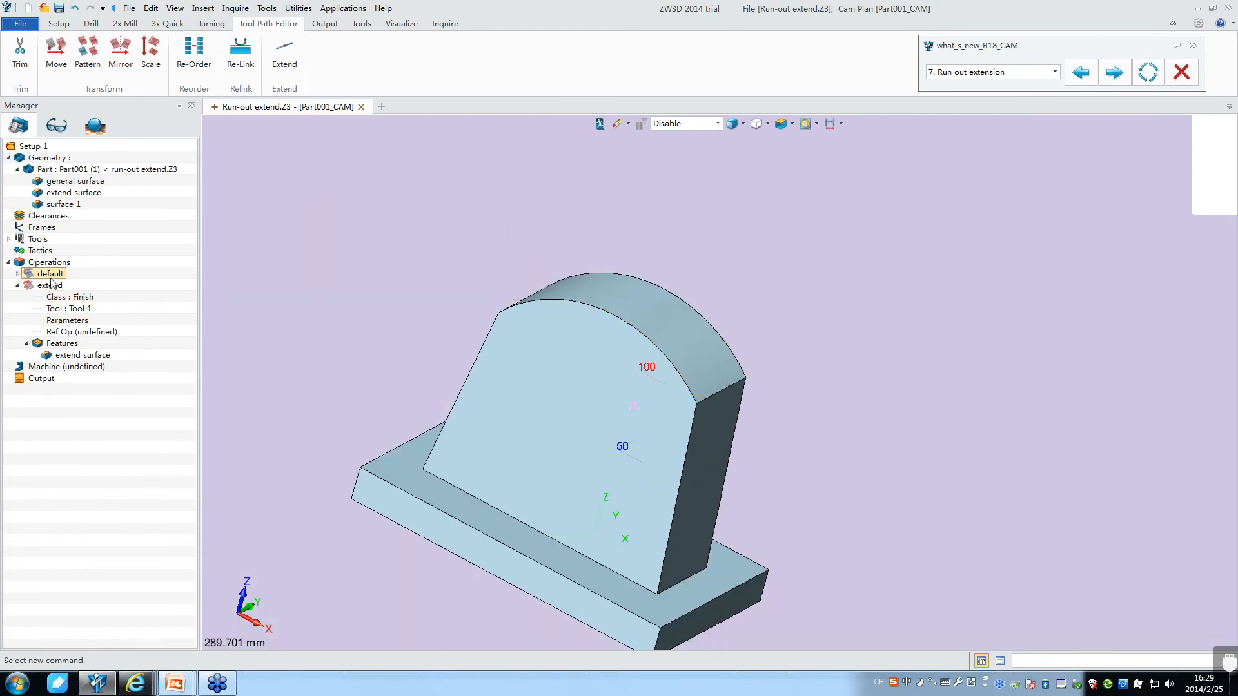
Step: Review the boundary extension method and distance of the extend operation, and check which face its extend surface feature covers
{"action": "double_click", "coordinate": [67, 319]}
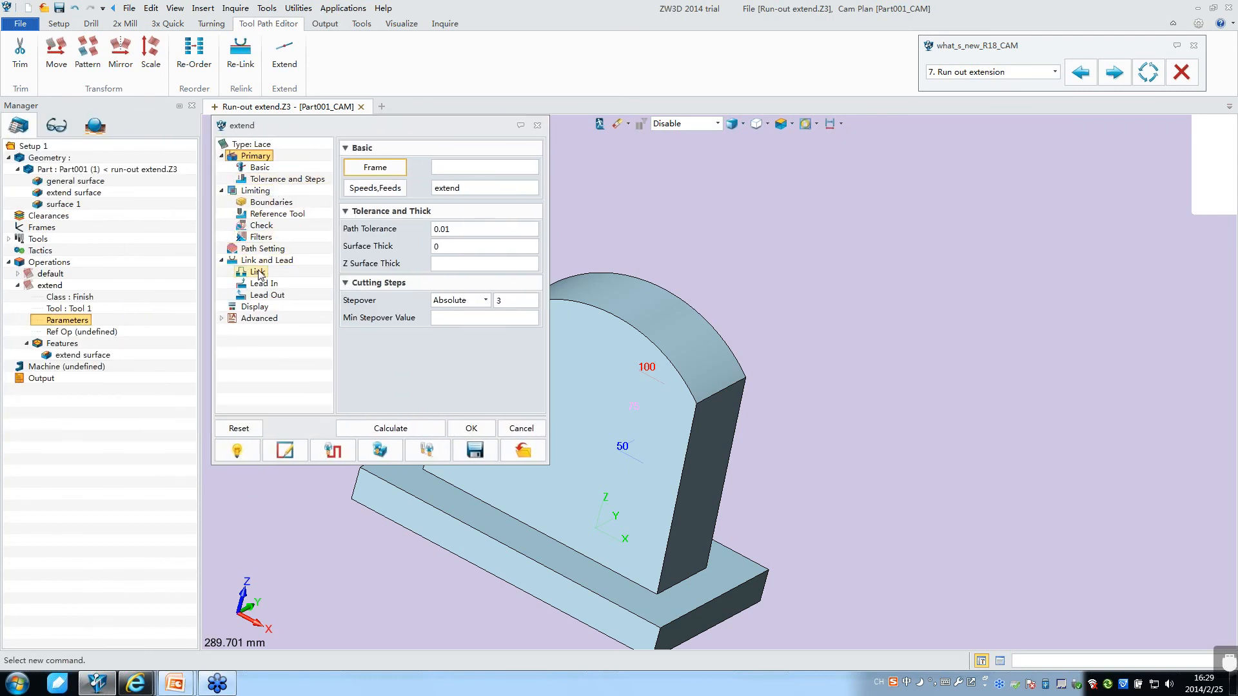
{"action": "left_click", "coordinate": [270, 202]}
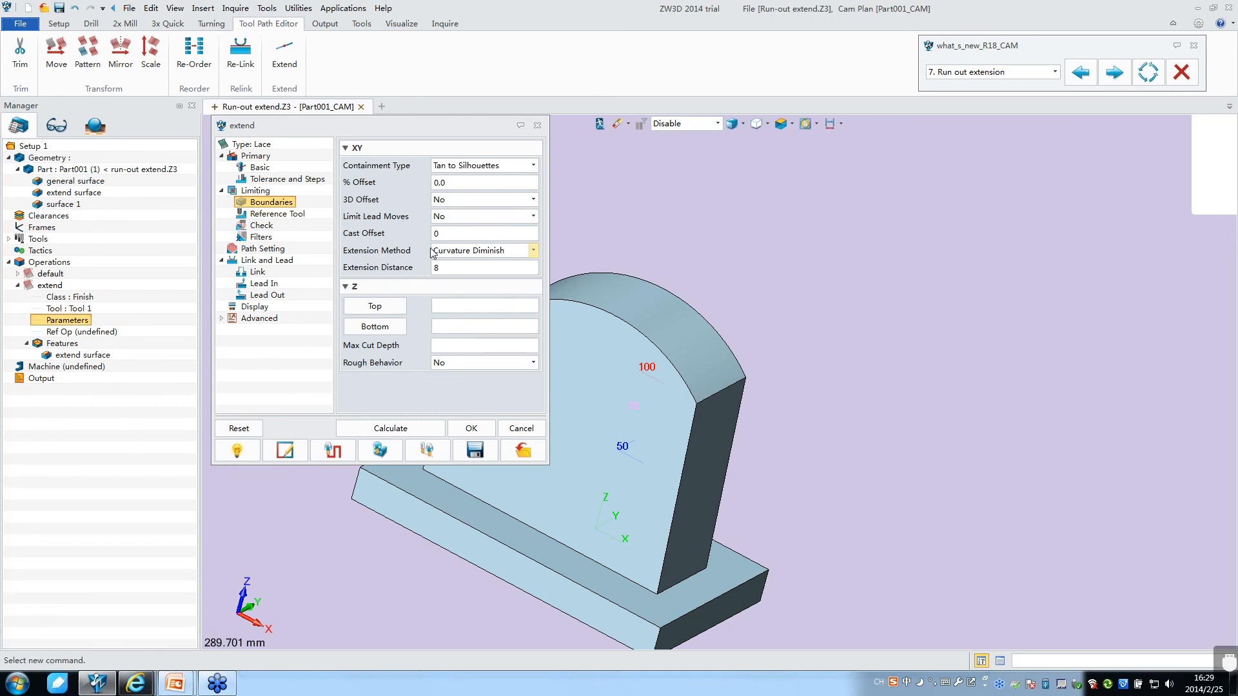
{"action": "left_click_drag", "start_coordinate": [411, 125], "coordinate": [342, 88]}
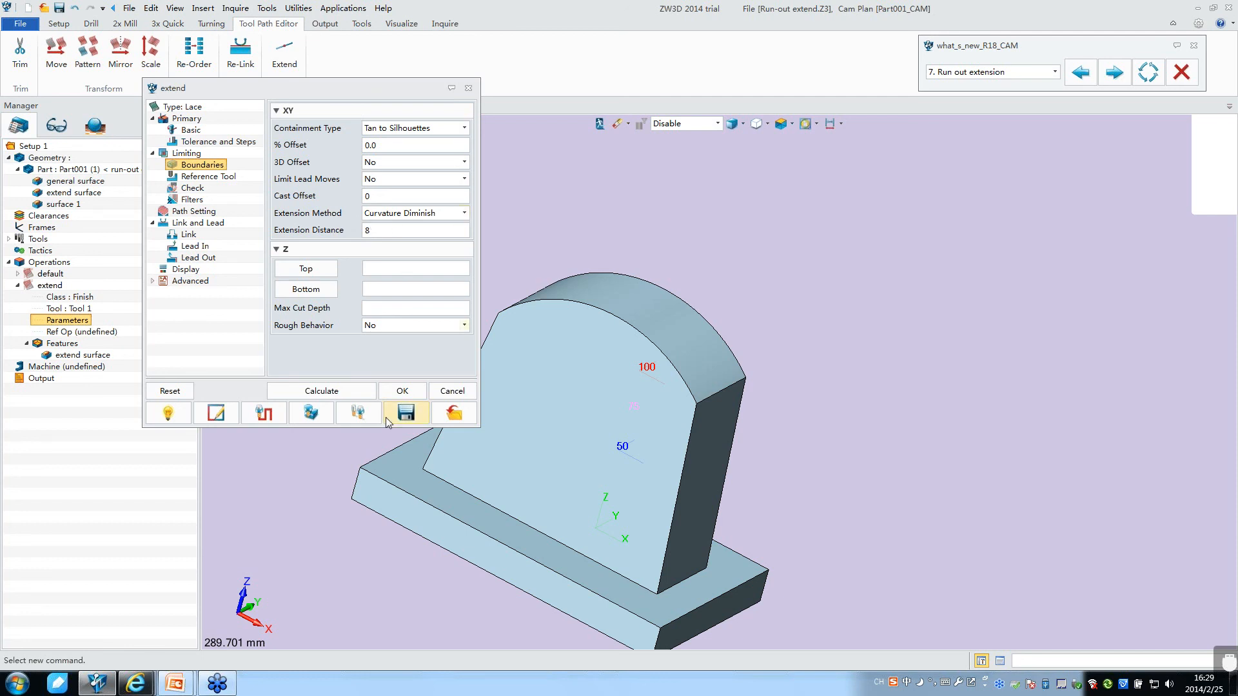
{"action": "left_click", "coordinate": [401, 391]}
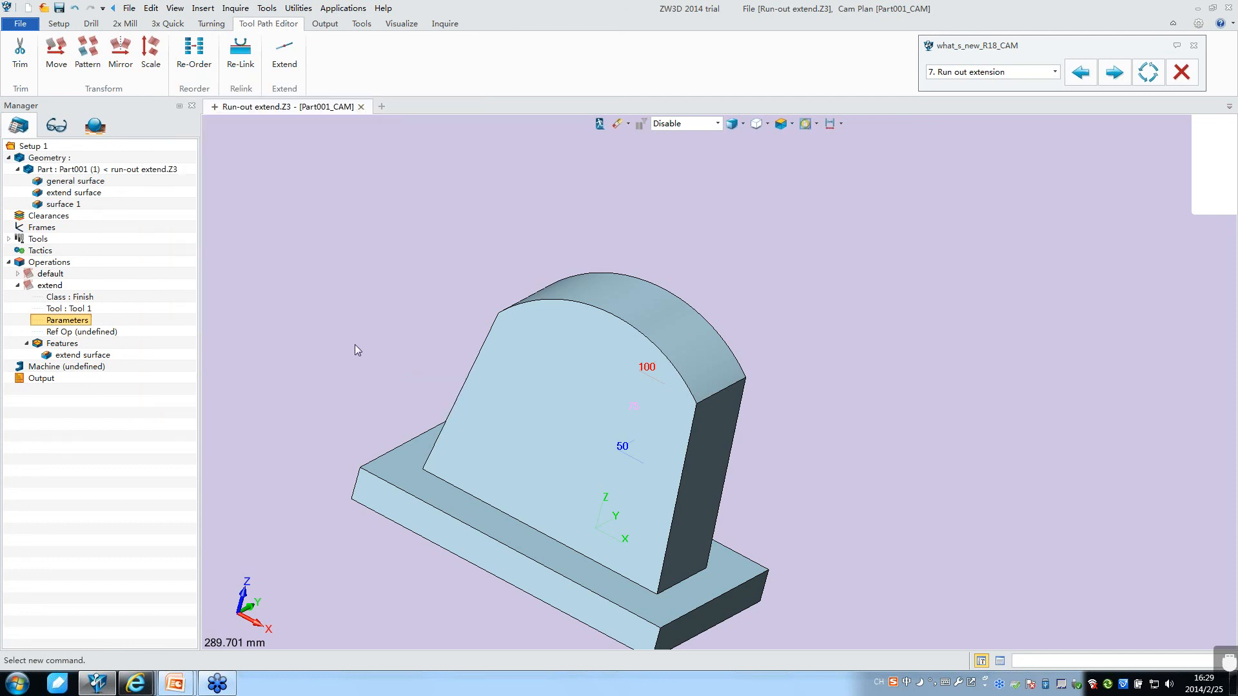
{"action": "left_click", "coordinate": [93, 356]}
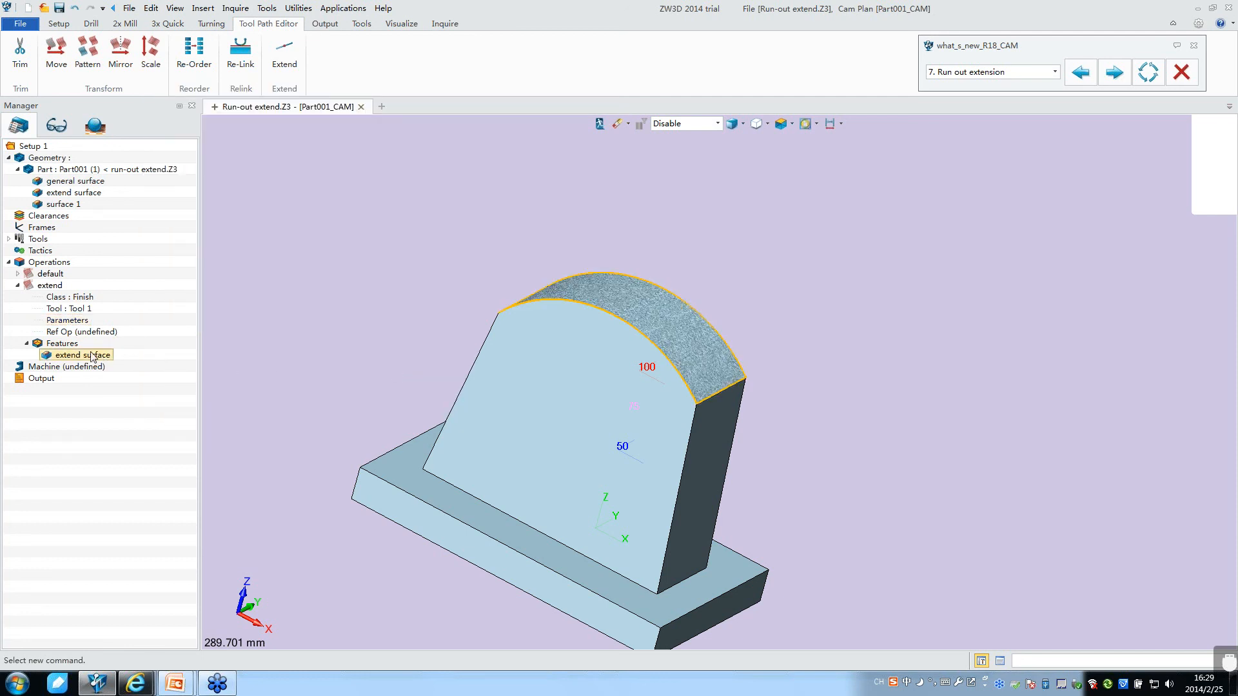
{"action": "left_click", "coordinate": [67, 344]}
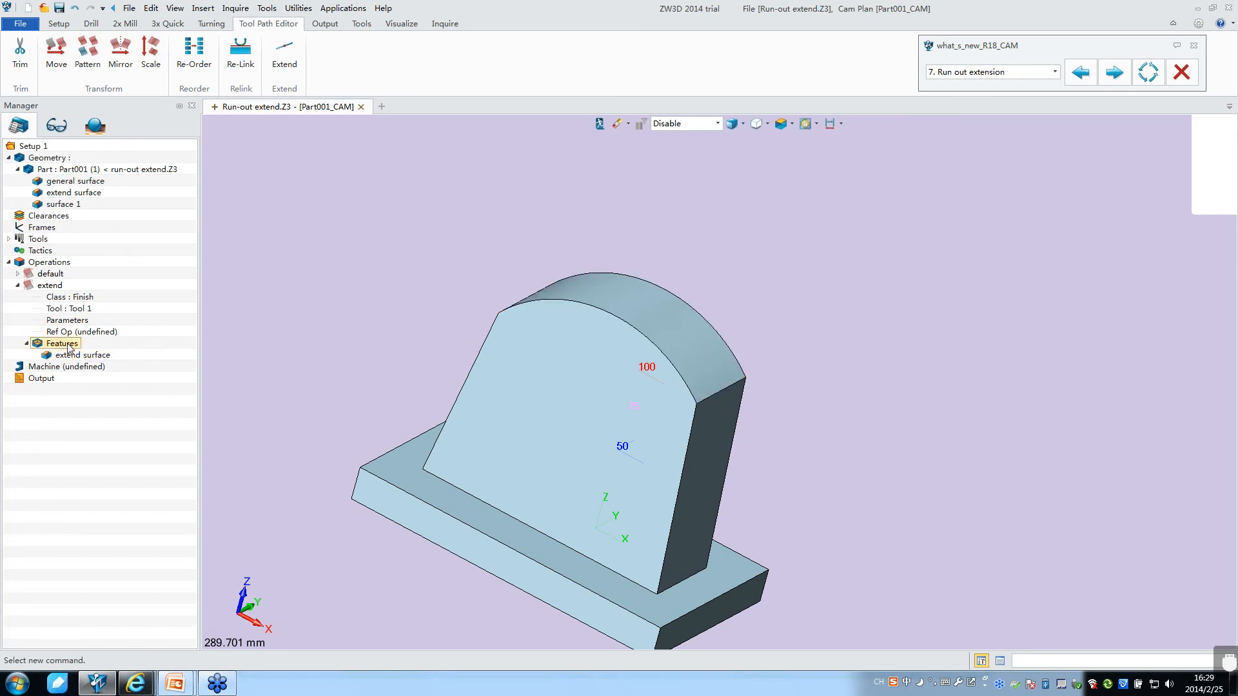
Step: Duplicate the default finish operation and remove the general surface feature from the copy
{"action": "right_click", "coordinate": [49, 263]}
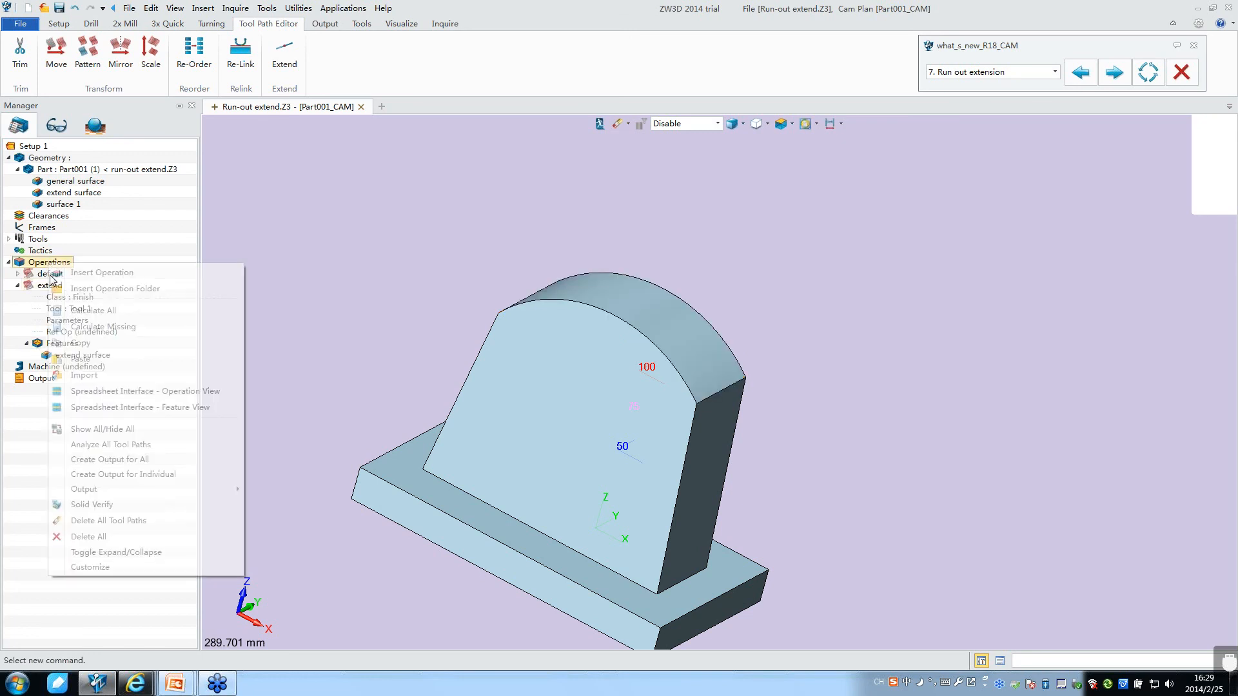
{"action": "right_click", "coordinate": [51, 275]}
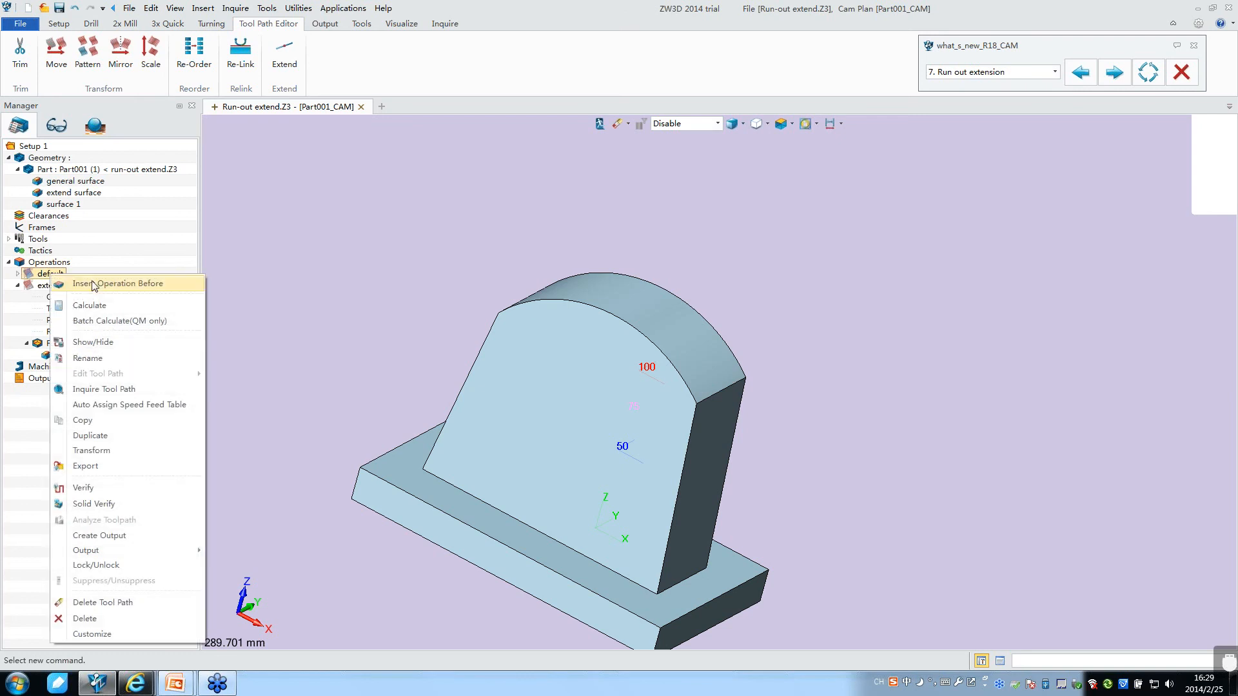
{"action": "left_click", "coordinate": [104, 436]}
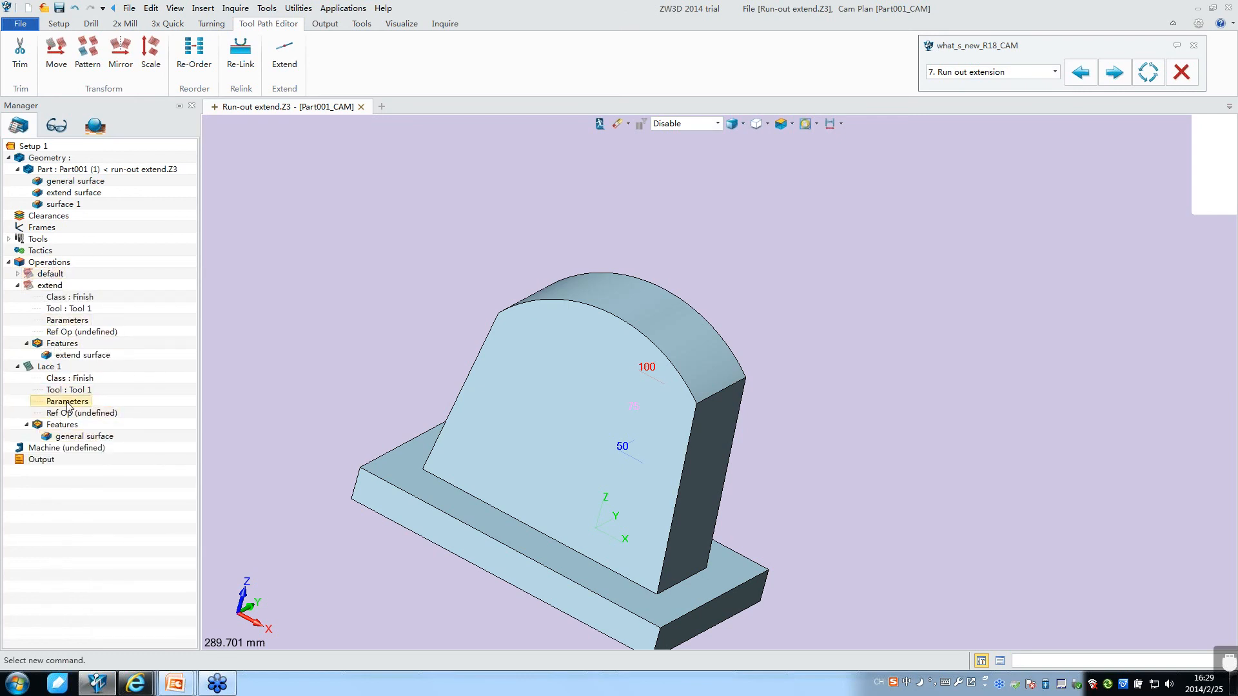
{"action": "right_click", "coordinate": [62, 439]}
{"action": "left_click", "coordinate": [97, 459]}
Step: Try to create a new surface feature for the Lace 1 operation
{"action": "right_click", "coordinate": [67, 428]}
{"action": "left_click", "coordinate": [69, 437]}
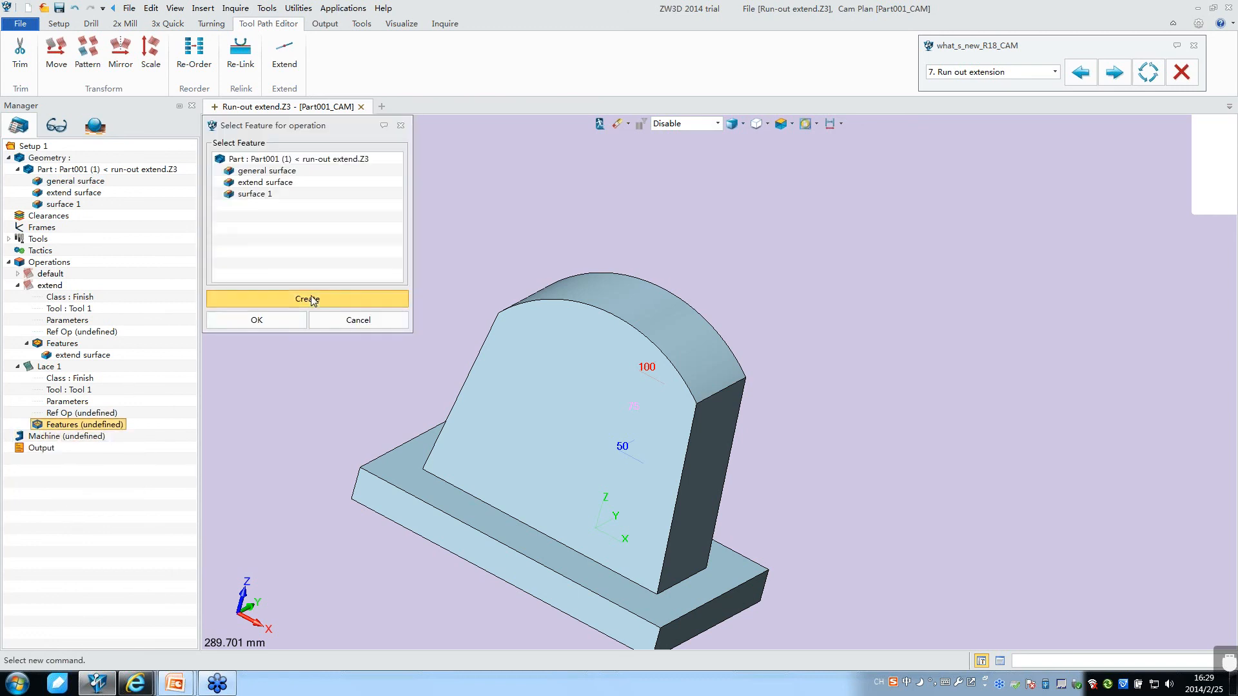
{"action": "left_click", "coordinate": [308, 298]}
{"action": "left_click", "coordinate": [242, 159]}
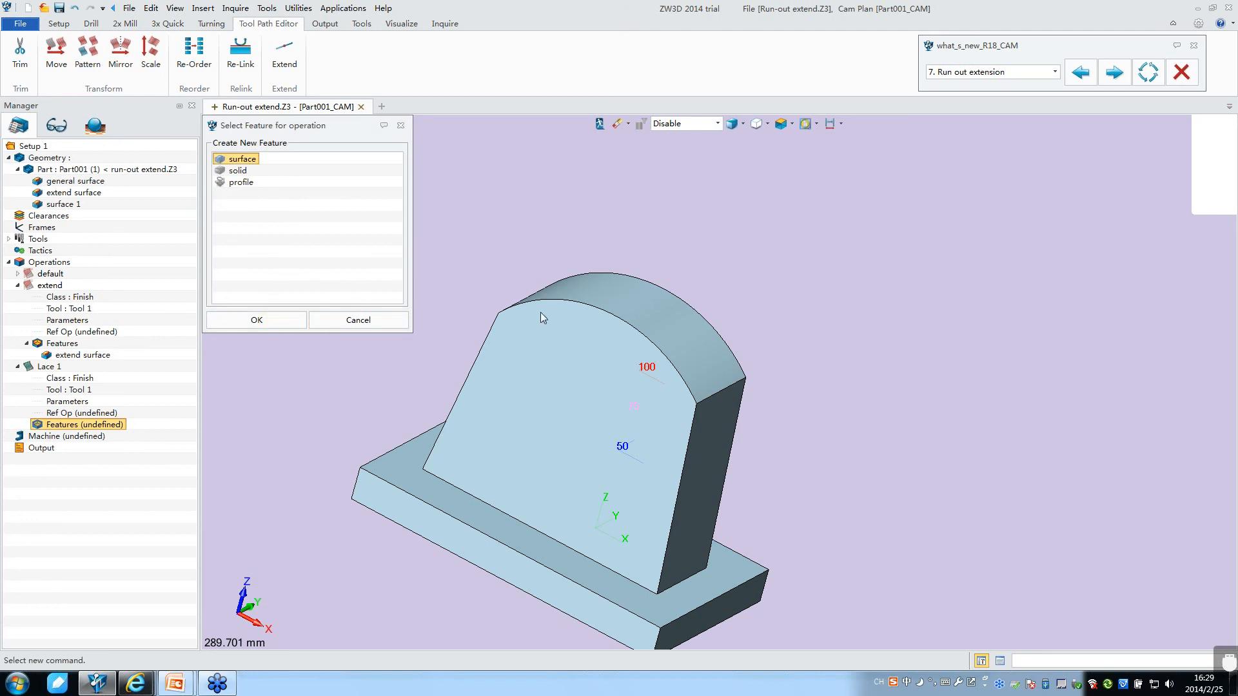
{"action": "left_click", "coordinate": [717, 123]}
{"action": "left_click", "coordinate": [673, 139]}
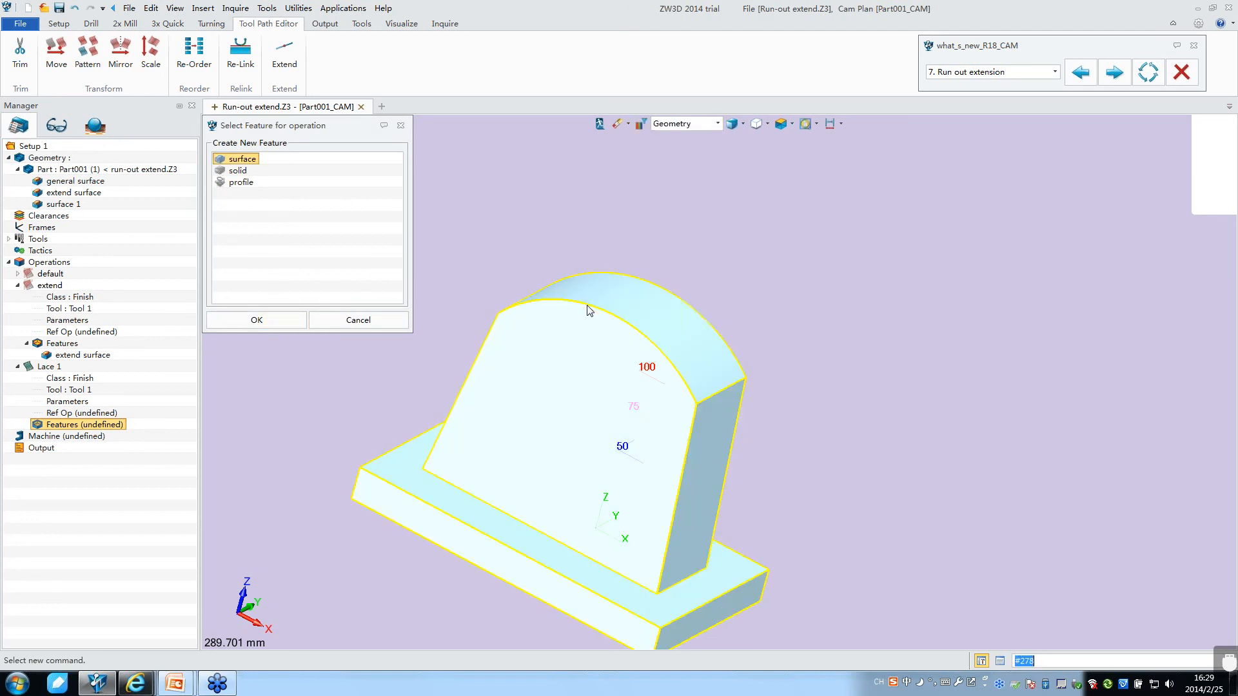
{"action": "left_click", "coordinate": [688, 125]}
{"action": "left_click", "coordinate": [673, 160]}
{"action": "left_click", "coordinate": [555, 243]}
{"action": "right_click", "coordinate": [540, 243]}
{"action": "left_click", "coordinate": [567, 264]}
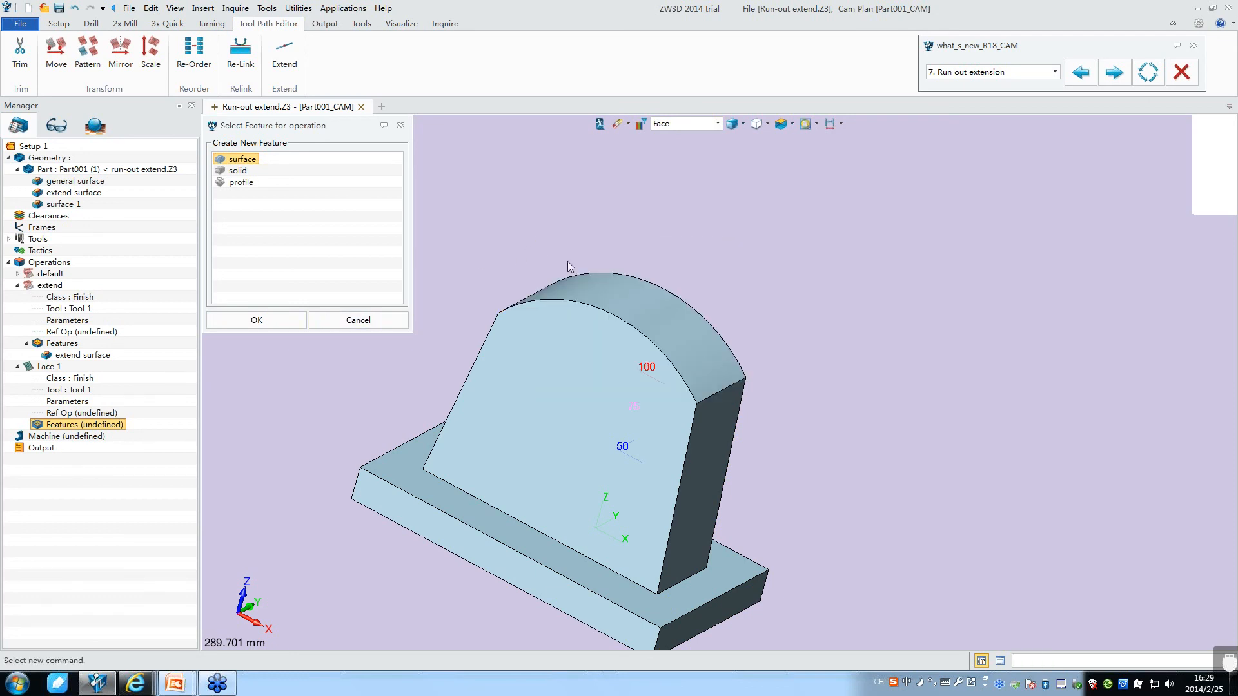
{"action": "left_click", "coordinate": [285, 320]}
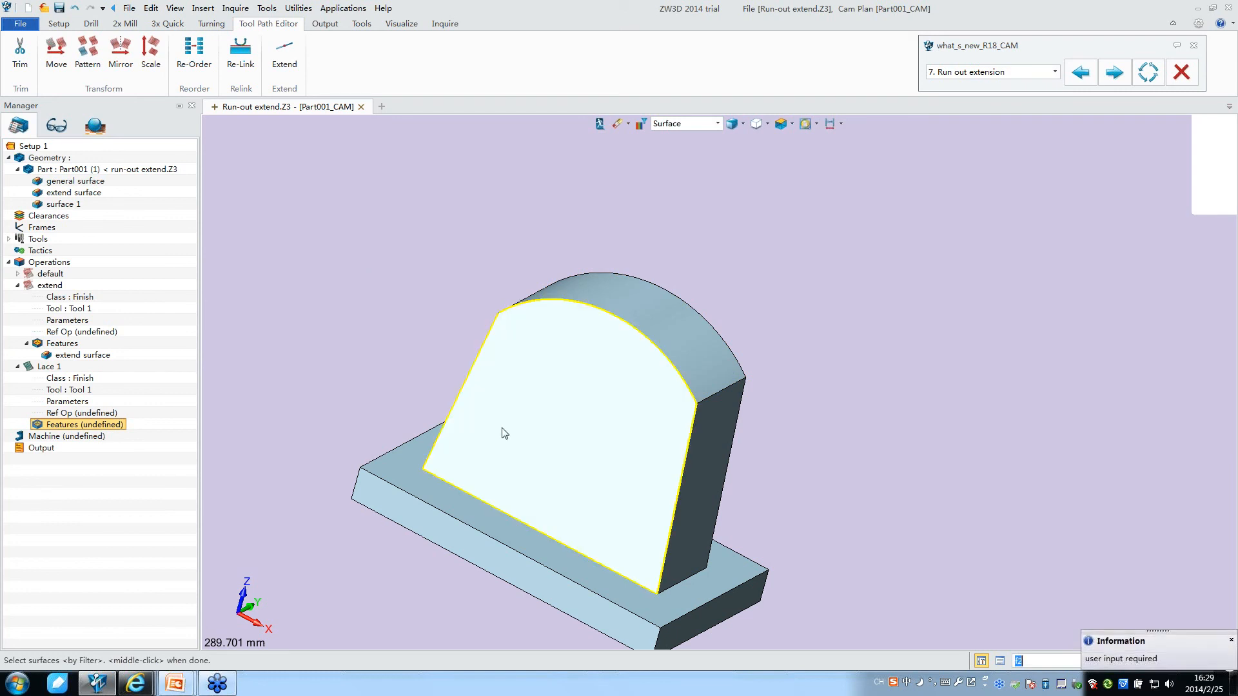
Step: Edit the surface 1 feature by removing its surfaces, and try to pick the curved top face with the Surface filter
{"action": "left_click", "coordinate": [73, 204]}
{"action": "right_click_drag", "start_coordinate": [404, 270], "coordinate": [370, 265]}
{"action": "right_click", "coordinate": [75, 206]}
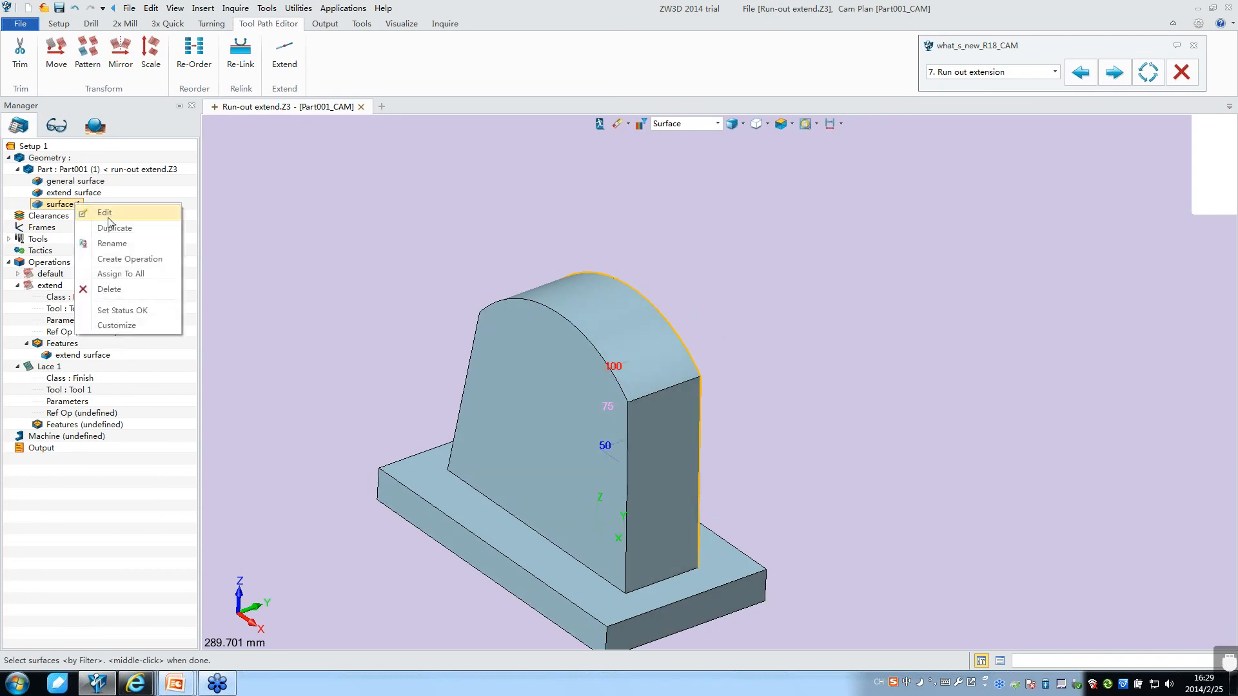
{"action": "left_click", "coordinate": [93, 211]}
{"action": "left_click", "coordinate": [156, 388]}
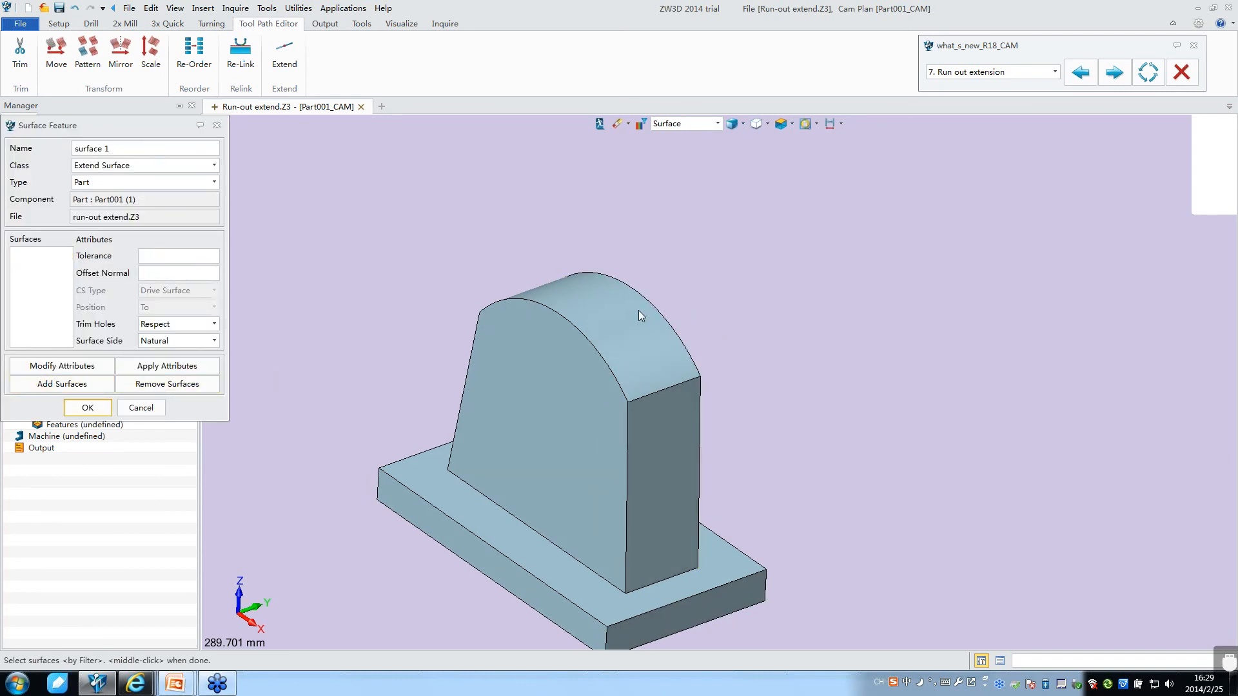
{"action": "right_click_drag", "start_coordinate": [693, 238], "coordinate": [694, 139]}
{"action": "left_click", "coordinate": [687, 123]}
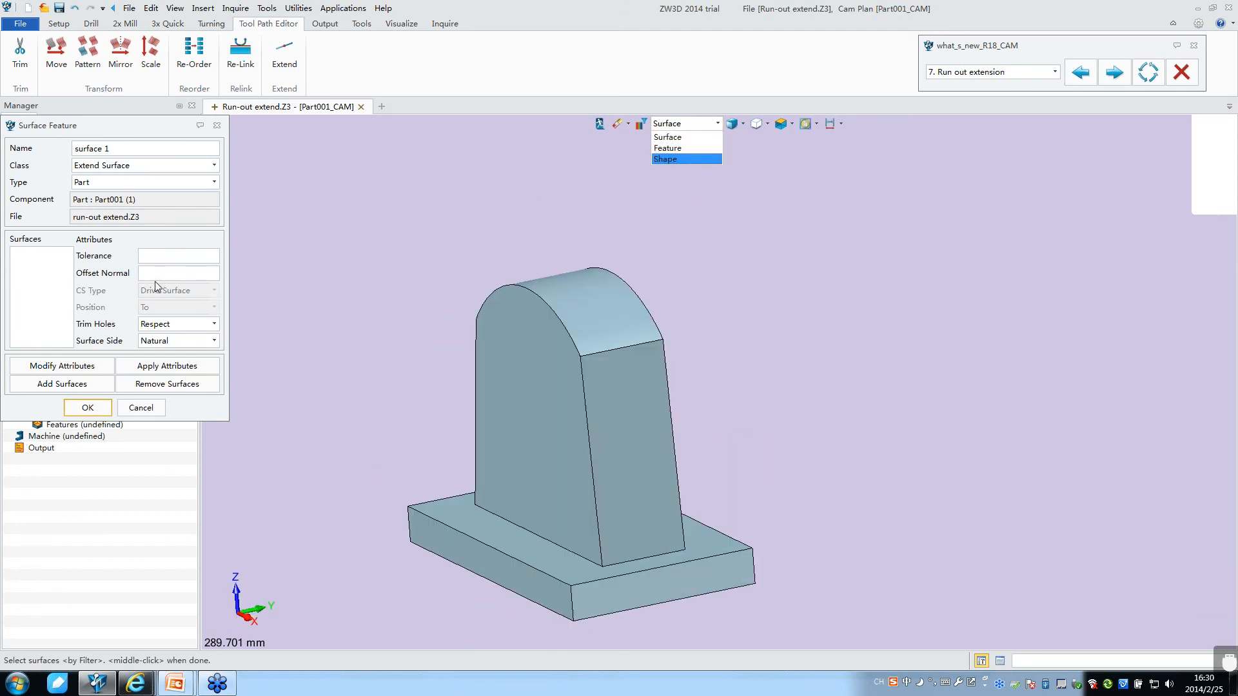
{"action": "left_click", "coordinate": [677, 138]}
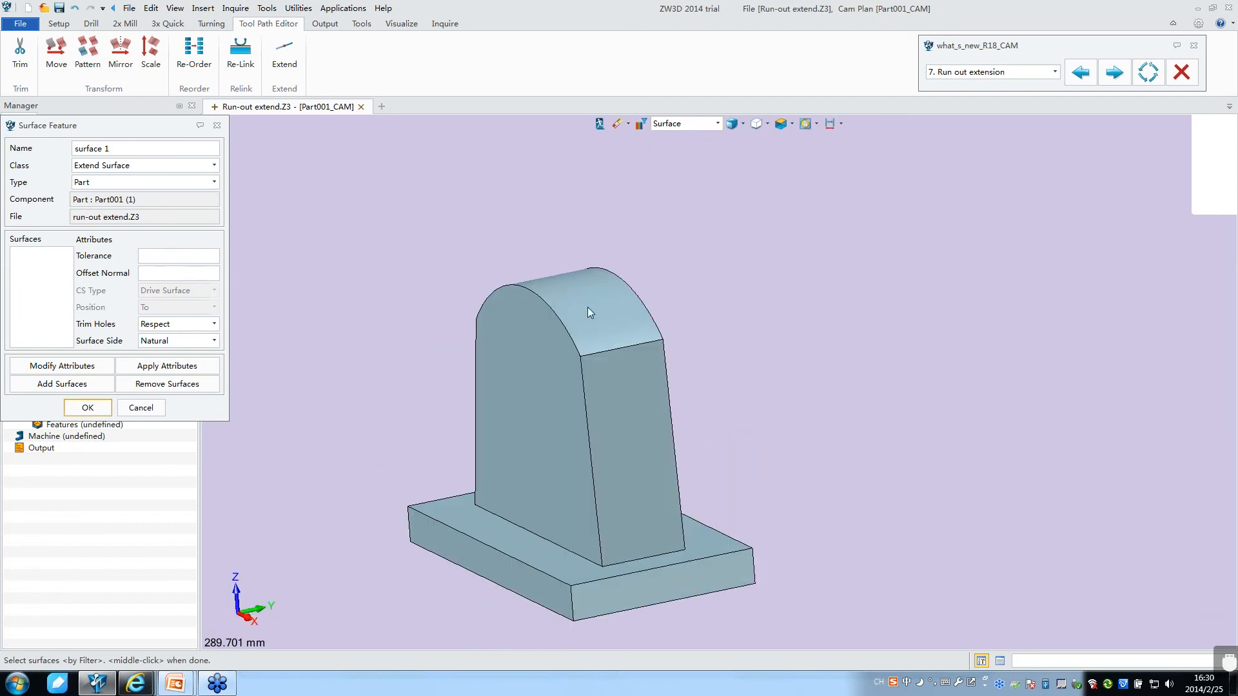
{"action": "right_click_drag", "start_coordinate": [618, 329], "coordinate": [296, 169]}
{"action": "left_click", "coordinate": [88, 408]}
Step: Delete the surface 1 and surface 2 features from the part geometry
{"action": "right_click", "coordinate": [36, 201]}
{"action": "left_click", "coordinate": [77, 243]}
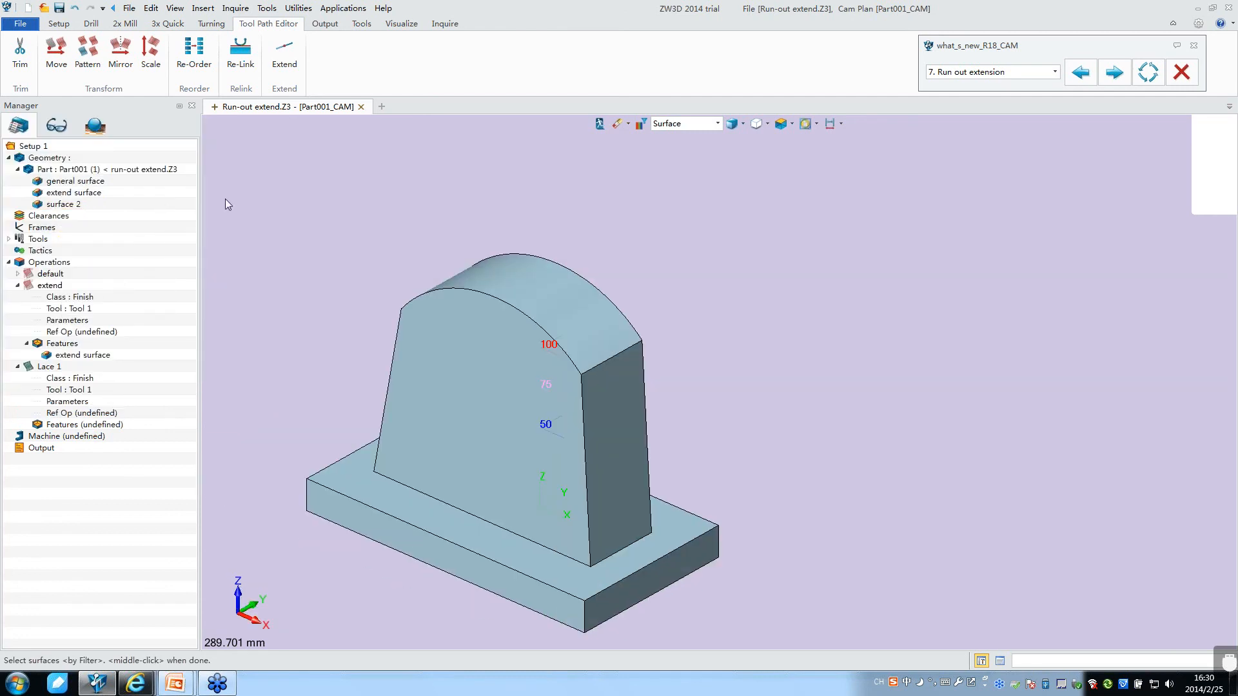
{"action": "right_click", "coordinate": [63, 205]}
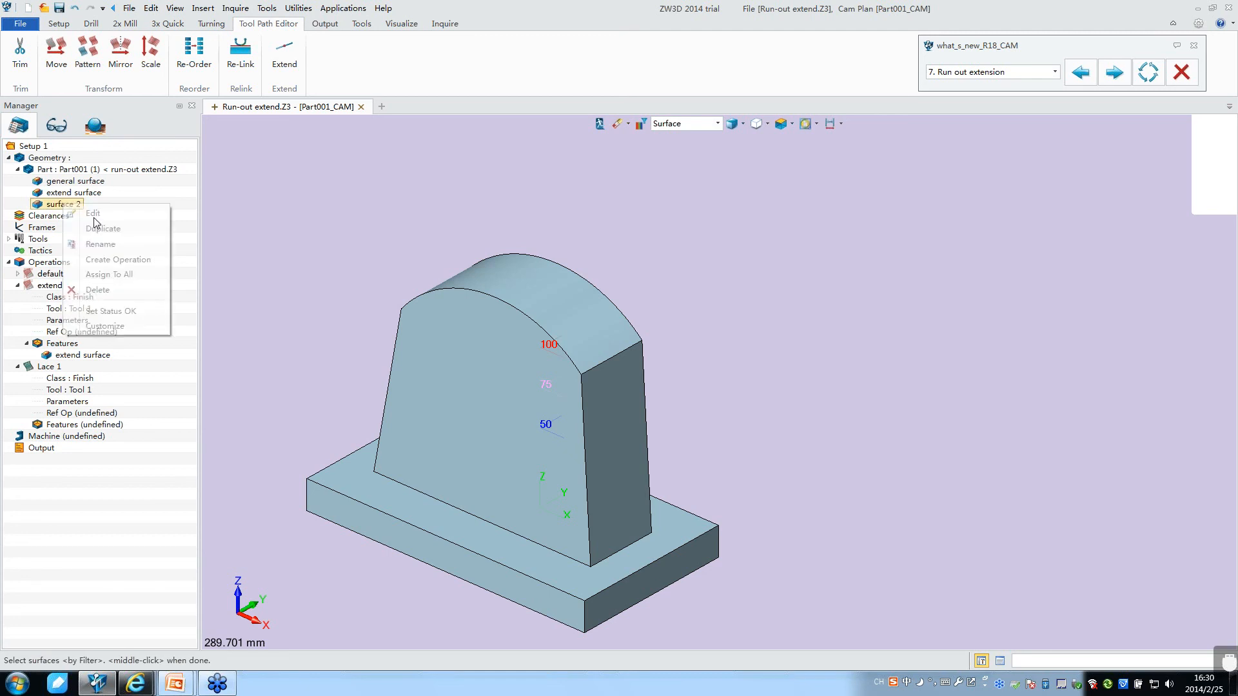
{"action": "left_click", "coordinate": [119, 289]}
Step: Try to create a new feature from the part for the Lace 1 operation
{"action": "right_click", "coordinate": [71, 413]}
{"action": "left_click", "coordinate": [110, 455]}
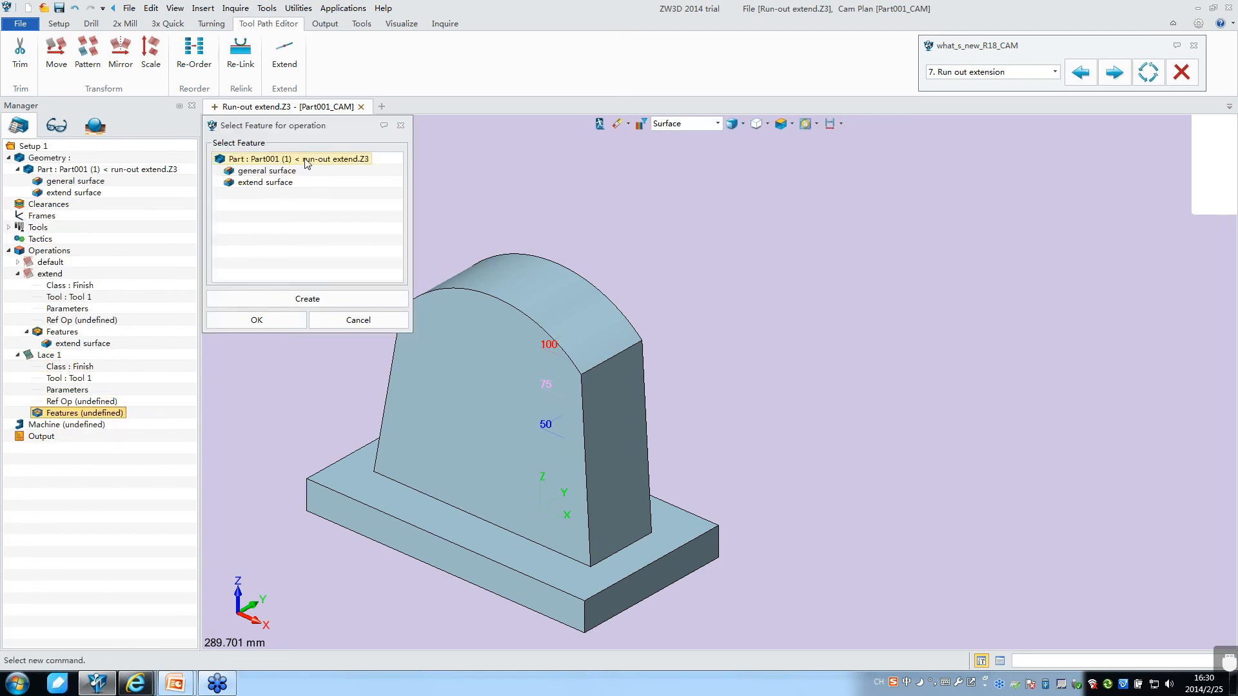
{"action": "left_click", "coordinate": [305, 160]}
{"action": "left_click", "coordinate": [284, 298]}
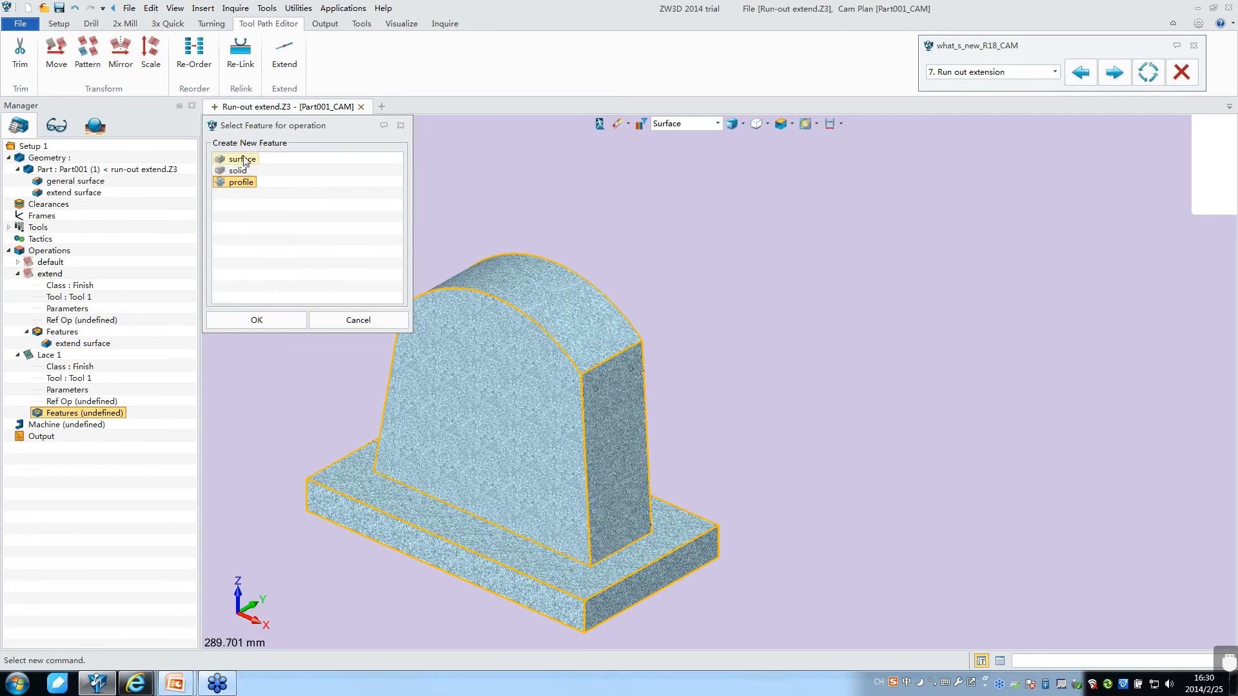
{"action": "left_click", "coordinate": [257, 320]}
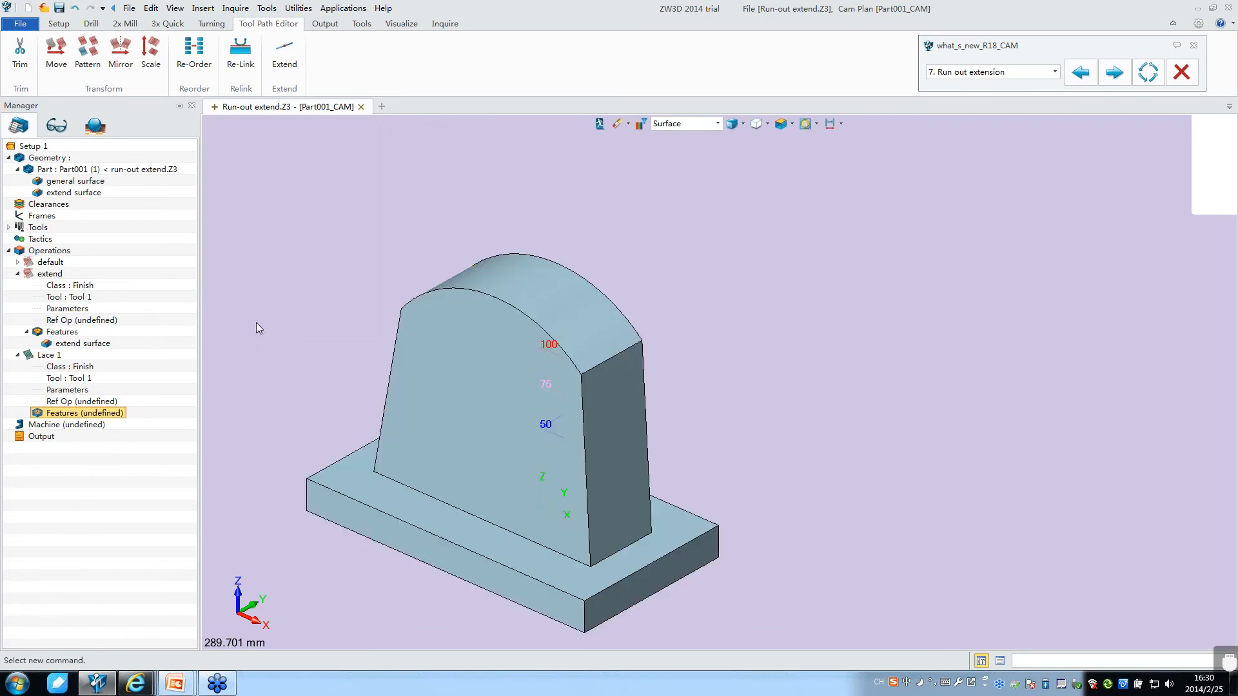
Step: Try to create a surface feature for Lace 1 by picking the curved top face with different selection filters
{"action": "right_click", "coordinate": [120, 414]}
{"action": "left_click", "coordinate": [154, 422]}
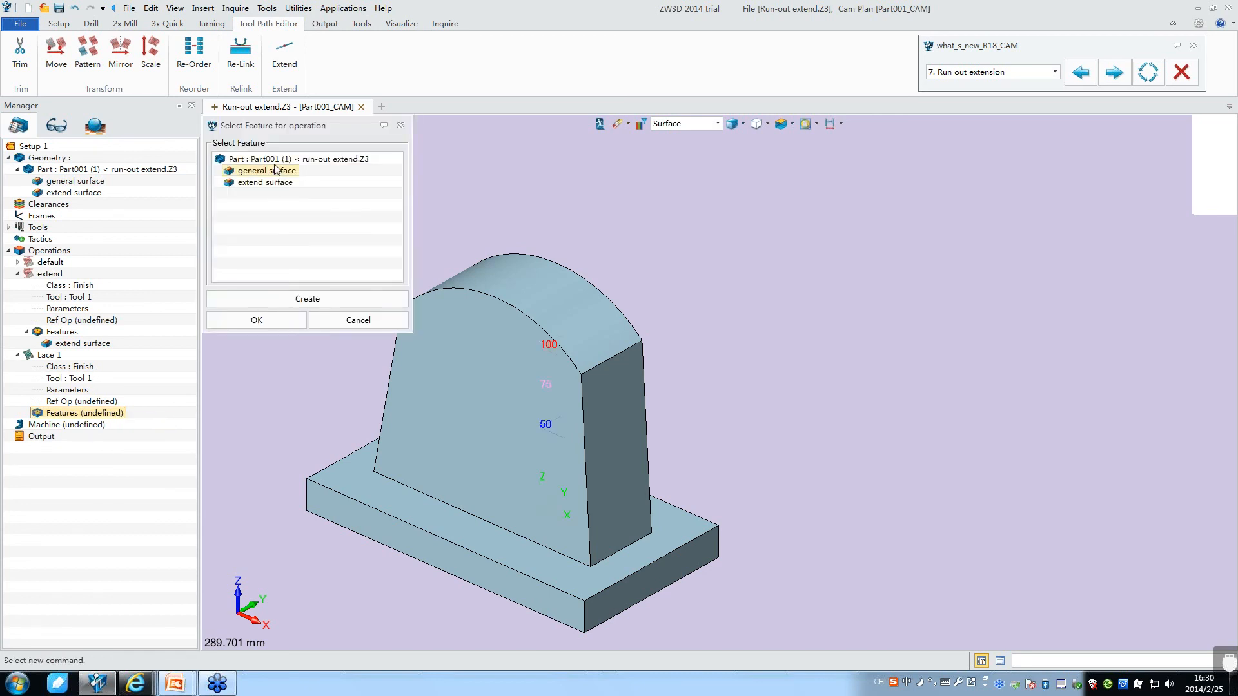
{"action": "left_click", "coordinate": [299, 160]}
{"action": "left_click", "coordinate": [291, 299]}
{"action": "left_click", "coordinate": [241, 159]}
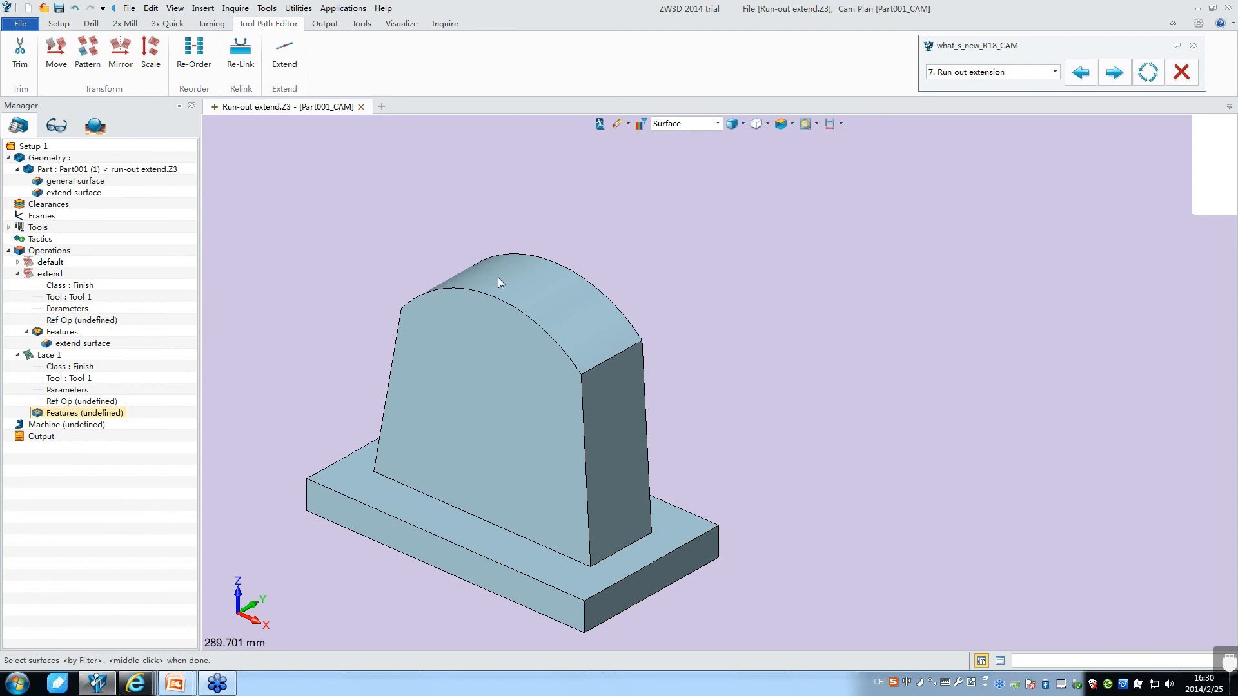
{"action": "left_click", "coordinate": [717, 123]}
{"action": "left_click", "coordinate": [680, 158]}
{"action": "left_click", "coordinate": [477, 317]}
{"action": "left_click", "coordinate": [717, 123]}
{"action": "left_click", "coordinate": [671, 142]}
{"action": "left_click", "coordinate": [506, 305]}
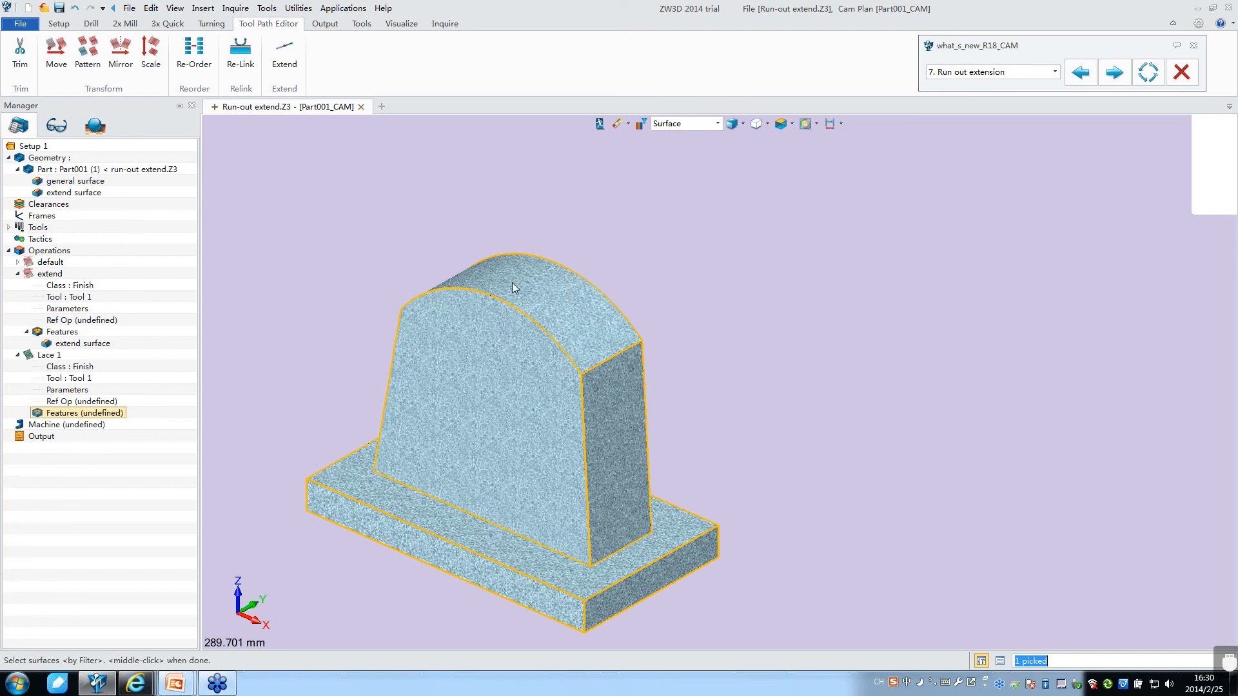
{"action": "middle_click", "coordinate": [595, 238]}
{"action": "right_click", "coordinate": [670, 195]}
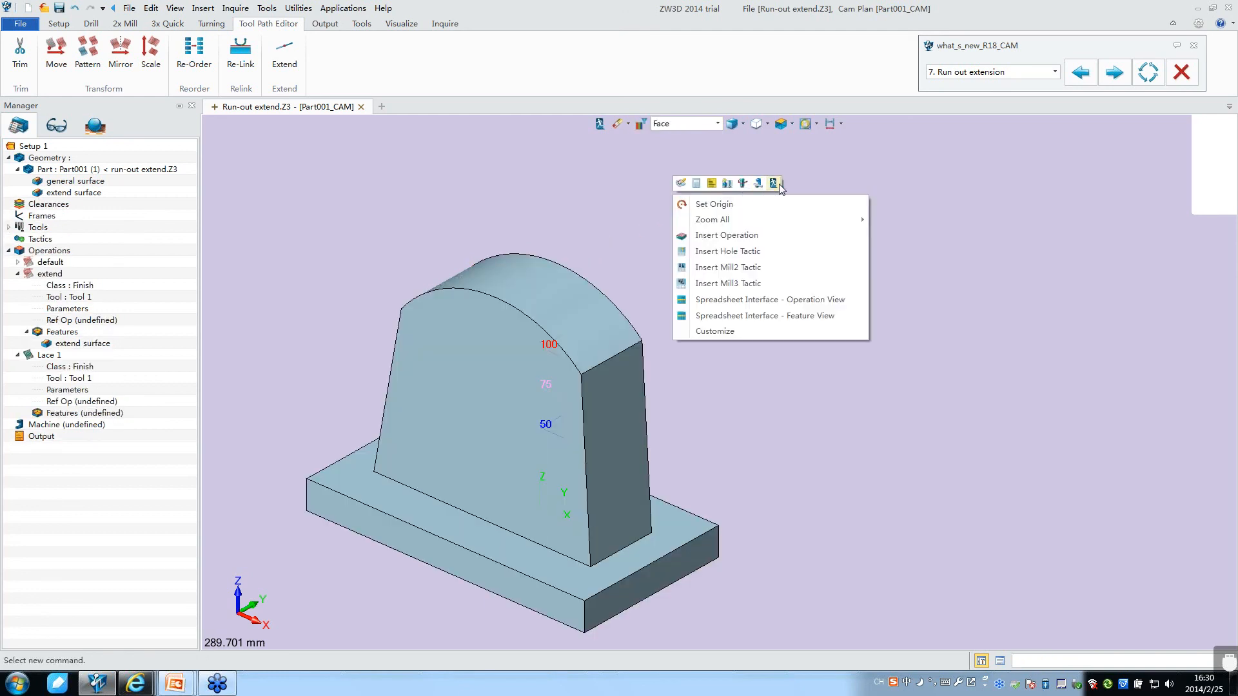
{"action": "left_click", "coordinate": [776, 183]}
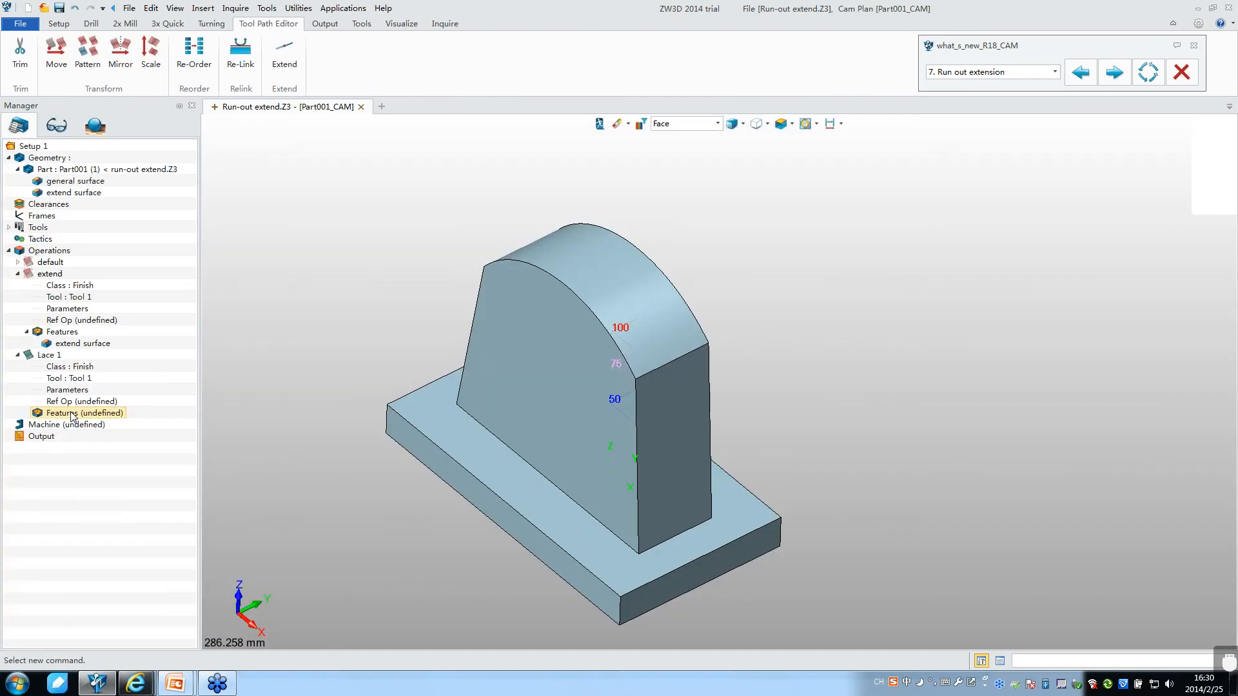
Step: Create a surface feature for Lace 1 from the curved top face, with its class set to Extend Surface
{"action": "double_click", "coordinate": [72, 414]}
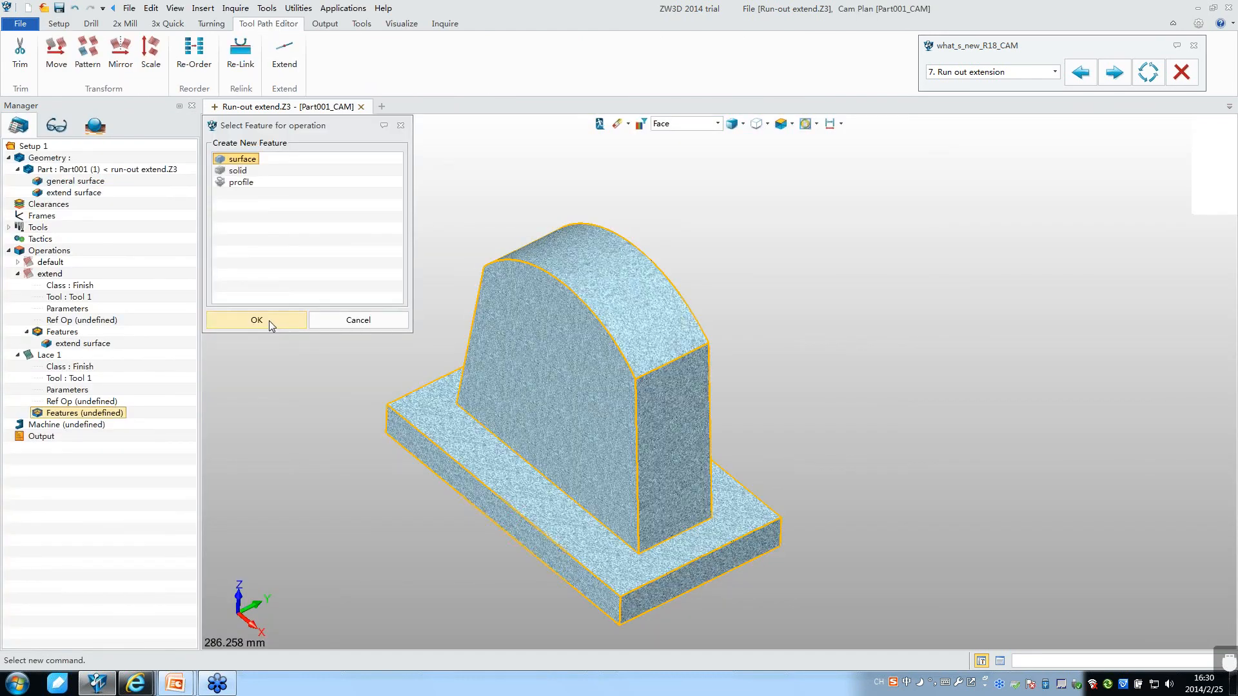
{"action": "left_click", "coordinate": [269, 320]}
{"action": "left_click", "coordinate": [152, 169]}
{"action": "left_click", "coordinate": [118, 203]}
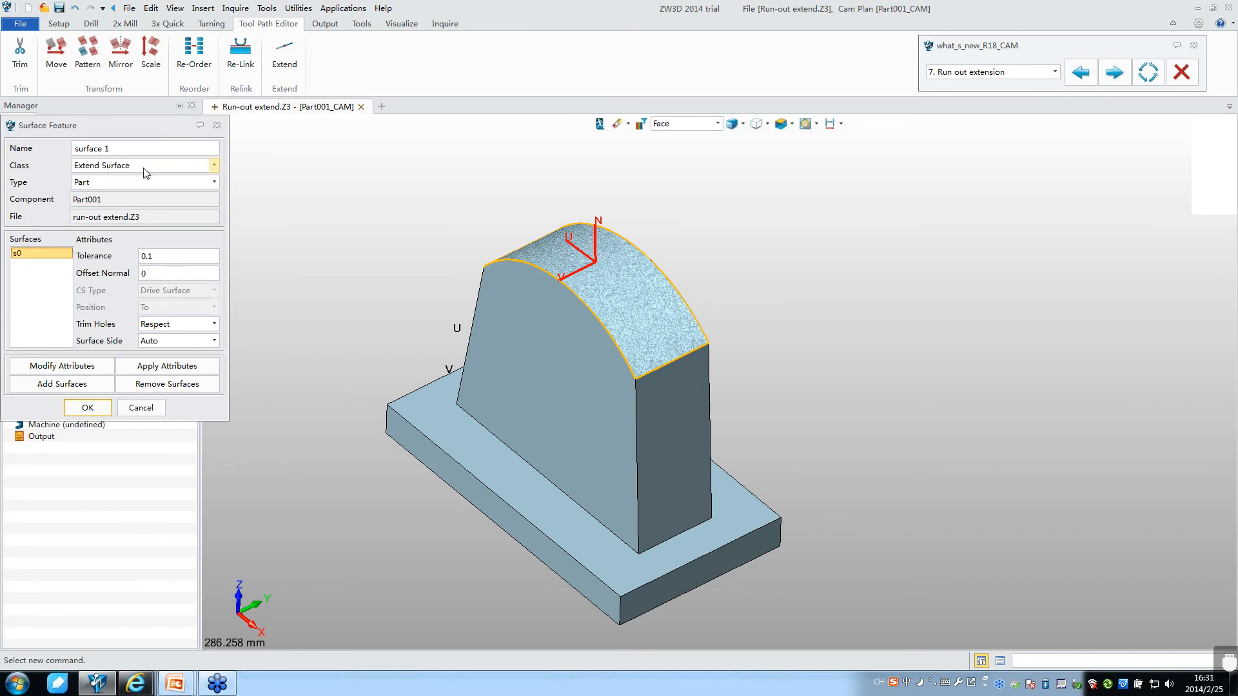
{"action": "left_click_drag", "start_coordinate": [137, 135], "coordinate": [308, 135]}
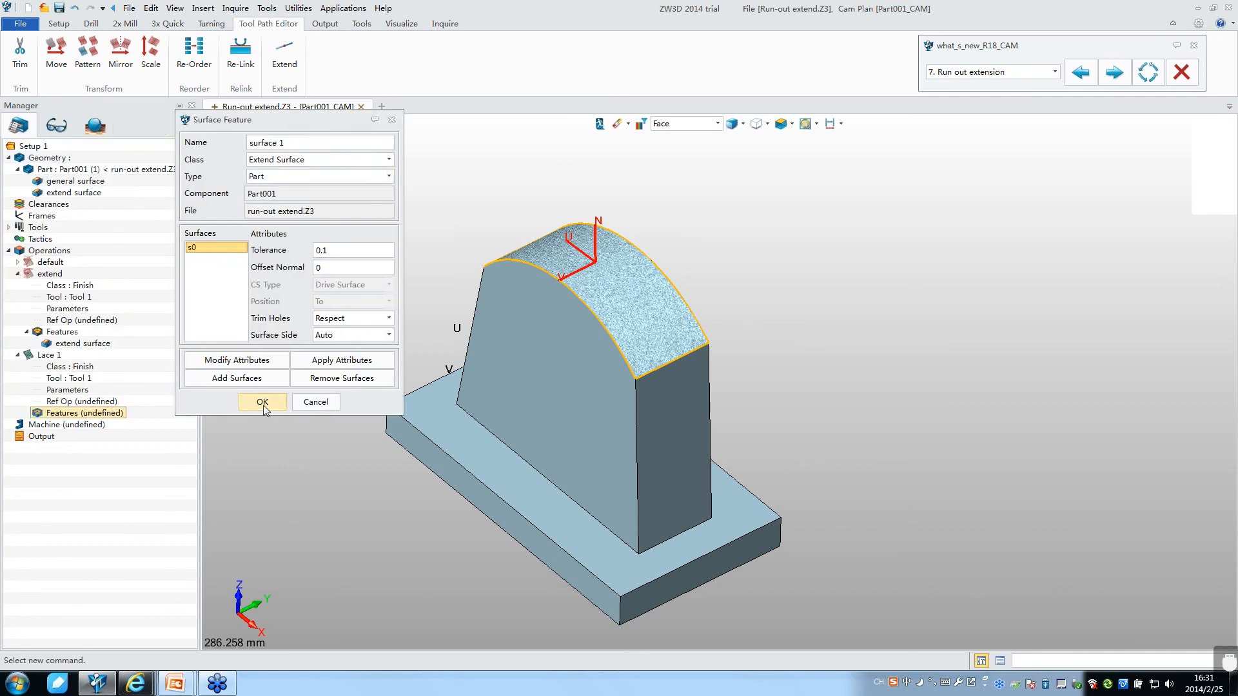
{"action": "left_click", "coordinate": [259, 407]}
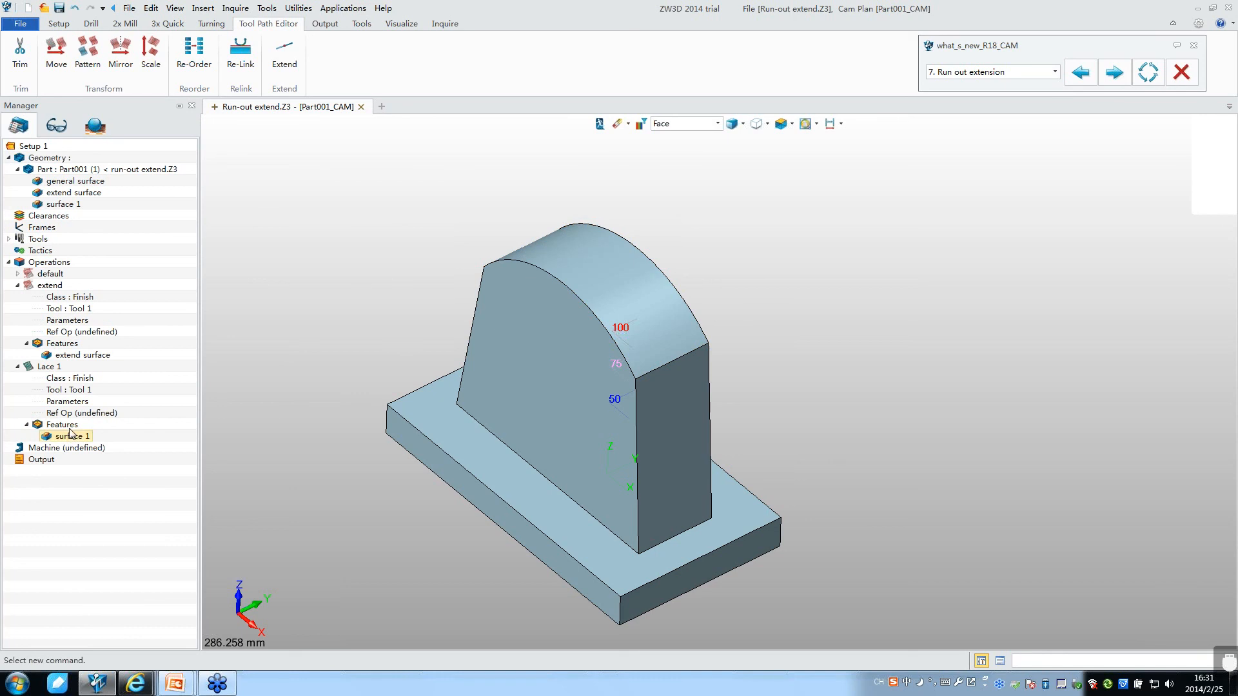
Step: Set Lace 1's linear extension distance to 3 and calculate the tool path
{"action": "double_click", "coordinate": [65, 401]}
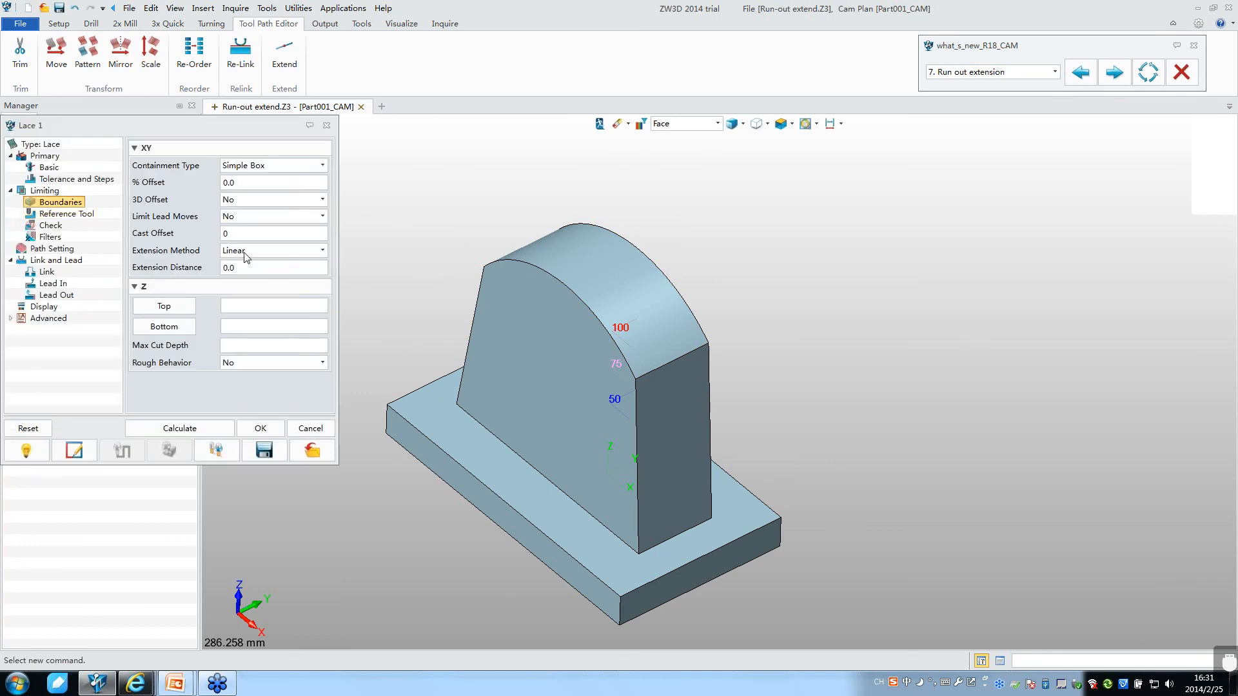
{"action": "left_click", "coordinate": [242, 269]}
{"action": "left_click", "coordinate": [259, 268]}
{"action": "left_click", "coordinate": [211, 272]}
{"action": "type", "text": "3"}
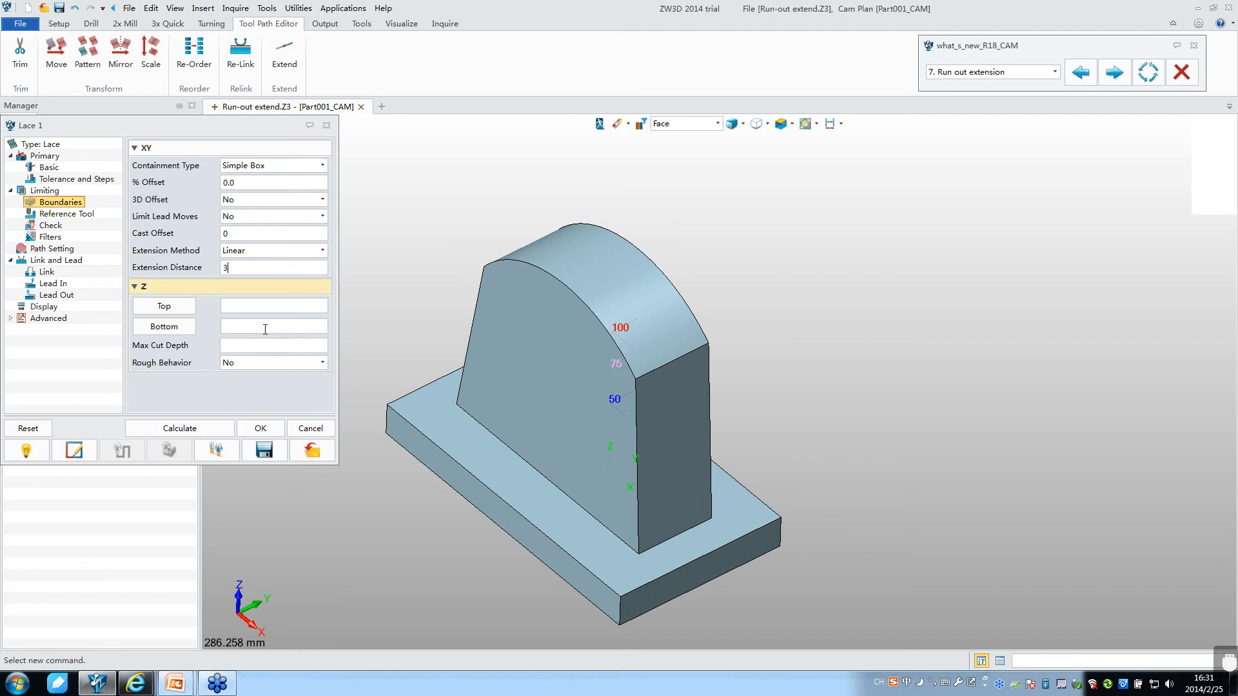
{"action": "left_click", "coordinate": [206, 430]}
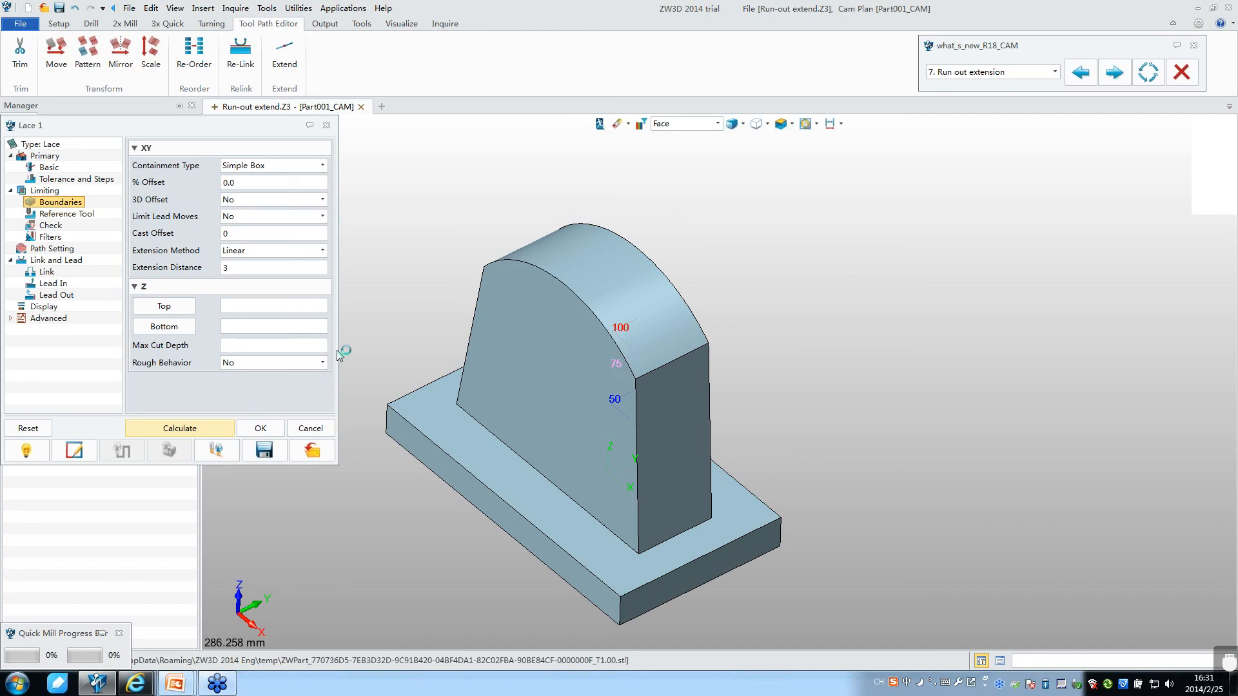
{"action": "right_click_drag", "start_coordinate": [499, 382], "coordinate": [550, 387]}
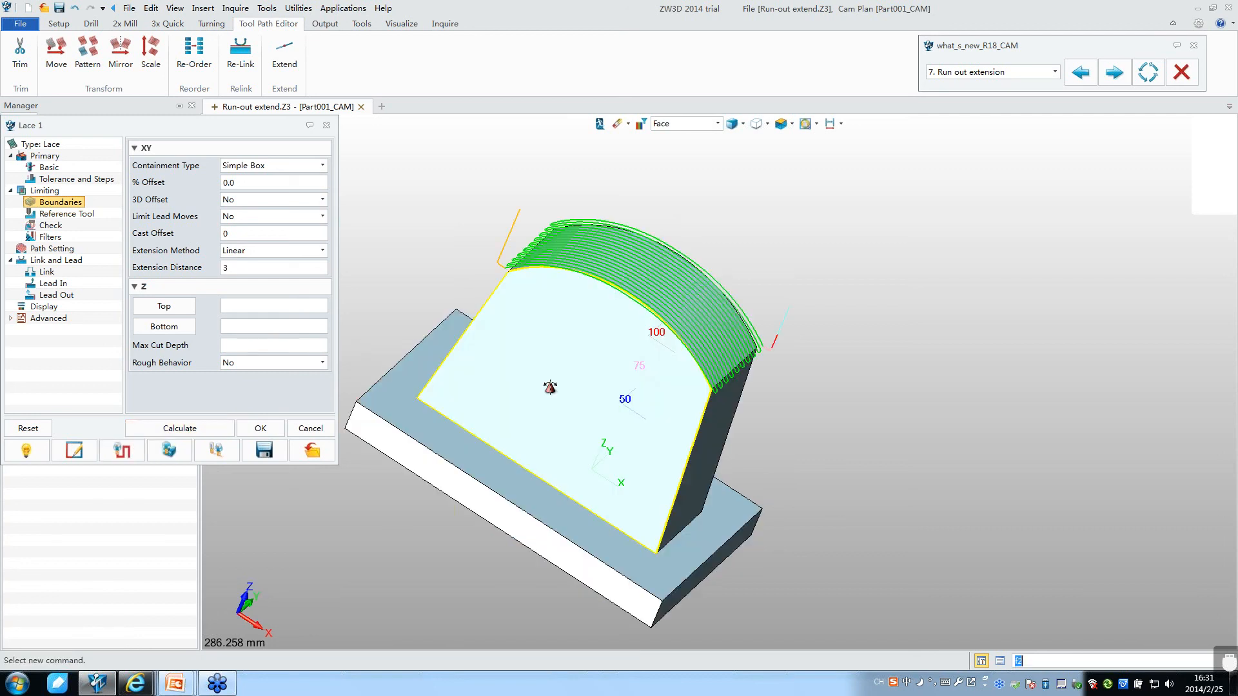
{"action": "scroll", "coordinate": [503, 279], "scroll_direction": "up", "scroll_amount": 3}
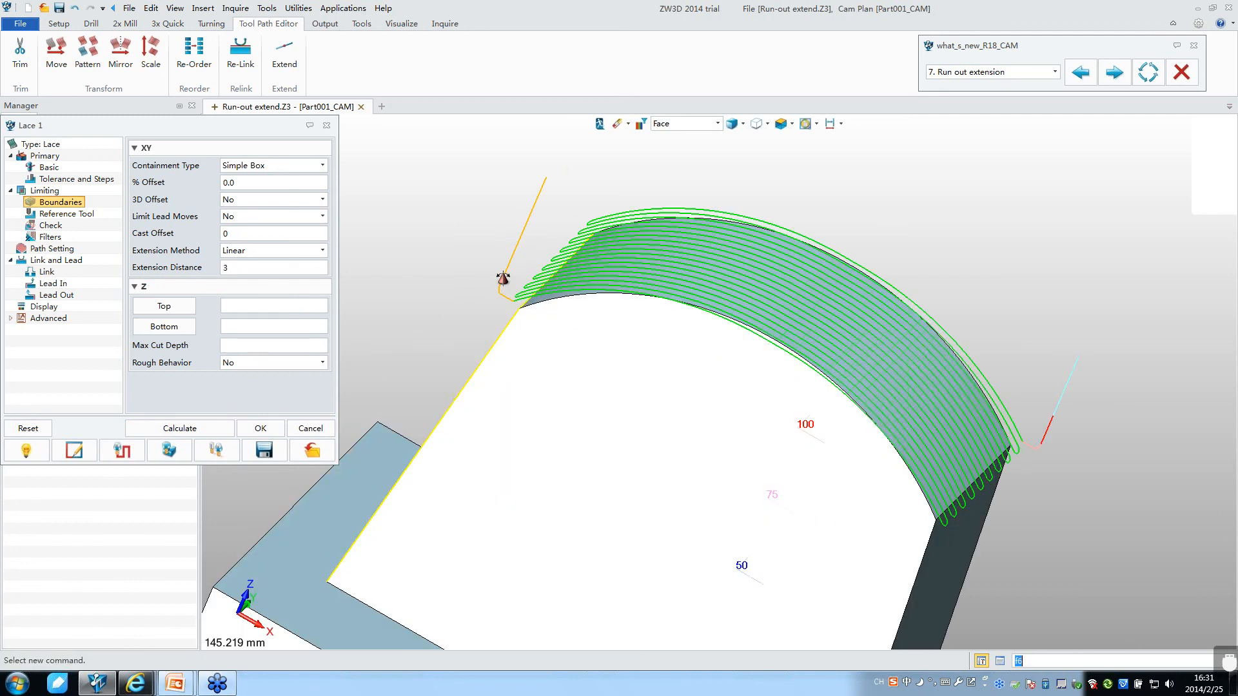
Step: Compare the Circular and Linear extension methods on Lace 1 by calculating the tool path with each
{"action": "left_click", "coordinate": [323, 250]}
{"action": "left_click", "coordinate": [256, 269]}
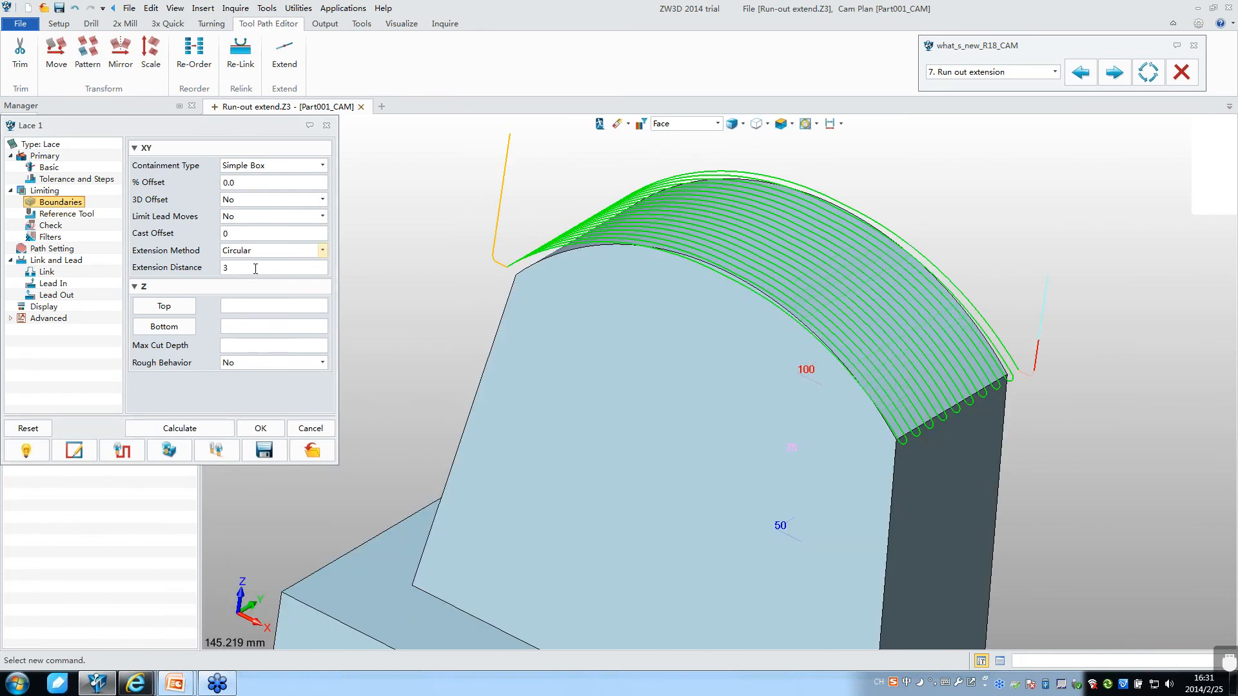
{"action": "left_click", "coordinate": [179, 429]}
{"action": "mouse_move", "coordinate": [444, 372]}
{"action": "right_mouse_down"}
{"action": "mouse_move", "coordinate": [487, 370]}
{"action": "mouse_move", "coordinate": [464, 372]}
{"action": "right_mouse_up"}
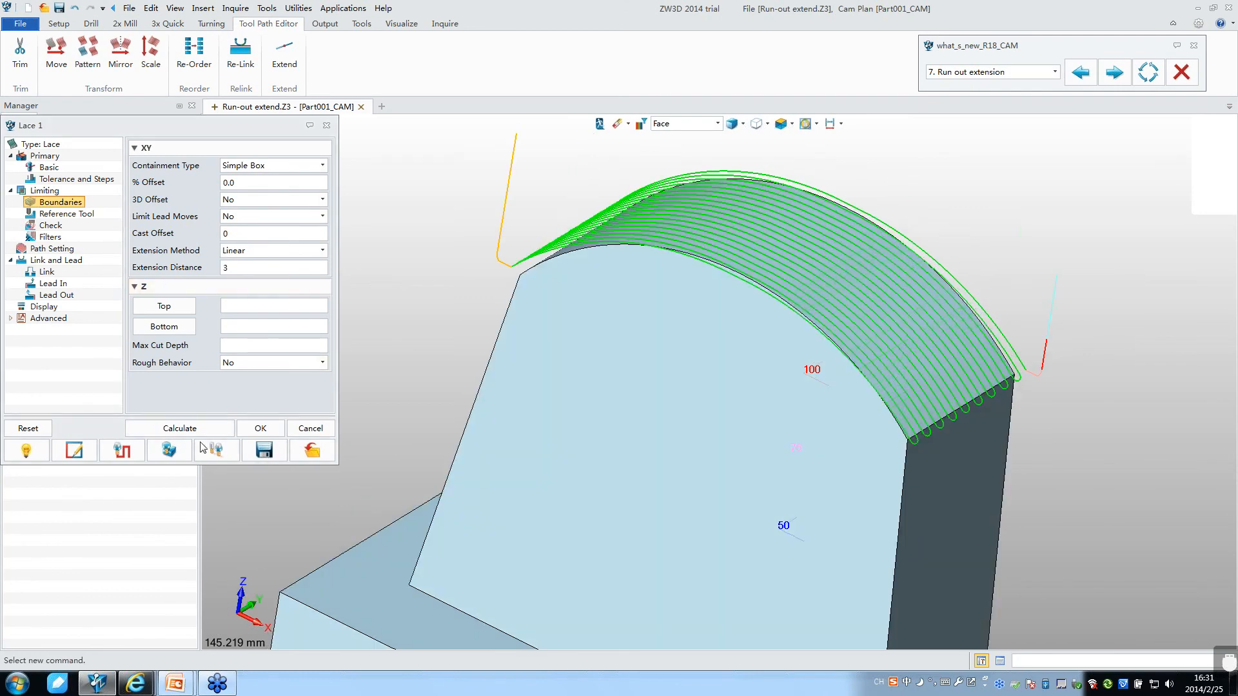
{"action": "left_click", "coordinate": [190, 430]}
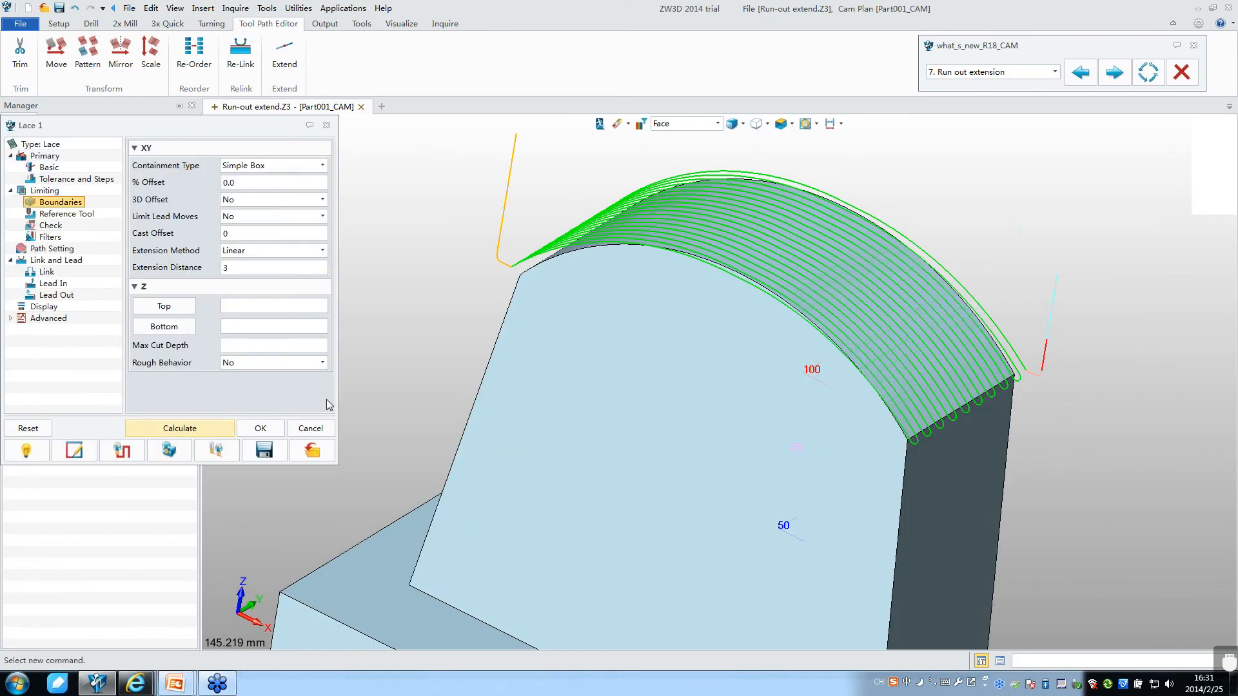
{"action": "left_click_drag", "start_coordinate": [247, 127], "coordinate": [436, 22]}
{"action": "left_click", "coordinate": [519, 23]}
Step: Duplicate the Lace 1 operation, set the copy's extension method to Circular, and calculate its tool path
{"action": "right_click", "coordinate": [44, 369]}
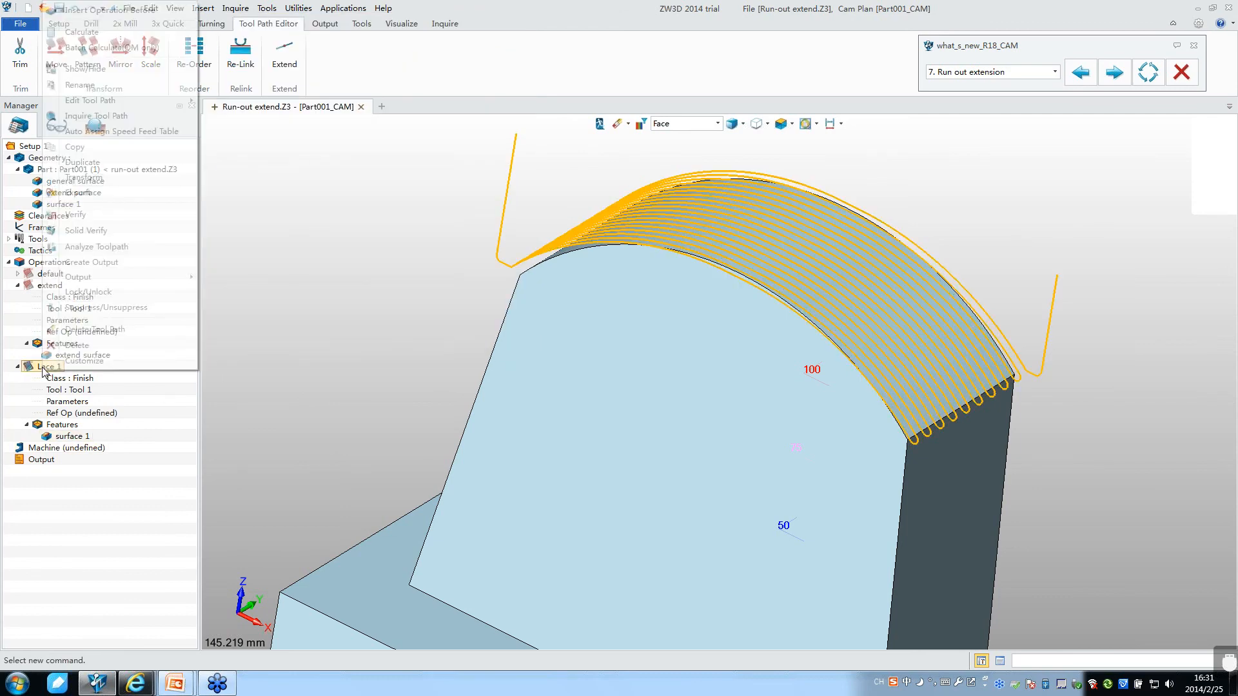
{"action": "left_click", "coordinate": [73, 162]}
{"action": "double_click", "coordinate": [67, 482]}
{"action": "left_click", "coordinate": [323, 250]}
{"action": "left_click", "coordinate": [277, 288]}
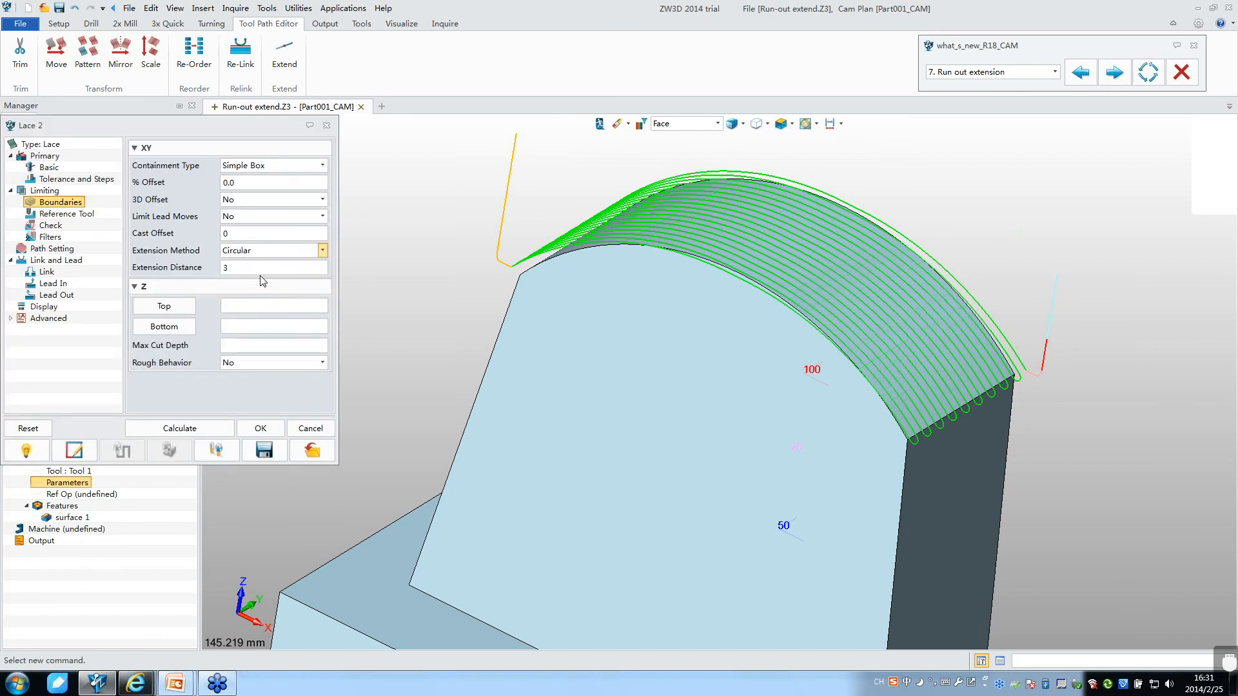
{"action": "left_click", "coordinate": [207, 427]}
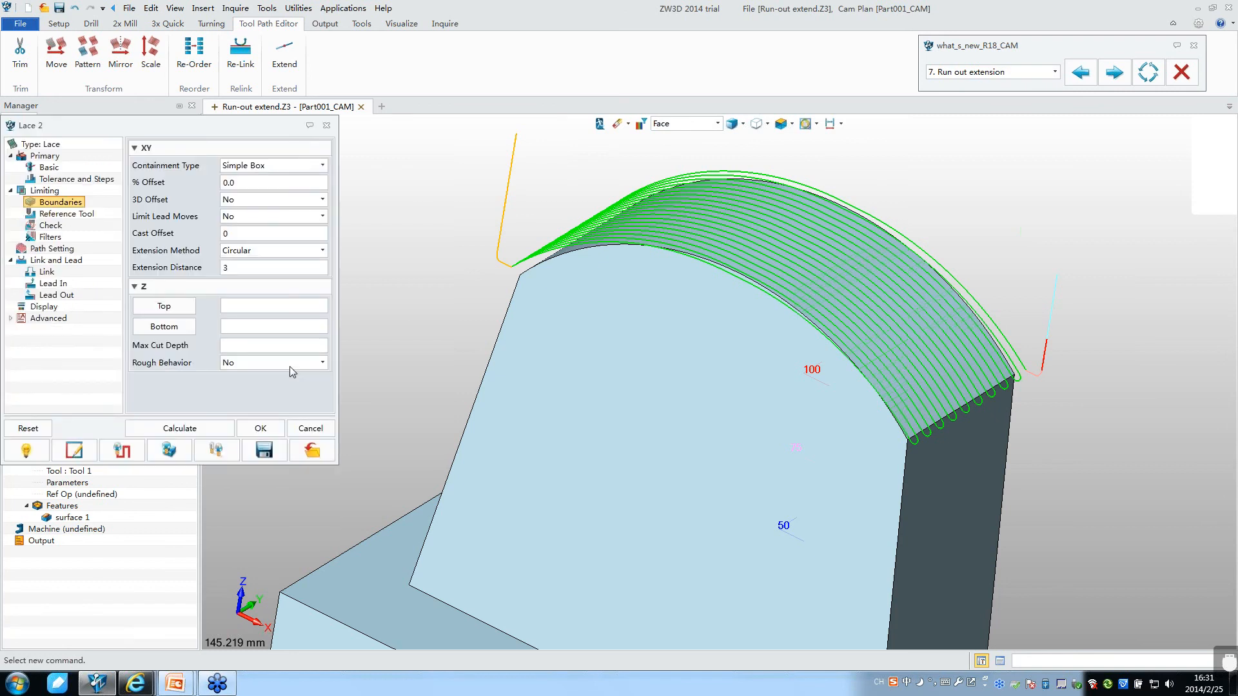
Step: Set the user display color of the Lace 2 tool path to blue
{"action": "left_click", "coordinate": [40, 317]}
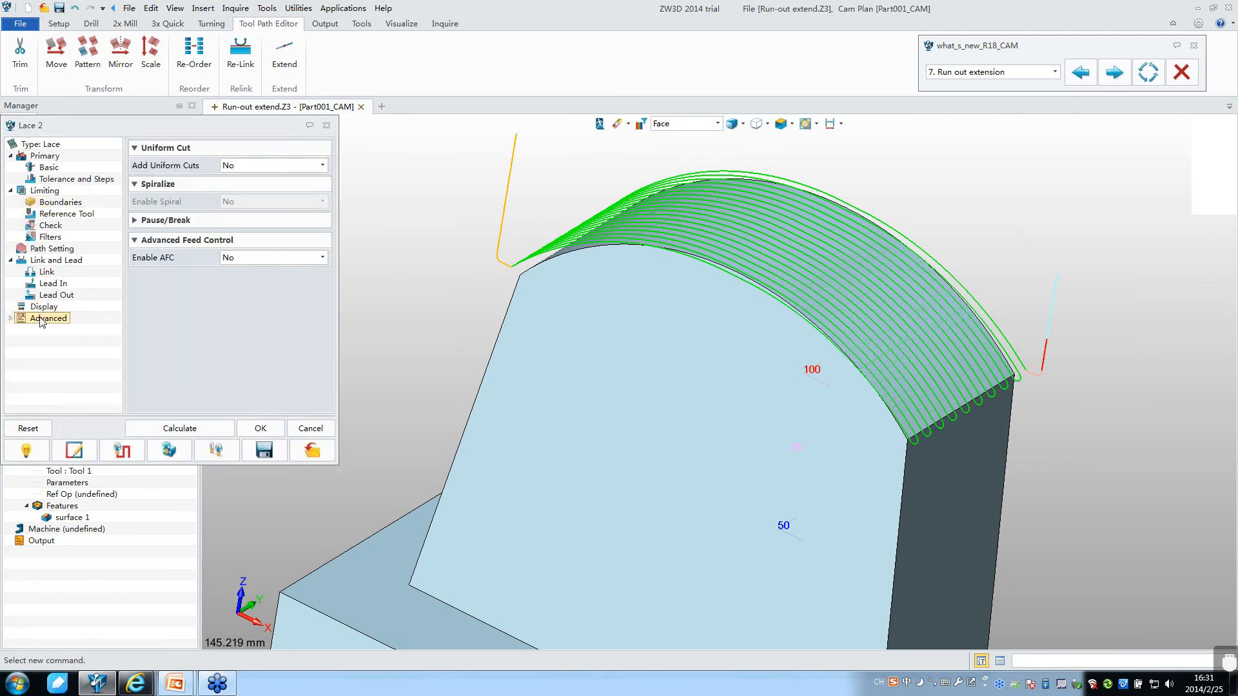
{"action": "left_click", "coordinate": [43, 306]}
{"action": "left_click", "coordinate": [290, 243]}
{"action": "left_click", "coordinate": [310, 278]}
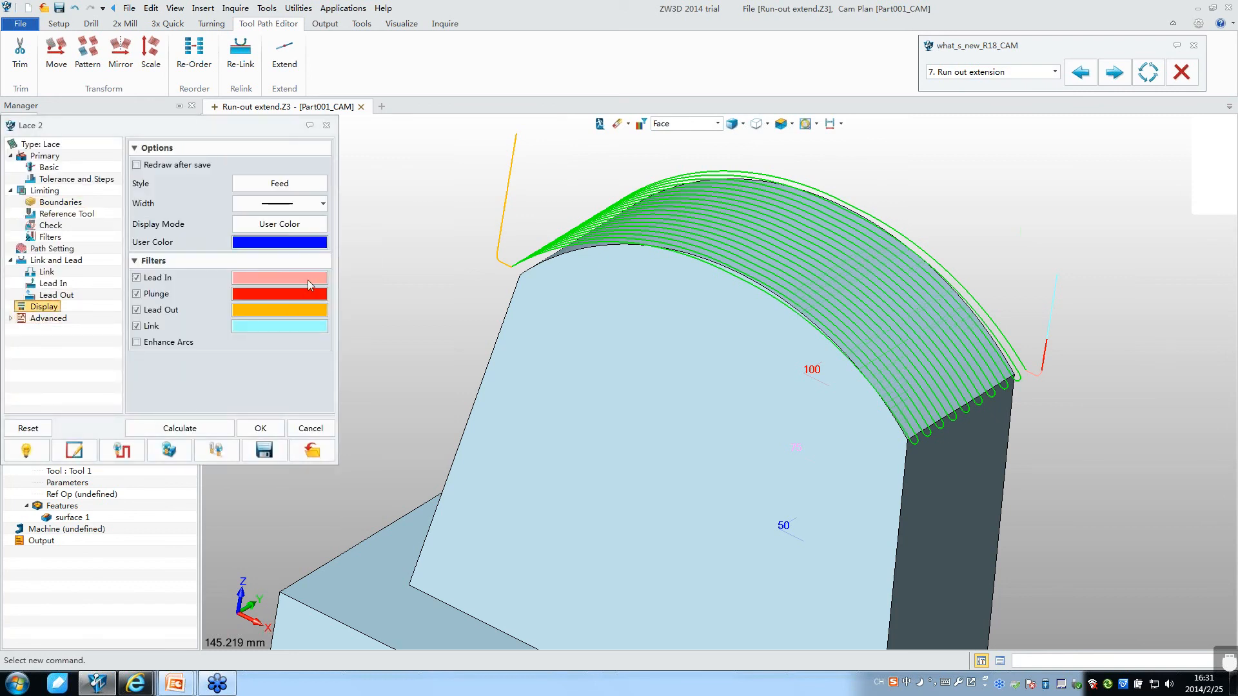
{"action": "left_click", "coordinate": [99, 450]}
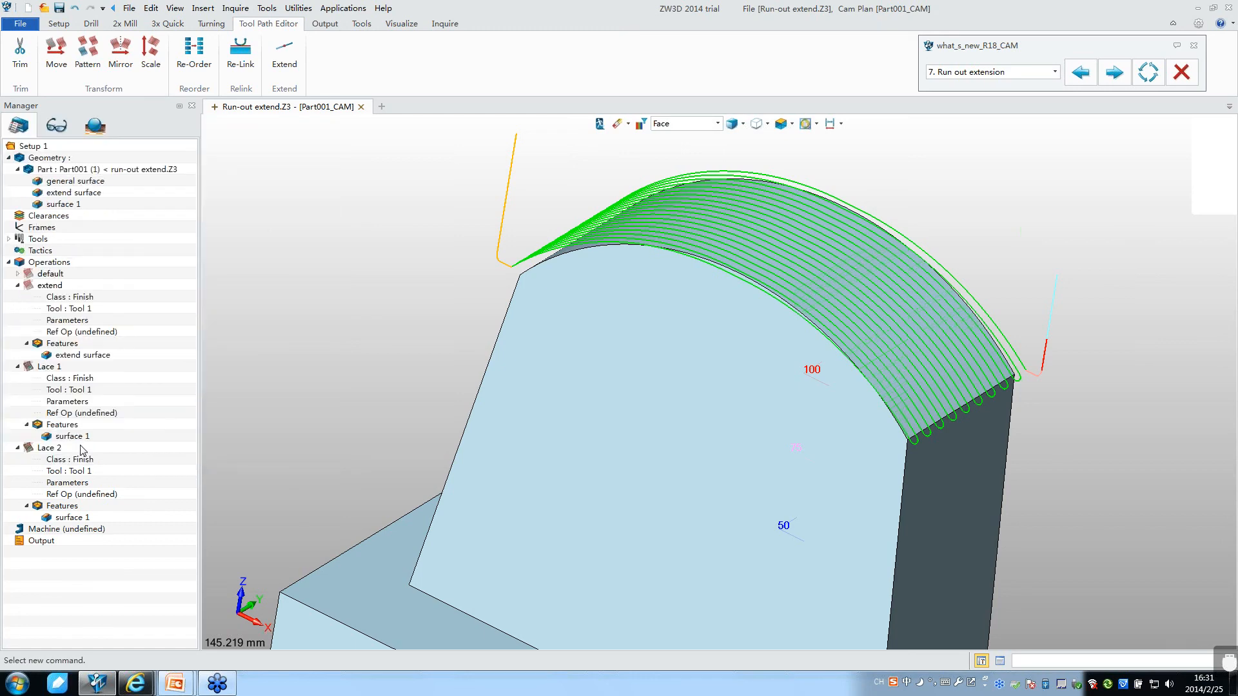
{"action": "double_click", "coordinate": [82, 449]}
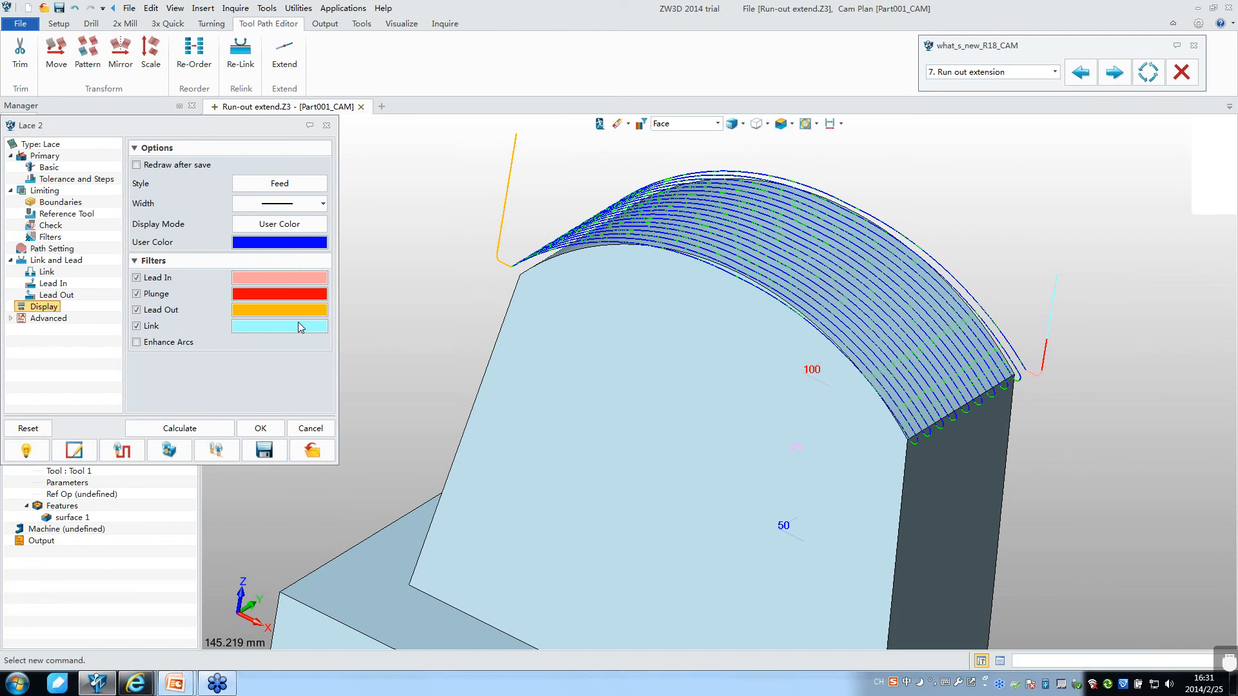
{"action": "left_click", "coordinate": [260, 428]}
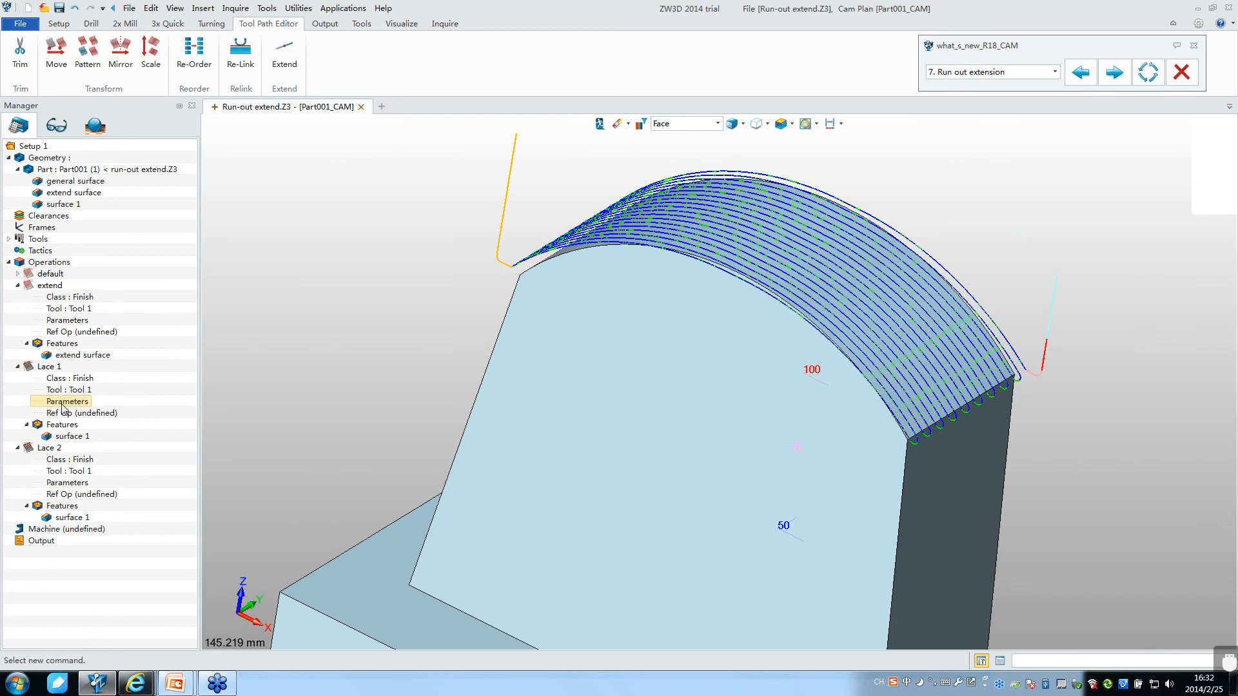
Step: Recalculate the Lace 1 tool path with a longer extension distance
{"action": "double_click", "coordinate": [63, 407]}
{"action": "left_click", "coordinate": [258, 426]}
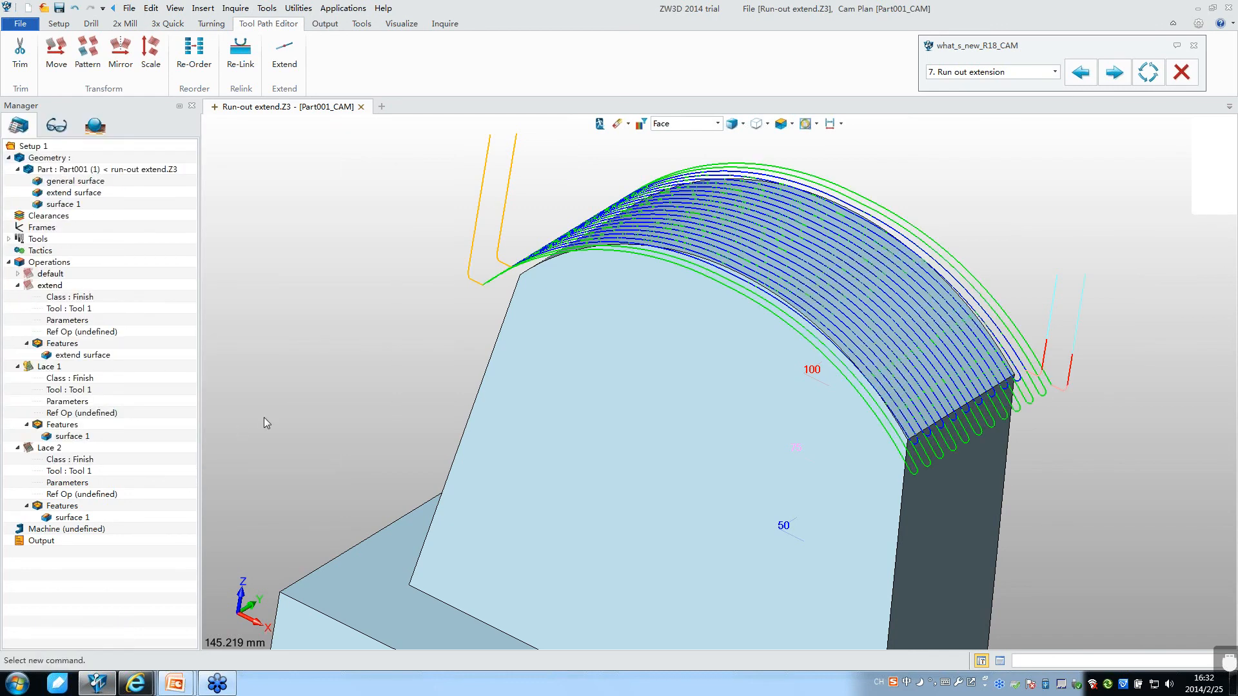
Step: Set Lace 2's Circular extension distance to 10 and recalculate its tool path
{"action": "left_click", "coordinate": [56, 448]}
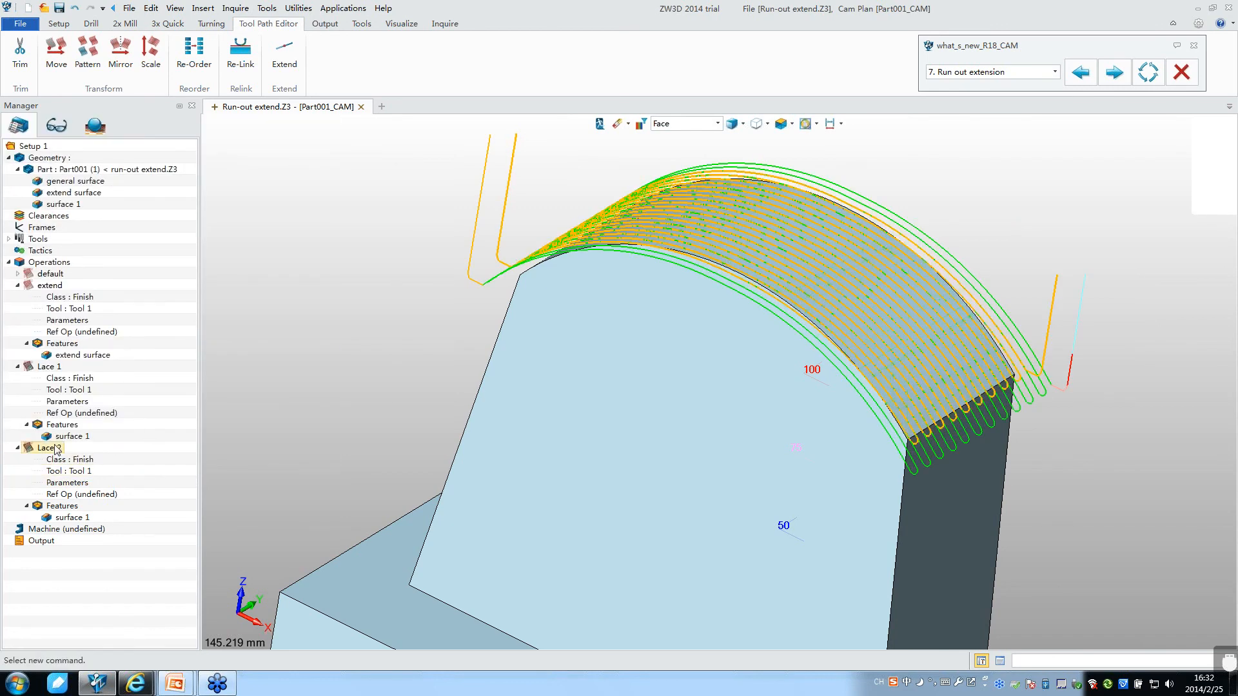
{"action": "double_click", "coordinate": [67, 482]}
{"action": "left_click", "coordinate": [244, 270]}
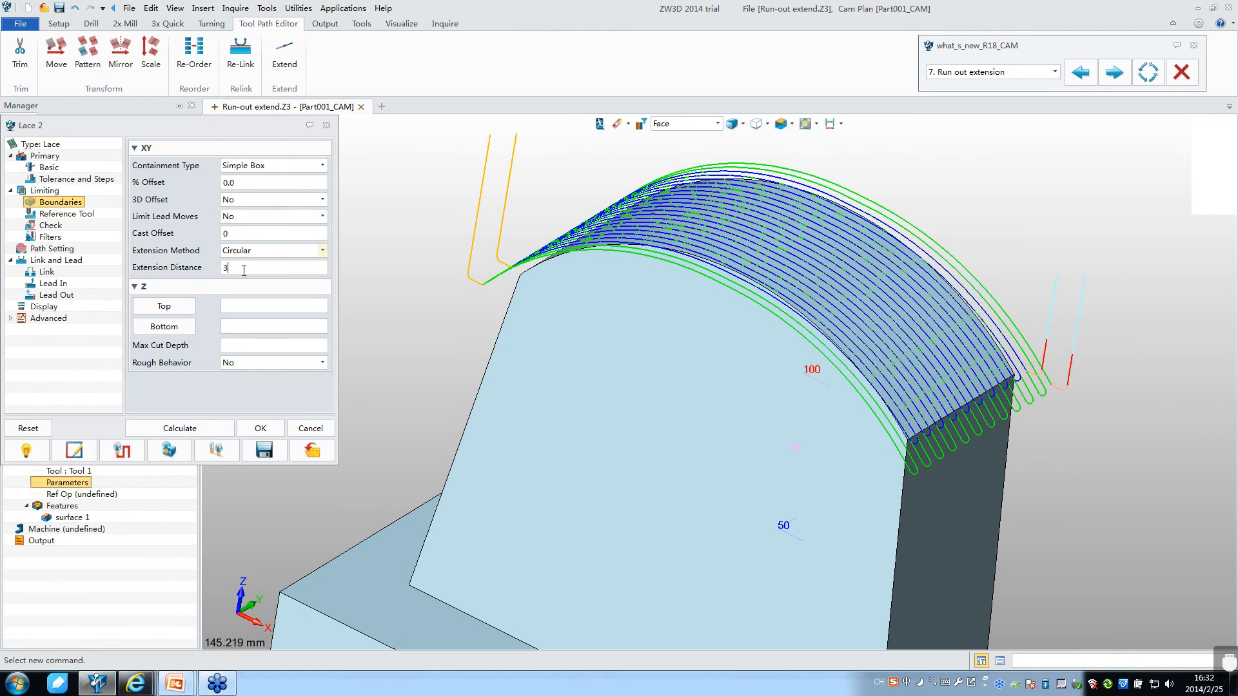
{"action": "key", "text": "BackSpace"}
{"action": "type", "text": "10"}
{"action": "left_click", "coordinate": [202, 426]}
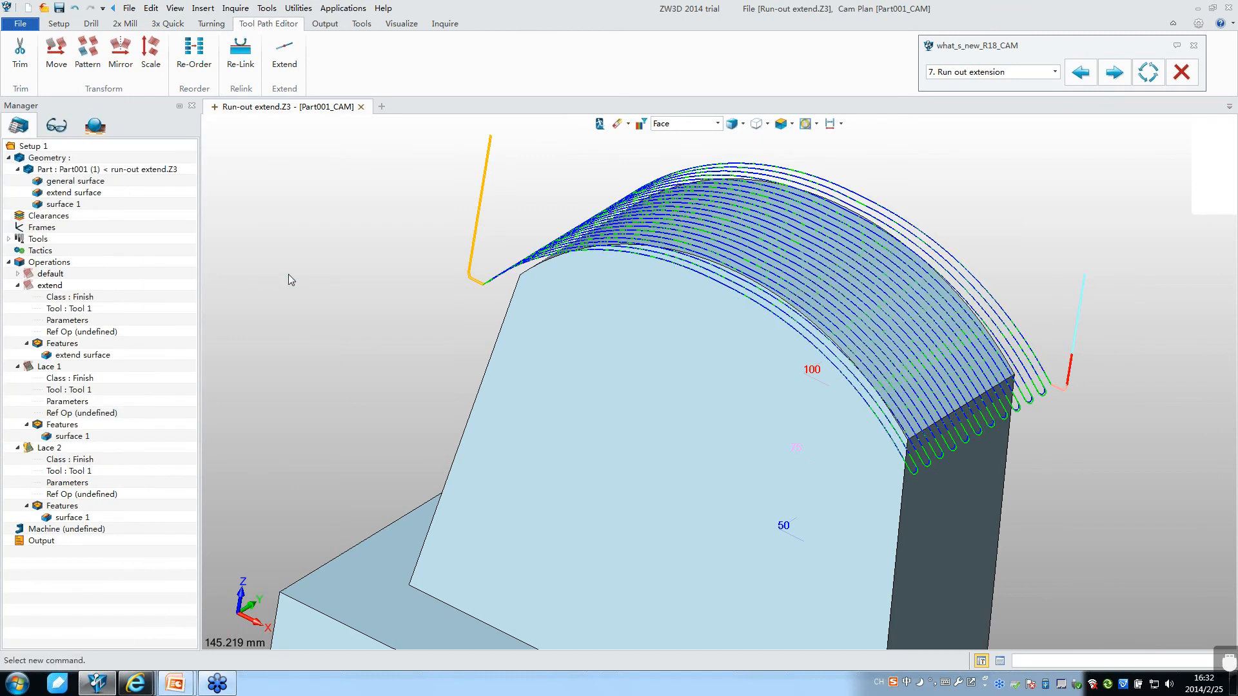
{"action": "mouse_move", "coordinate": [356, 334]}
{"action": "right_mouse_down"}
{"action": "mouse_move", "coordinate": [342, 334]}
{"action": "mouse_move", "coordinate": [378, 334]}
{"action": "right_mouse_up"}
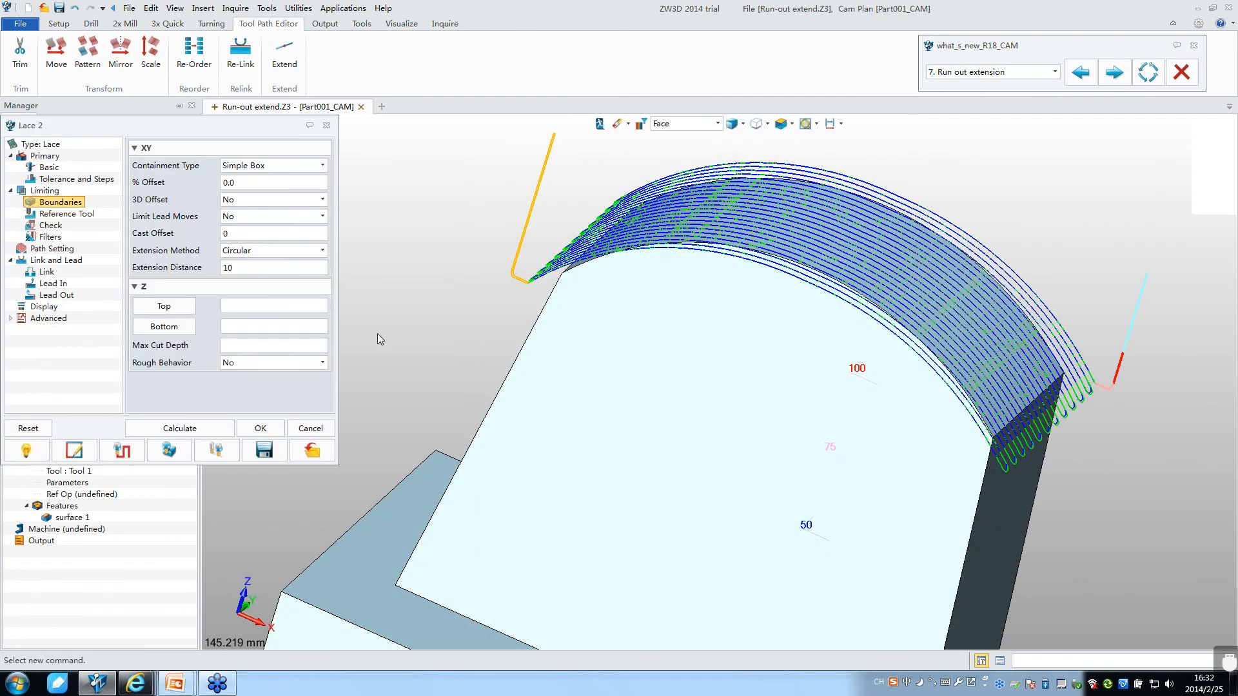
{"action": "key", "text": "ctrl+Down"}
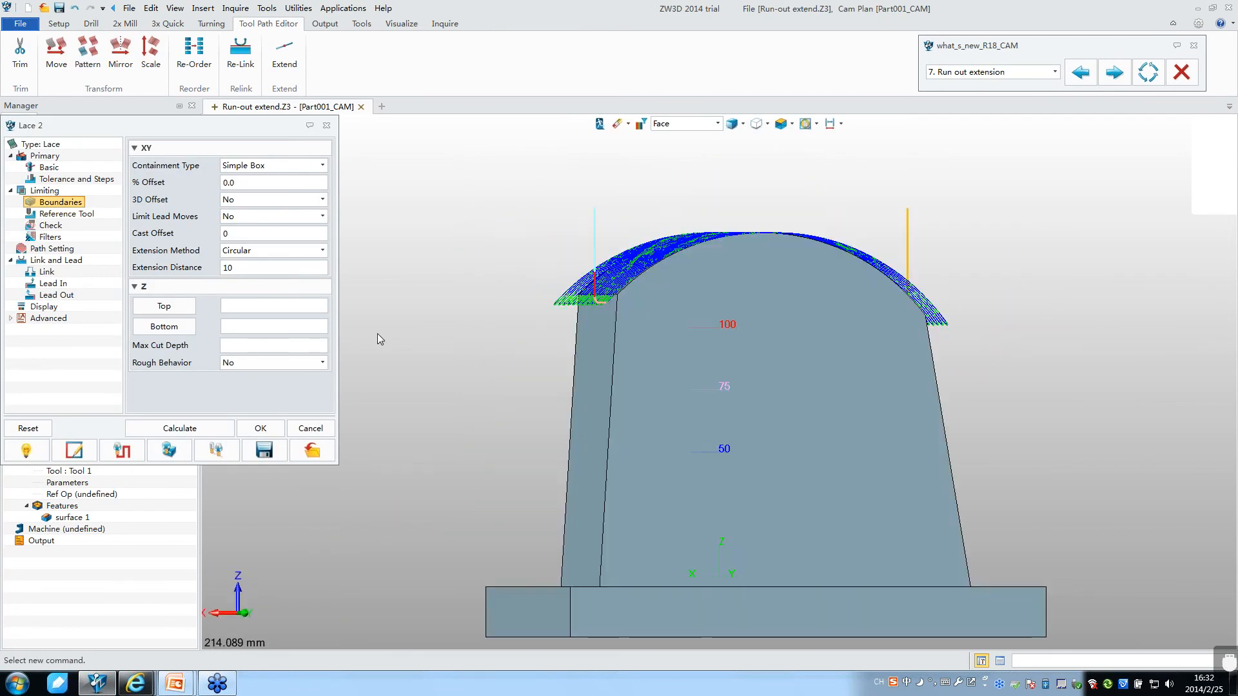
{"action": "key", "text": "ctrl+Up"}
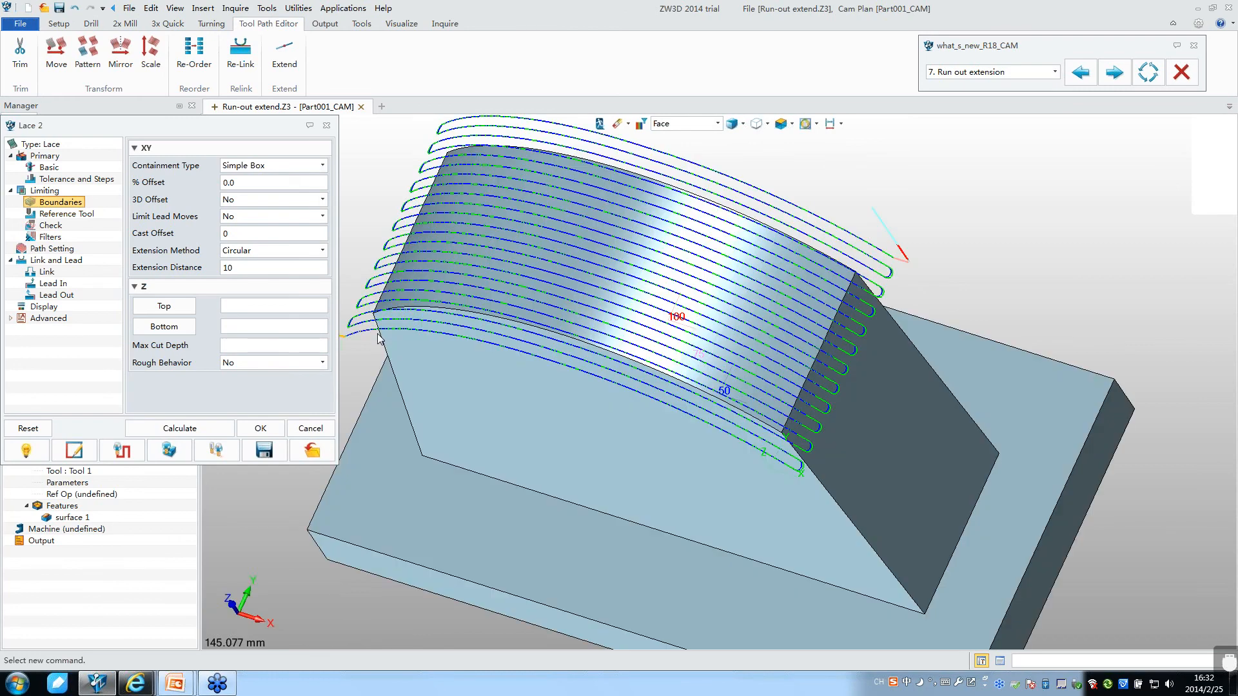
Step: Examine from the front how the Lace 1 and Lace 2 extensions differ at the surface's edge, and close the Lace 2 parameters
{"action": "key", "text": "ctrl+Down"}
{"action": "scroll", "coordinate": [571, 319], "scroll_direction": "up", "scroll_amount": 2}
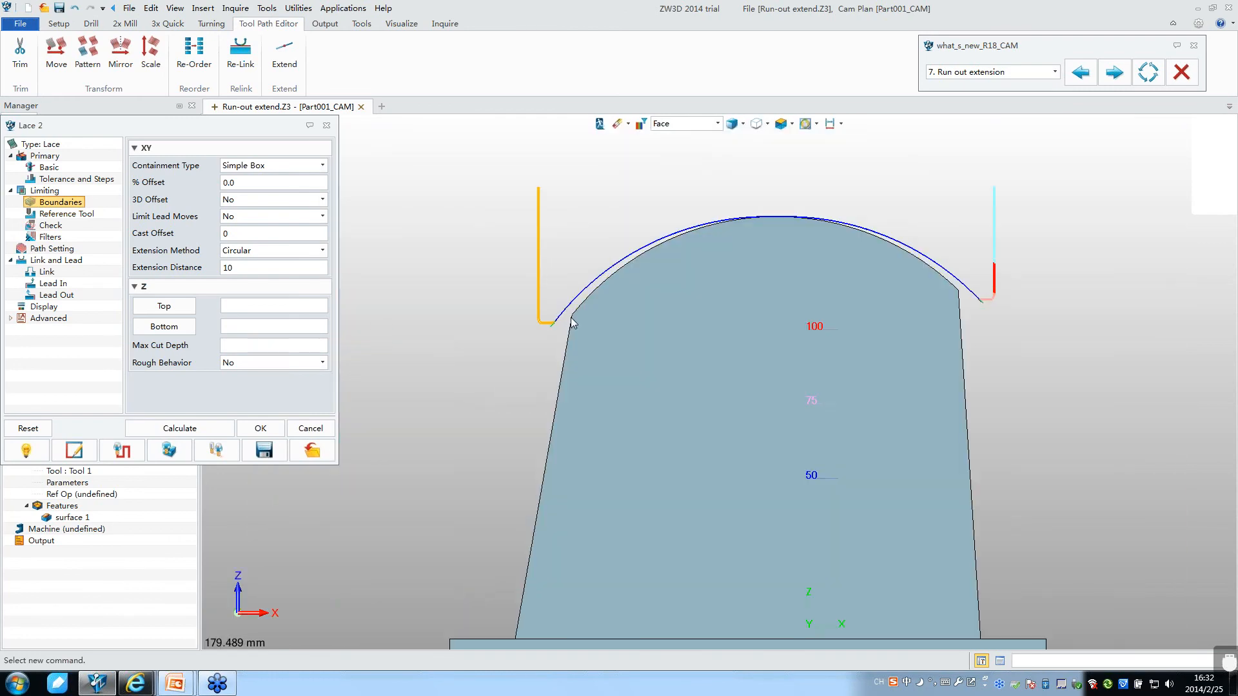
{"action": "scroll", "coordinate": [571, 319], "scroll_direction": "up", "scroll_amount": 10}
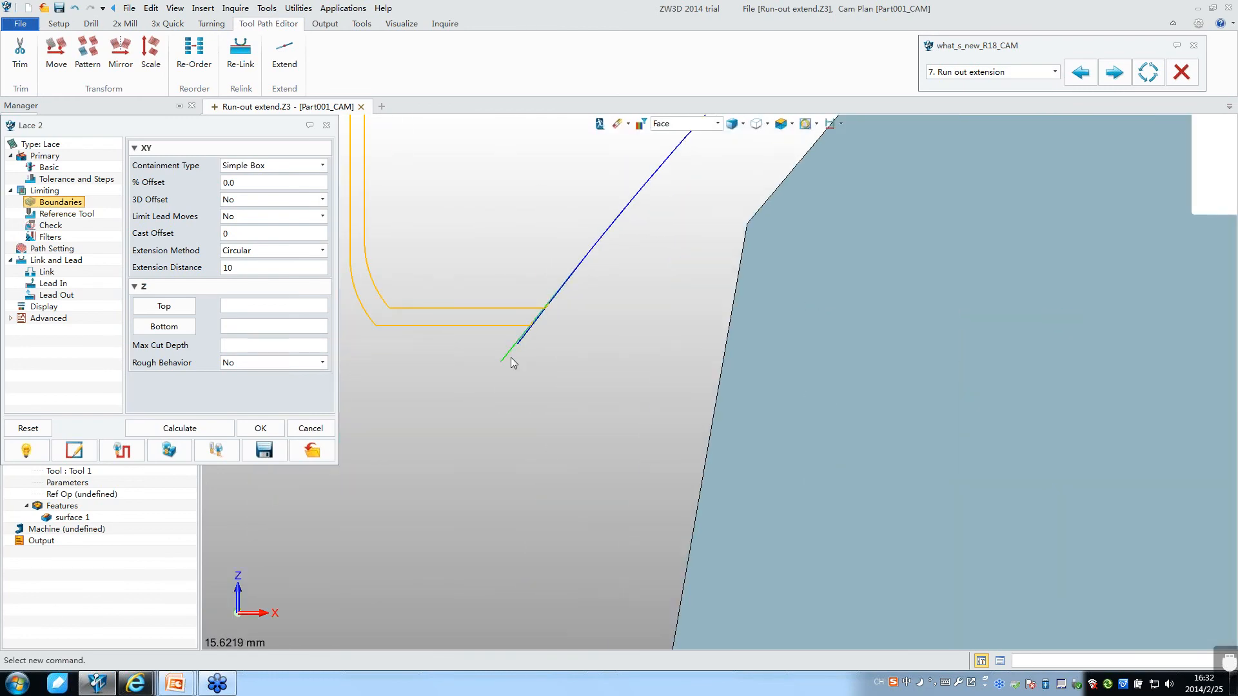
{"action": "scroll", "coordinate": [562, 294], "scroll_direction": "up", "scroll_amount": 1}
{"action": "scroll", "coordinate": [620, 293], "scroll_direction": "down", "scroll_amount": 5}
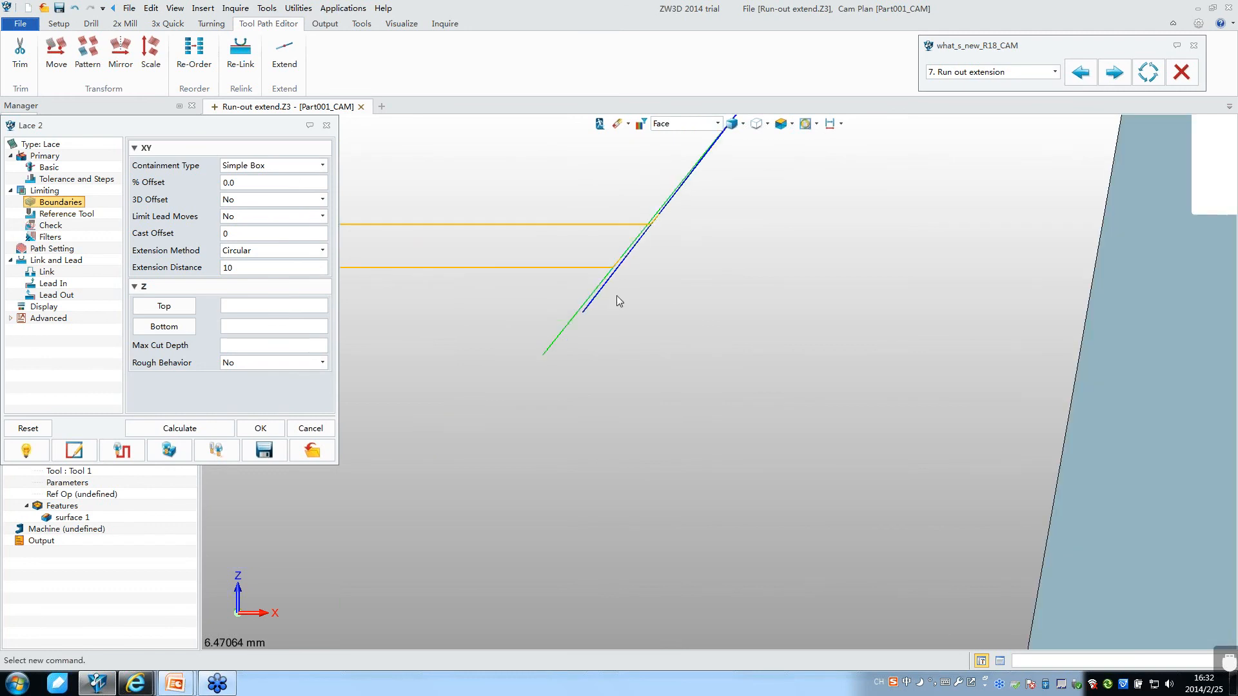
{"action": "scroll", "coordinate": [617, 301], "scroll_direction": "down", "scroll_amount": 3}
{"action": "scroll", "coordinate": [613, 300], "scroll_direction": "down", "scroll_amount": 3}
{"action": "scroll", "coordinate": [635, 267], "scroll_direction": "down", "scroll_amount": 3}
{"action": "scroll", "coordinate": [635, 270], "scroll_direction": "up", "scroll_amount": 5}
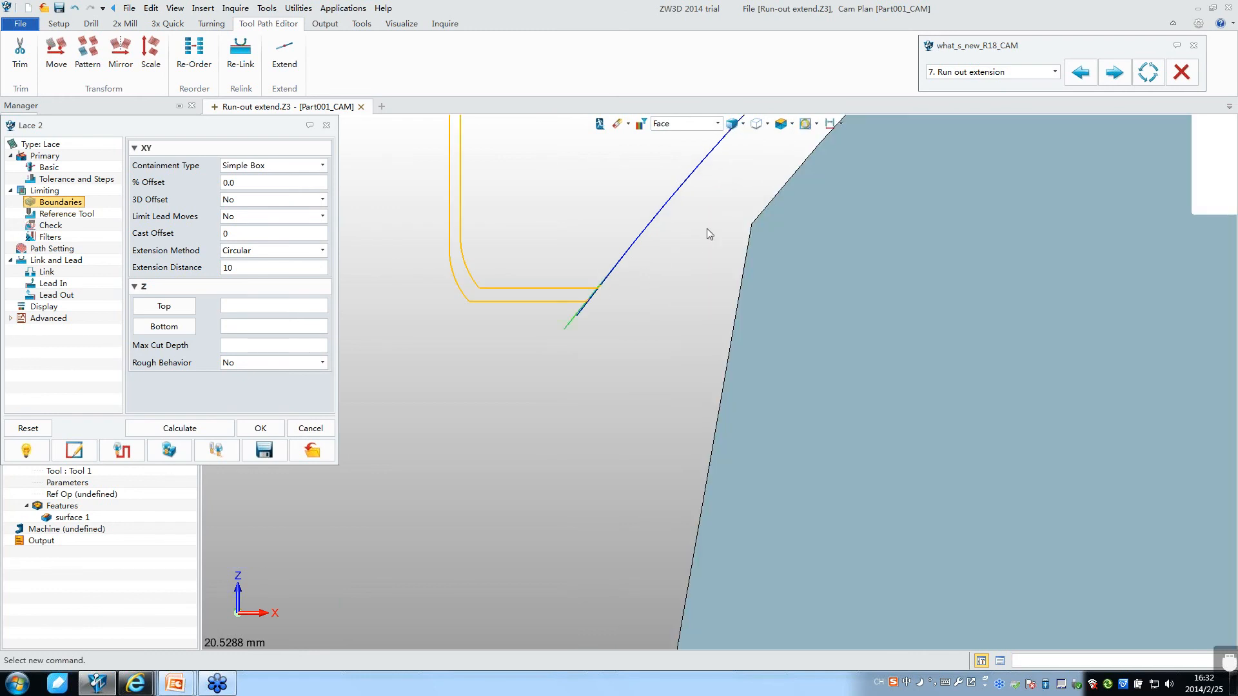
{"action": "scroll", "coordinate": [667, 268], "scroll_direction": "down", "scroll_amount": 7}
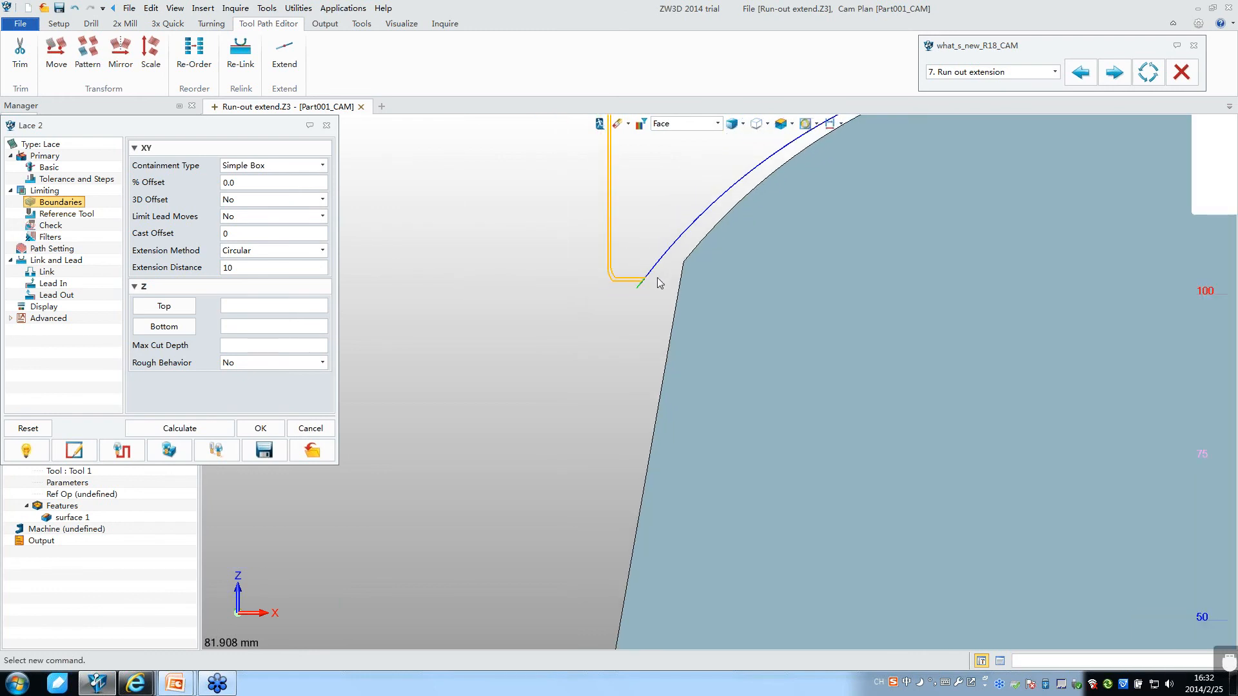
{"action": "scroll", "coordinate": [638, 312], "scroll_direction": "up", "scroll_amount": 3}
{"action": "scroll", "coordinate": [613, 240], "scroll_direction": "up", "scroll_amount": 3}
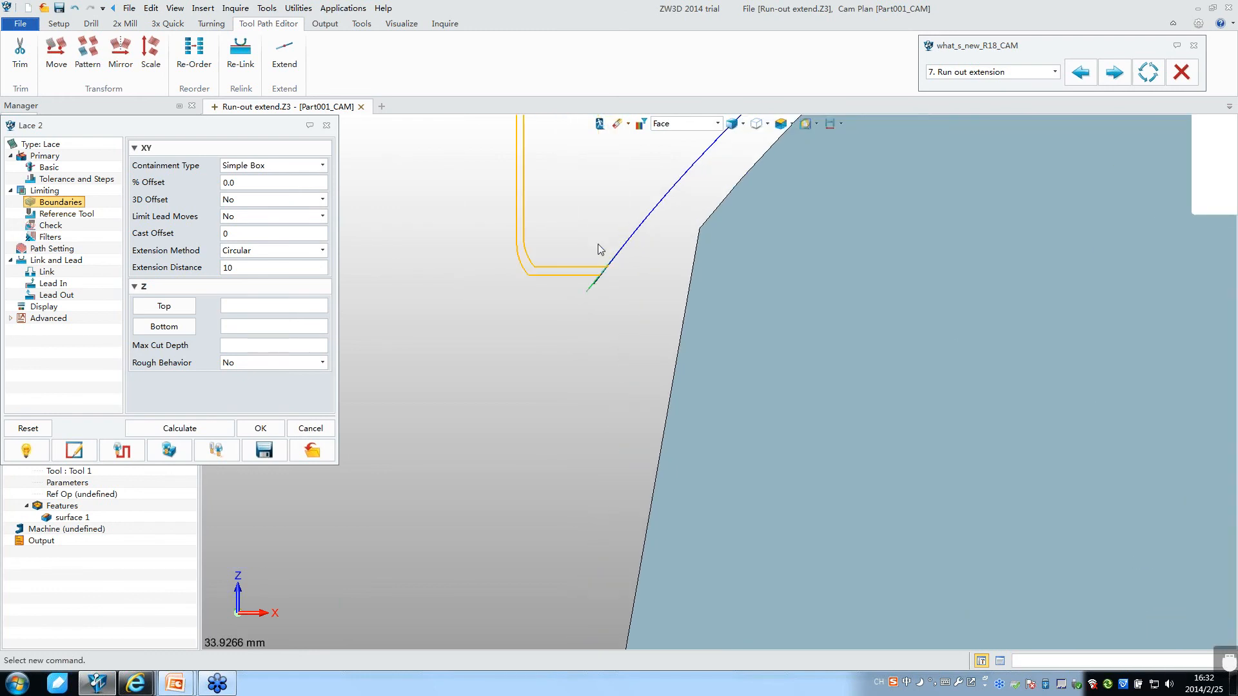
{"action": "left_click", "coordinate": [258, 428]}
Step: Collapse Lace 1 and Lace 2 in the operations tree and duplicate the Lace 2 operation
{"action": "left_click", "coordinate": [18, 366]}
{"action": "left_click", "coordinate": [18, 378]}
{"action": "right_click", "coordinate": [57, 264]}
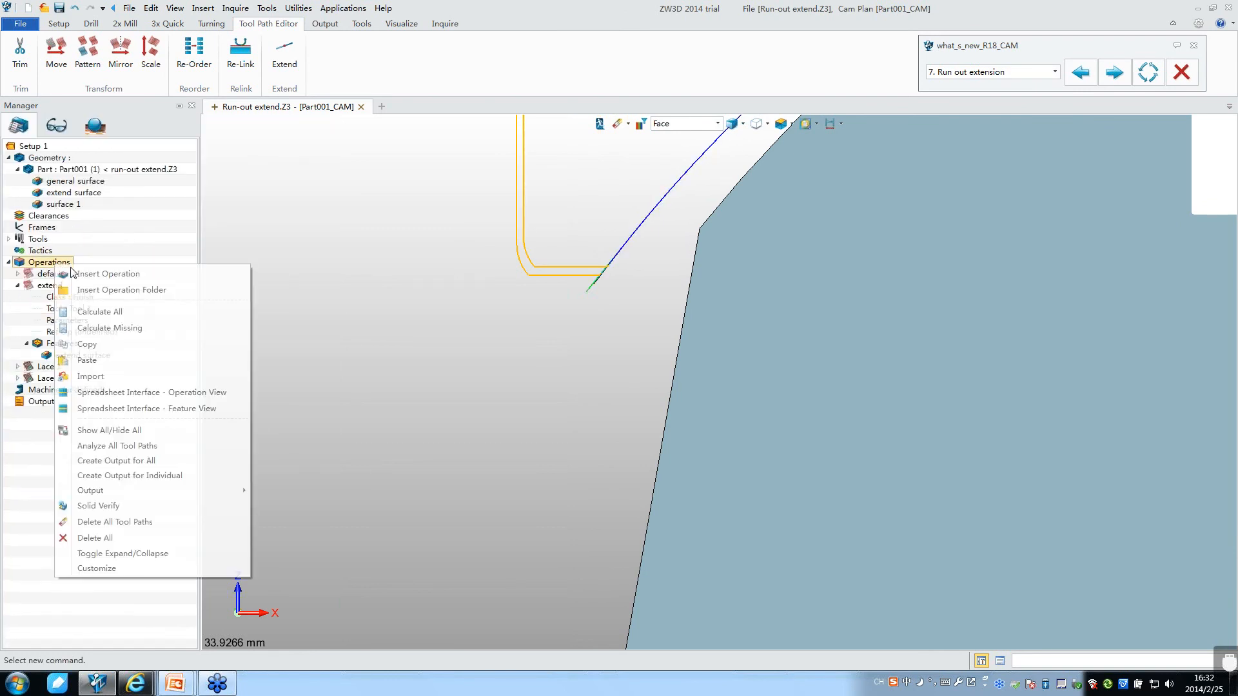
{"action": "left_click", "coordinate": [90, 275]}
{"action": "right_click", "coordinate": [41, 378]}
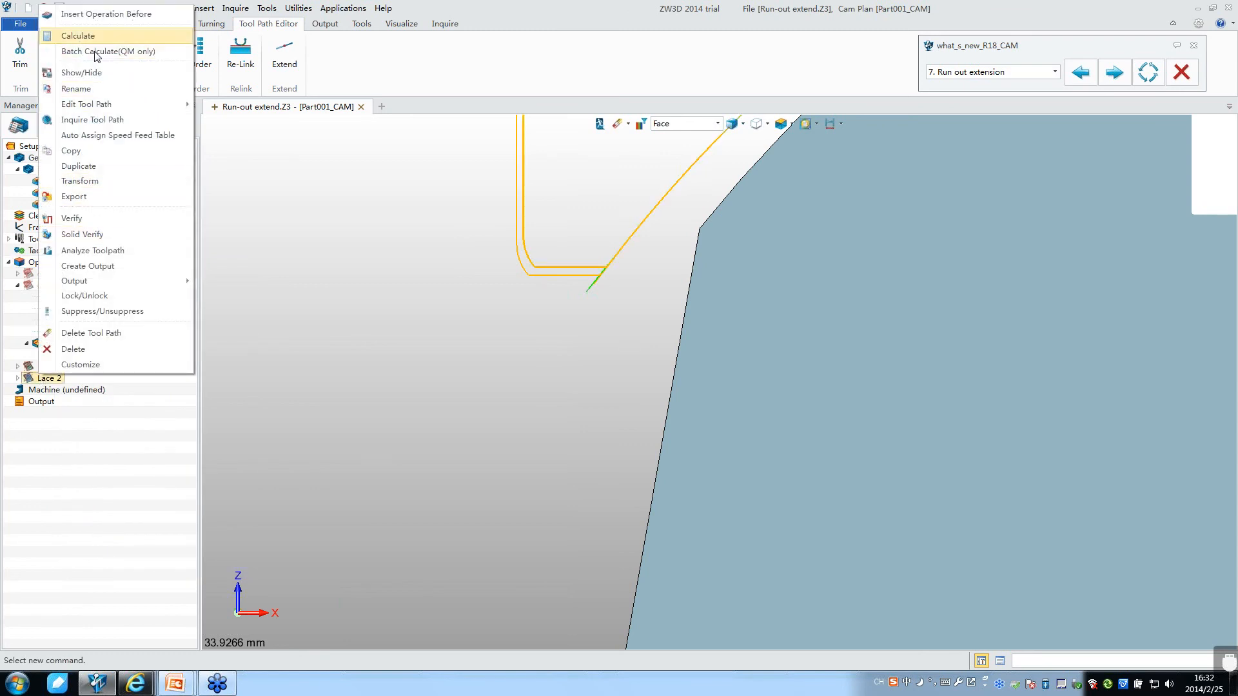
{"action": "left_click", "coordinate": [77, 169]}
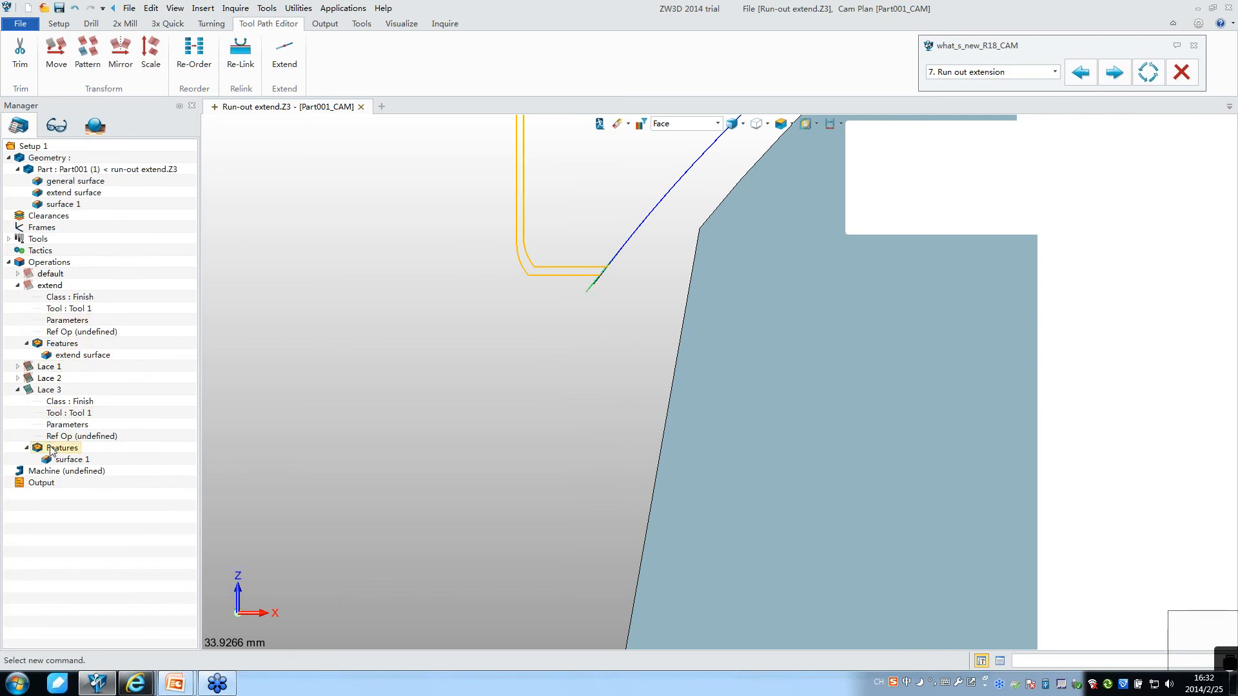
Step: Set the Lace 3 extension method to Curvature Diminish and calculate its tool path
{"action": "double_click", "coordinate": [60, 426]}
{"action": "left_click", "coordinate": [322, 250]}
{"action": "left_click", "coordinate": [258, 286]}
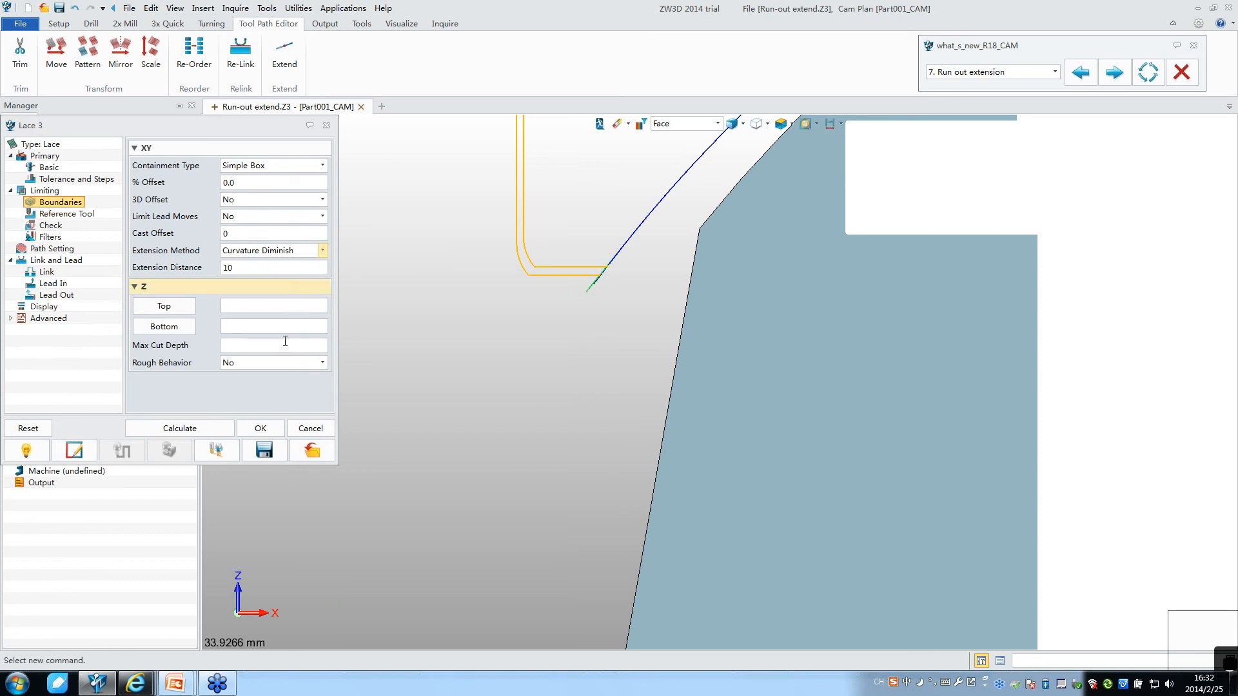
{"action": "left_click", "coordinate": [205, 429]}
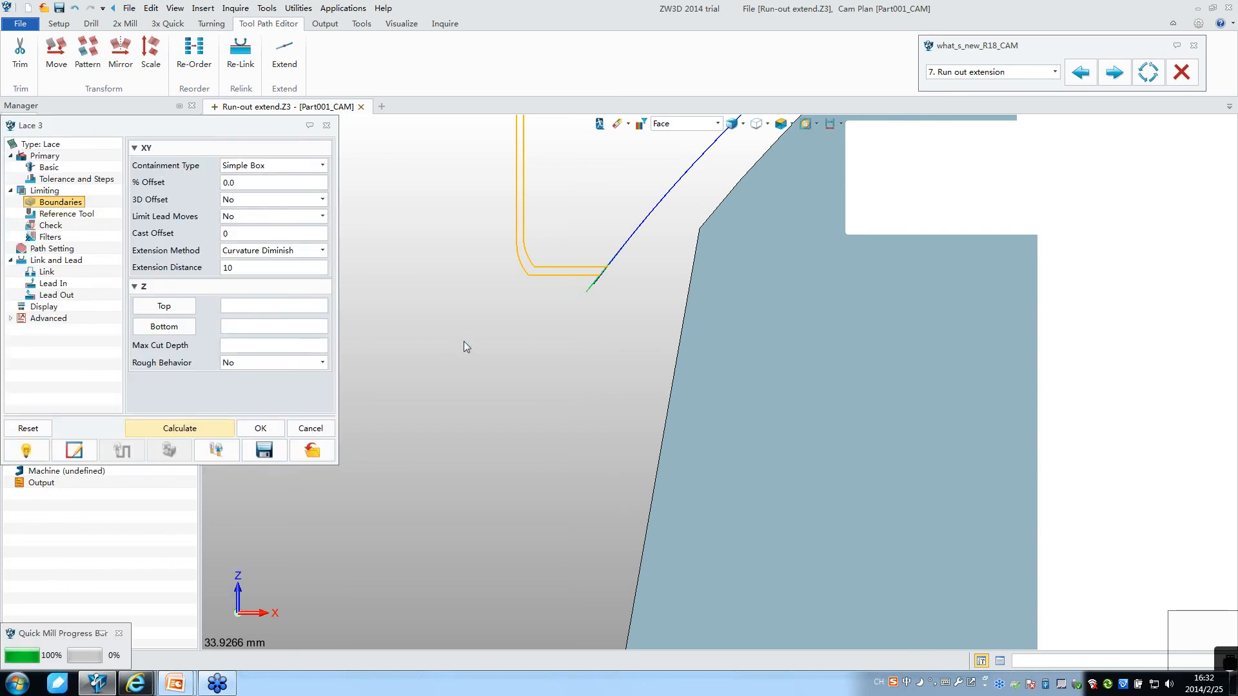
Step: Compare the end of the Curvature Diminish tool path with the other extensions up close, and close the Lace 3 parameters
{"action": "scroll", "coordinate": [604, 279], "scroll_direction": "up", "scroll_amount": 4}
{"action": "scroll", "coordinate": [605, 278], "scroll_direction": "up", "scroll_amount": 10}
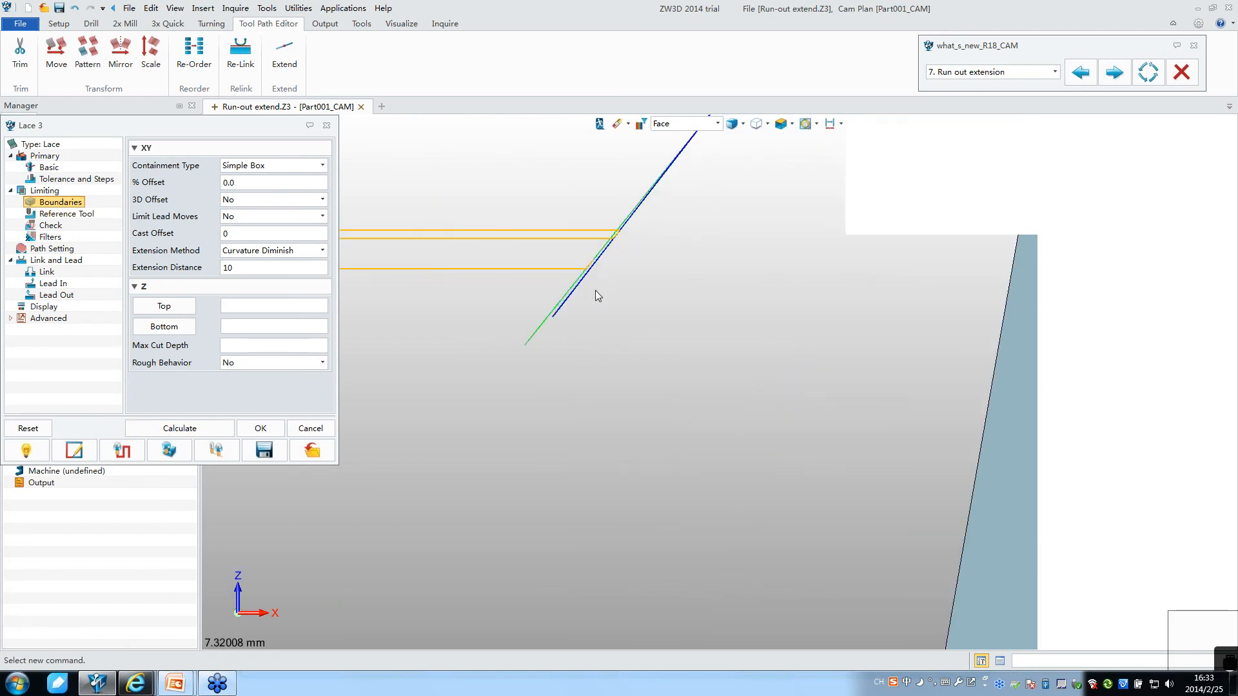
{"action": "scroll", "coordinate": [502, 347], "scroll_direction": "up", "scroll_amount": 3}
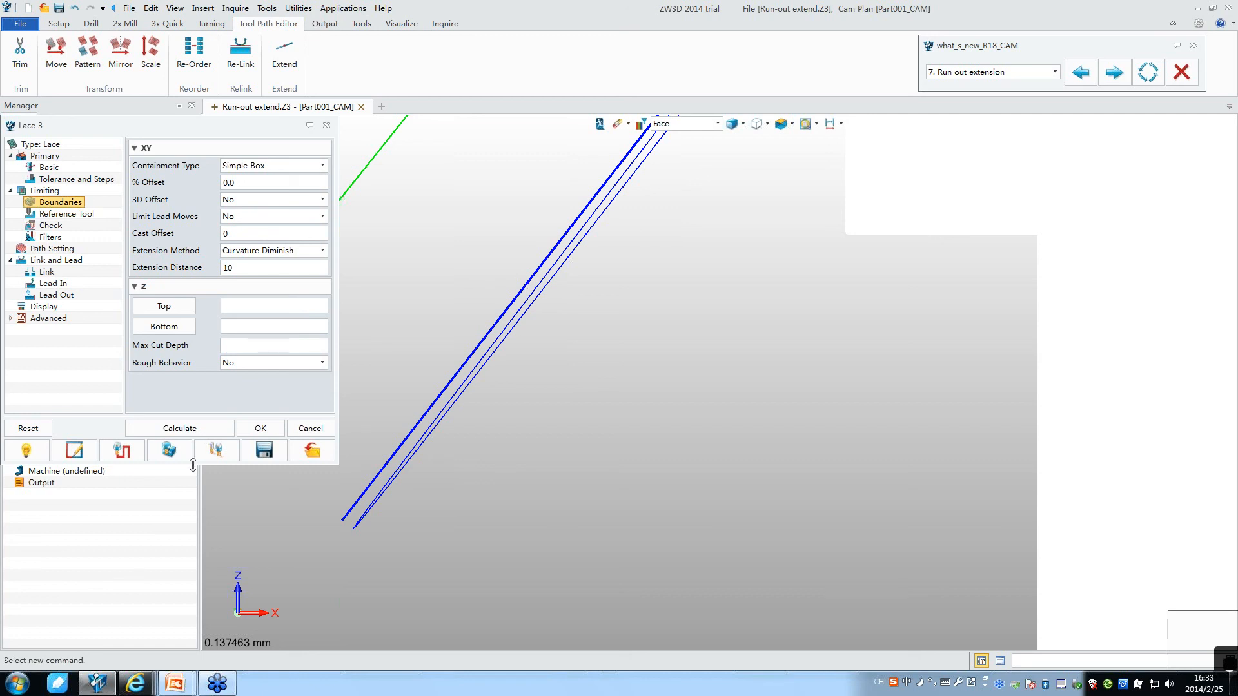
{"action": "left_click", "coordinate": [260, 428]}
{"action": "scroll", "coordinate": [486, 344], "scroll_direction": "down", "scroll_amount": 3}
{"action": "scroll", "coordinate": [486, 344], "scroll_direction": "down", "scroll_amount": 10}
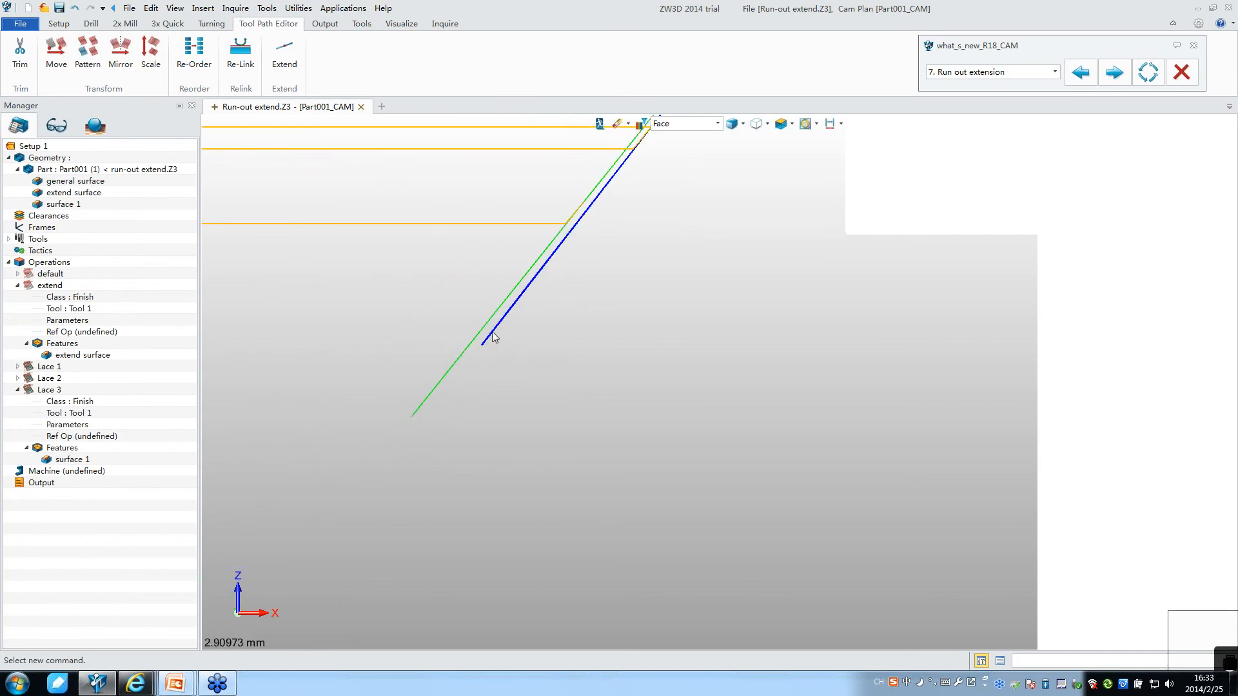
{"action": "scroll", "coordinate": [486, 335], "scroll_direction": "down", "scroll_amount": 5}
{"action": "middle_click_drag", "start_coordinate": [445, 353], "coordinate": [535, 338]}
{"action": "scroll", "coordinate": [535, 338], "scroll_direction": "up", "scroll_amount": 5}
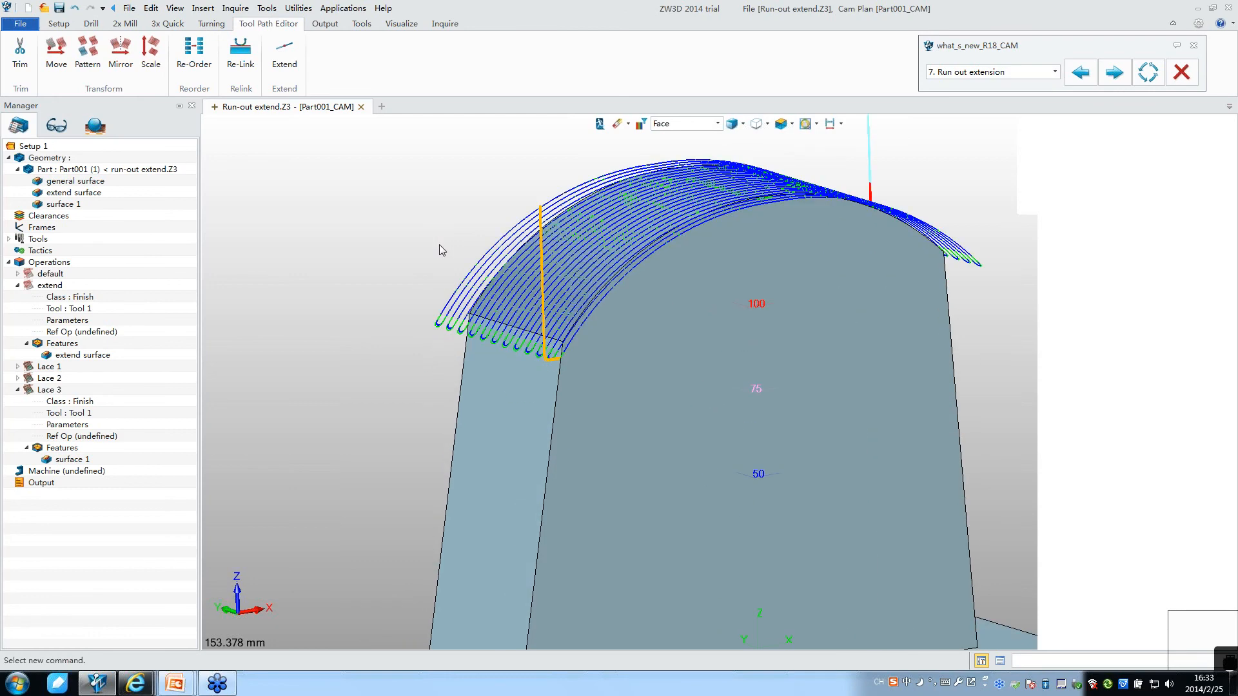
{"action": "scroll", "coordinate": [438, 247], "scroll_direction": "down", "scroll_amount": 3}
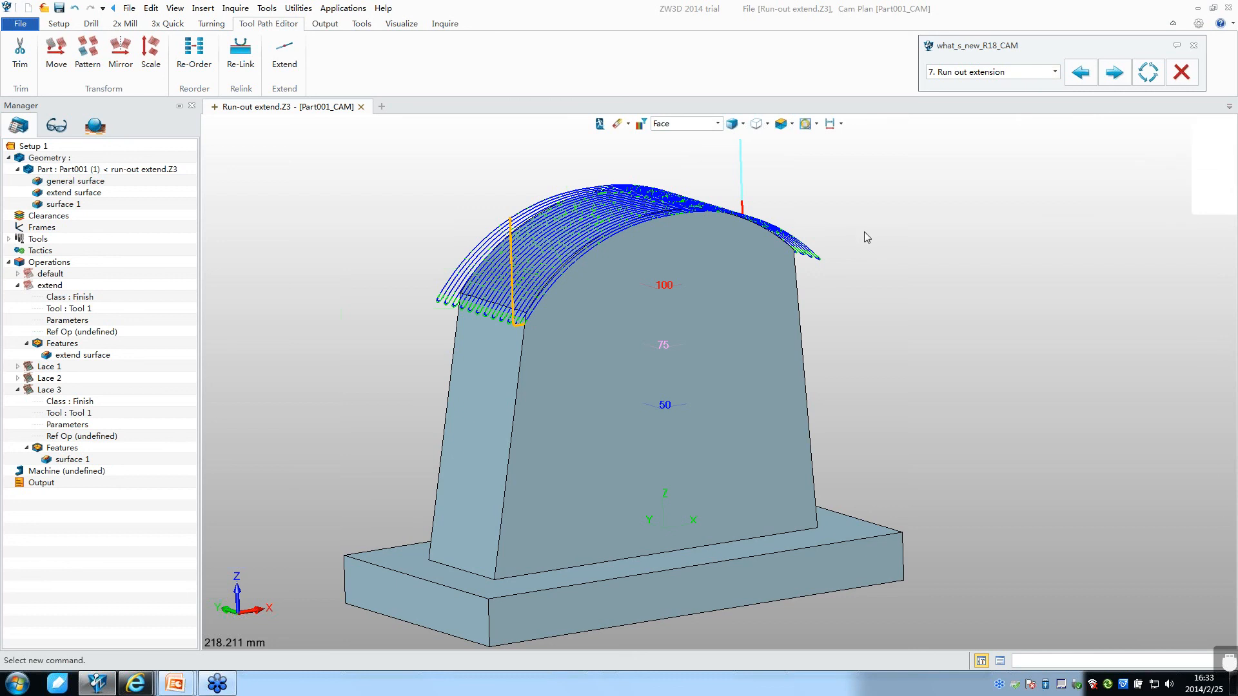
Step: Switch to the presentation, advance it to the slide on minimum tool hang length, and return to ZW3D
{"action": "key", "text": "alt+Tab"}
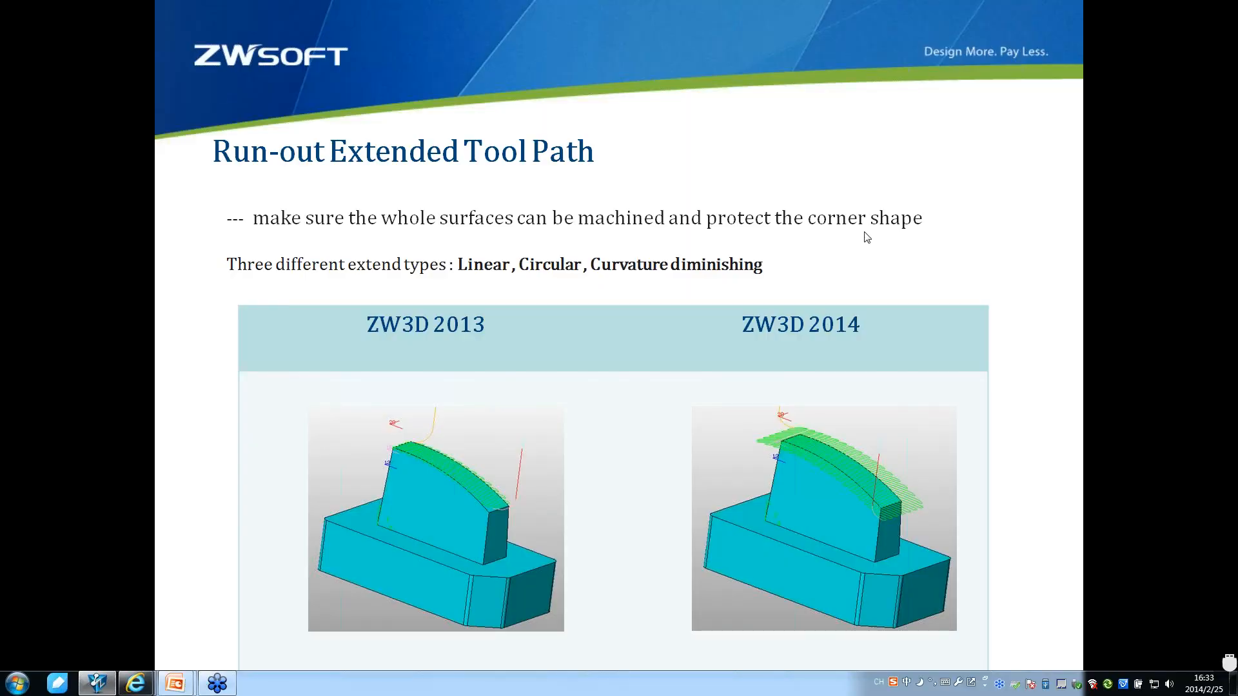
{"action": "left_click", "coordinate": [867, 237]}
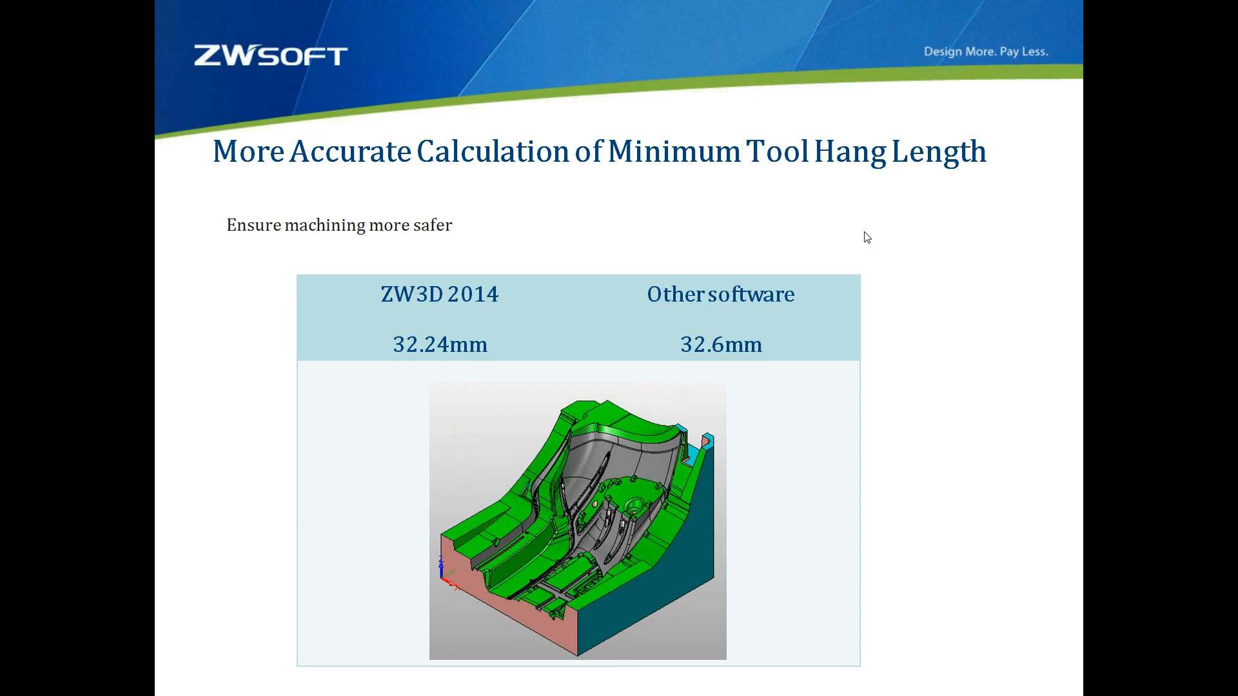
{"action": "key", "text": "alt+Tab"}
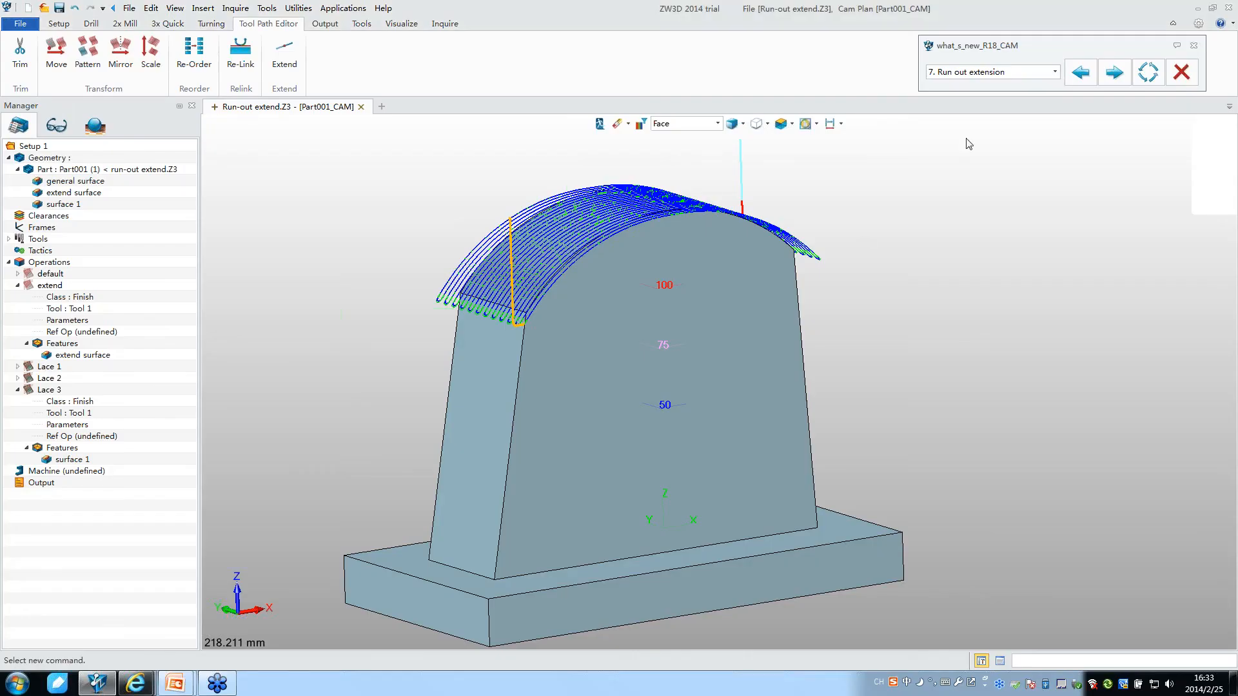
Step: Load the "8. Minimum Tool length" example and display its Zlevel 1 tool path
{"action": "left_click", "coordinate": [1112, 78]}
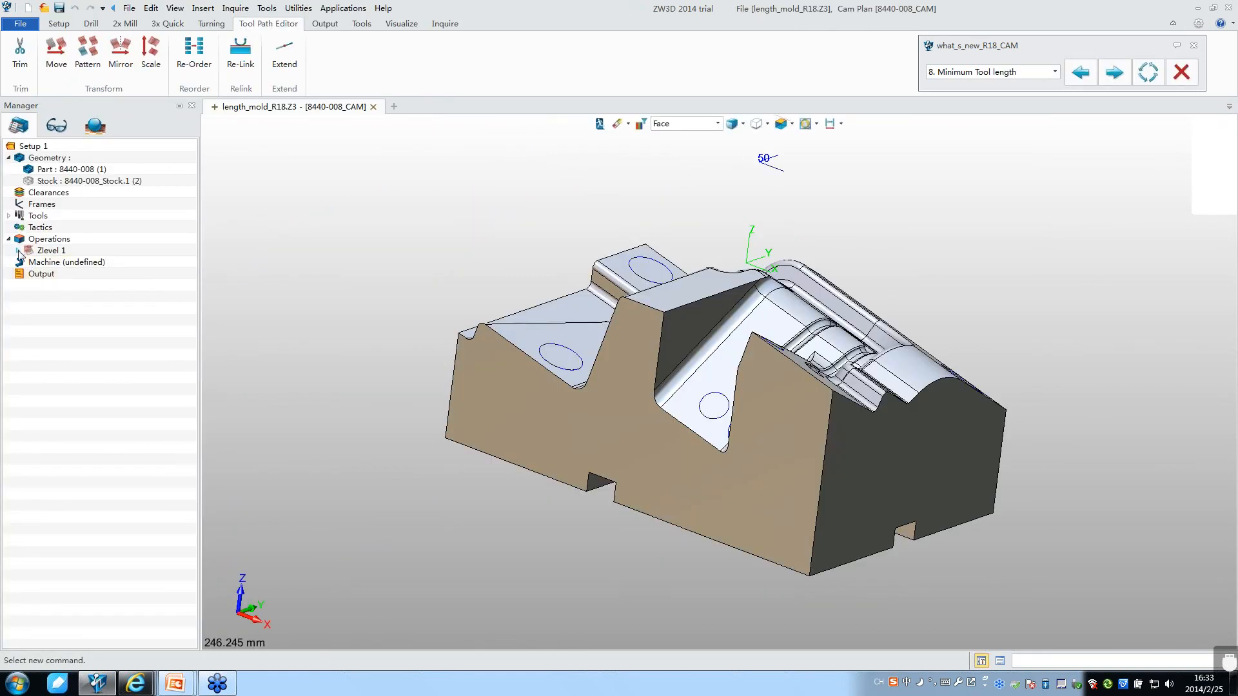
{"action": "left_click", "coordinate": [21, 252]}
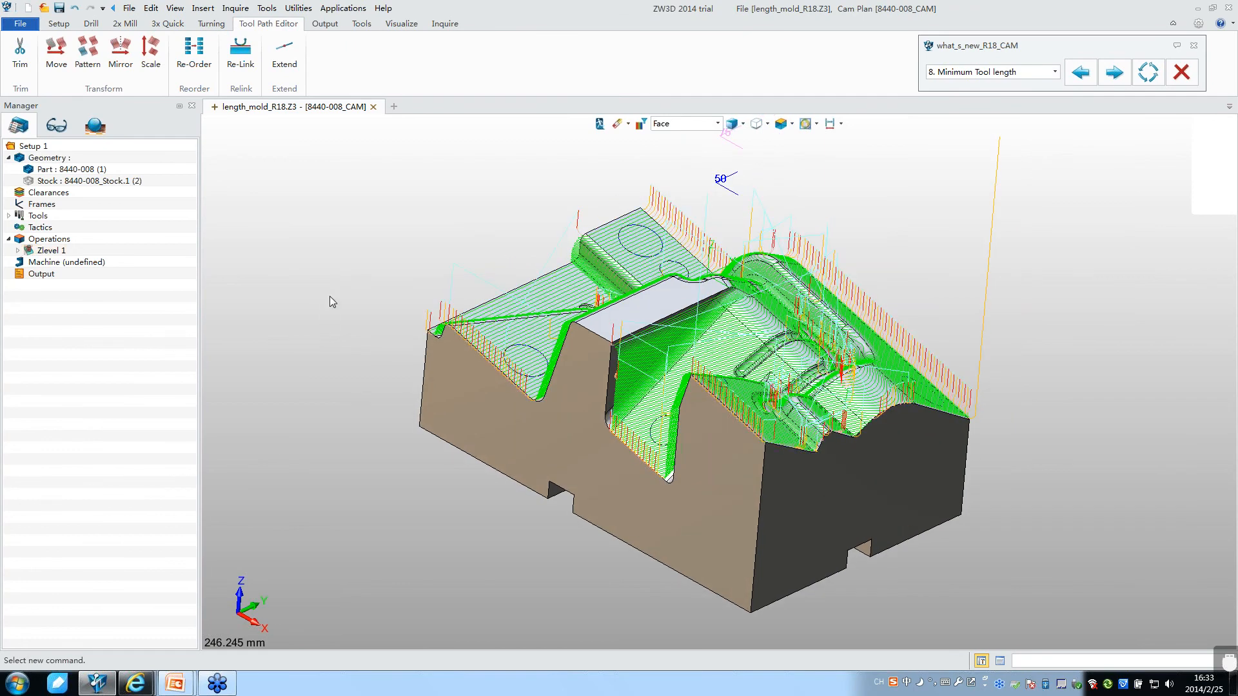
{"action": "right_click_drag", "start_coordinate": [370, 250], "coordinate": [373, 251]}
{"action": "right_click", "coordinate": [38, 147]}
{"action": "left_click", "coordinate": [83, 192]}
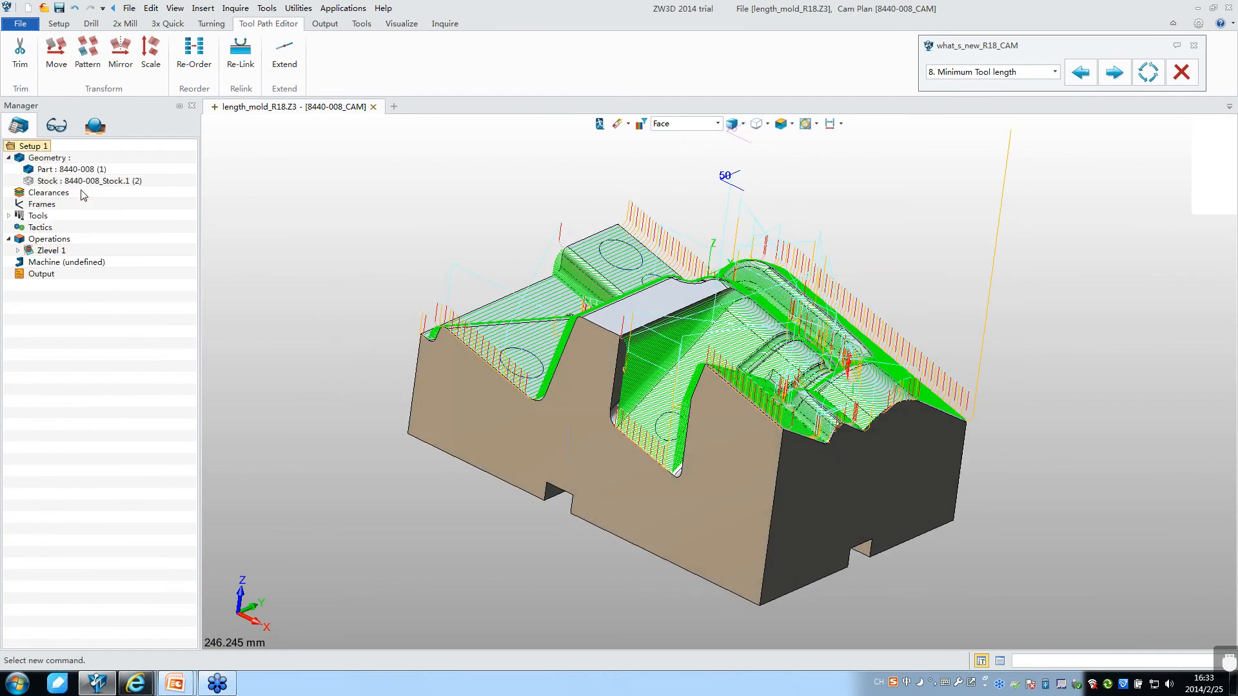
{"action": "left_click_drag", "start_coordinate": [383, 252], "coordinate": [377, 329]}
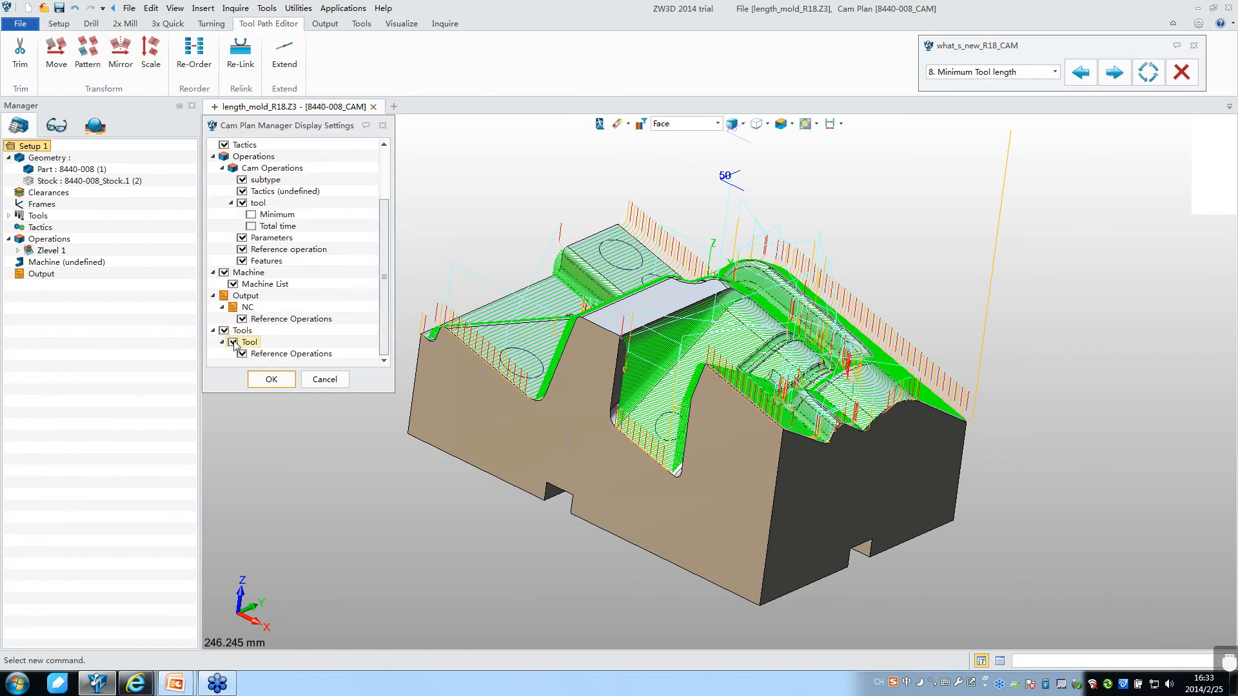
{"action": "left_click", "coordinate": [274, 380]}
Step: Expand the Zlevel 1 operation and select its Tool 1 entry
{"action": "left_click", "coordinate": [48, 251]}
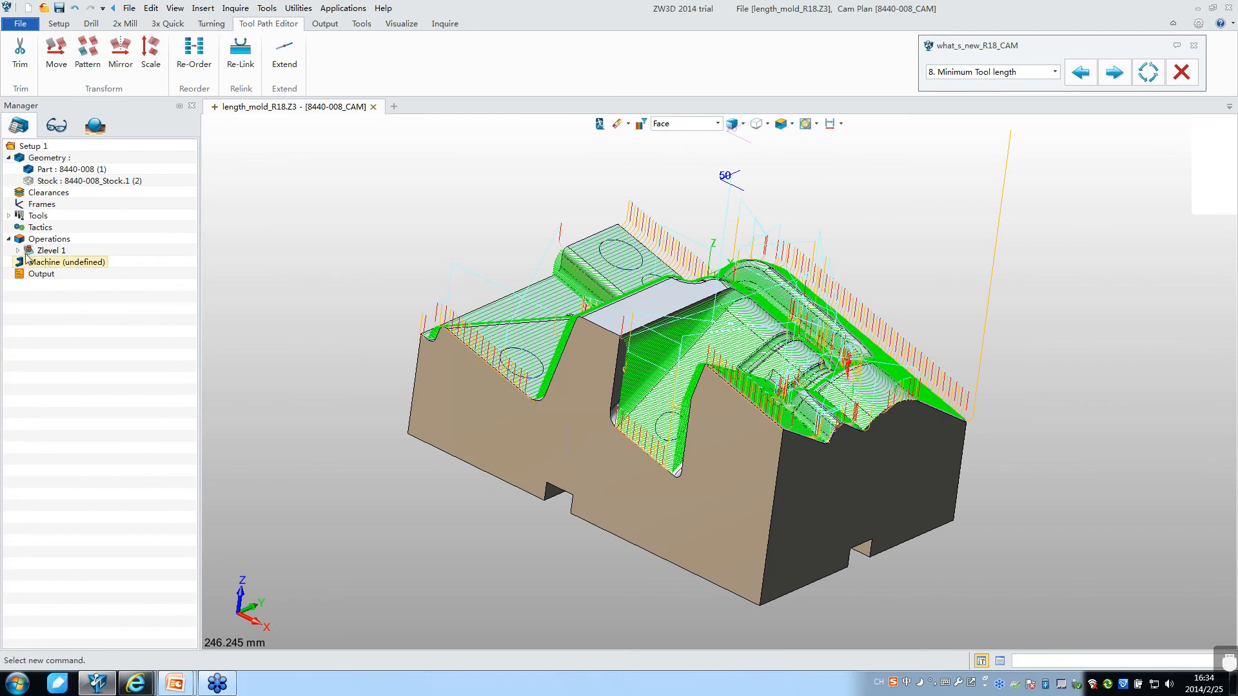
{"action": "left_click", "coordinate": [18, 251]}
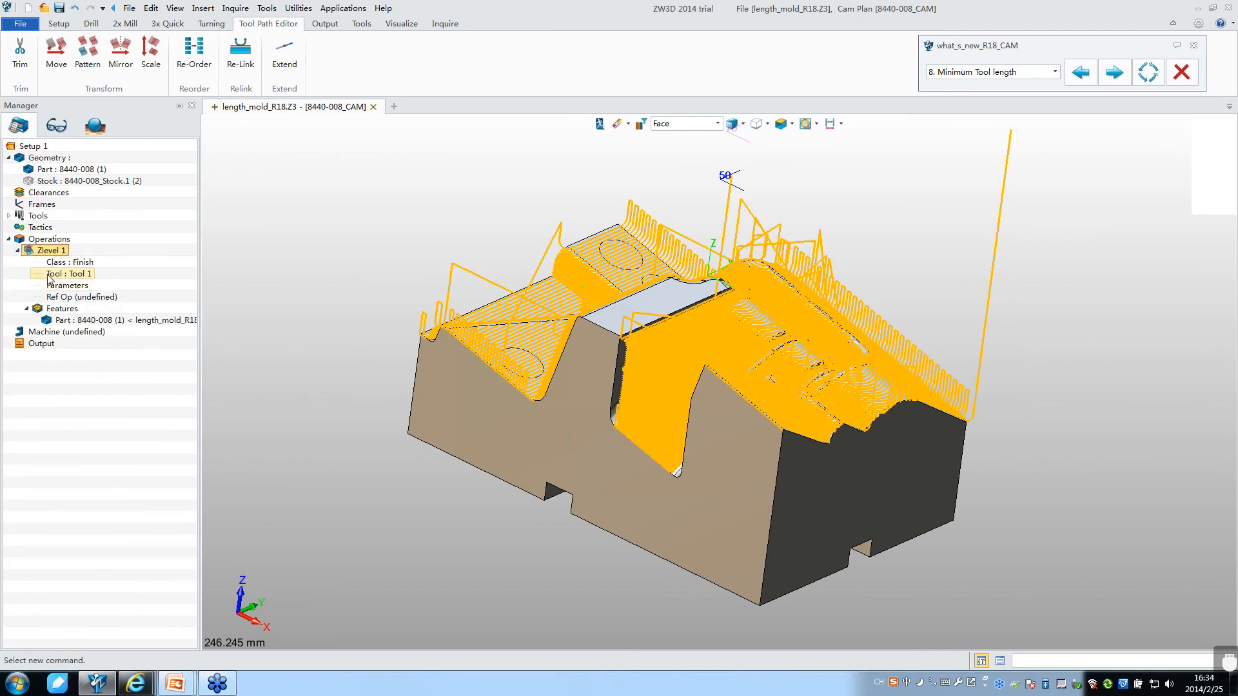
{"action": "left_click", "coordinate": [51, 275]}
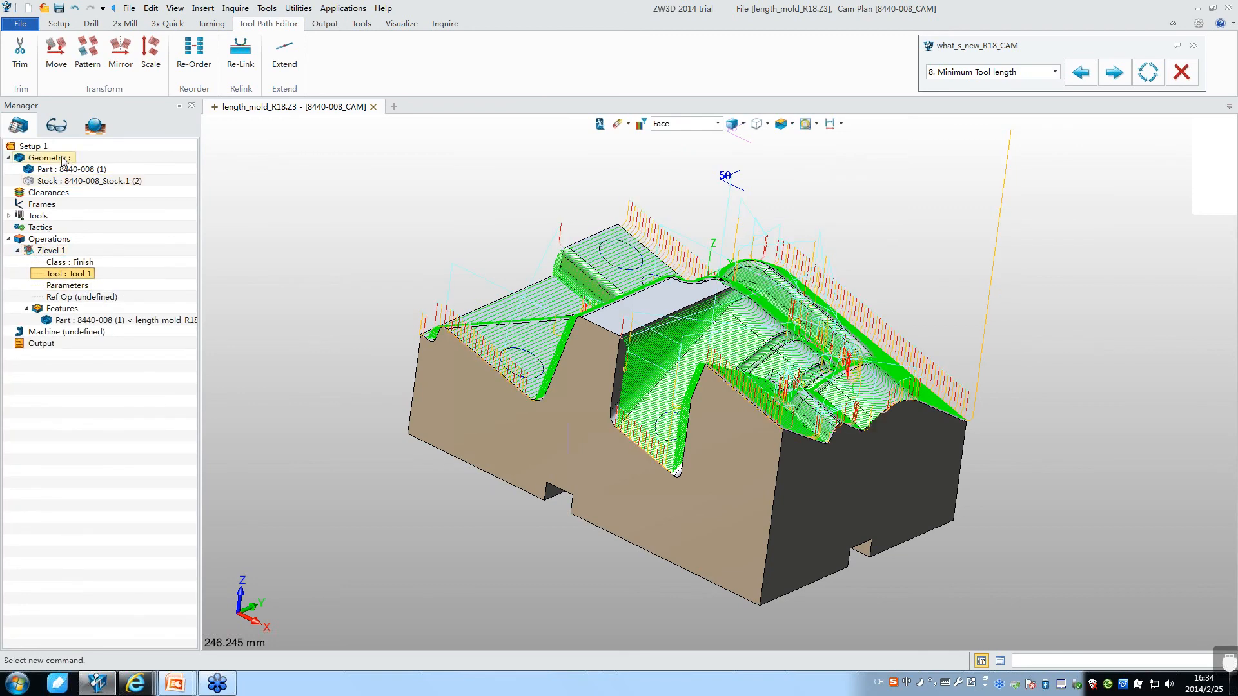
Step: Enable the Minimum and Total time display under each operation's tool, and expand Tool 1 of Zlevel 1 to read them
{"action": "right_click", "coordinate": [37, 147]}
{"action": "left_click", "coordinate": [74, 192]}
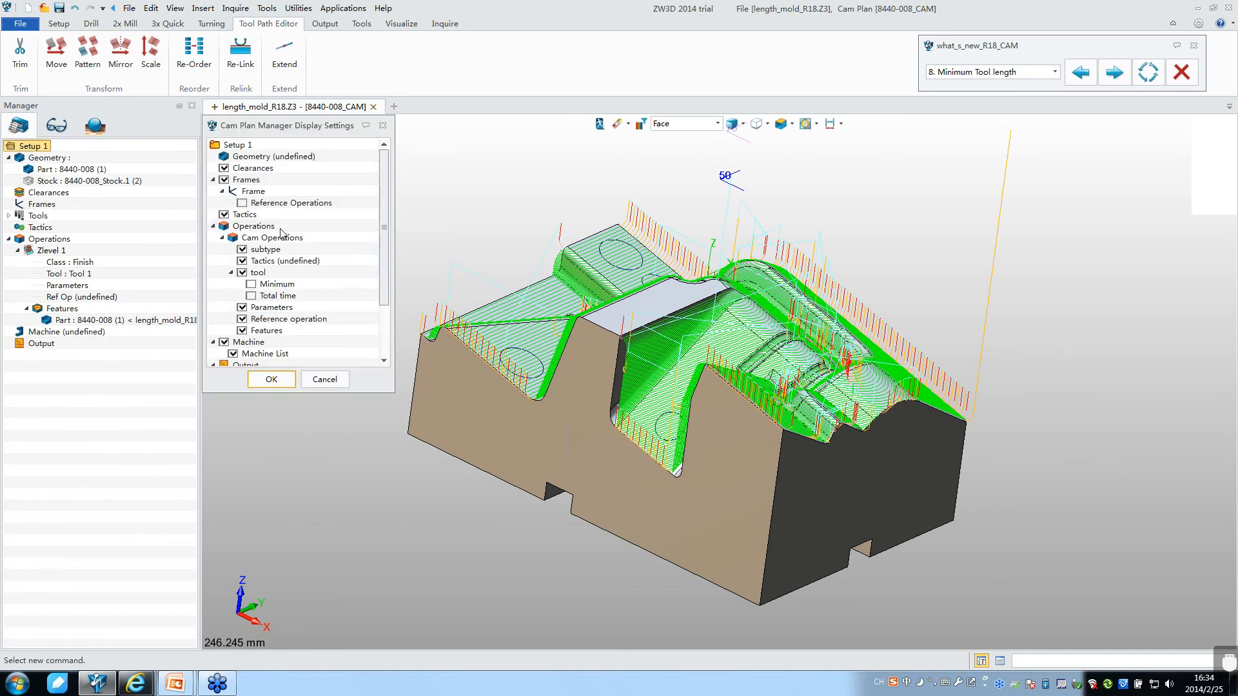
{"action": "left_click", "coordinate": [251, 285]}
{"action": "left_click", "coordinate": [251, 295]}
{"action": "left_click", "coordinate": [268, 379]}
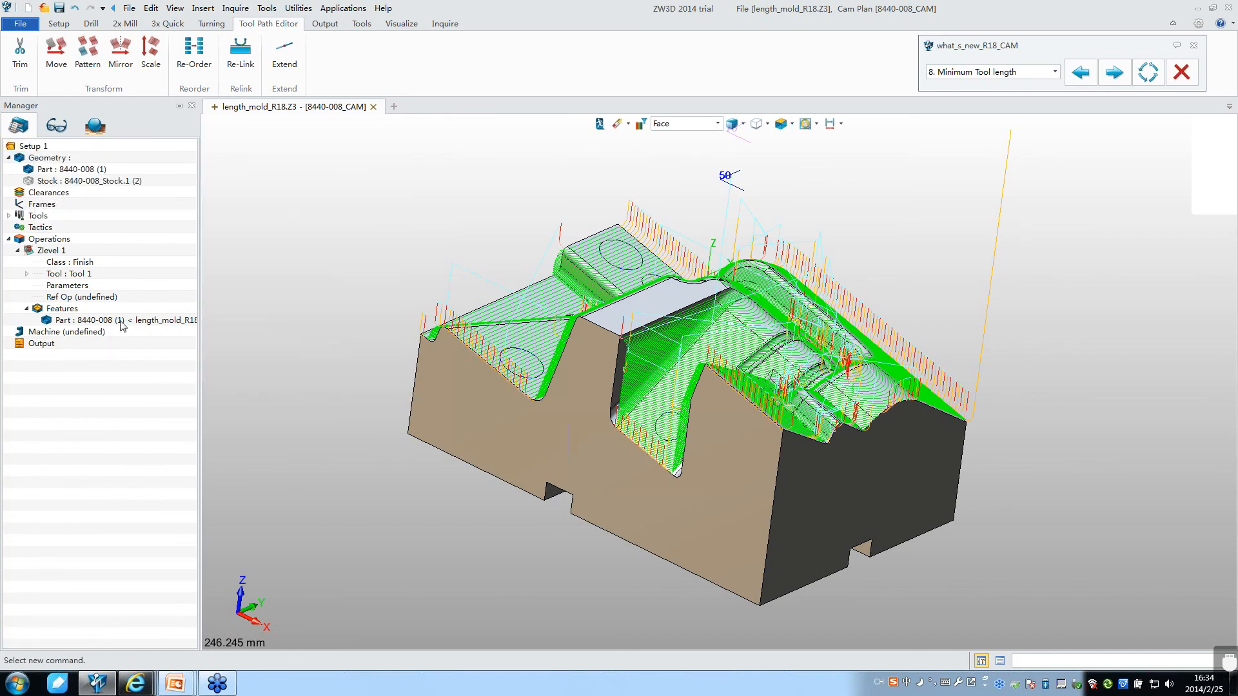
{"action": "left_click", "coordinate": [26, 275]}
{"action": "left_click", "coordinate": [92, 286]}
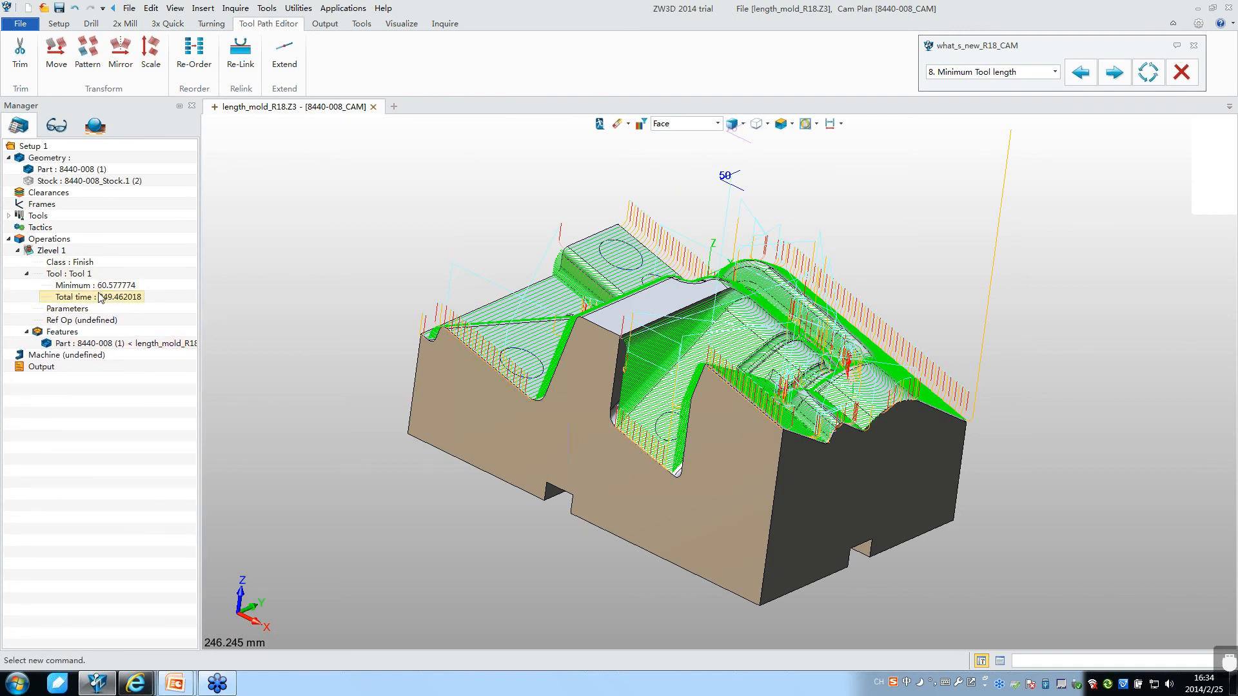
Step: Duplicate the Zlevel 1 operation and calculate the copy's tool path
{"action": "right_click", "coordinate": [45, 252]}
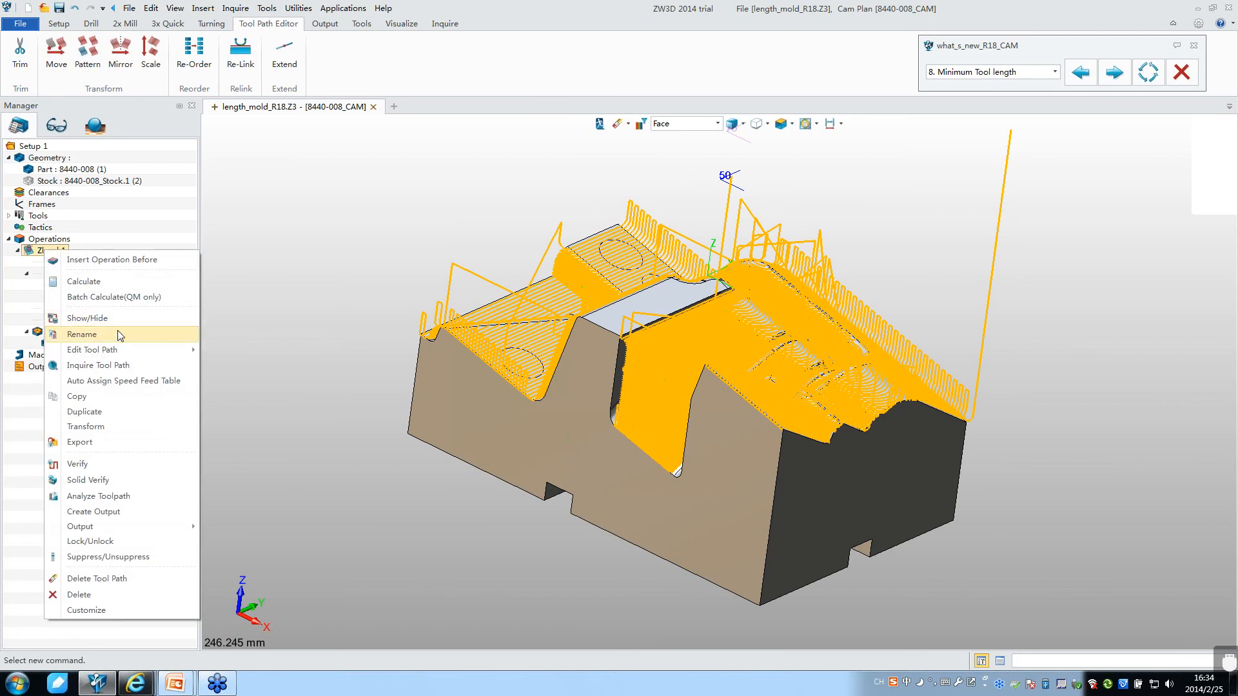
{"action": "mouse_move", "coordinate": [111, 354]}
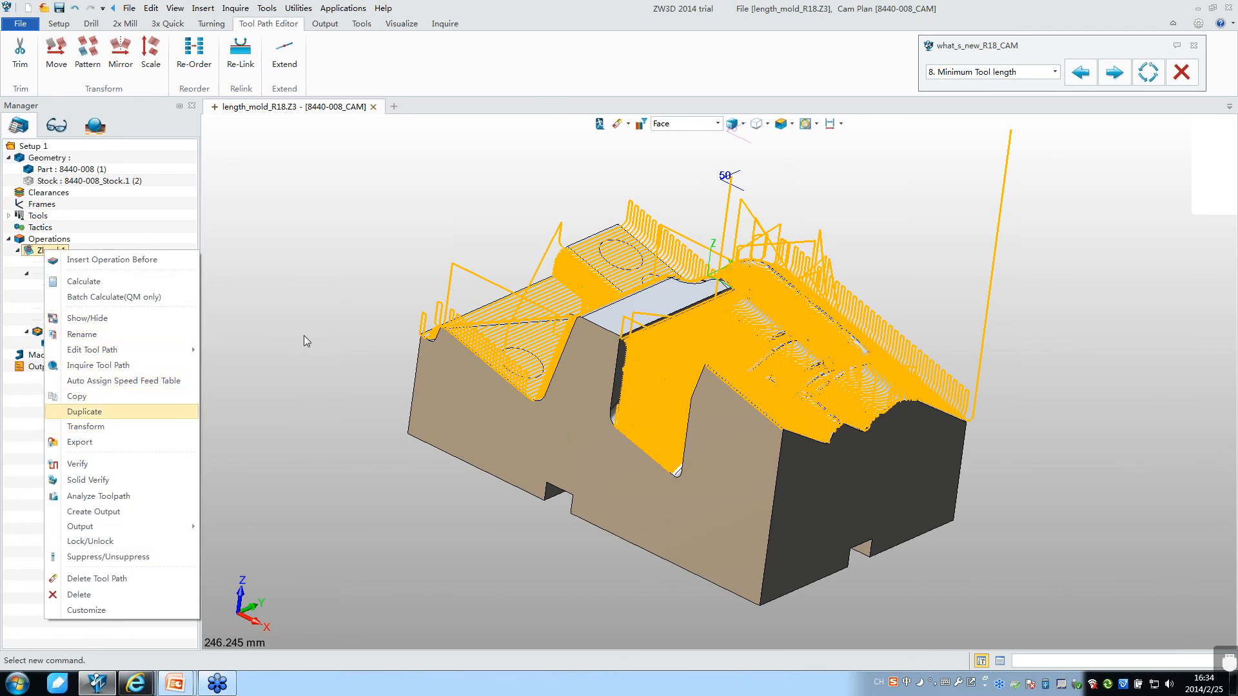
{"action": "key", "text": "Return"}
{"action": "right_click", "coordinate": [51, 358]}
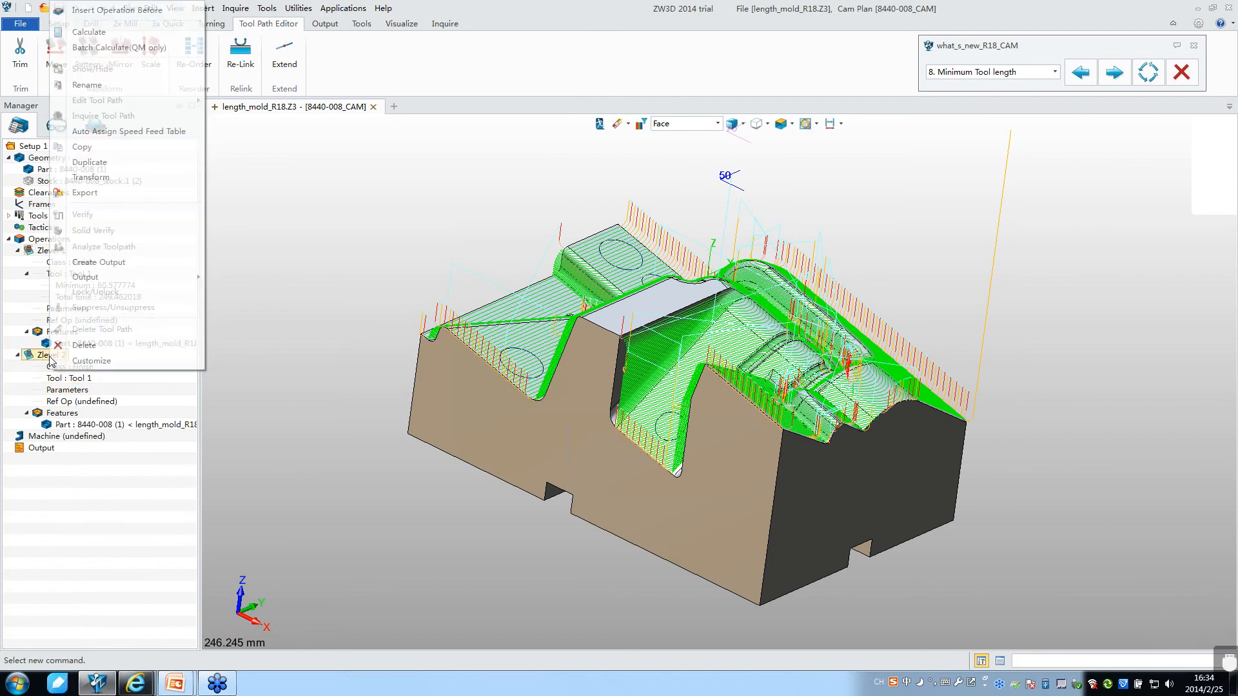
{"action": "left_click", "coordinate": [89, 32]}
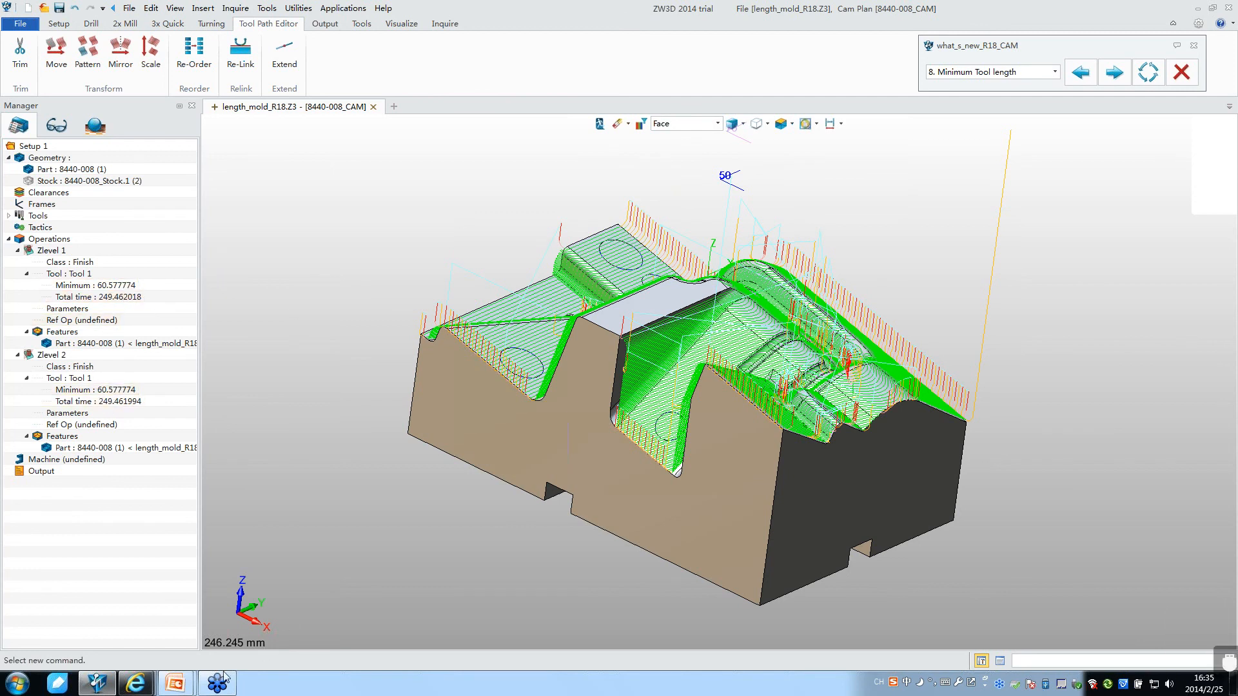
Step: Switch to the PowerPoint slide show comparing the minimum tool hang length with other software
{"action": "left_click", "coordinate": [174, 684]}
{"action": "left_click", "coordinate": [247, 618]}
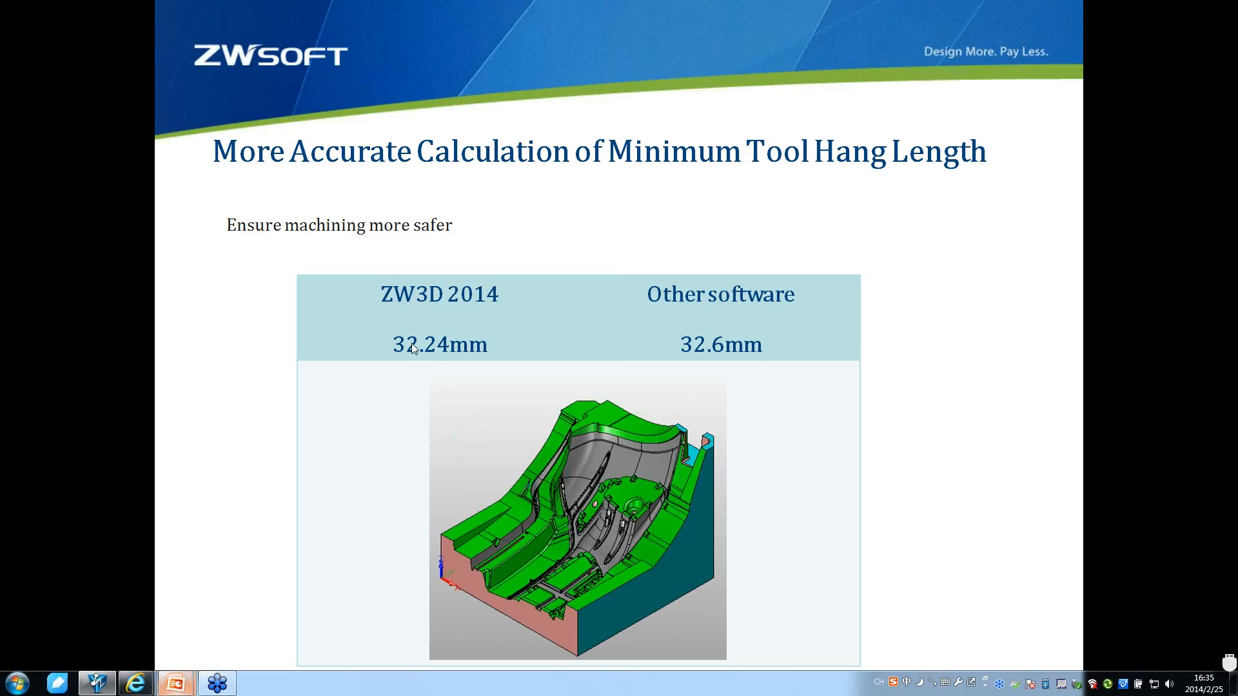